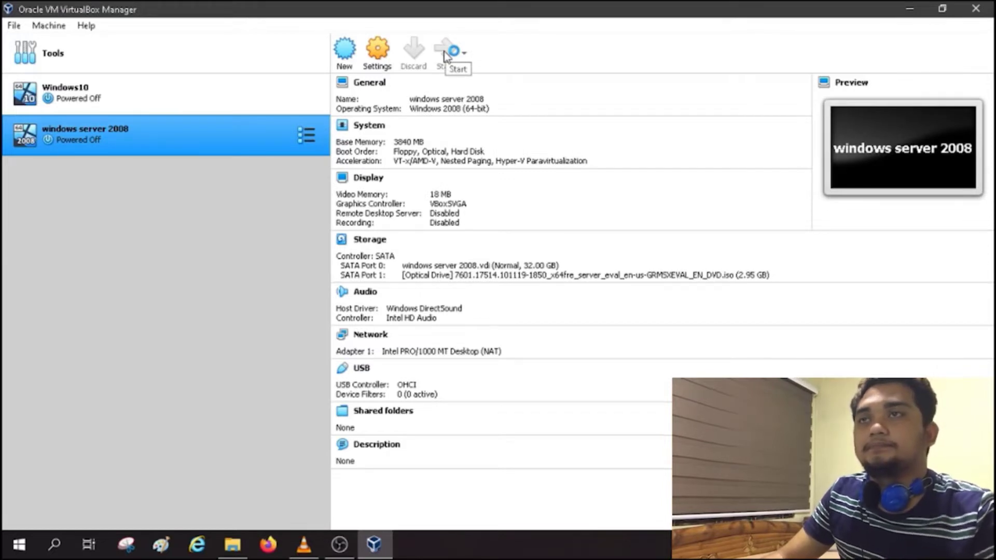
Step: Boot the windows server 2008 VM with Start Windows Normally and dismiss the keyboard capture notice
left_click(445, 55)
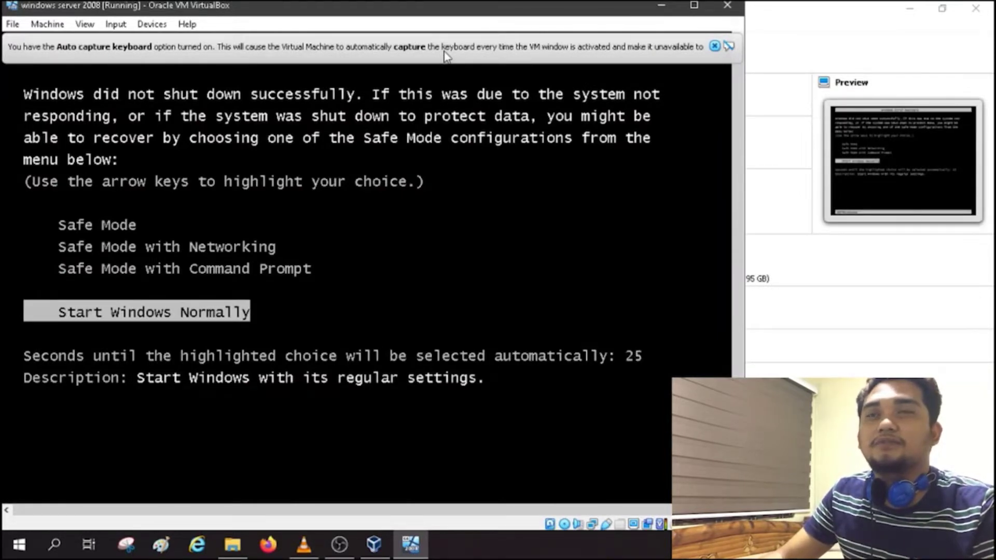
left_click_drag(423, 7, 564, 7)
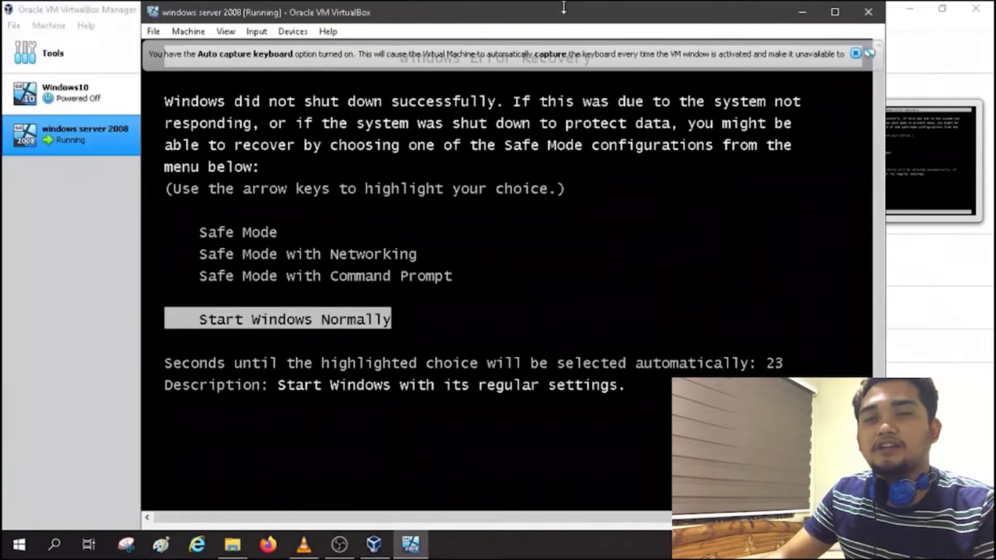
key("Return")
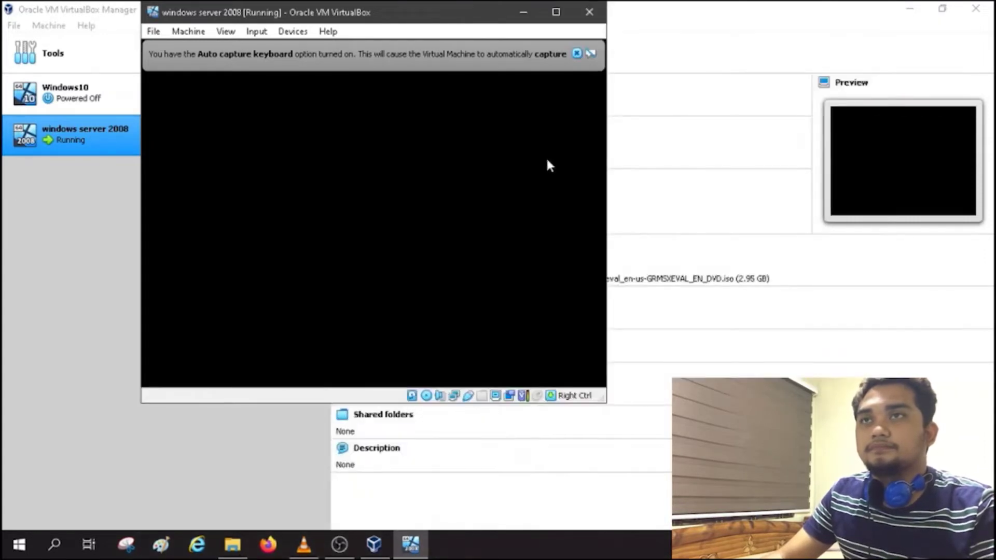
left_click_drag(446, 21, 580, 46)
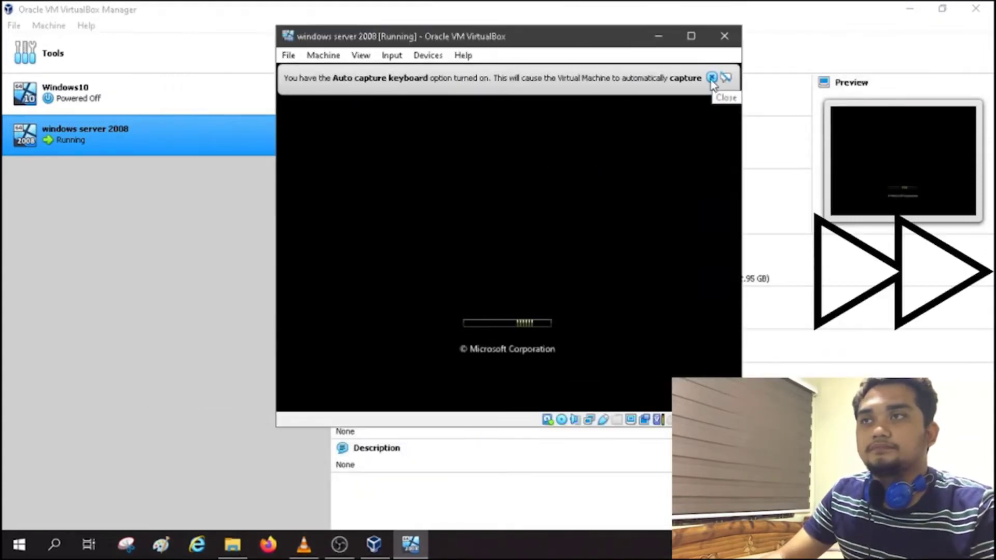
left_click(712, 78)
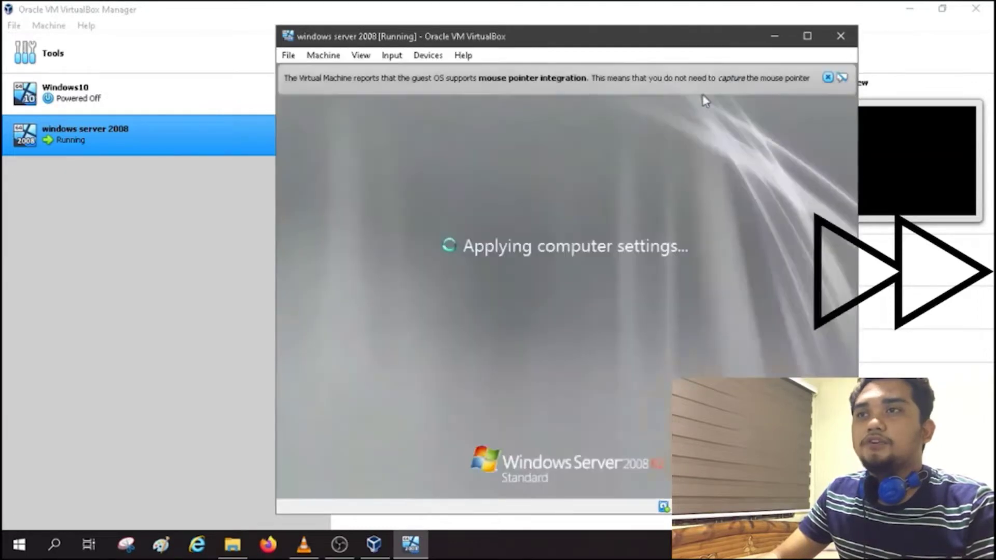
Step: Send Ctrl-Alt-Del to the server guest and log on with the Administrator password
left_click(392, 55)
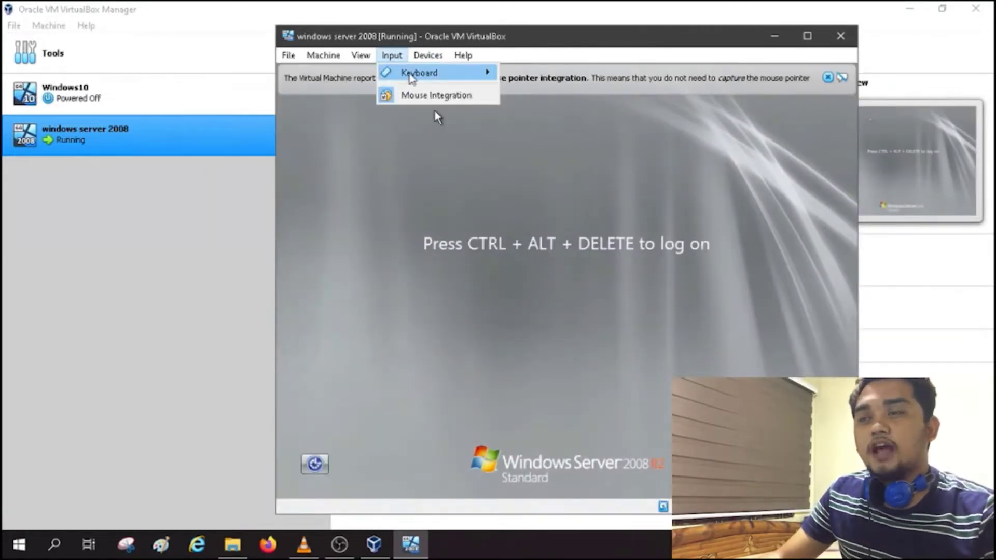
mouse_move(446, 73)
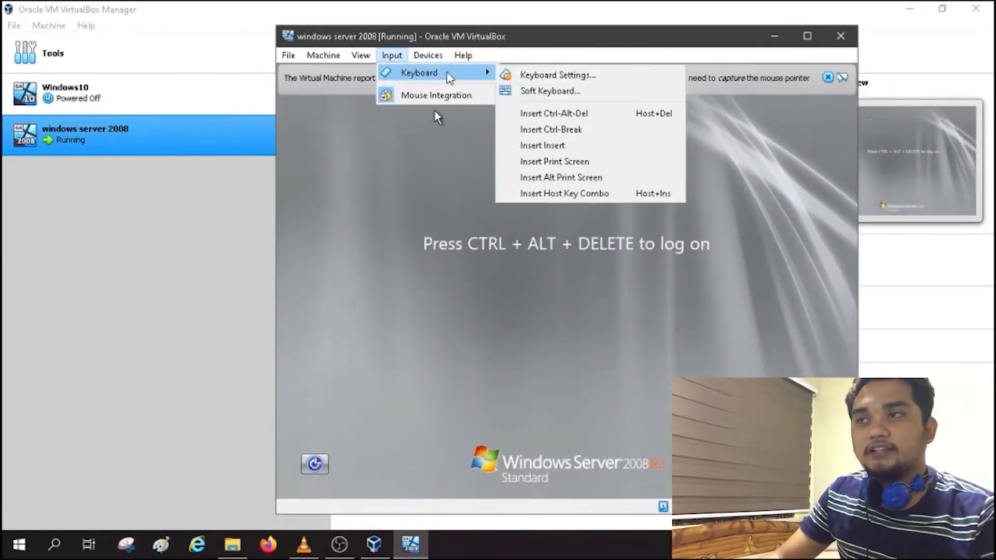
left_click(559, 113)
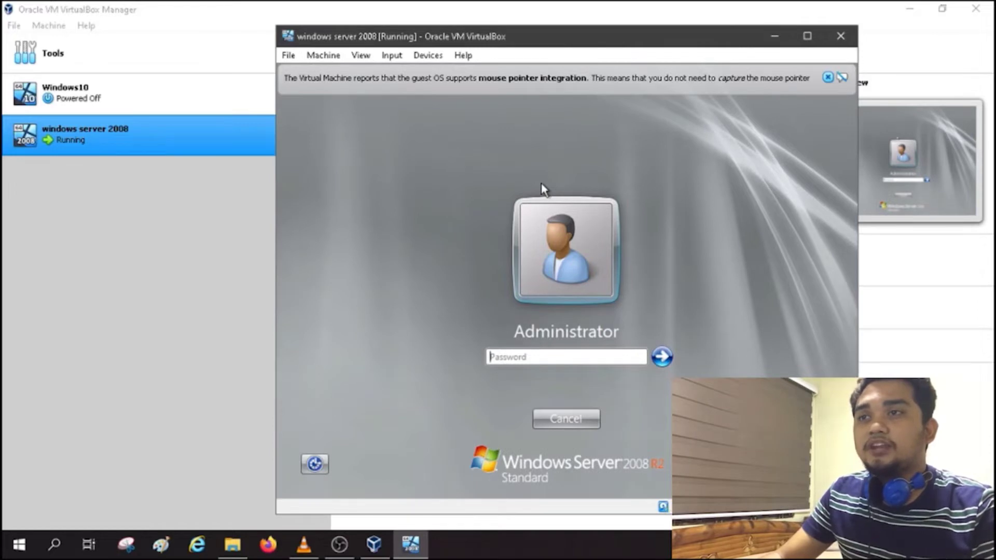
type("P@ssw")
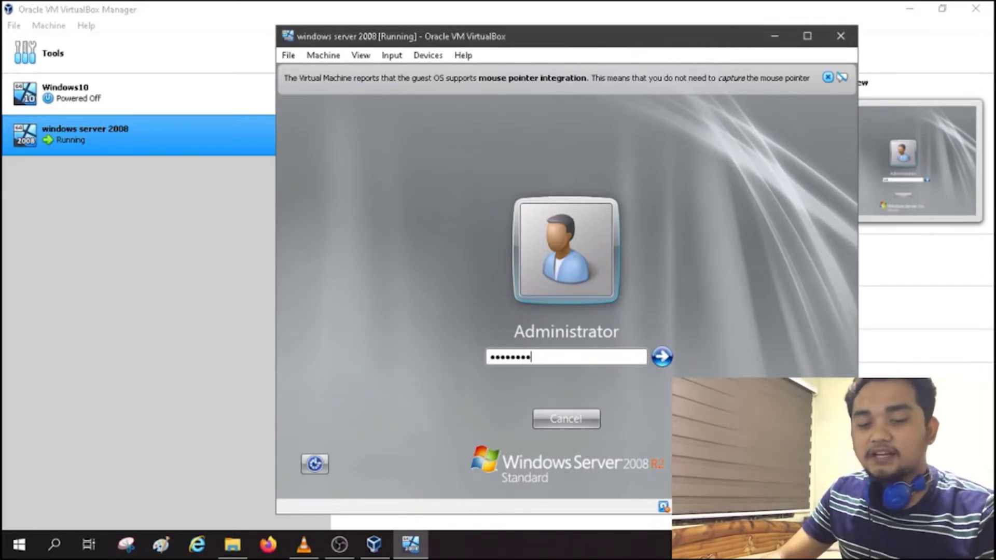
key("Return")
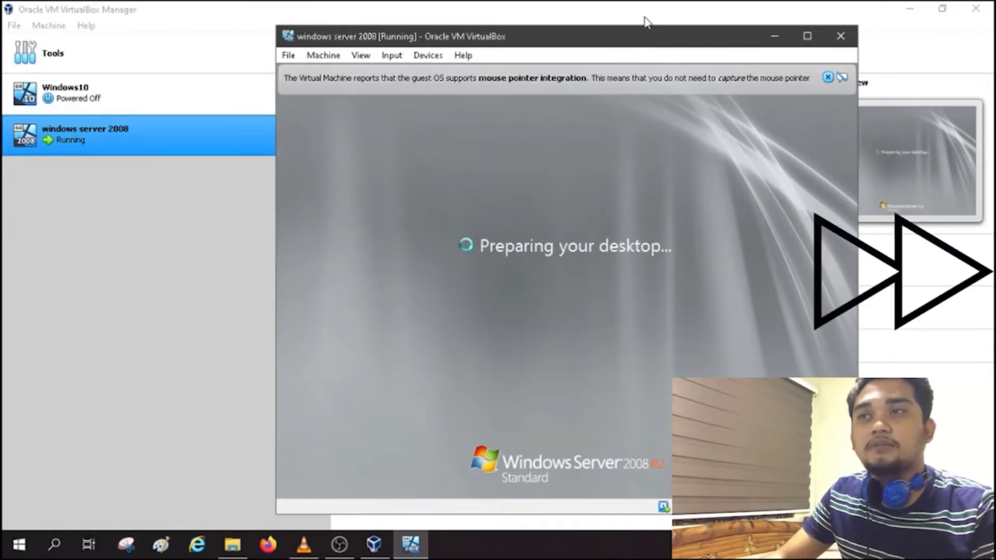
left_click_drag(596, 36, 552, 23)
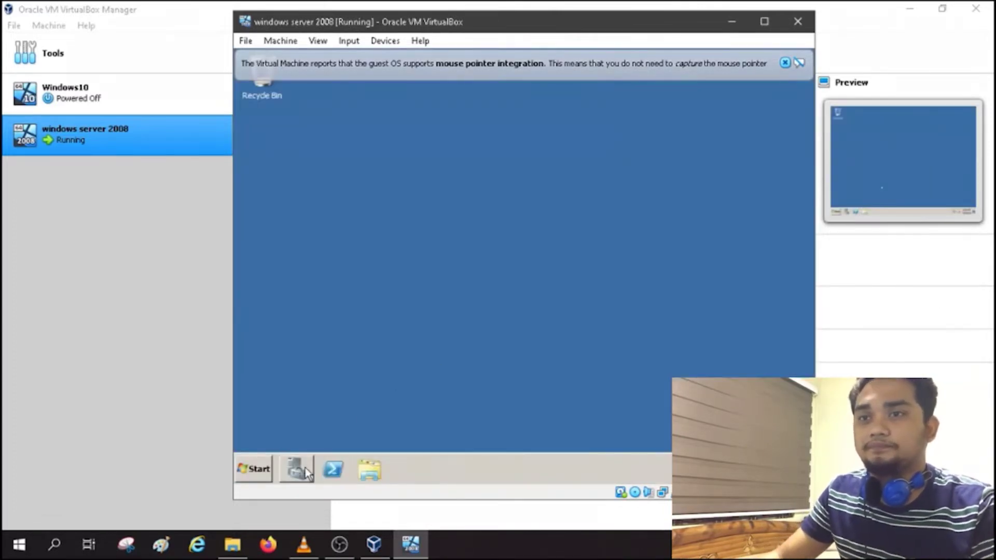
Step: Launch Server Manager, select Roles, and open the Add Roles Wizard
left_click(306, 472)
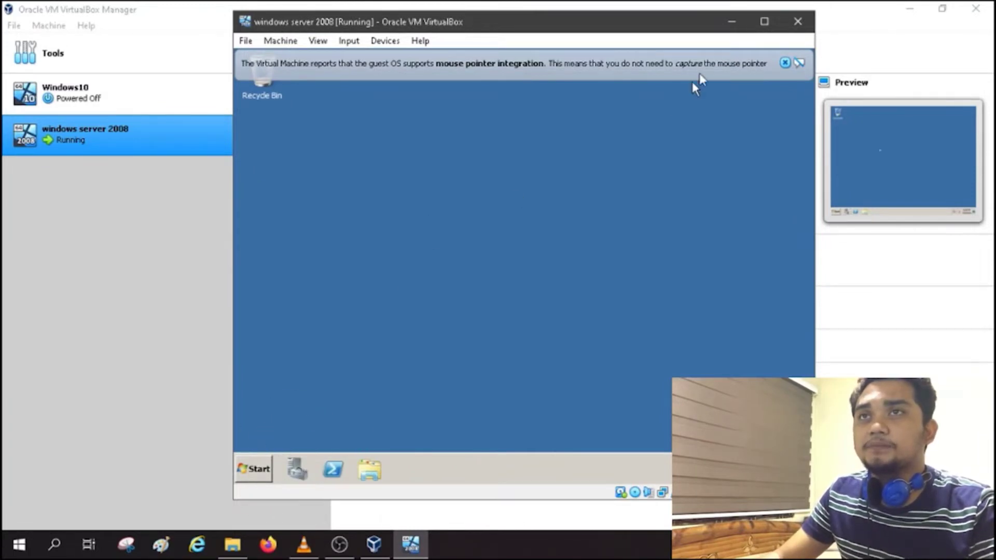
left_click(785, 63)
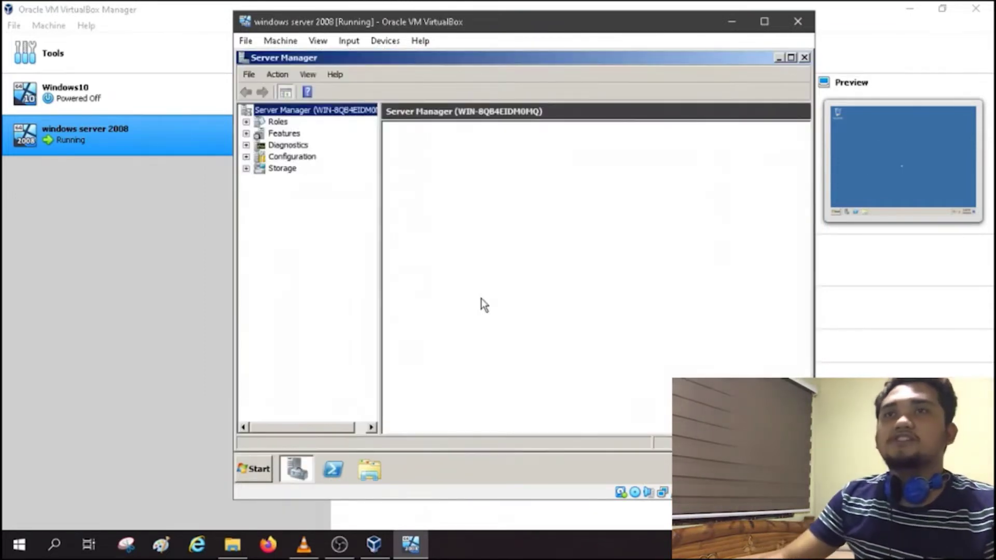
left_click(278, 123)
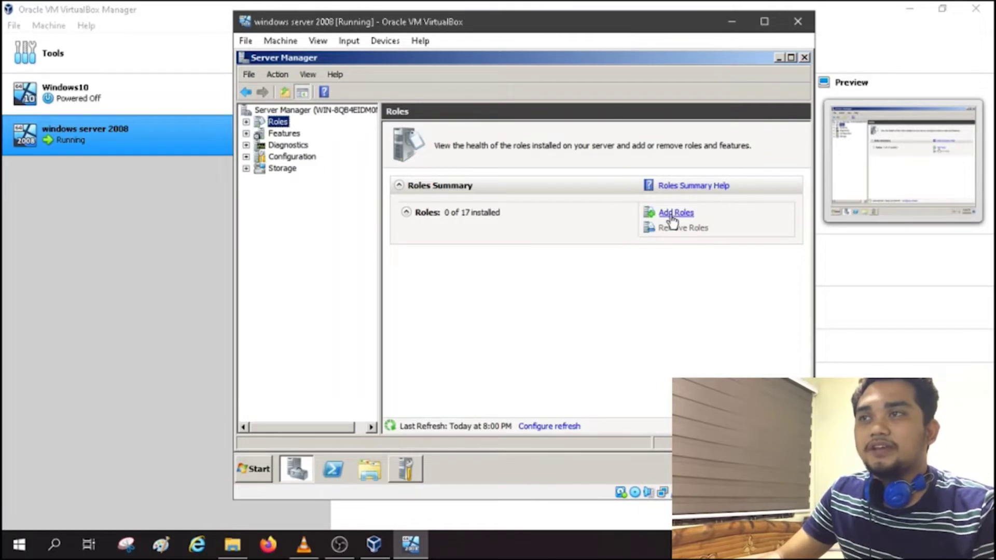
left_click(673, 220)
left_click(674, 217)
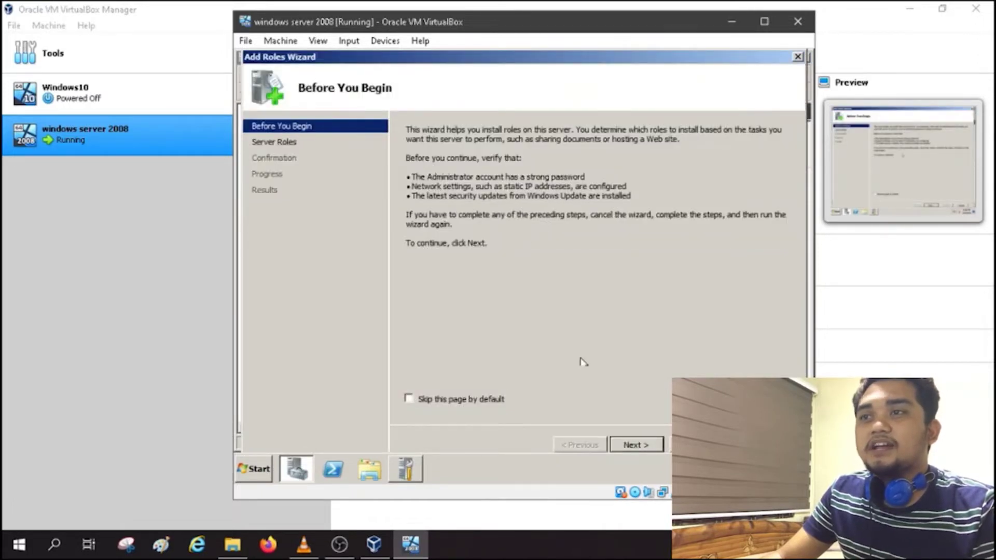
Step: Tick Active Directory Domain Services and accept its required .NET Framework 3.5.1 features
left_click(635, 446)
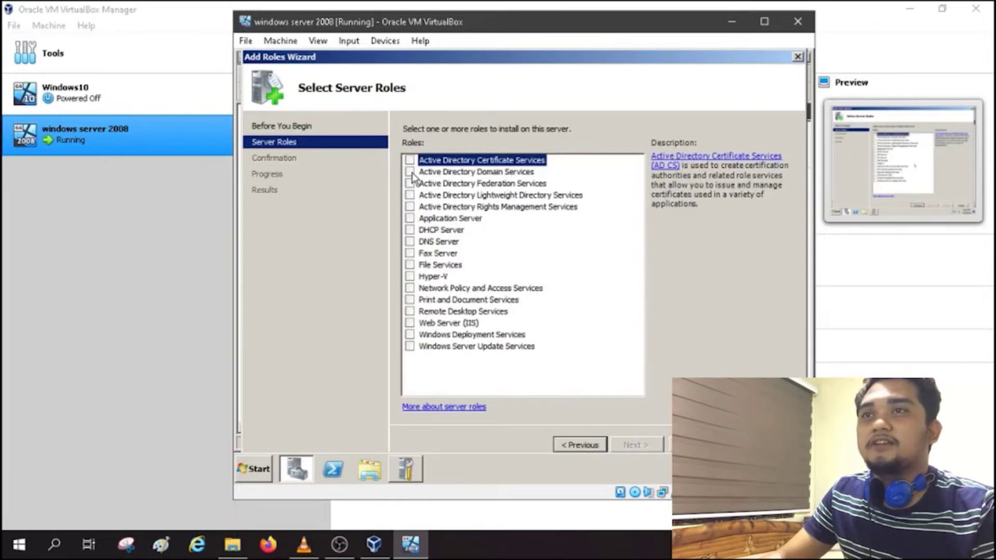
left_click(409, 172)
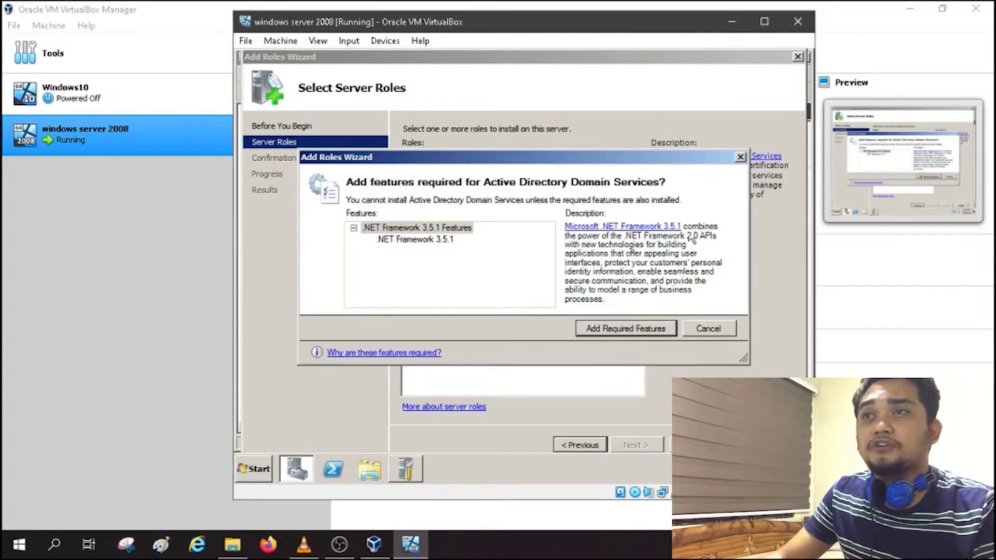
left_click(740, 157)
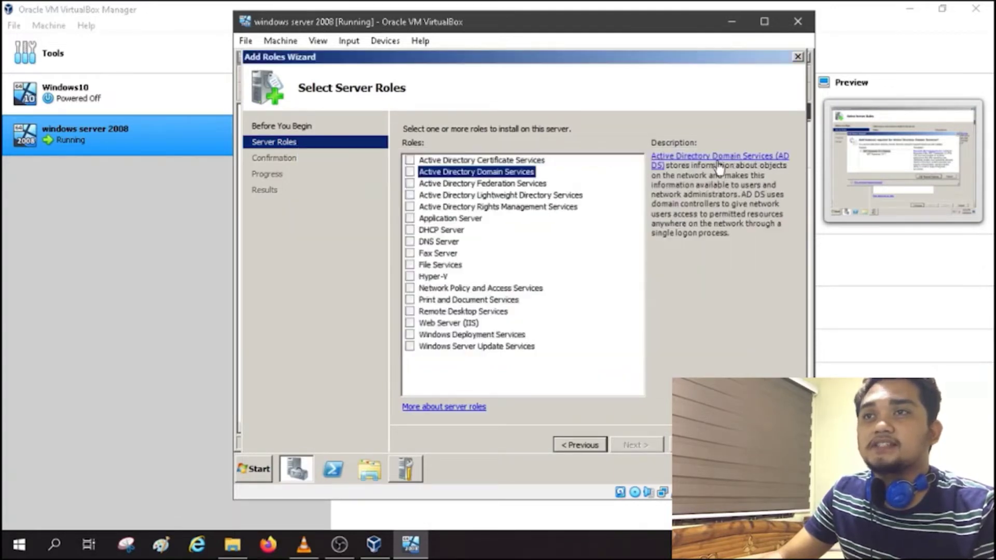
left_click(433, 178)
left_click(432, 179)
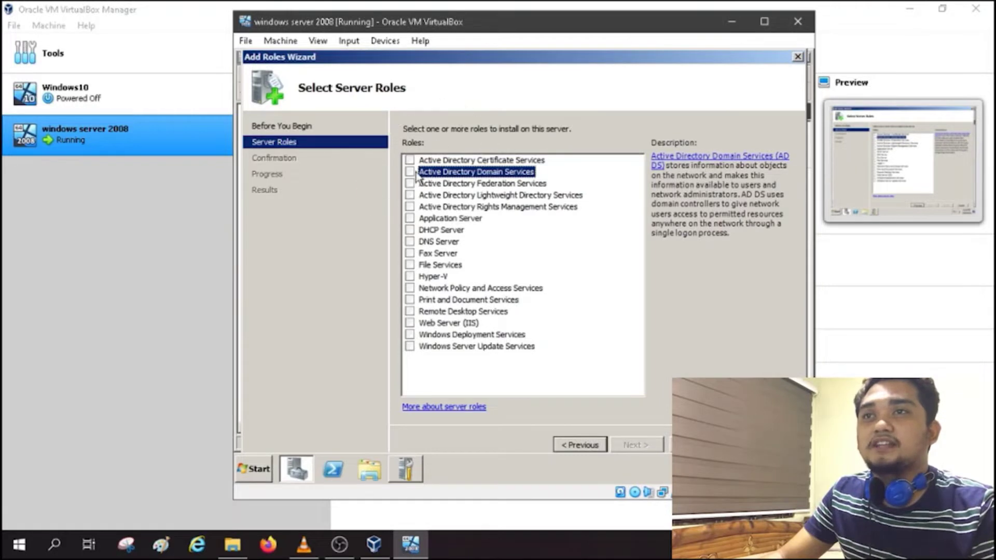
left_click(411, 171)
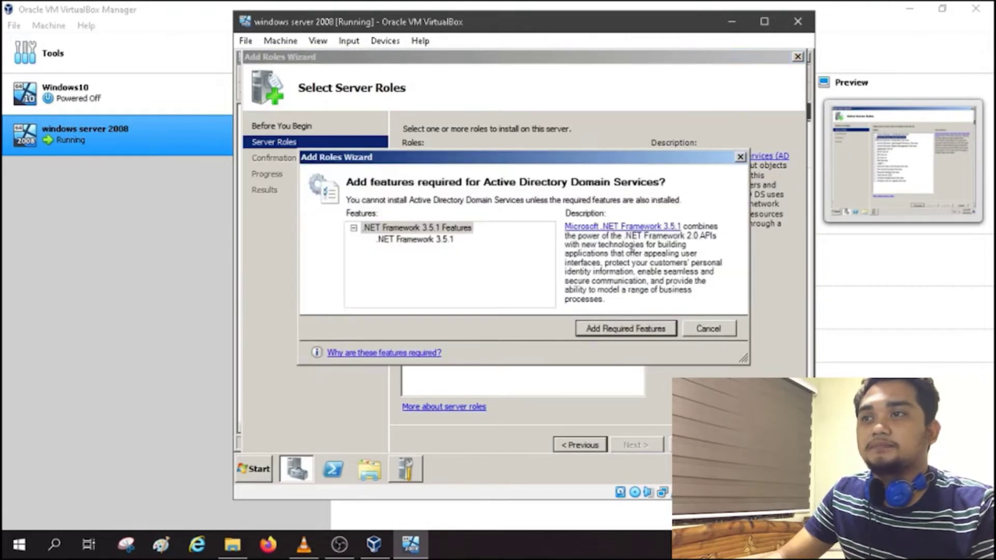
left_click(616, 335)
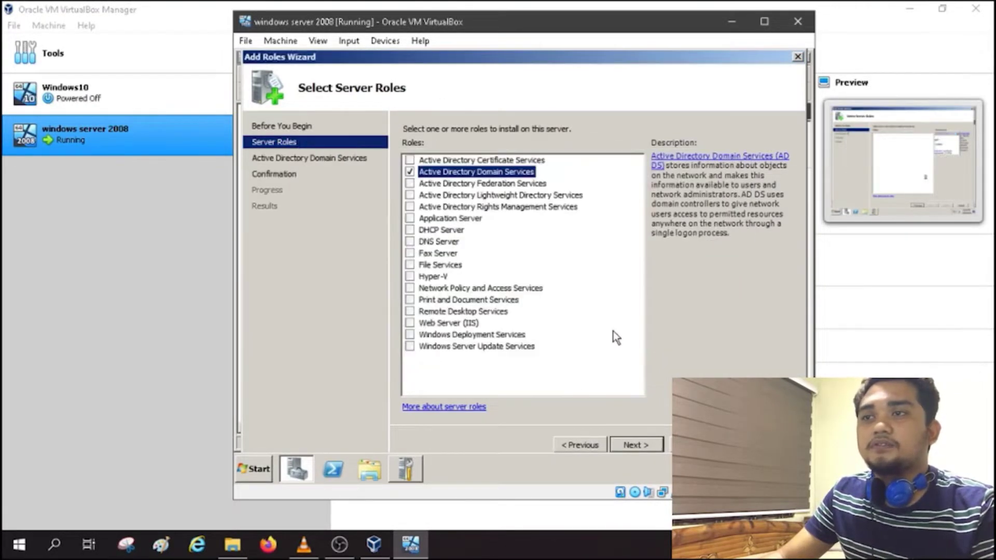
Step: Move through the remaining wizard pages and start the installation
left_click(643, 446)
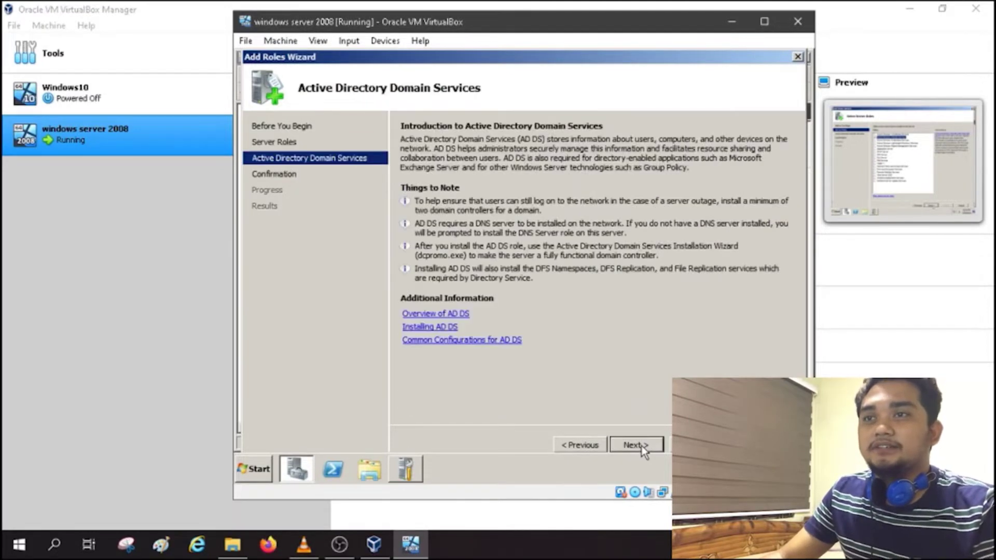
left_click(642, 446)
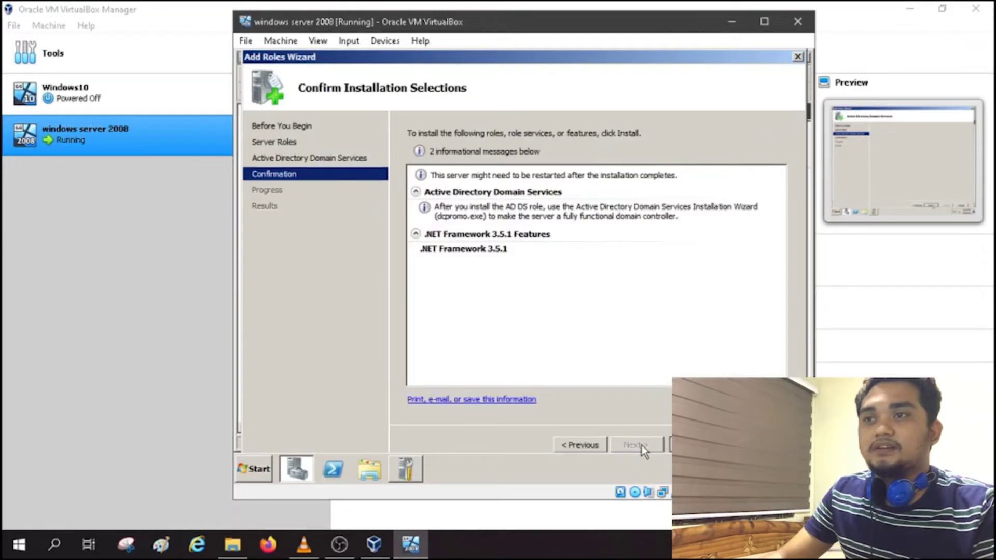
left_click(689, 444)
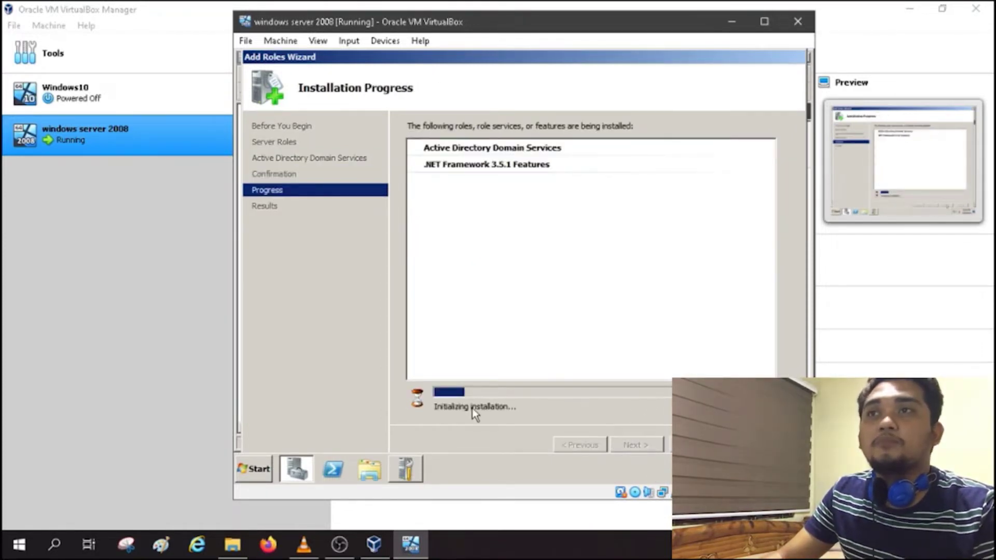
Step: Let the AD DS installation succeed, close the duplicate Server Manager window, and close the wizard
left_click(471, 413)
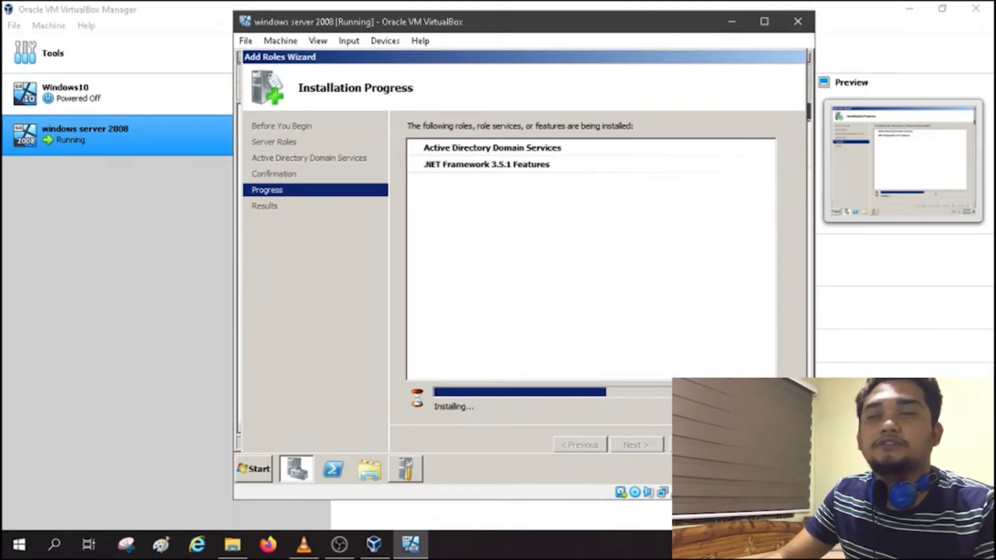
left_click(715, 394)
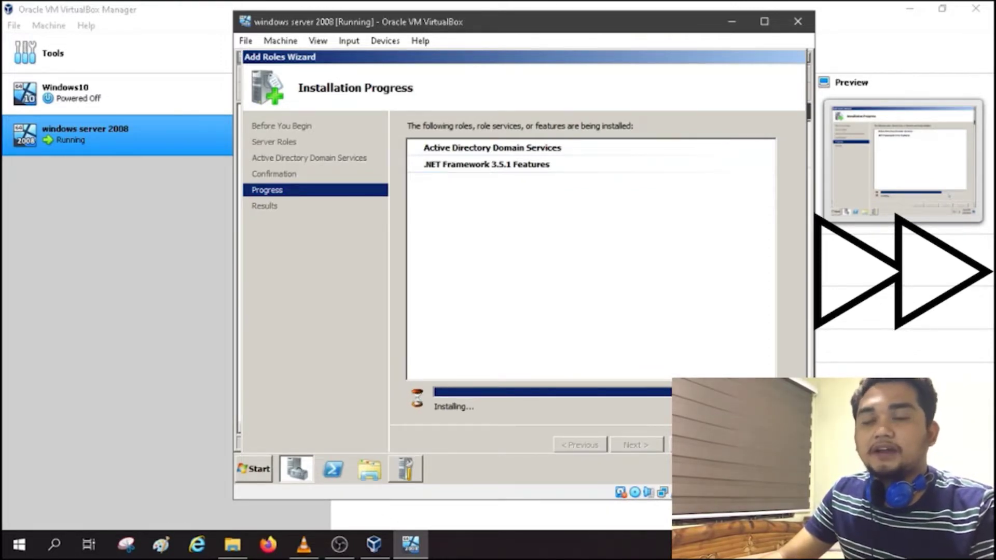
left_click(406, 468)
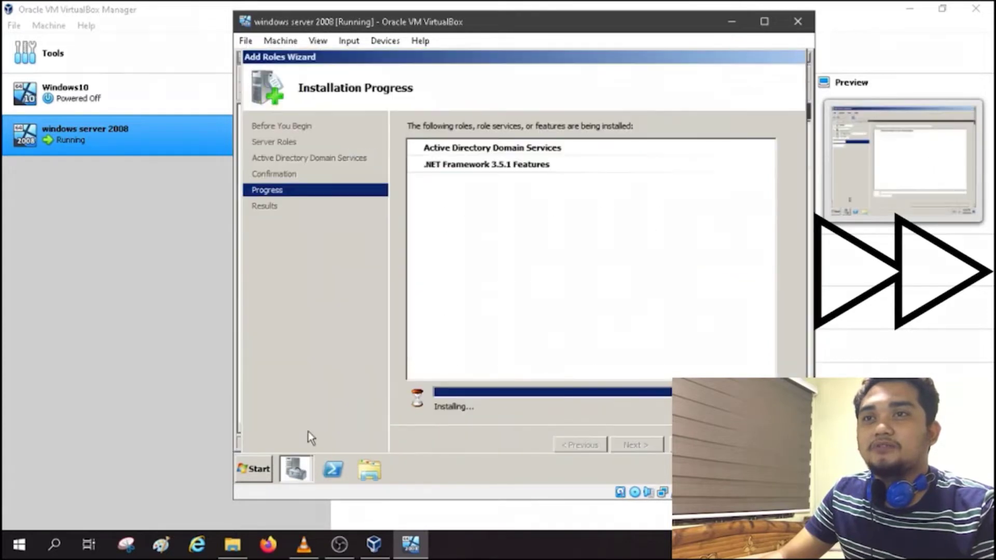
left_click(296, 469)
left_click(306, 425)
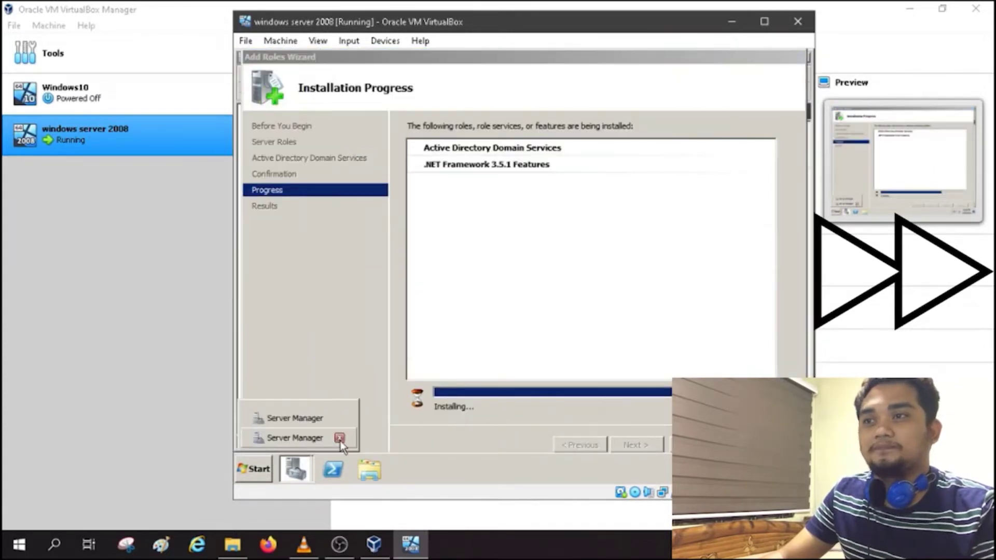
left_click(340, 440)
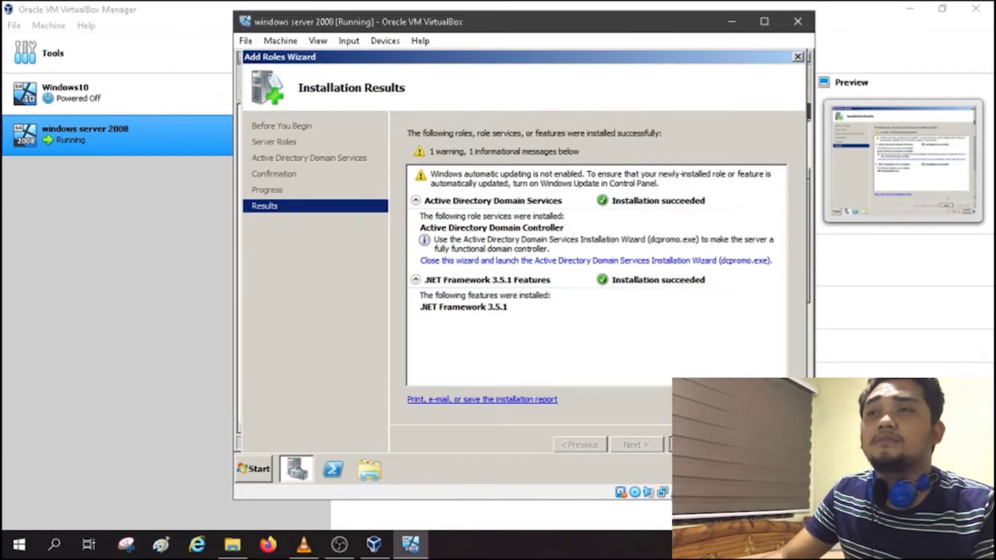
left_click(694, 445)
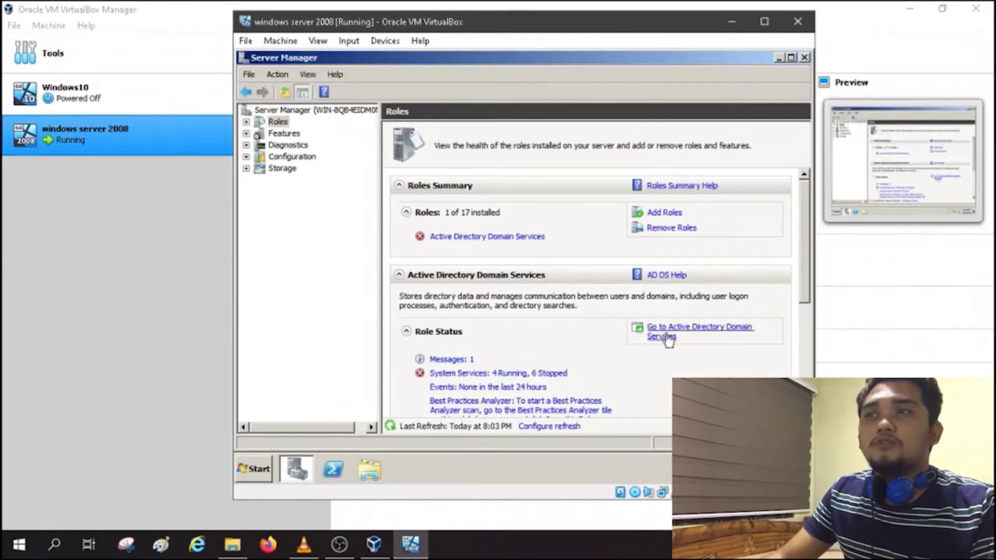
Step: In the Remove Roles Wizard, untick Active Directory Domain Services and start its removal
double_click(672, 21)
left_click(253, 143)
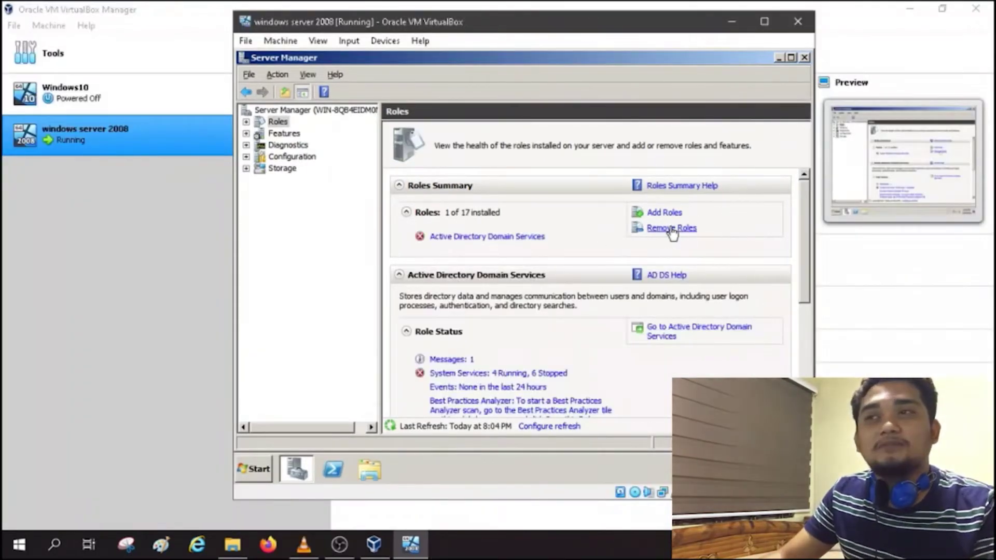
left_click(672, 228)
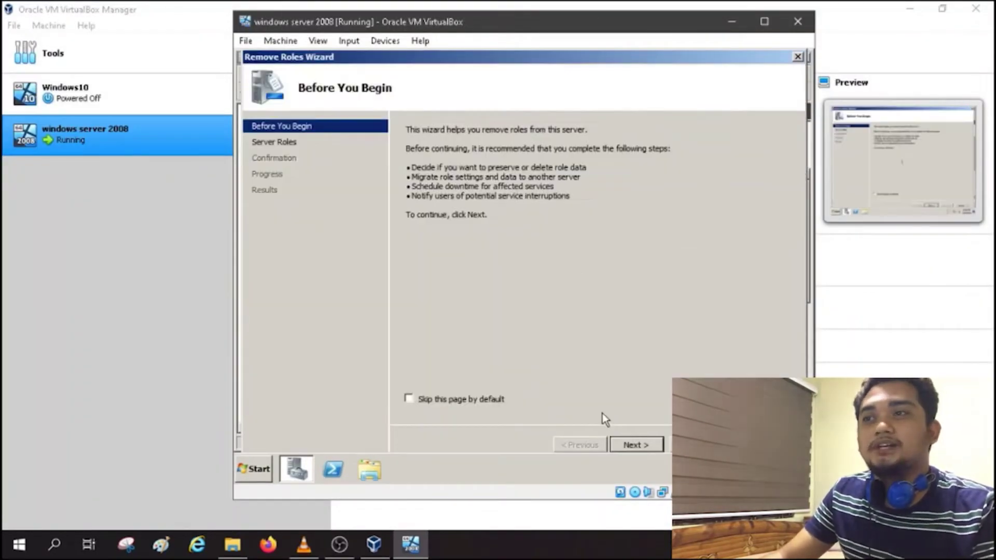
left_click(632, 444)
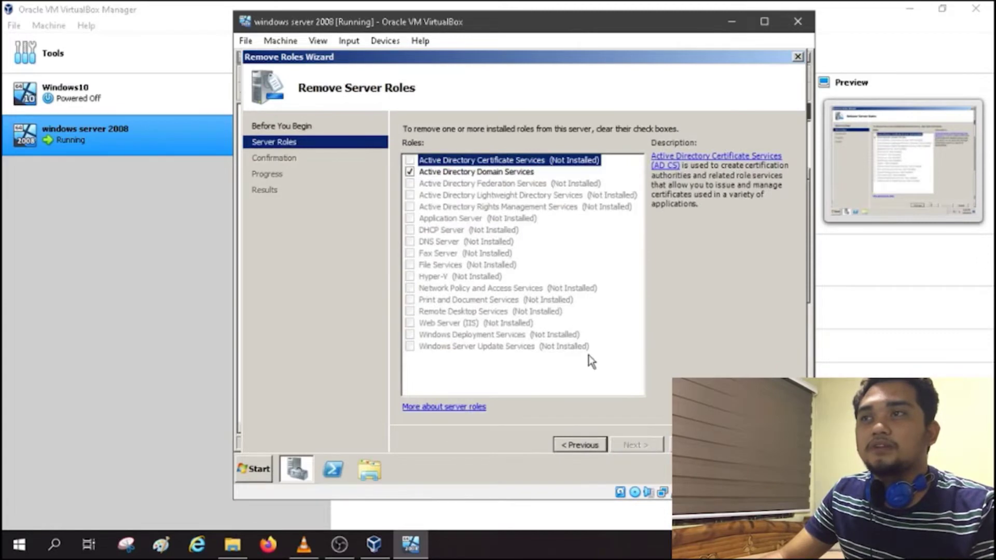
left_click(410, 172)
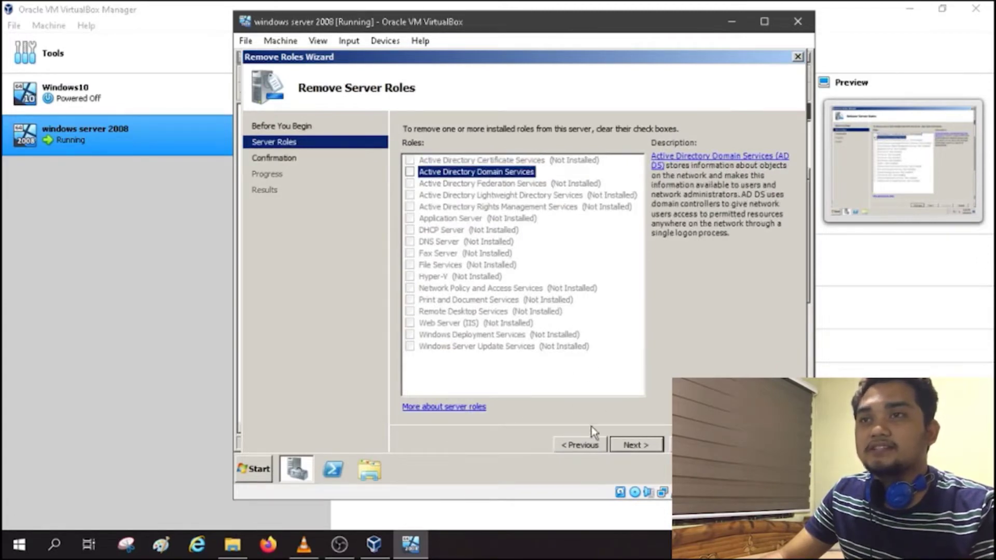
left_click(629, 444)
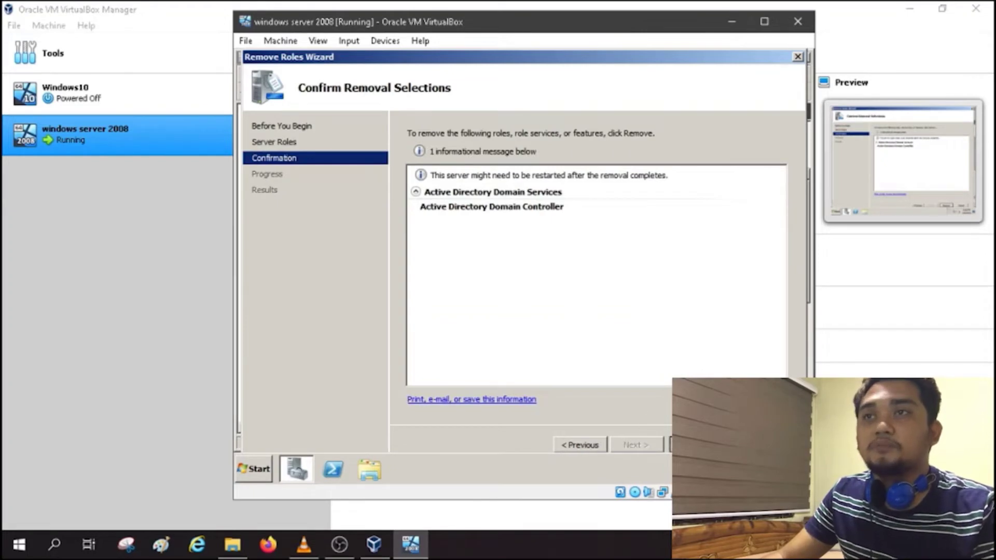
left_click(694, 445)
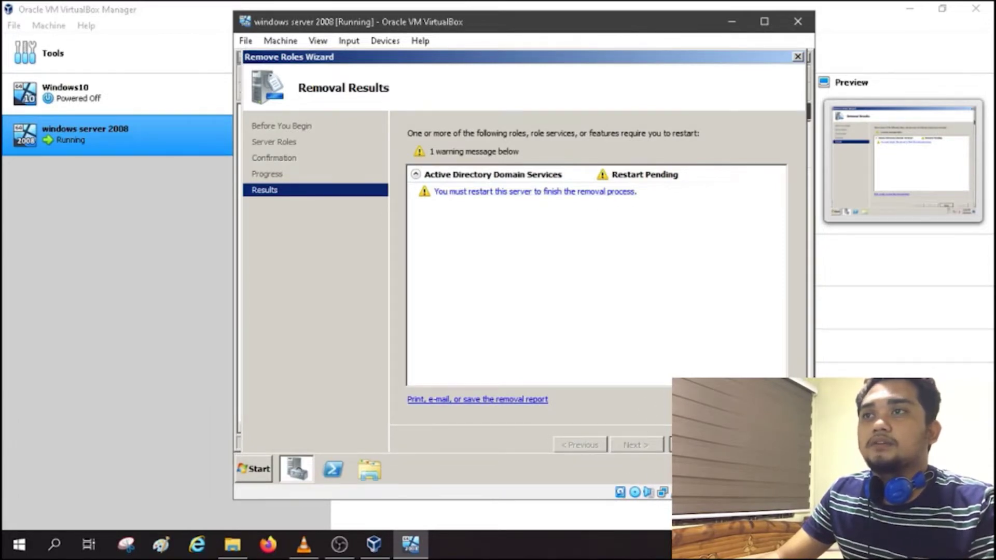
Step: Restart the server guest, then send Ctrl-Alt-Del and log back on with the password
left_click(695, 444)
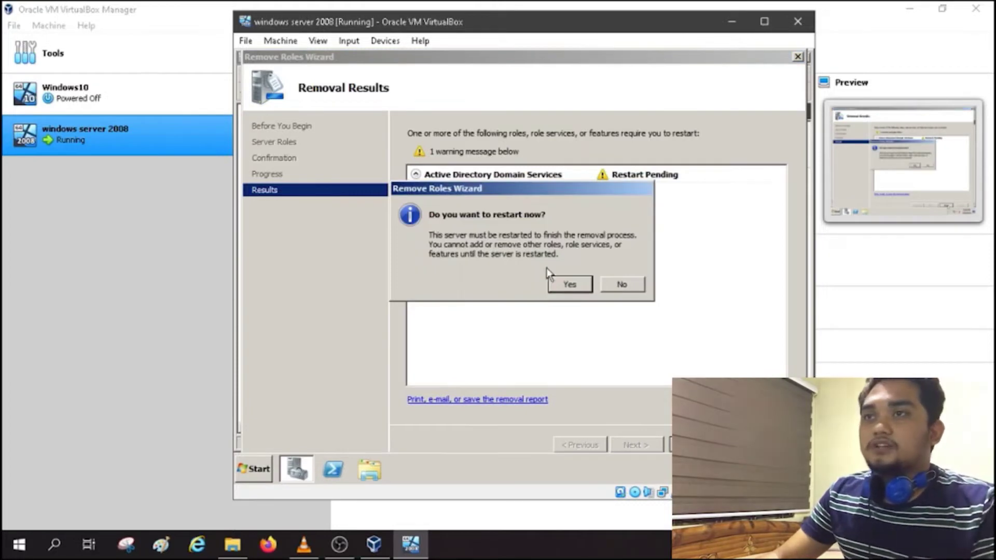
left_click(571, 285)
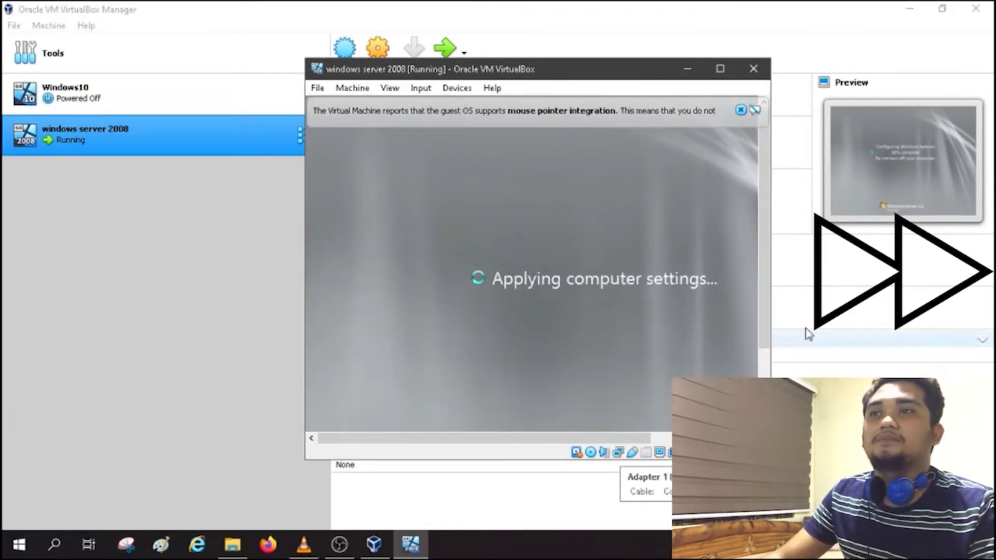
left_click(420, 88)
mouse_move(432, 107)
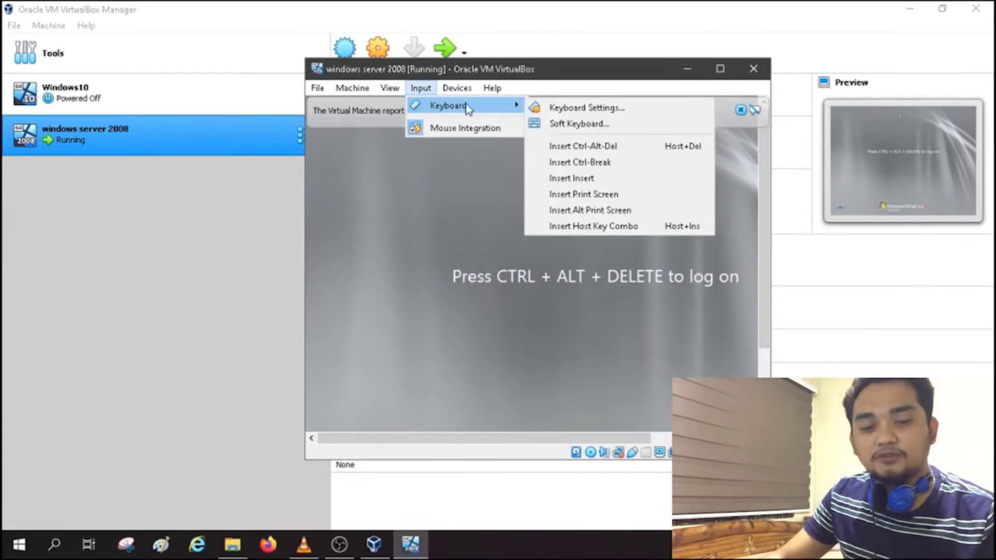
left_click(561, 142)
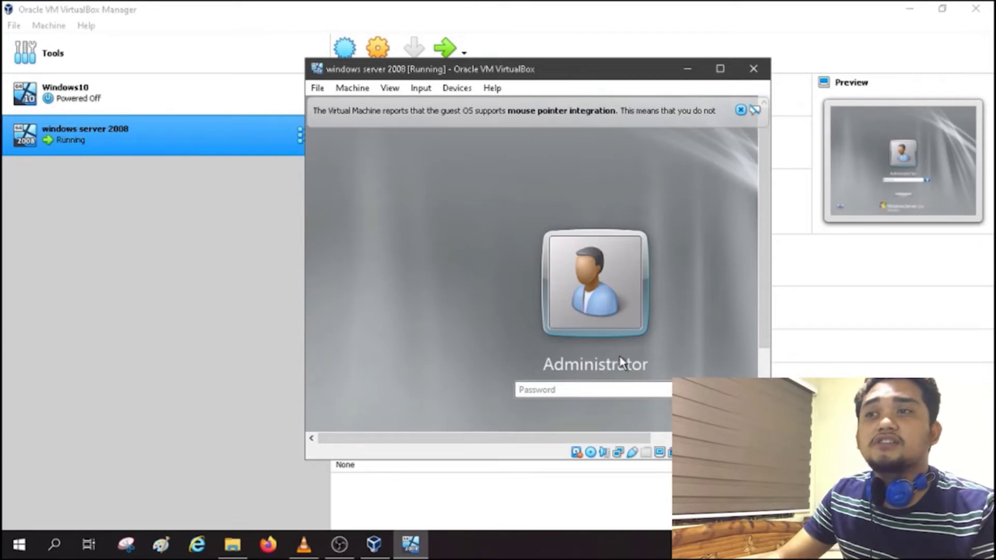
type("Password123!")
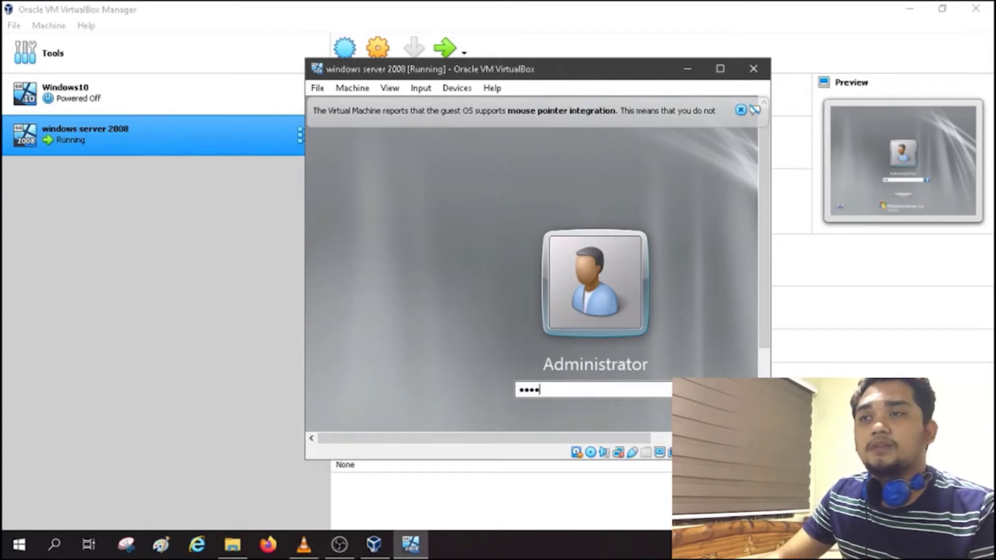
key("Return")
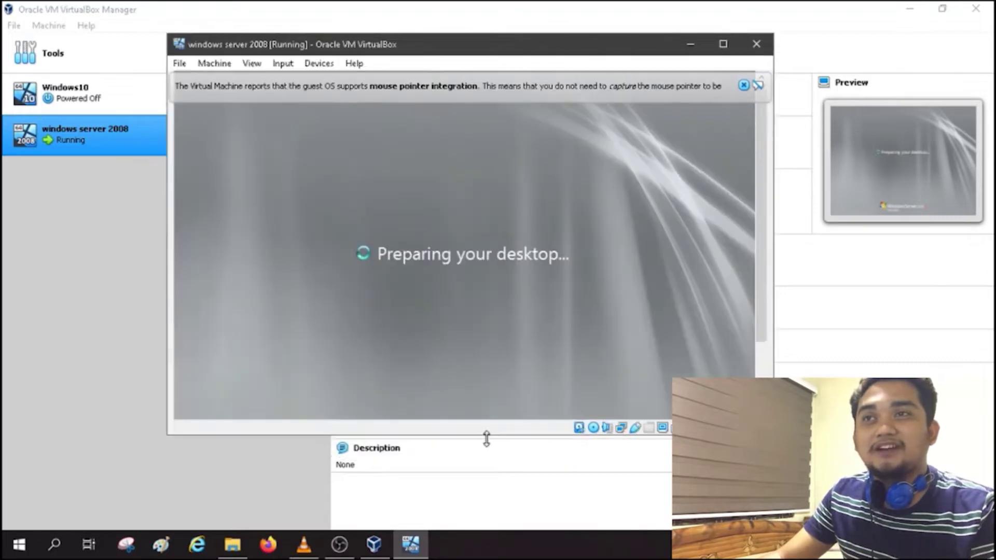
Step: Enlarge the VM window, dismiss the mouse notice, and close the Resume Configuration Wizard
left_click_drag(487, 439, 489, 512)
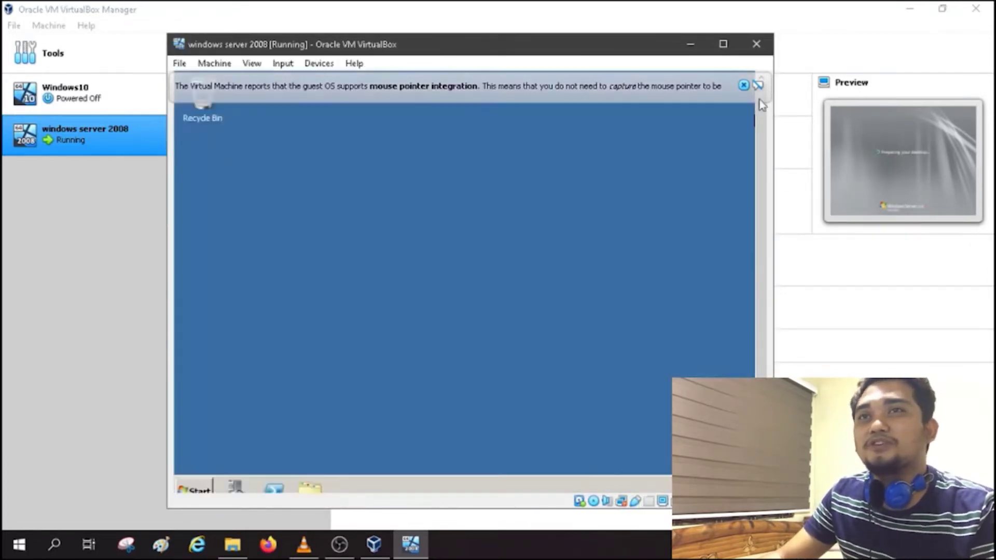
left_click(744, 85)
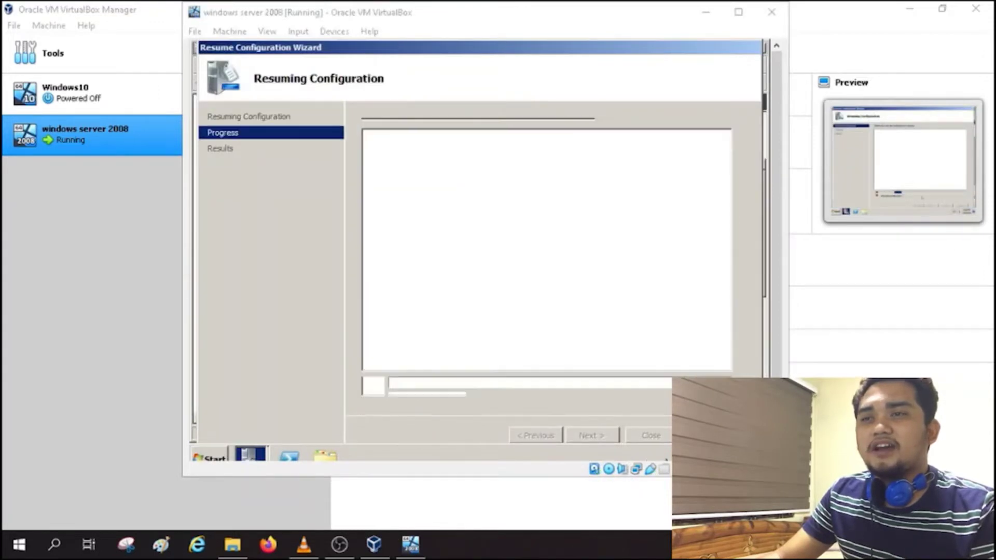
left_click(441, 401)
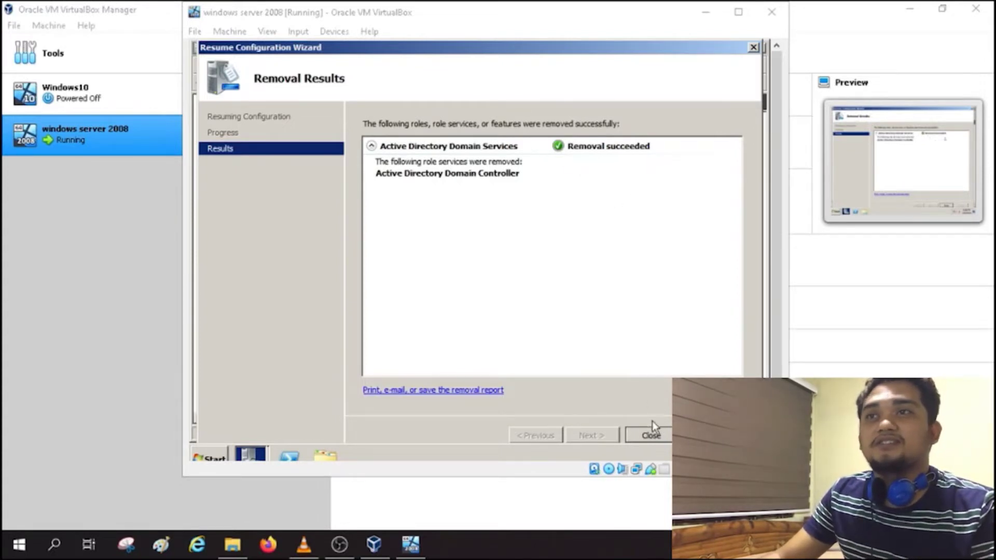
left_click(655, 436)
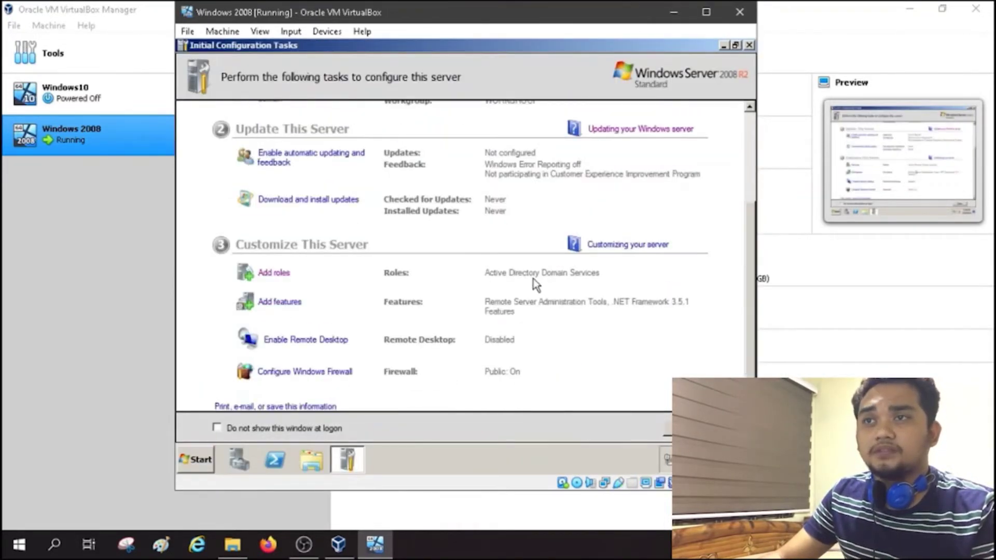
Step: Open the computer name change form from Computer's system properties
left_click(194, 461)
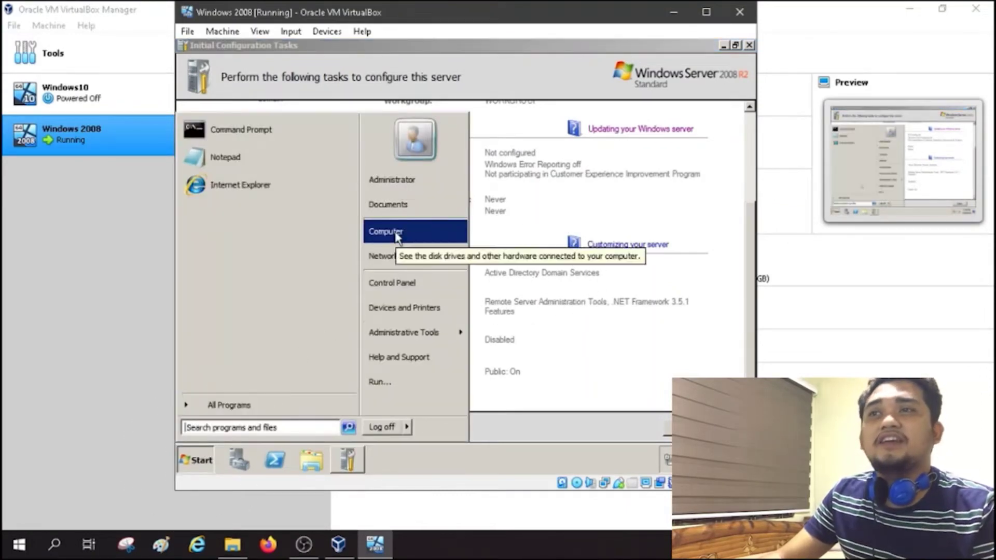
right_click(395, 230)
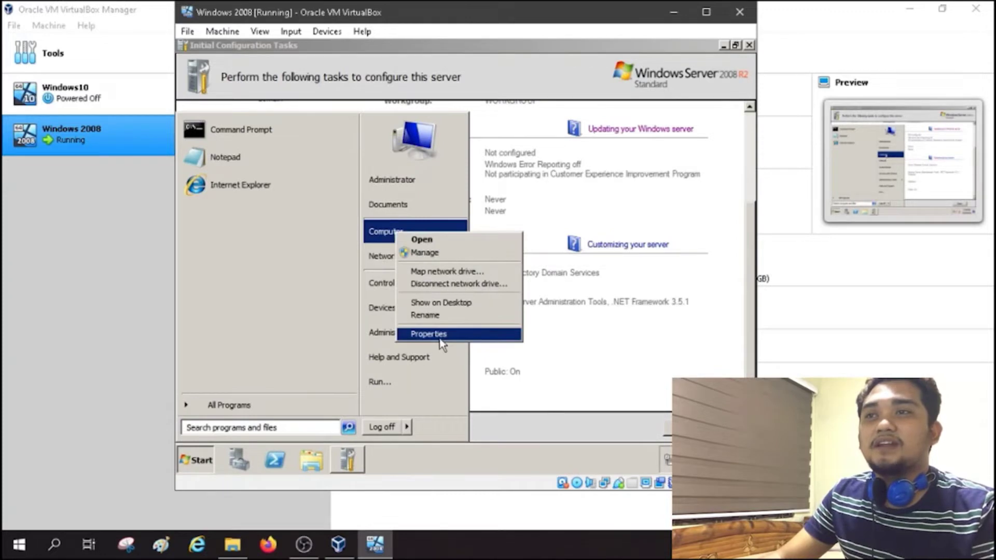
left_click(435, 334)
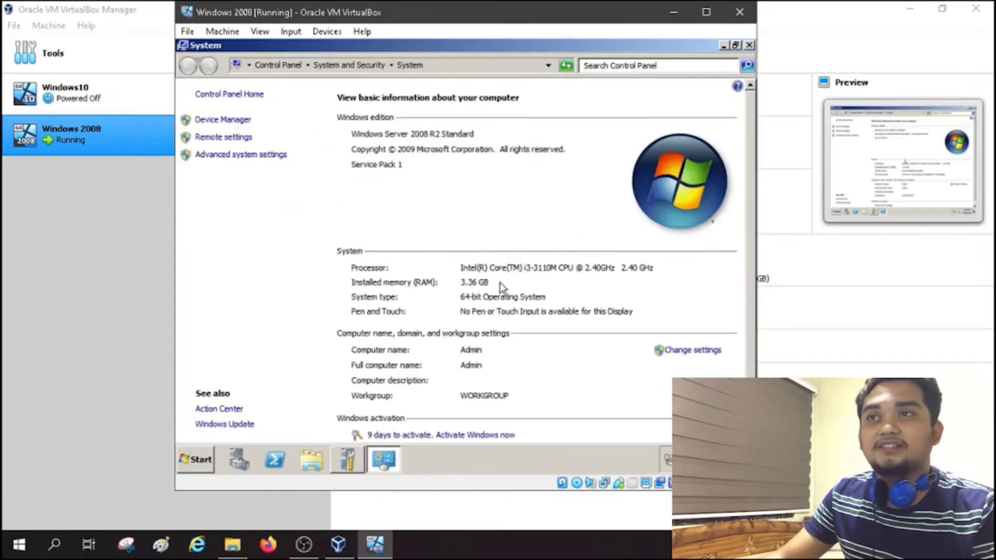
scroll(503, 286, "down", 1)
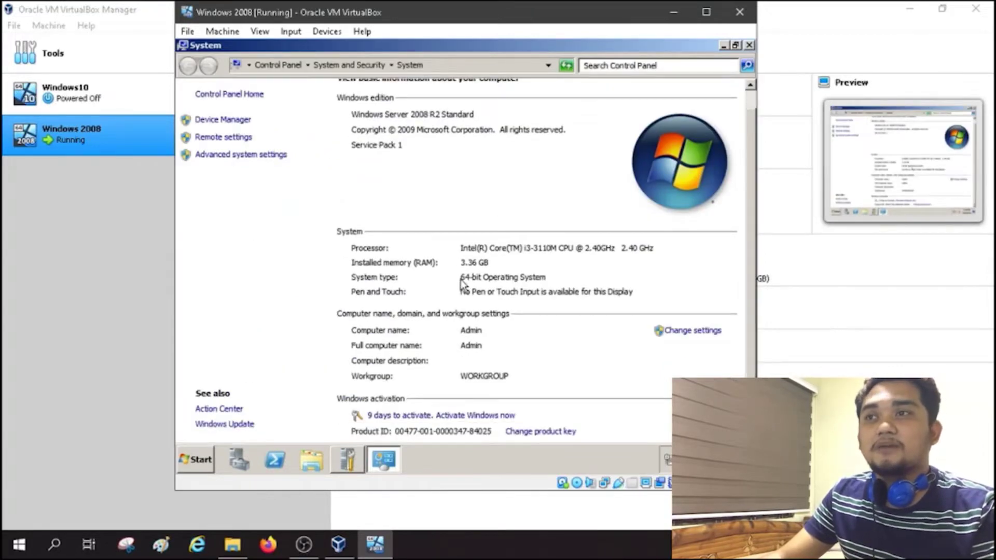
left_click(690, 332)
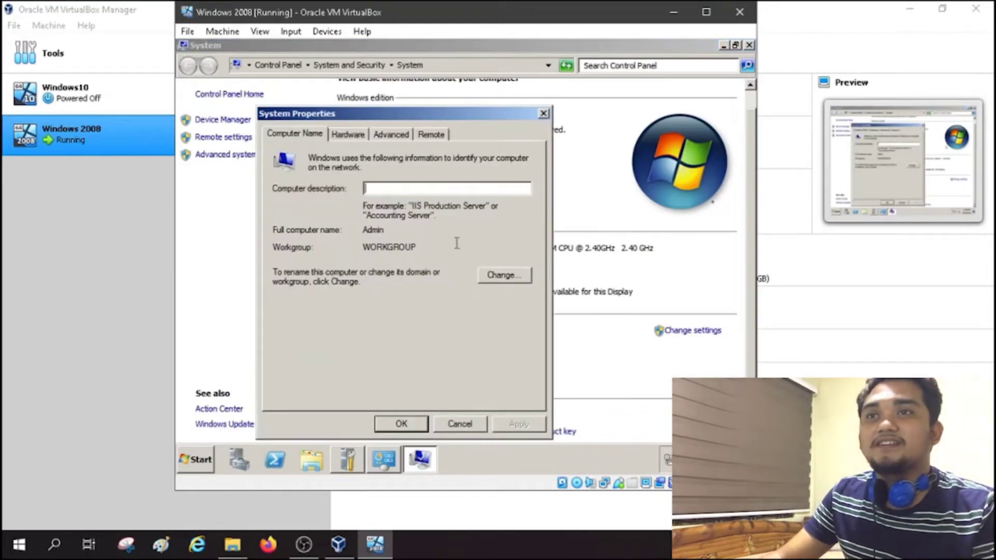
left_click(503, 276)
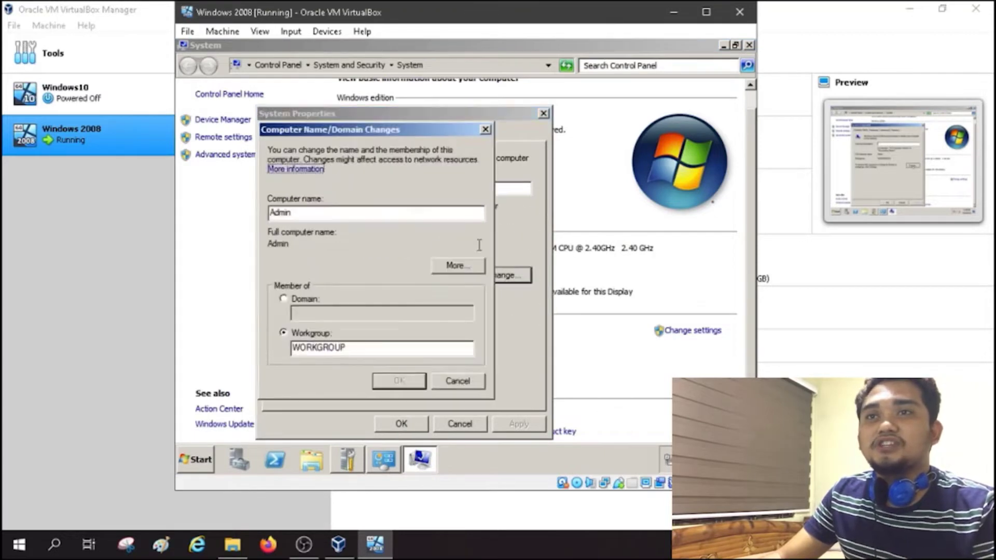
Step: Replace the computer name Admin with ServerCOS, confirm, and restart the guest
left_click(307, 213)
left_click_drag(307, 213, 229, 216)
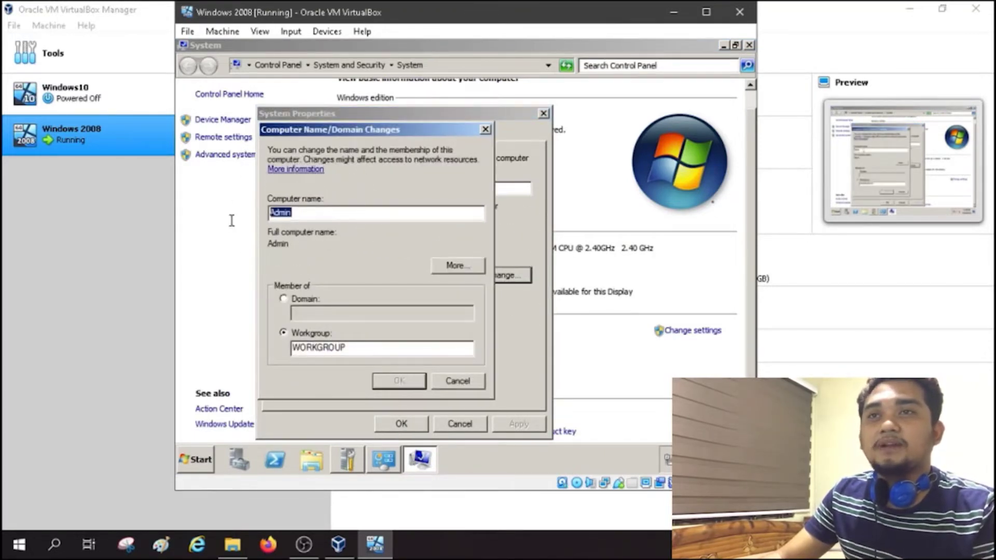
type("Server")
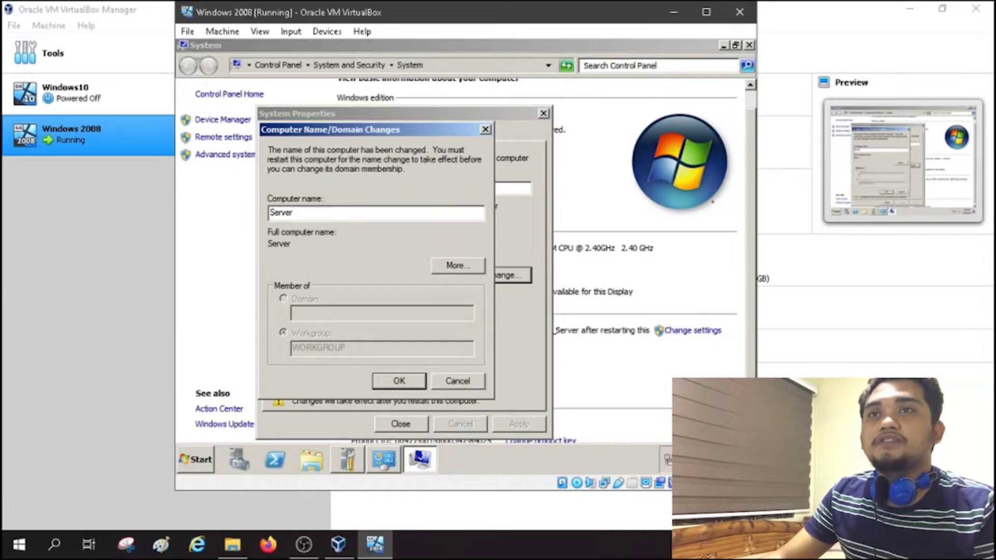
type("COS")
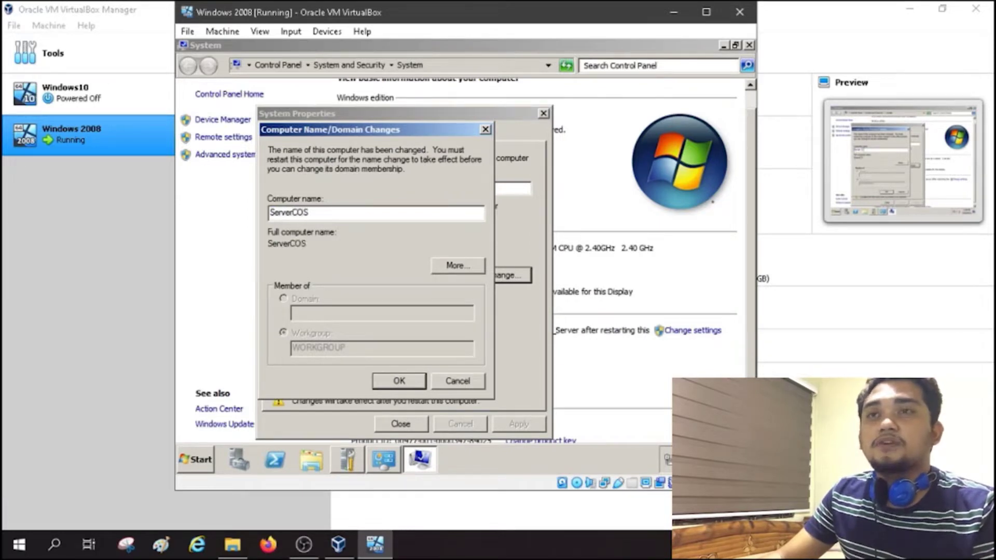
left_click(401, 380)
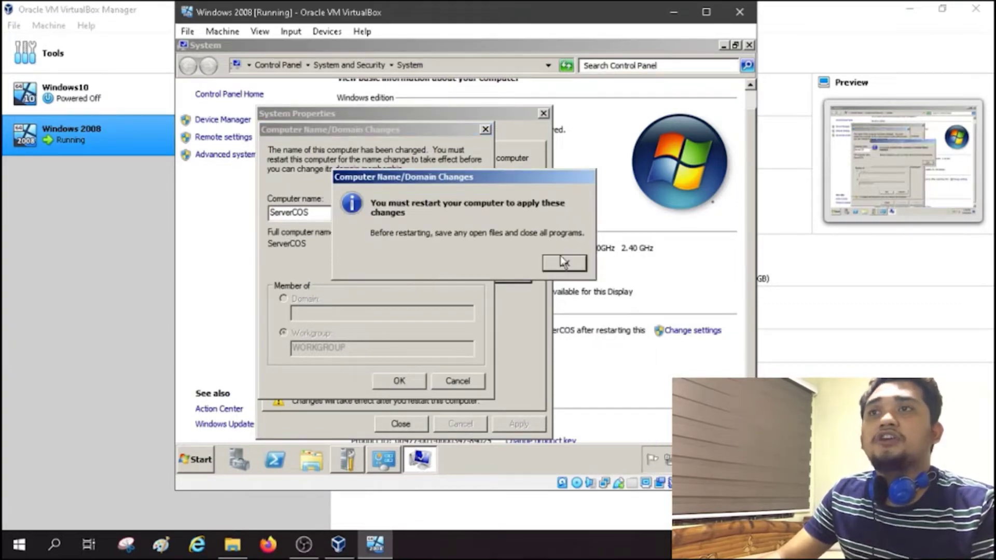
left_click(563, 262)
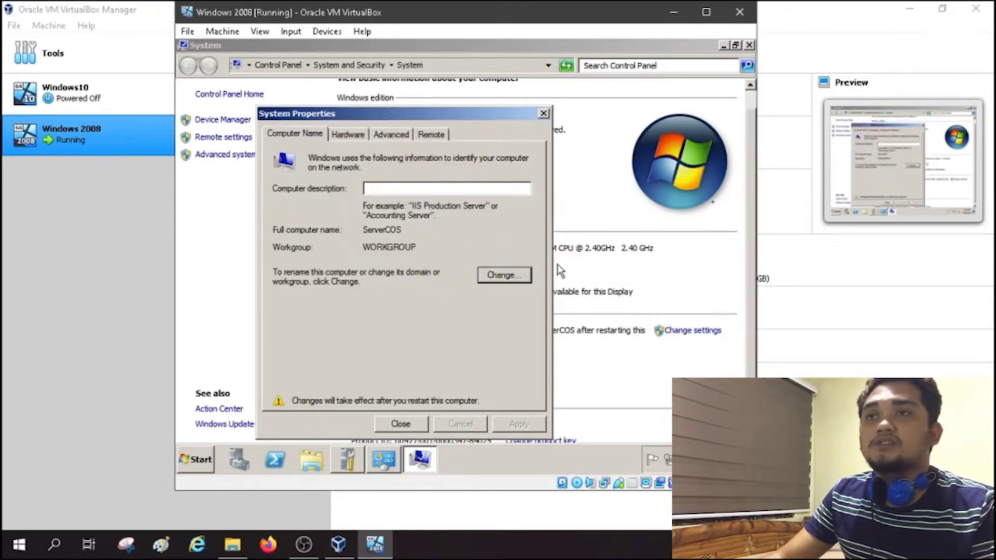
left_click(402, 423)
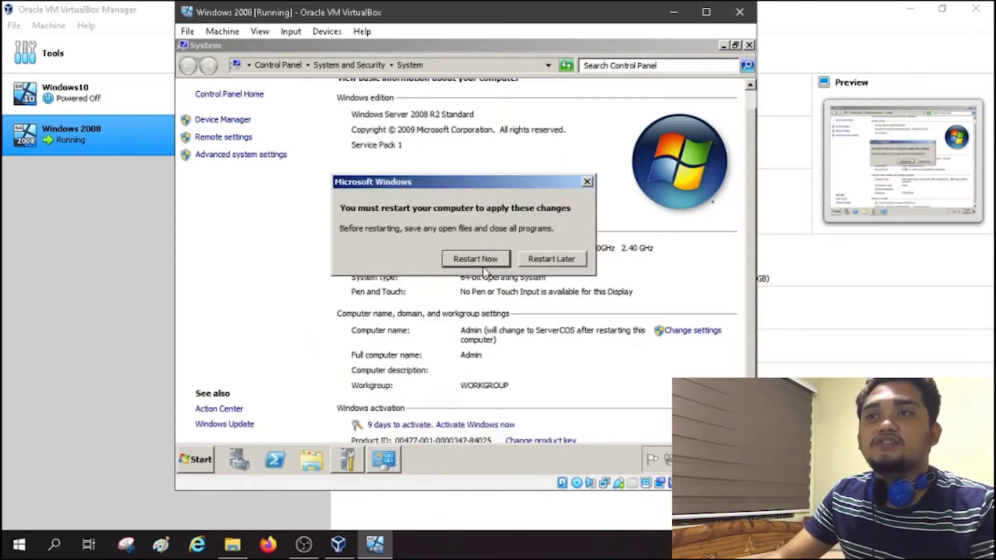
left_click(485, 261)
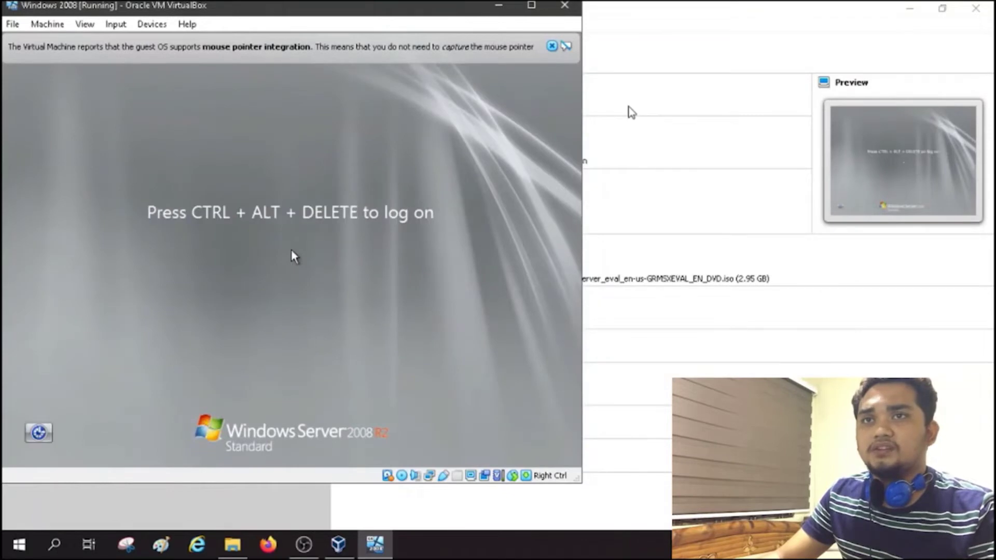
Step: Send Ctrl-Alt-Del to the restarted server and log on with the Administrator password
left_click(115, 24)
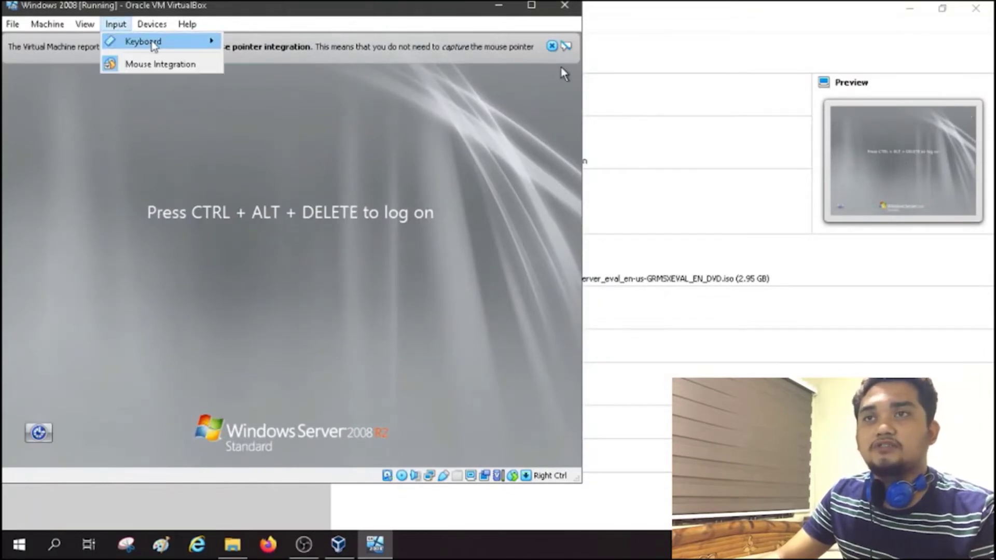
mouse_move(151, 42)
left_click(279, 82)
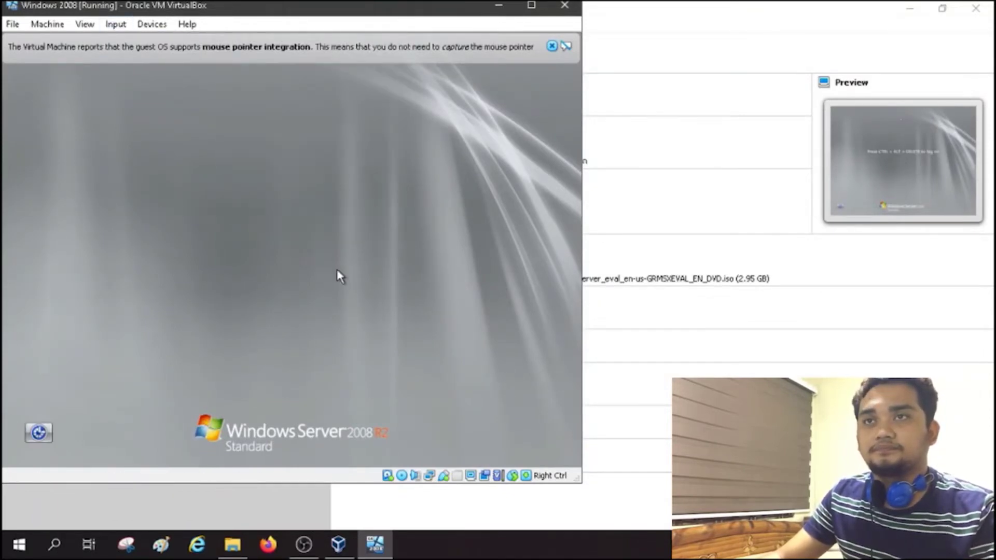
left_click_drag(394, 12, 640, 33)
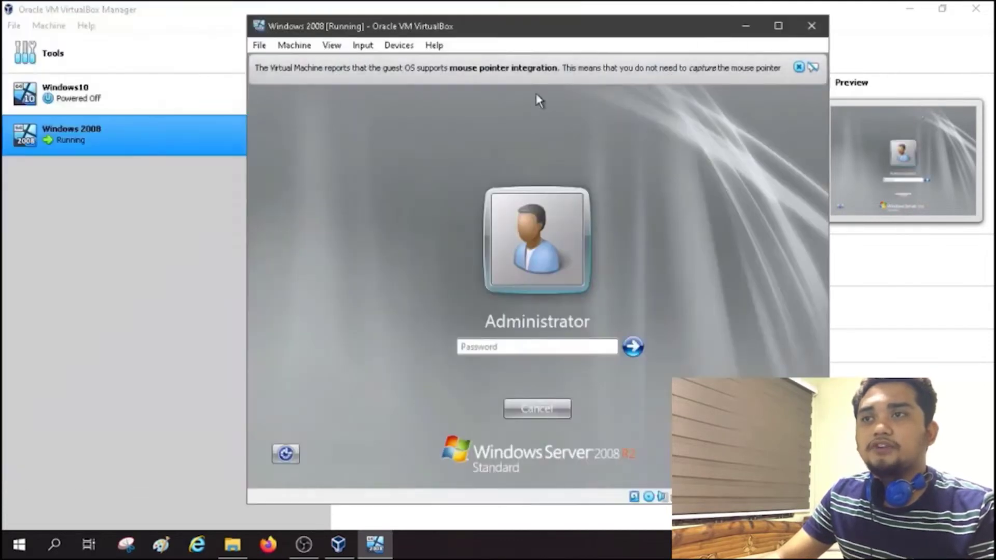
left_click(572, 344)
type("p")
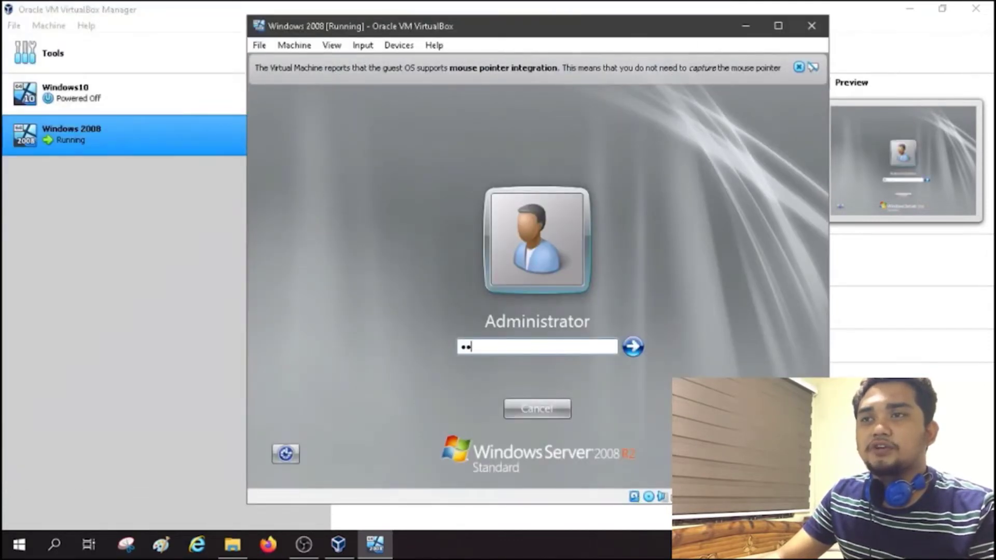
key("Return")
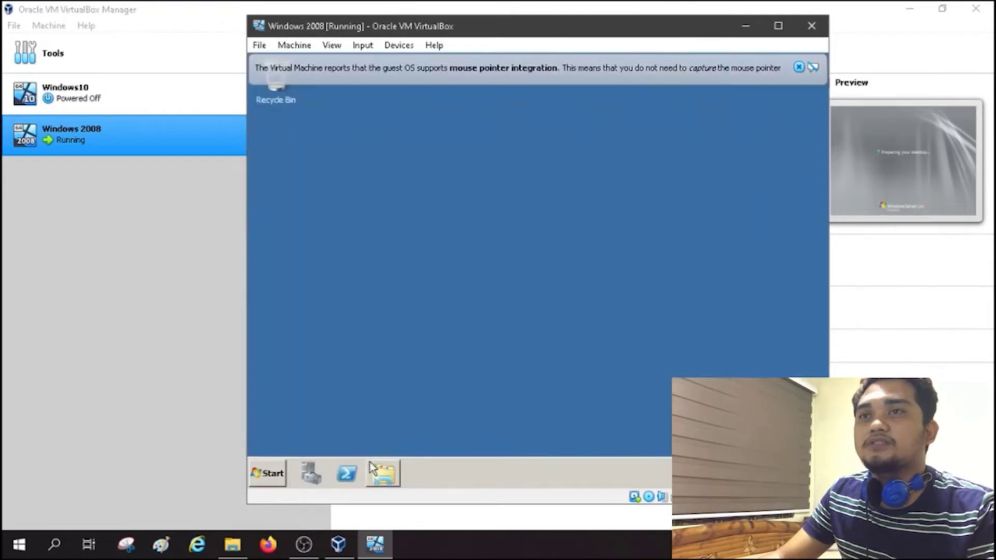
Step: Open Computer Properties to confirm the name ServerCOS in WORKGROUP, then open Change settings
left_click(272, 472)
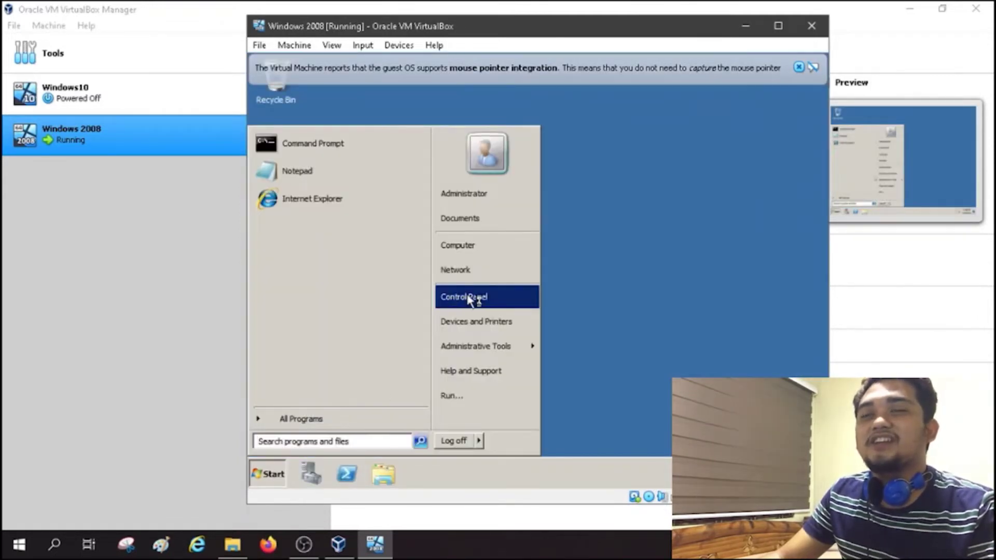
right_click(473, 245)
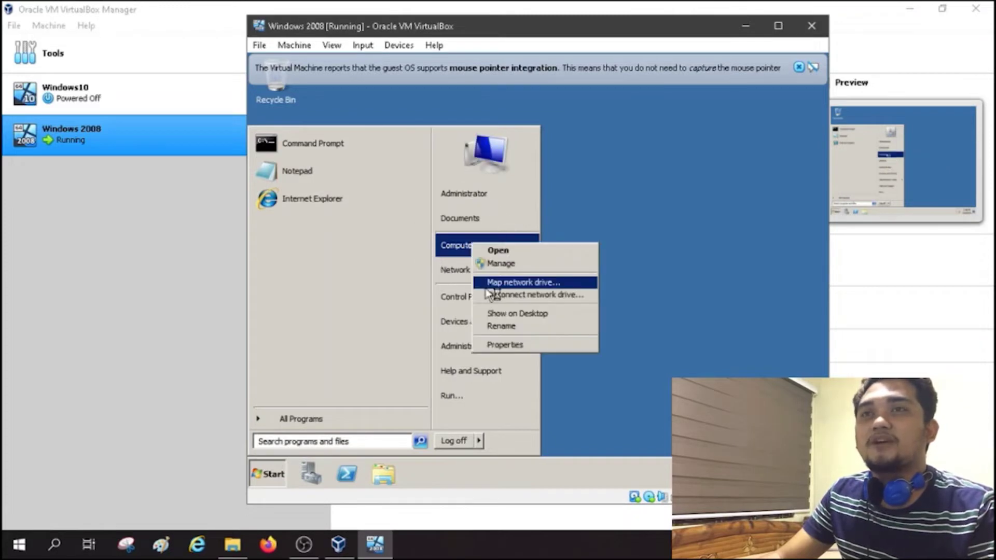
left_click(511, 345)
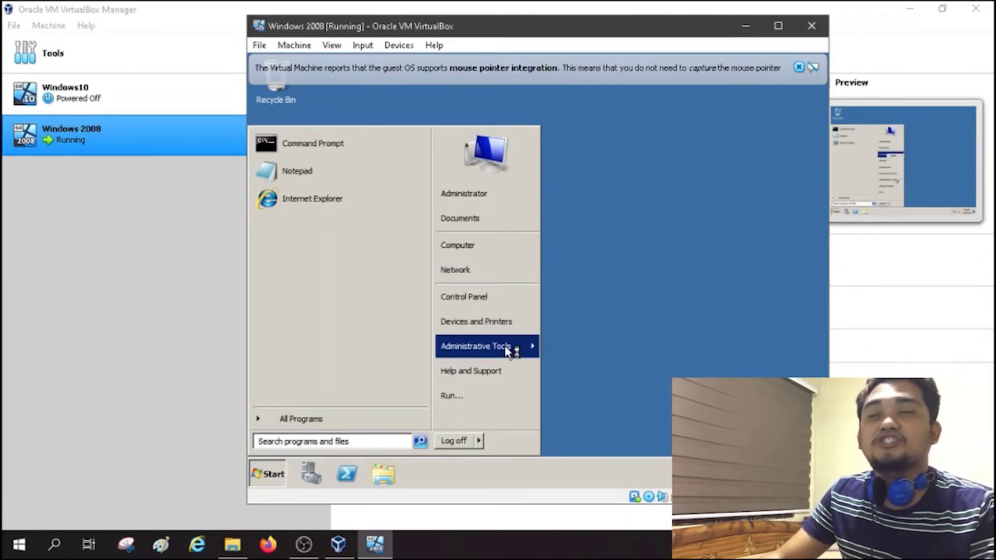
left_click(682, 324)
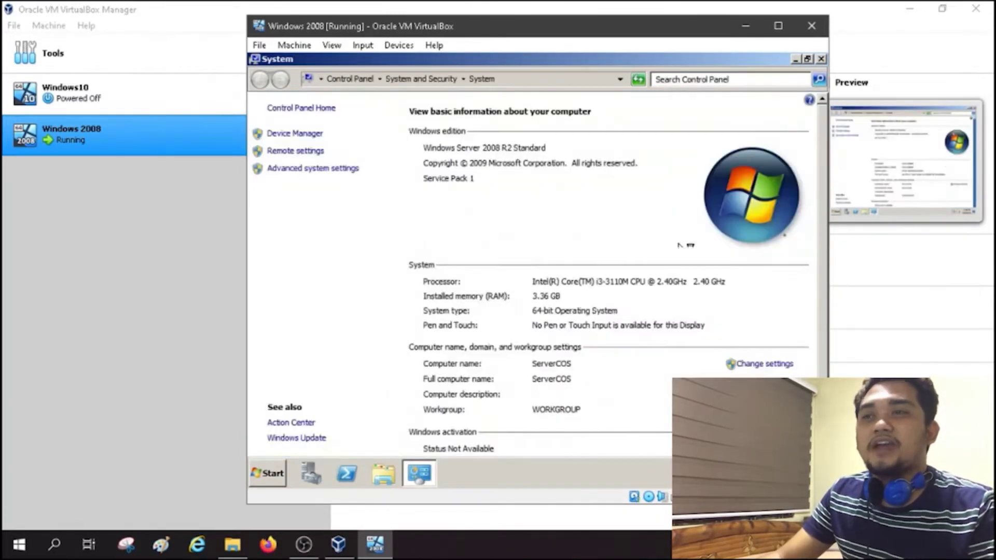
left_click(750, 365)
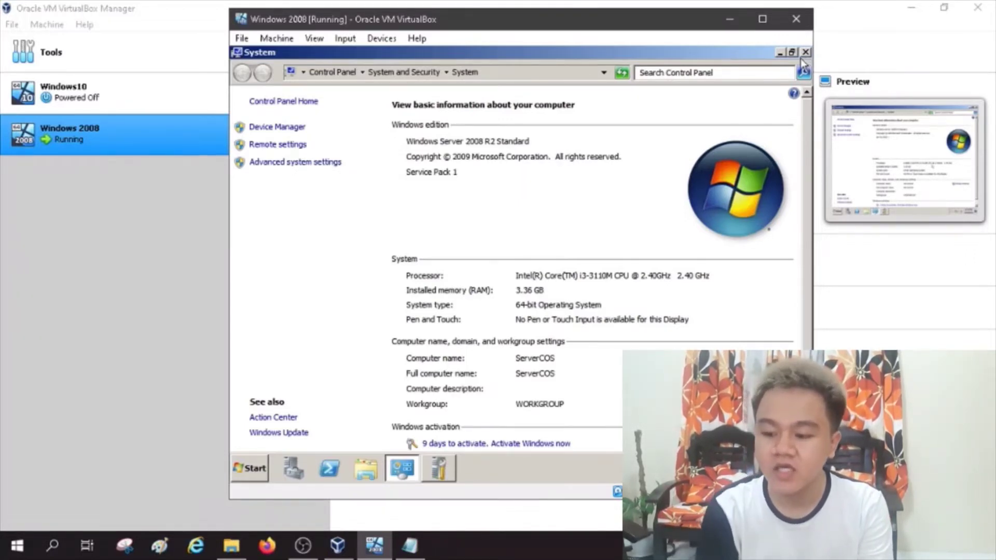
Step: Try adding the DNS Server role, then cancel the Add Roles Wizard after the dcpromo warning
left_click(806, 52)
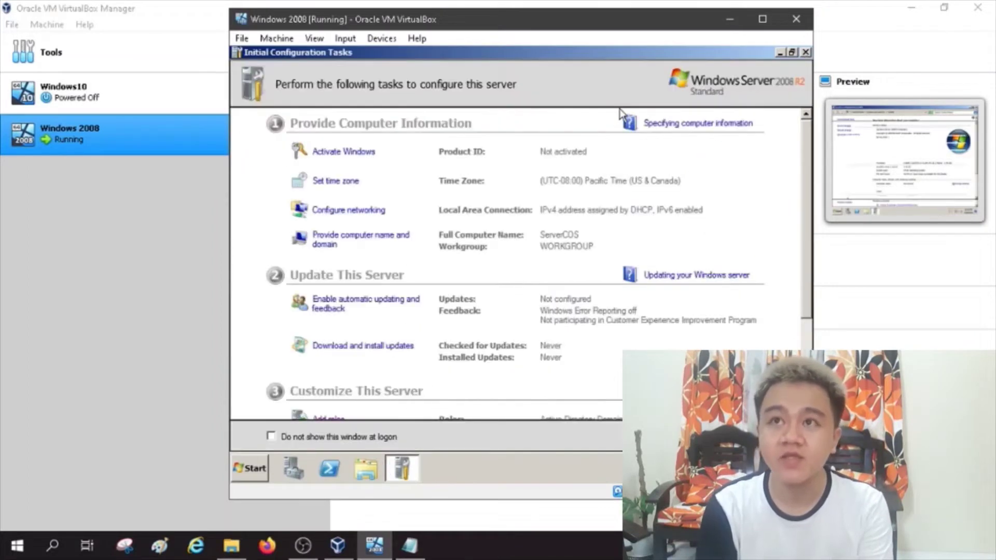
scroll(511, 247, "down", 3)
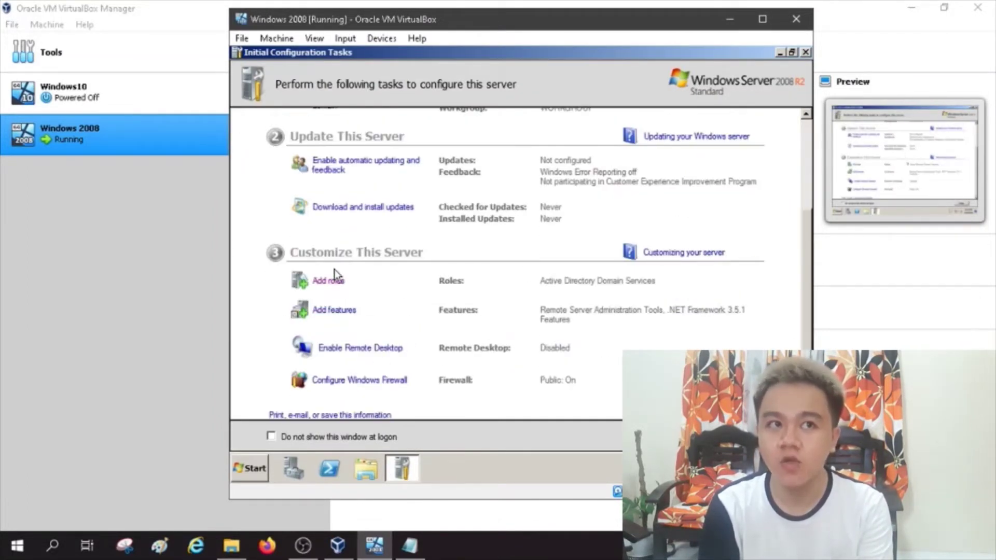
left_click(330, 283)
left_click(330, 285)
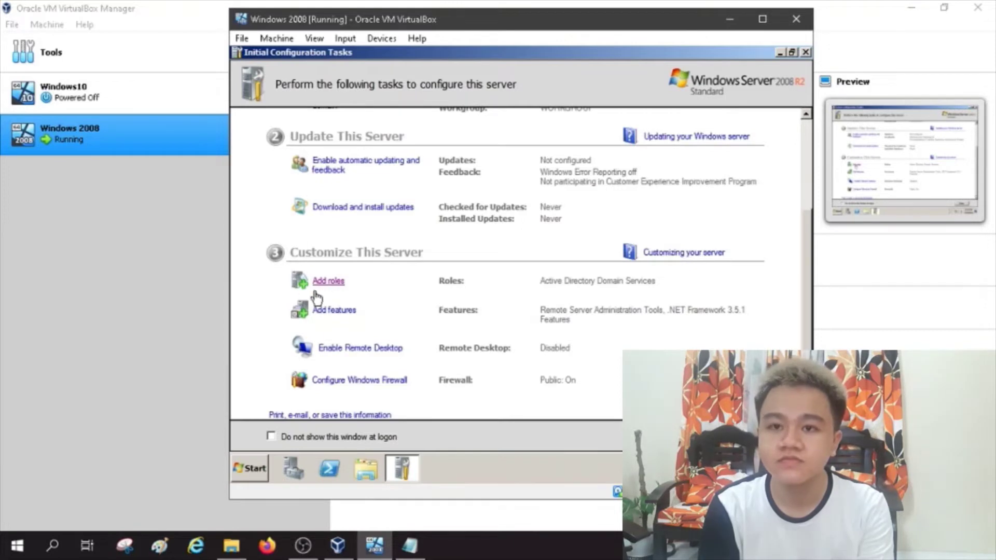
left_click(321, 283)
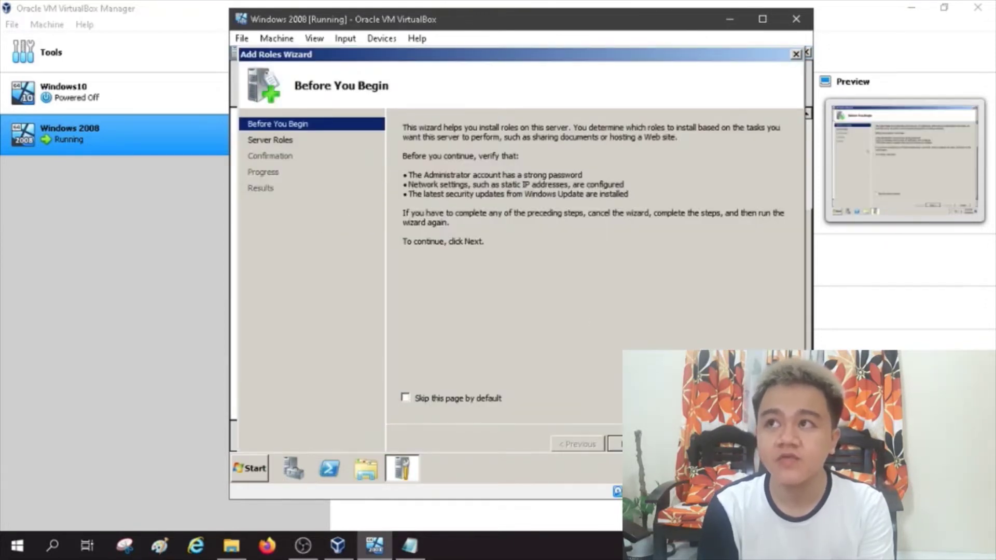
left_click(638, 444)
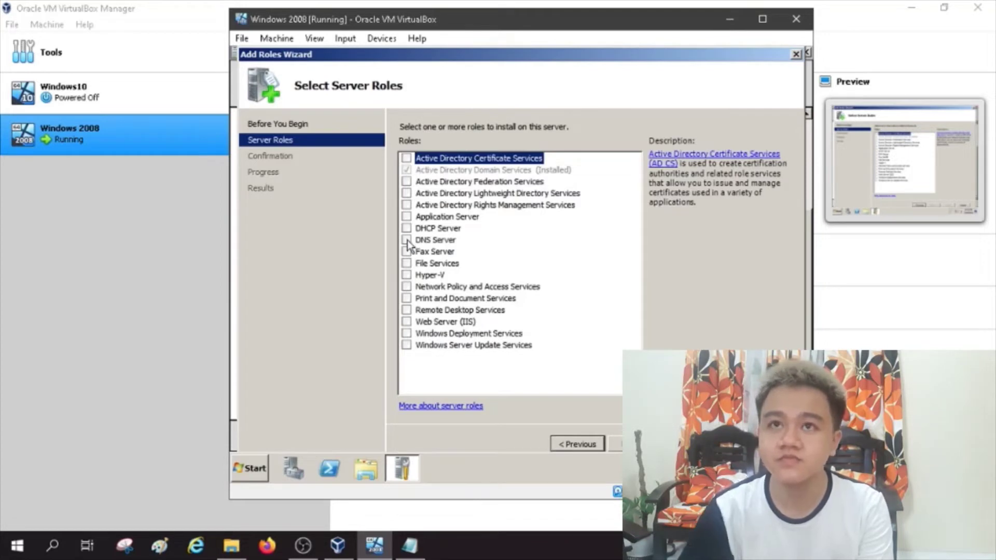
left_click(406, 240)
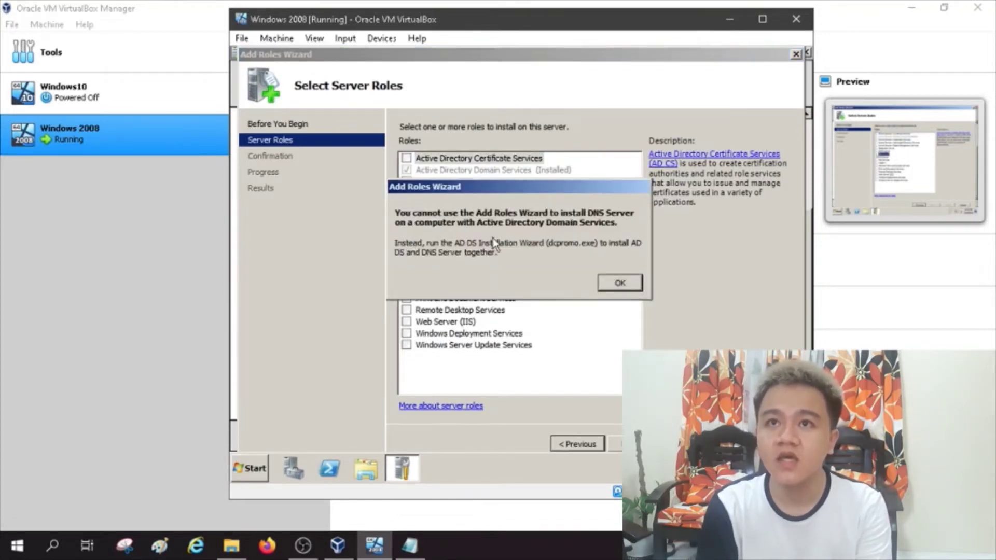
left_click(567, 244)
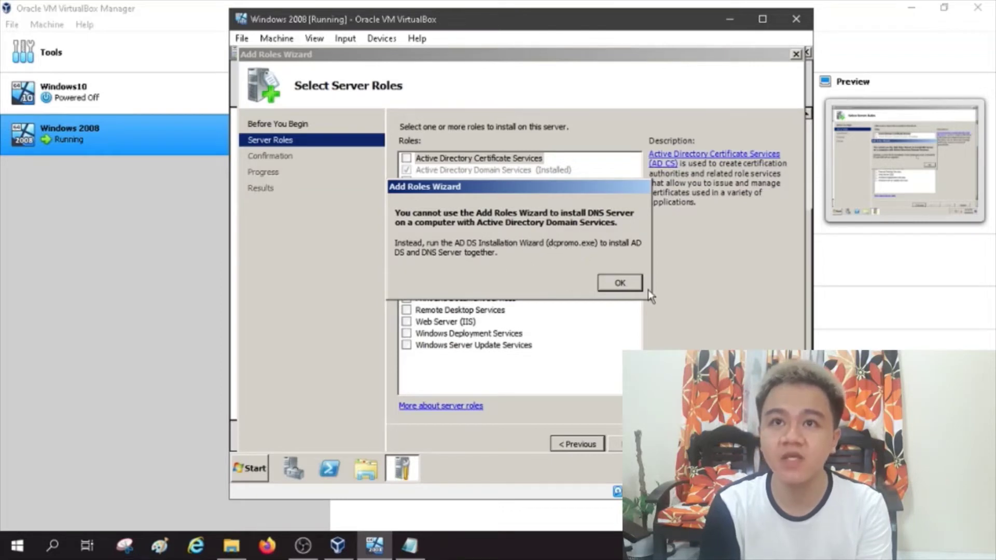
left_click(632, 284)
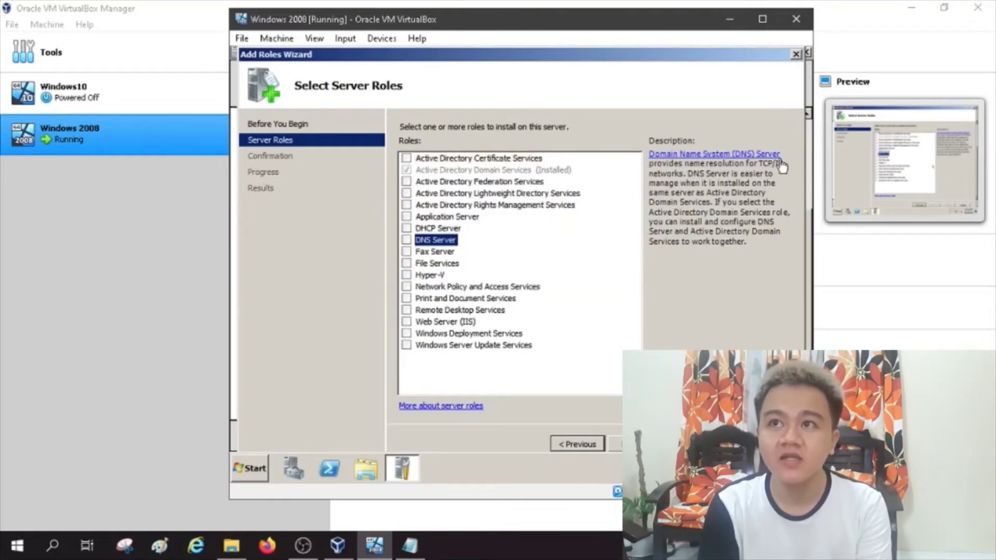
left_click(796, 54)
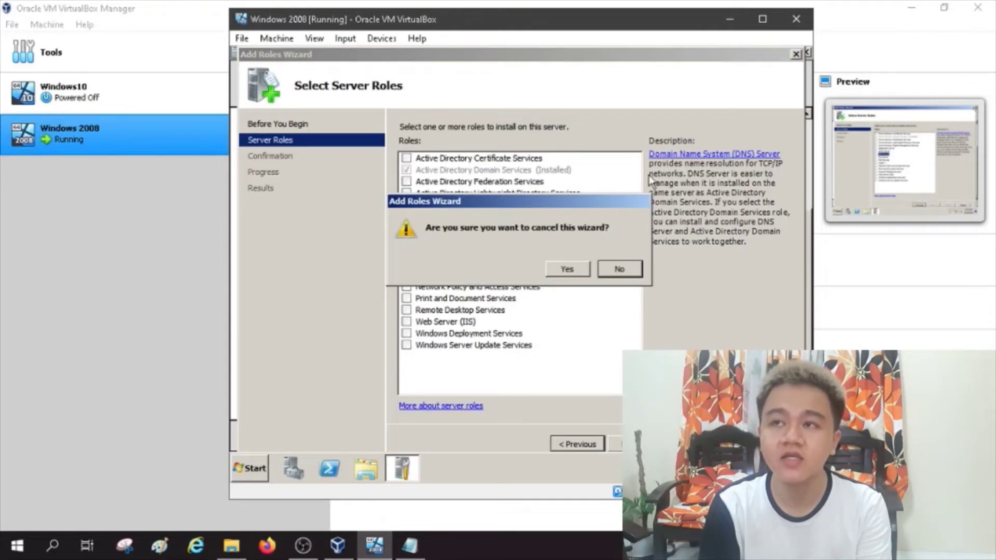
left_click(579, 269)
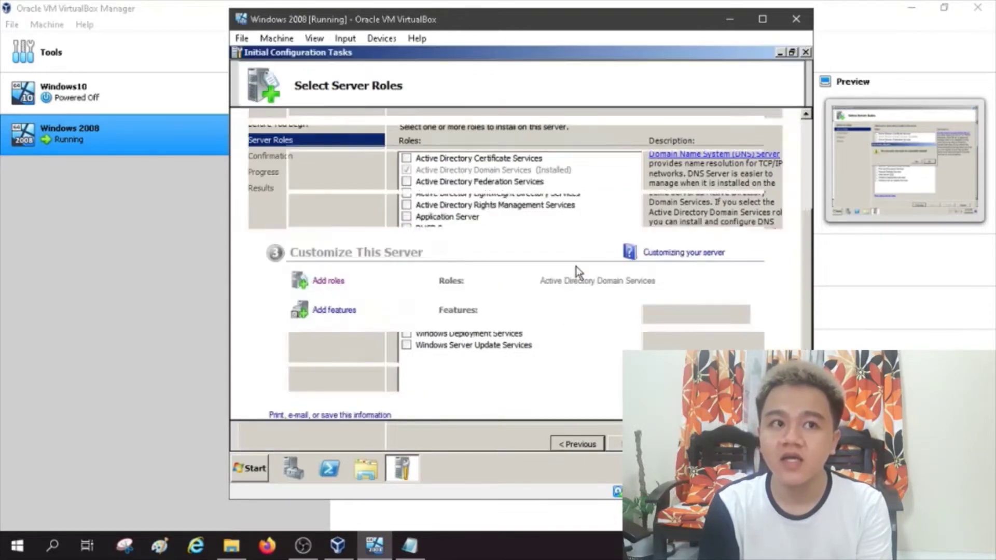
Step: Search the Start menu for dcpromo
left_click(249, 469)
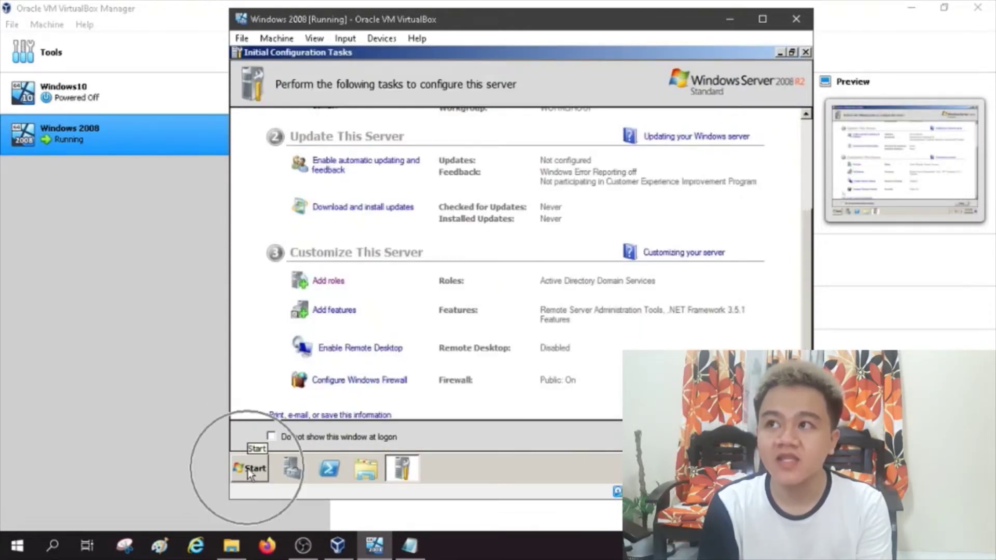
left_click(285, 436)
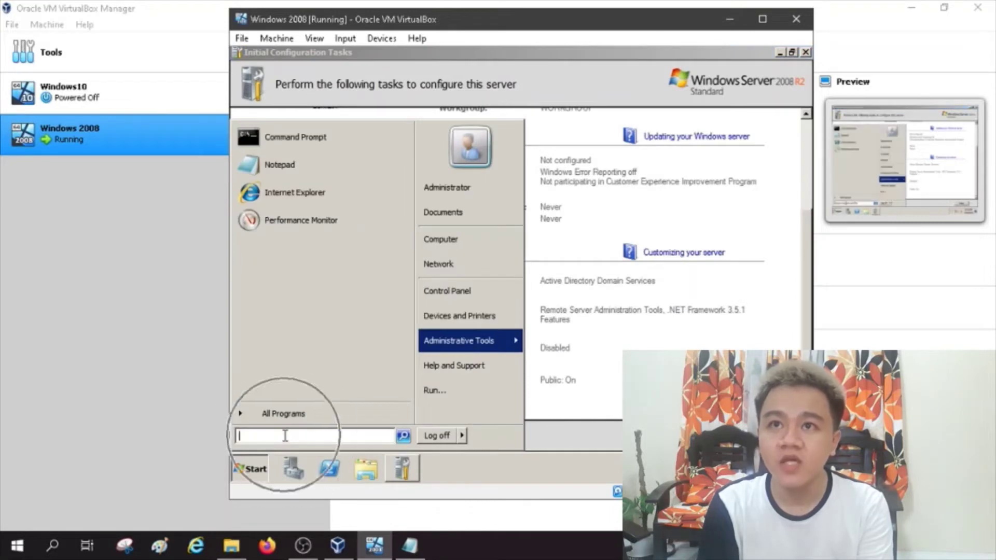
type("l")
type("dcprom")
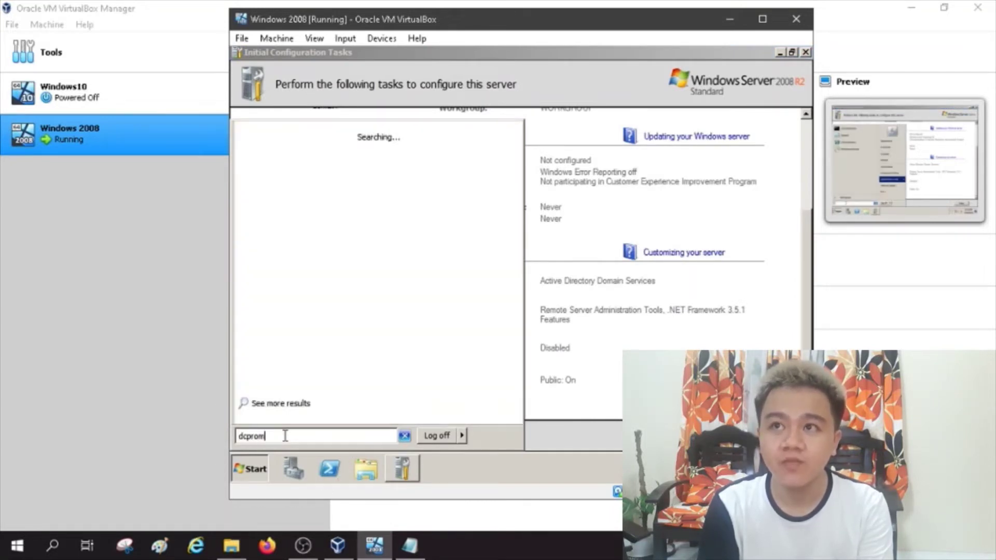
type("o")
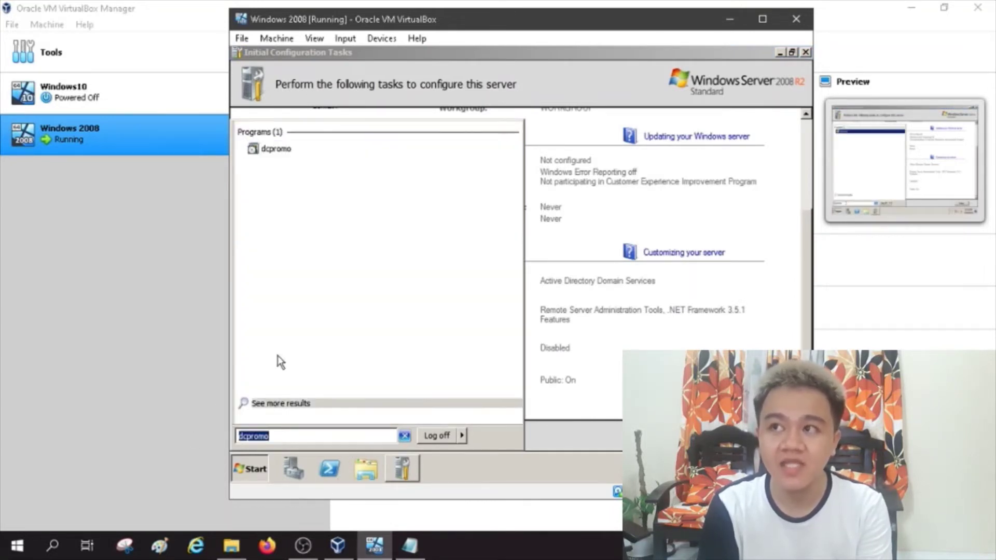
Step: Run dcpromo, pass the welcome pages, and select 'Create a new domain in a new forest'
left_click(272, 150)
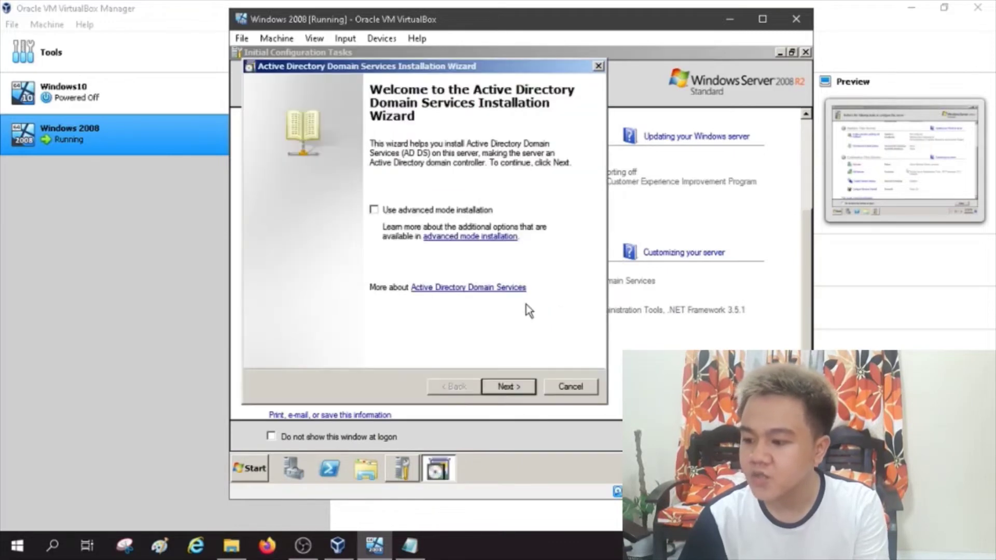
left_click(511, 384)
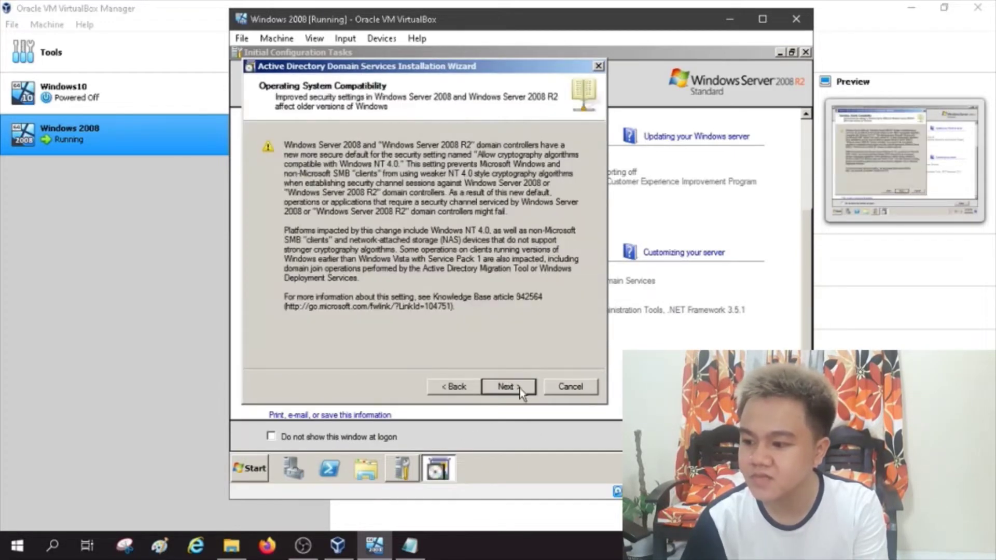
left_click(519, 390)
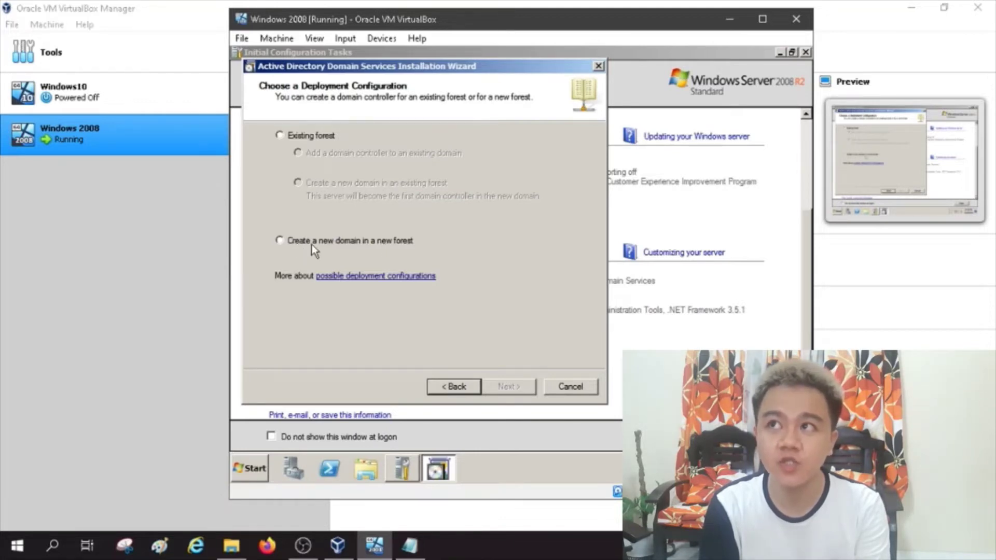
left_click(285, 243)
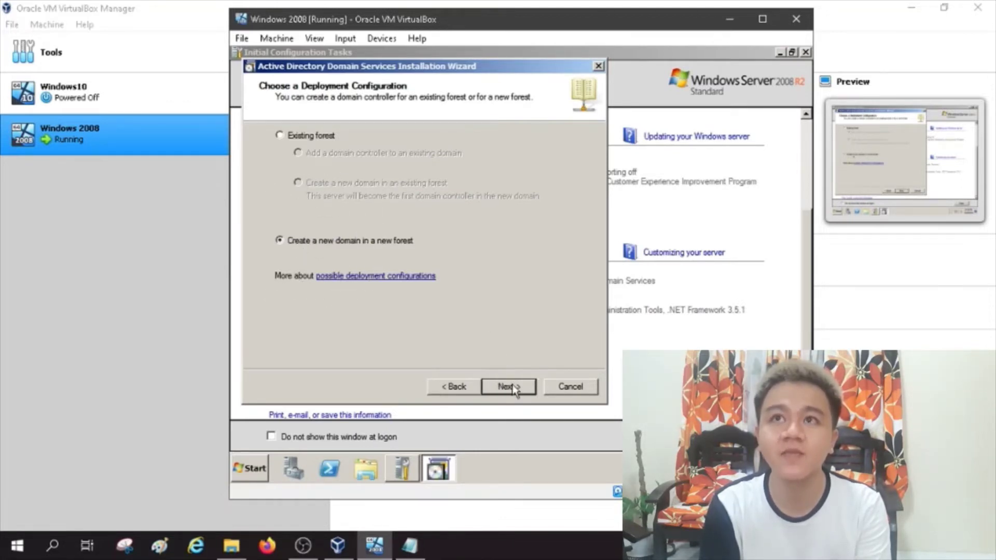
left_click(510, 387)
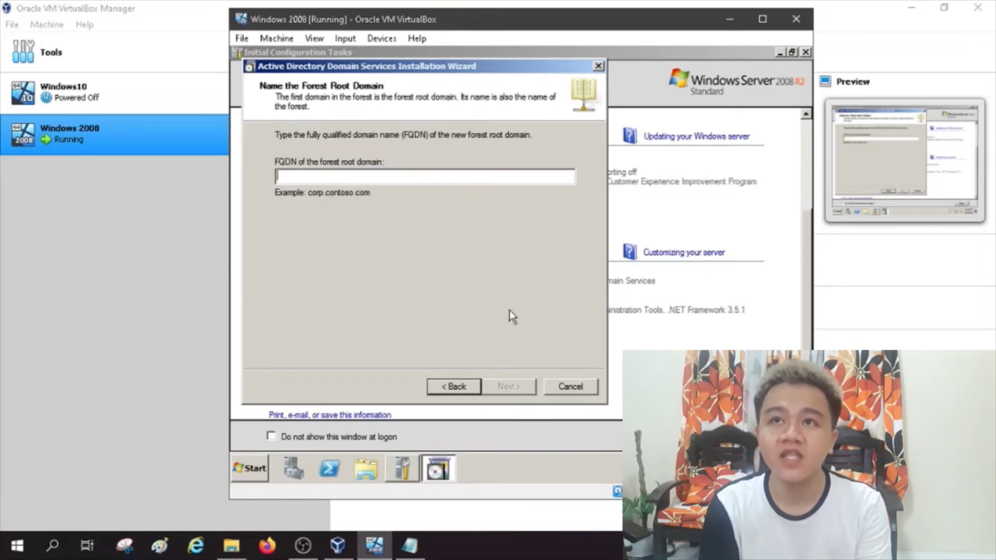
Step: Name the forest root domain cos.local and set the forest functional level to Windows Server 2008 R2
type("cos")
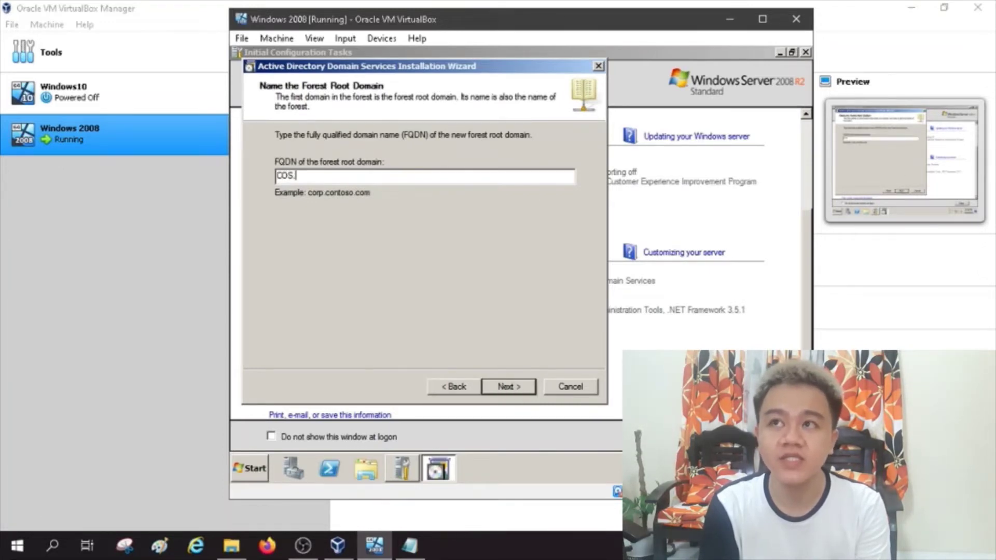
type(".local")
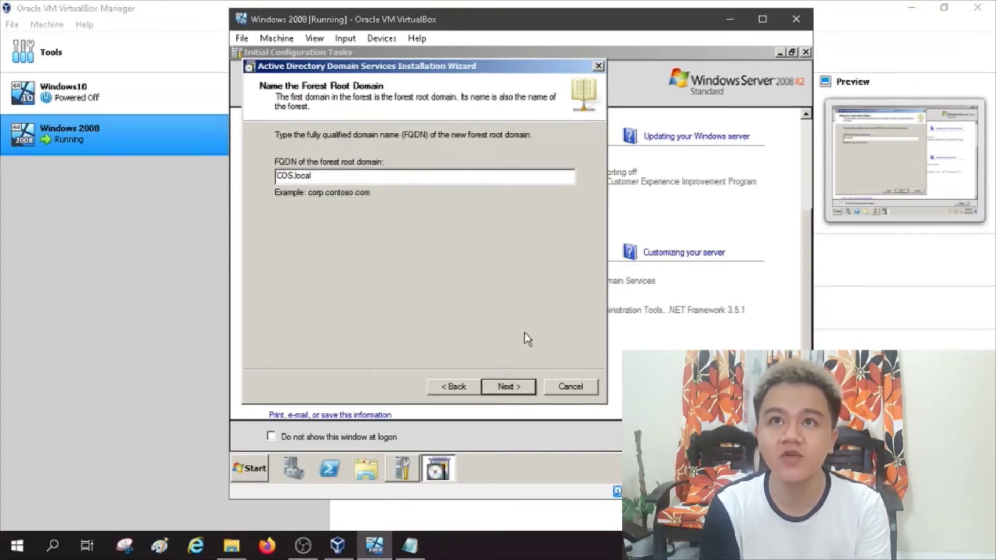
left_click(516, 385)
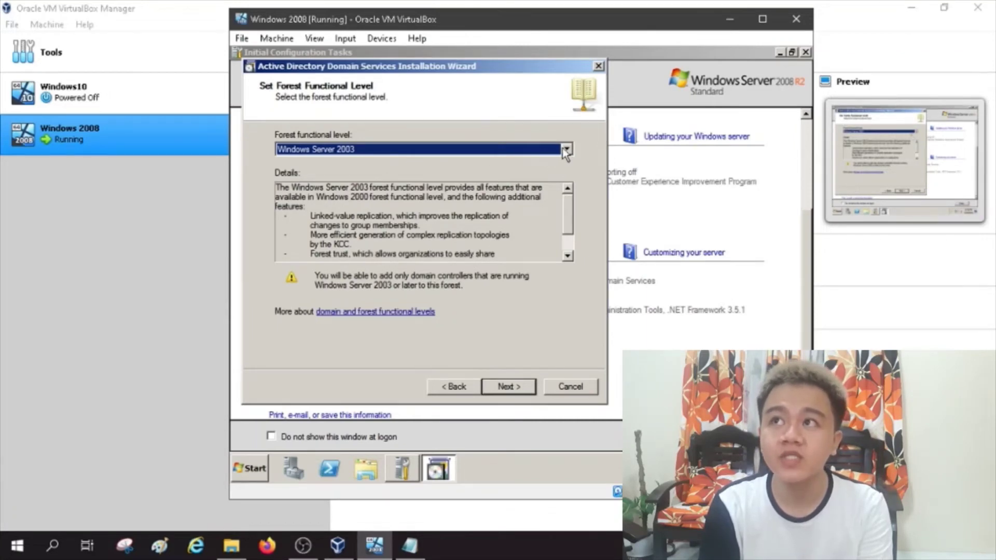
left_click(566, 150)
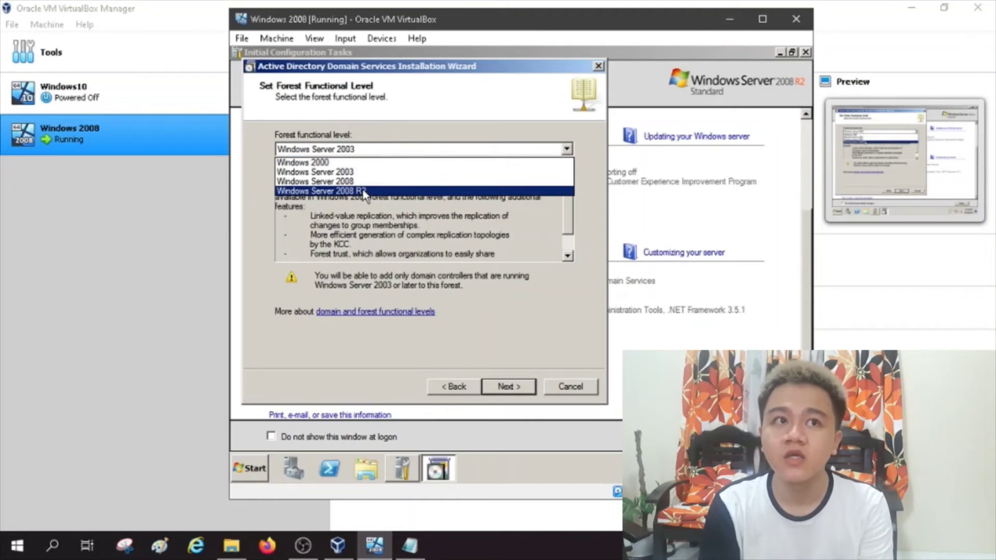
left_click(361, 192)
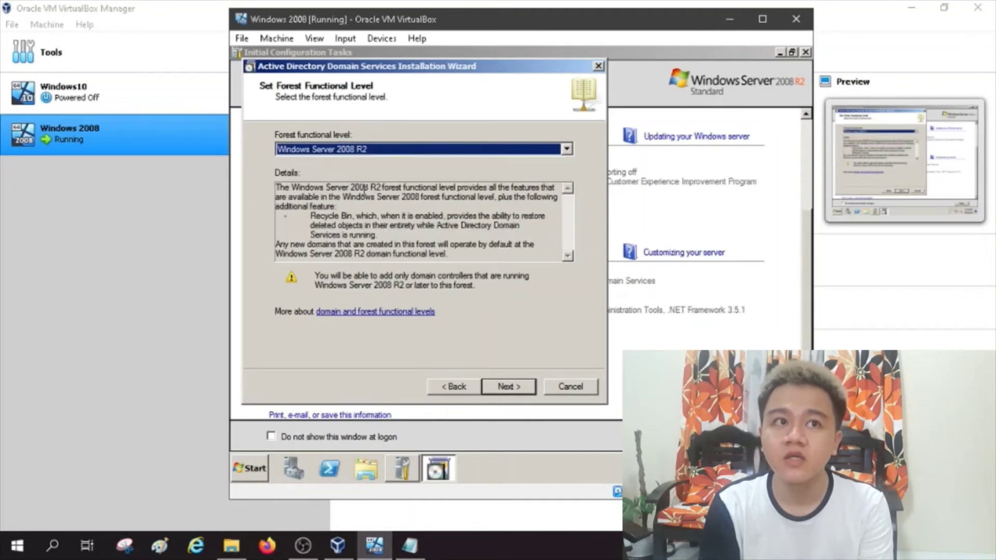
left_click(510, 385)
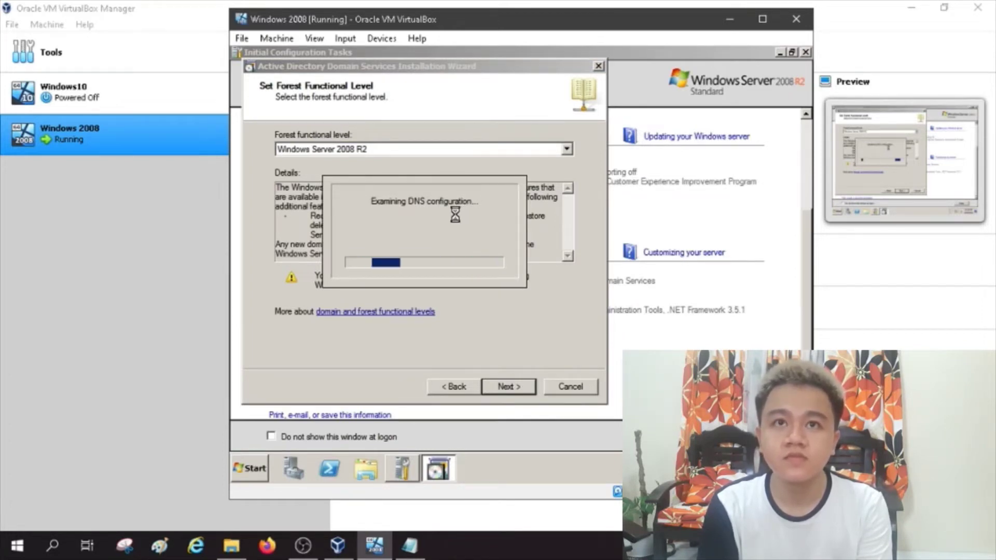
Step: Pass the domain controller options and choose to assign static IP addresses
left_click(508, 387)
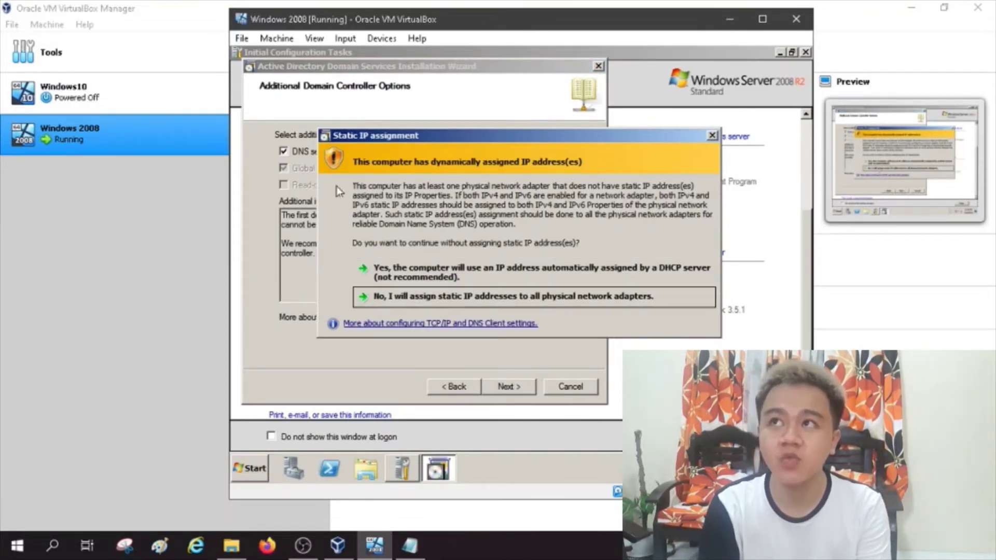
left_click(458, 294)
left_click(574, 297)
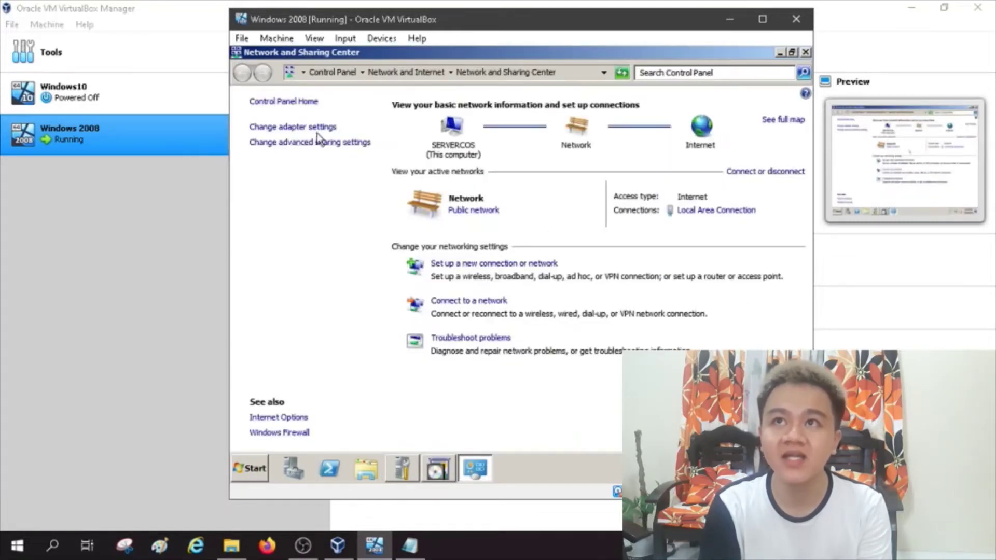
Step: Open the Local Area Connection properties and select Internet Protocol Version 4
left_click(315, 131)
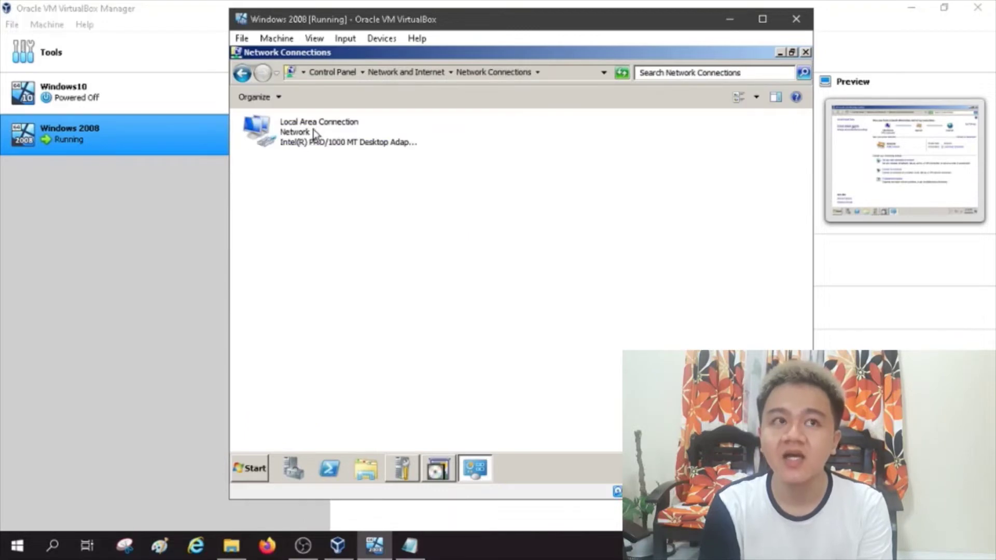
left_click(313, 129)
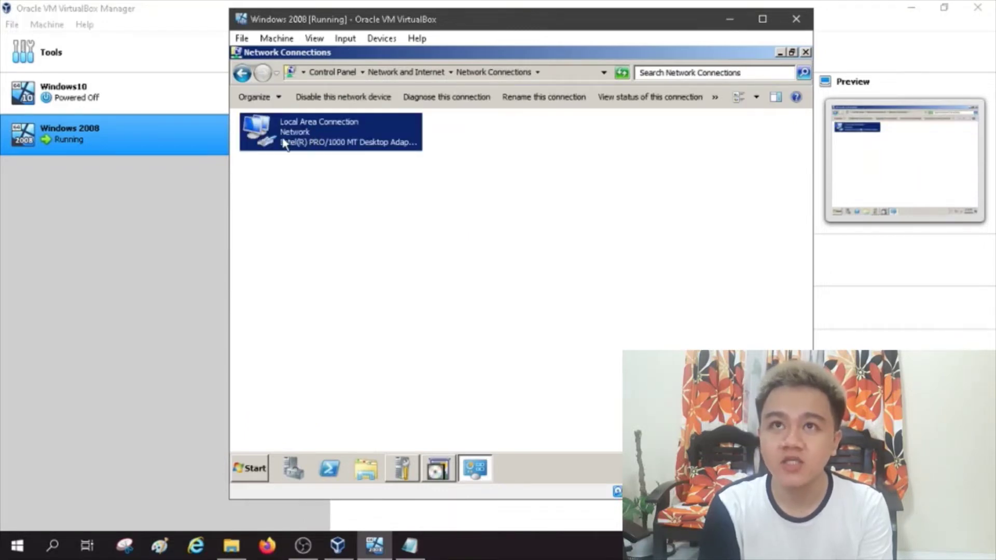
right_click(315, 136)
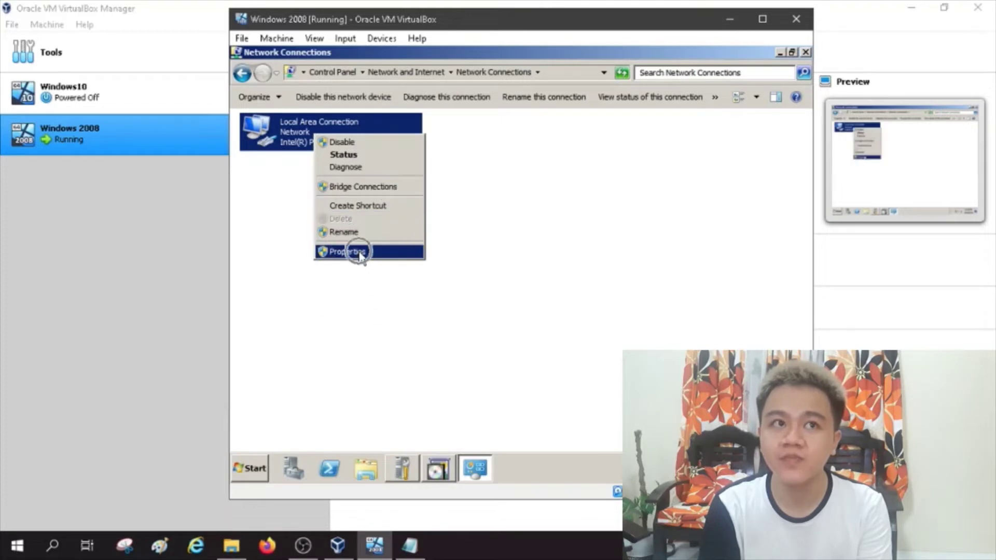
left_click(355, 252)
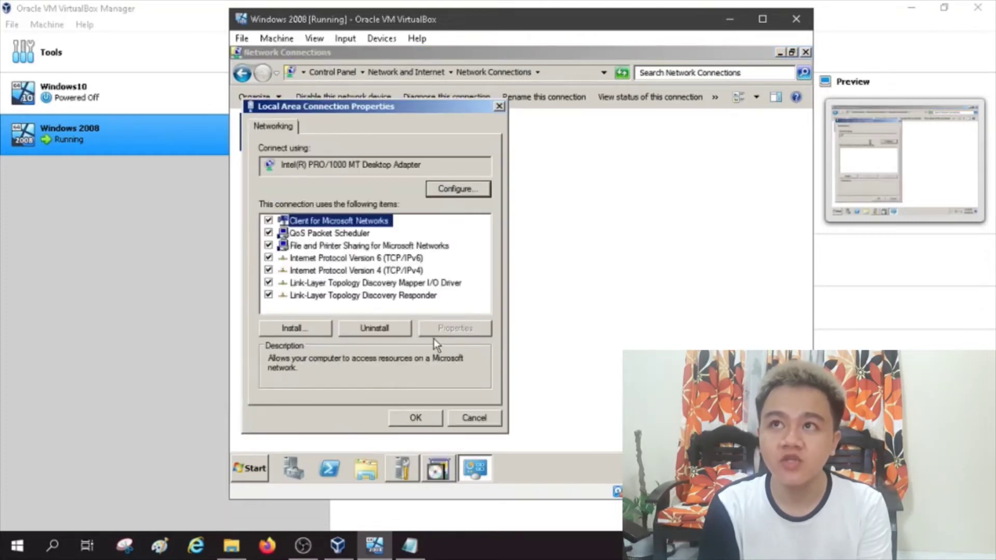
left_click(411, 274)
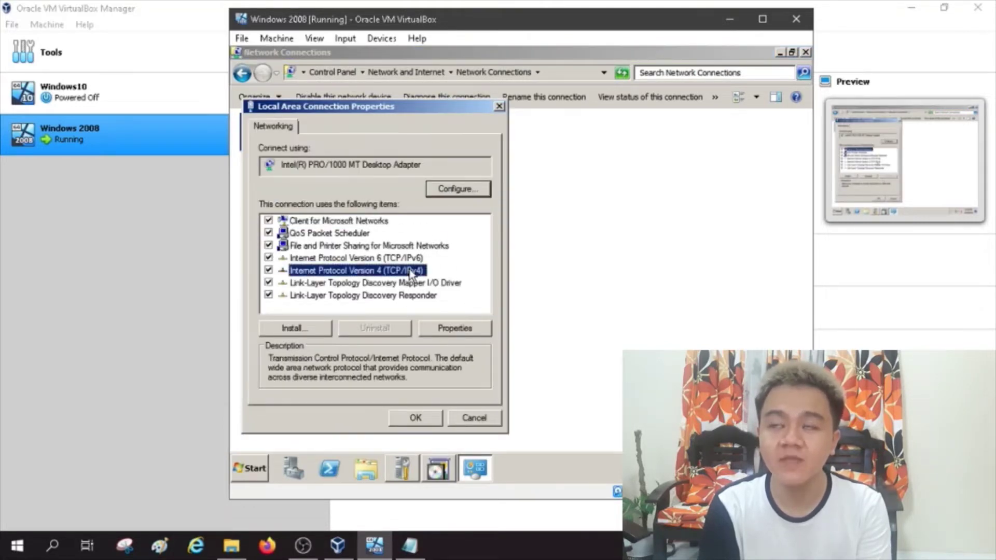
Step: Set IPv4 to static 192.168.105.60, mask 255.255.255.0, DNS 127.0.0.1 and alternate 192.168.105.60
left_click(447, 330)
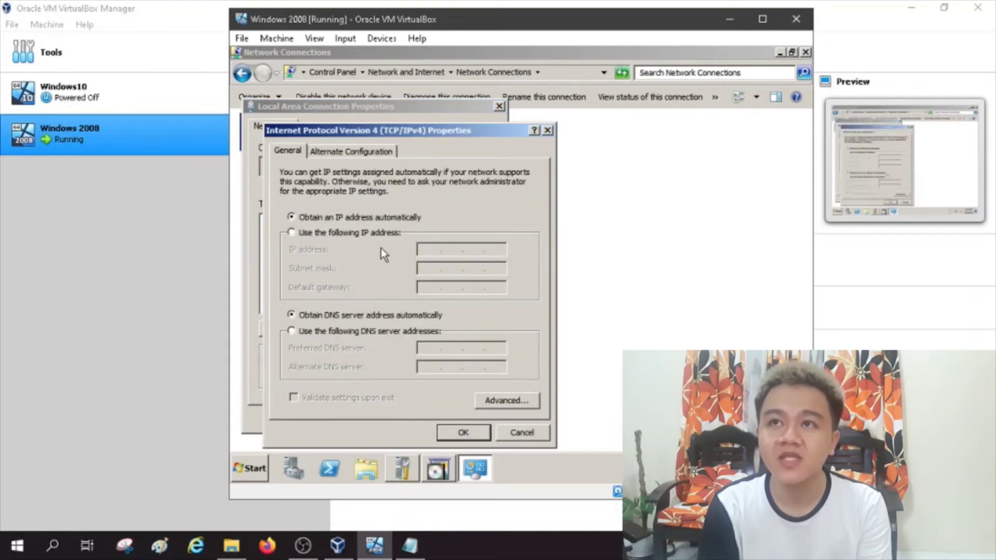
left_click(366, 234)
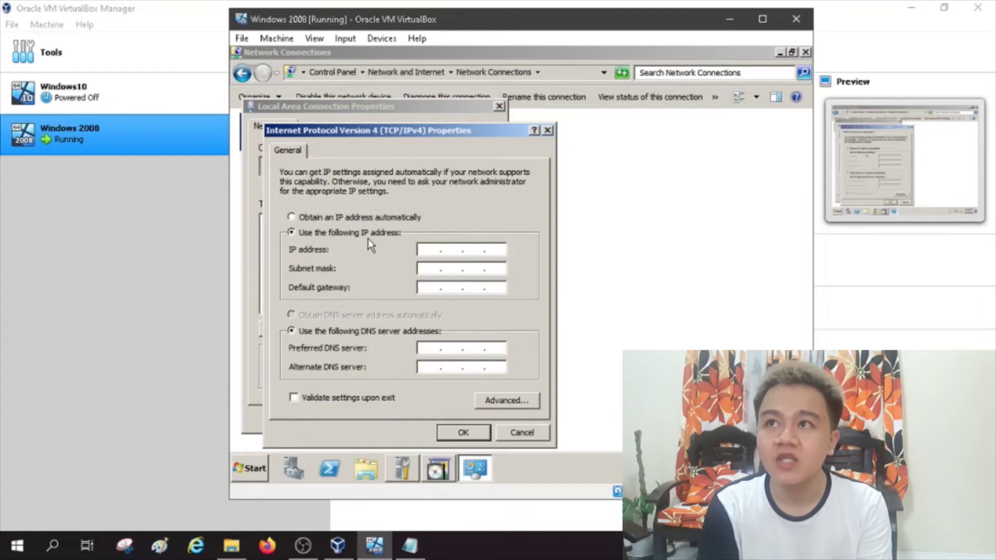
left_click(435, 254)
type("192 . ")
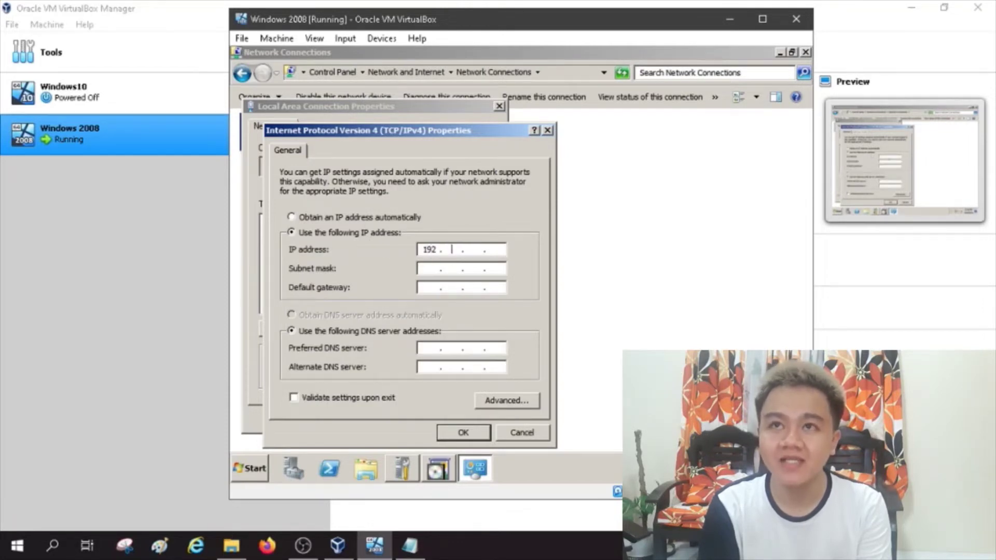
type("168 . ")
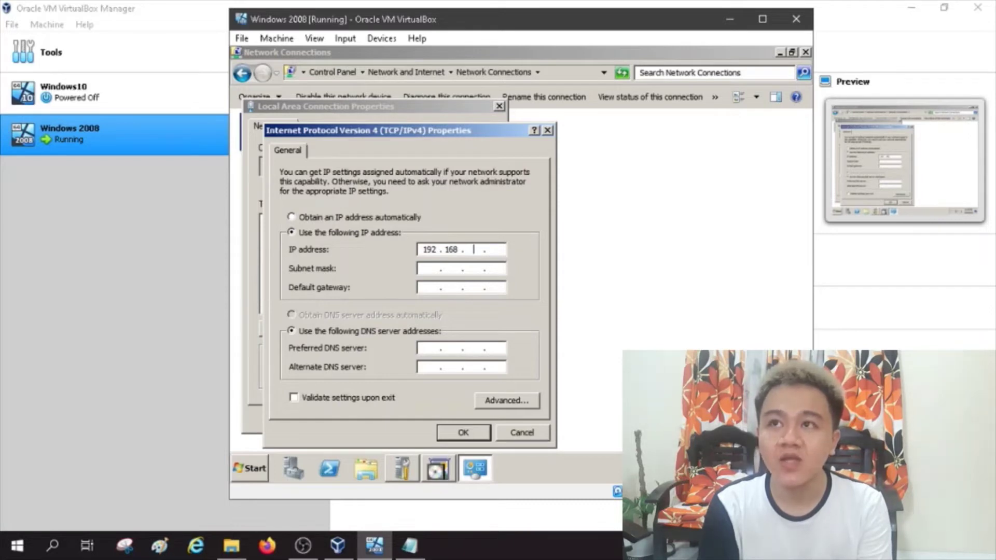
type("105 . 60")
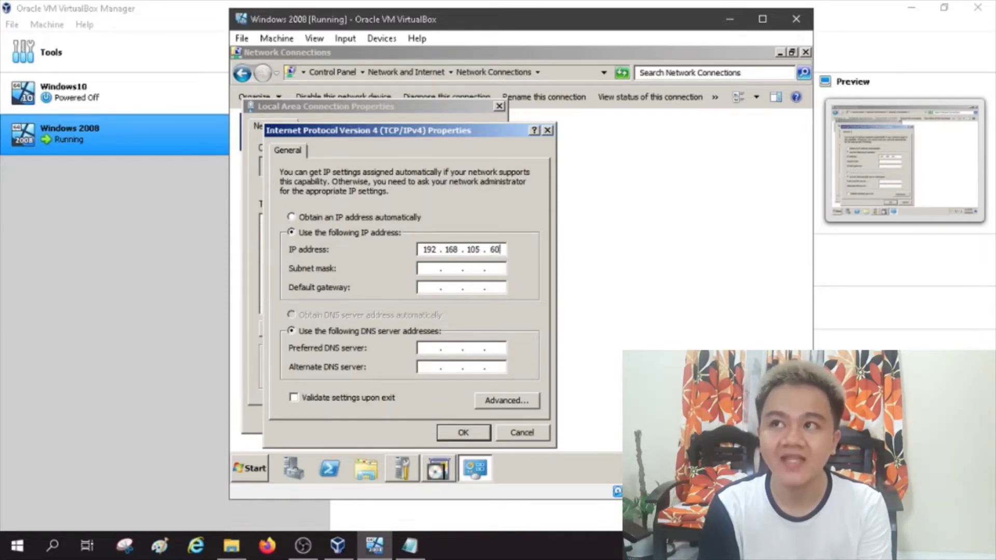
key("Tab")
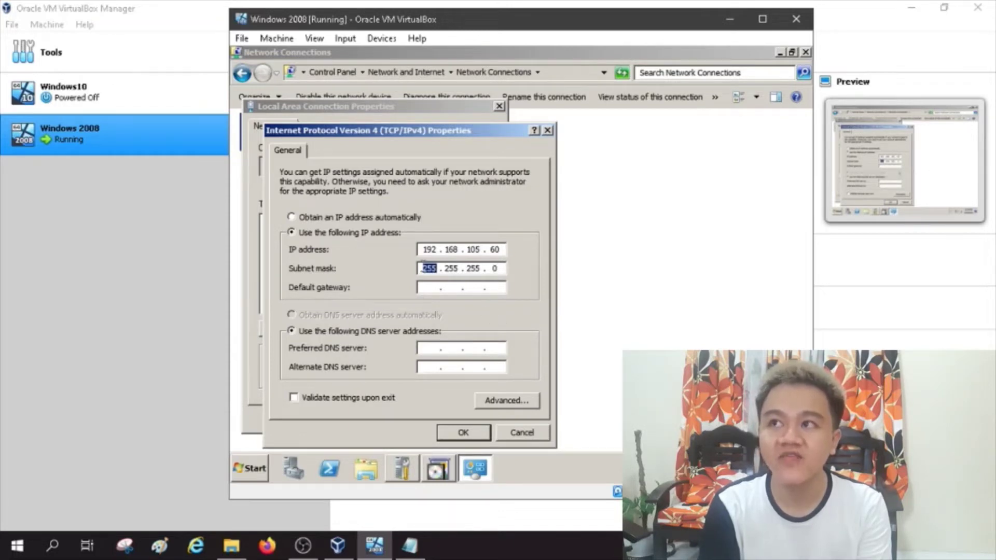
left_click(429, 289)
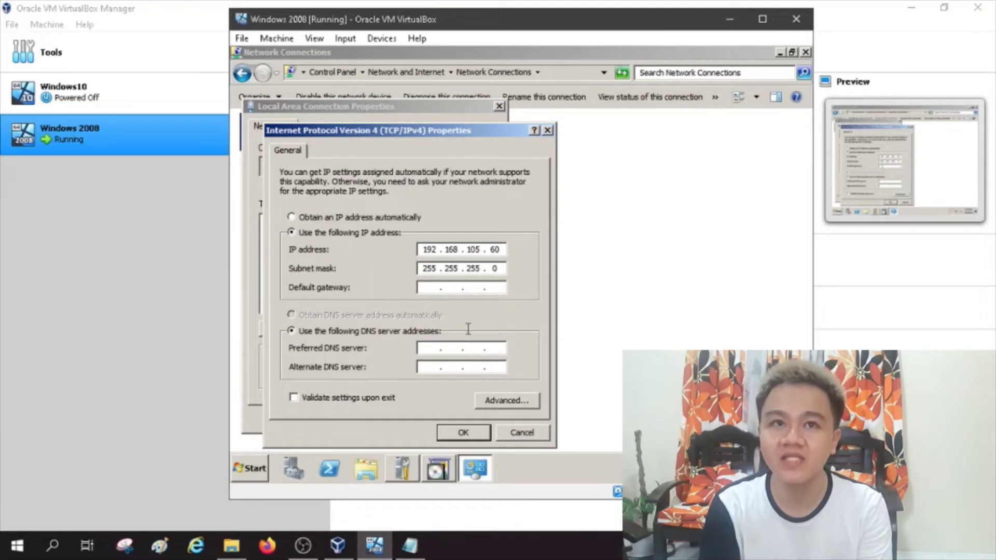
left_click(429, 348)
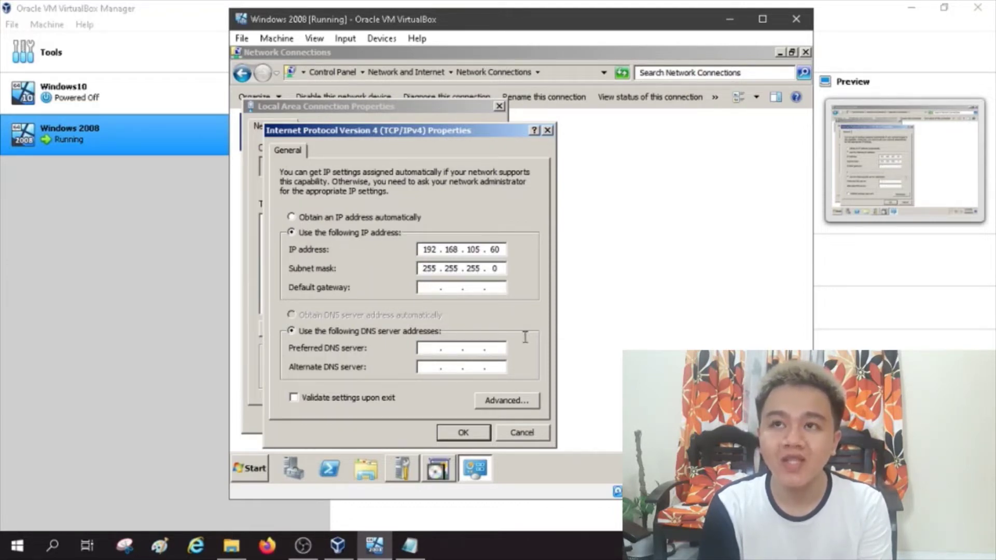
type("127.")
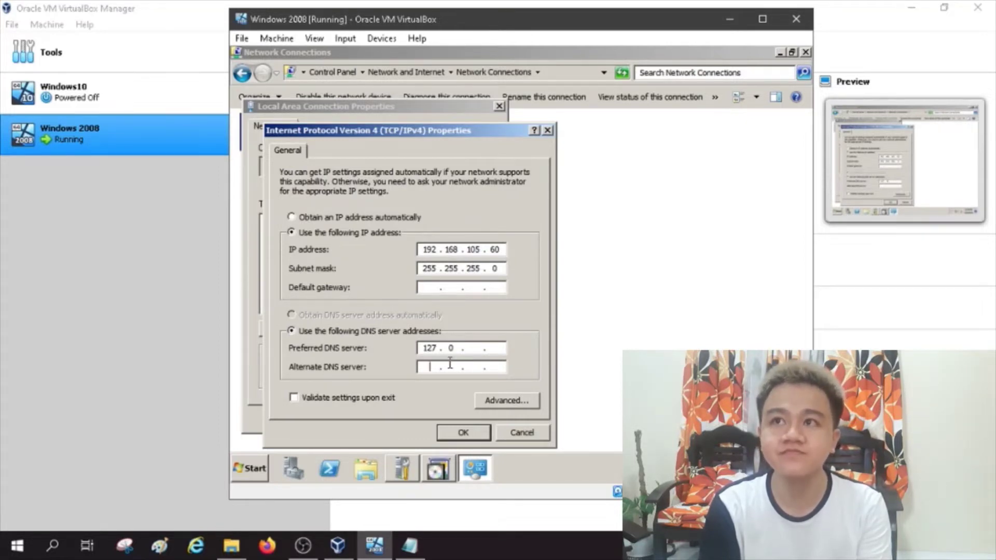
type("0.0")
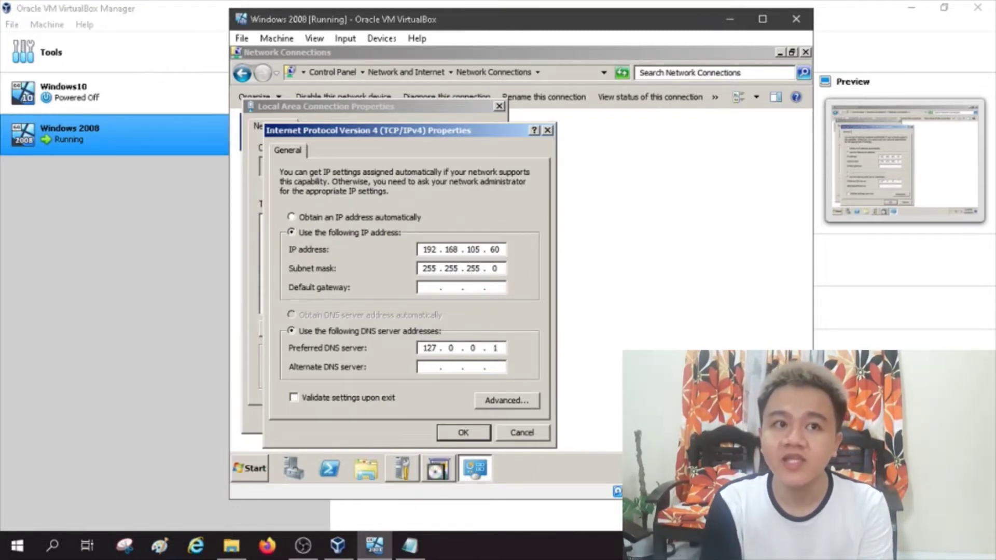
key("Tab")
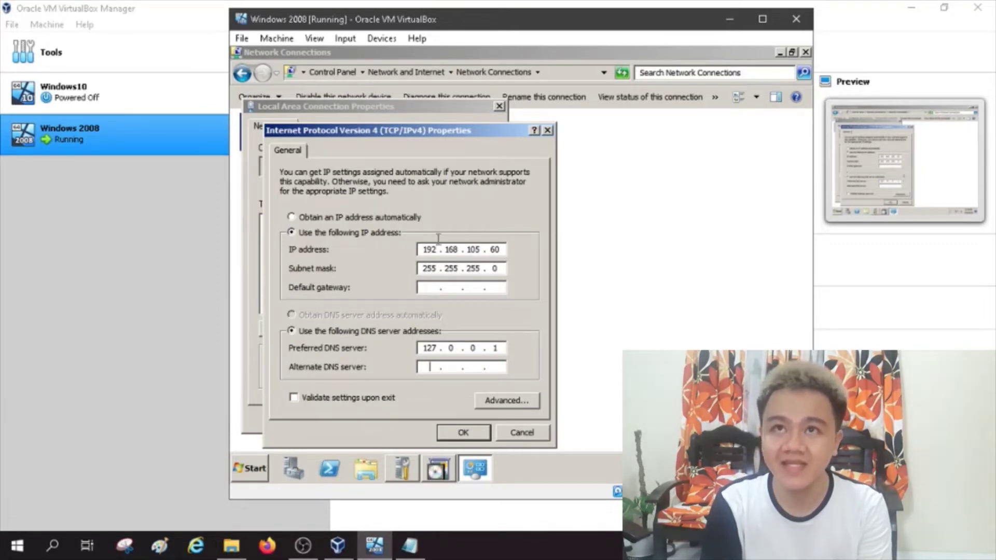
type("1")
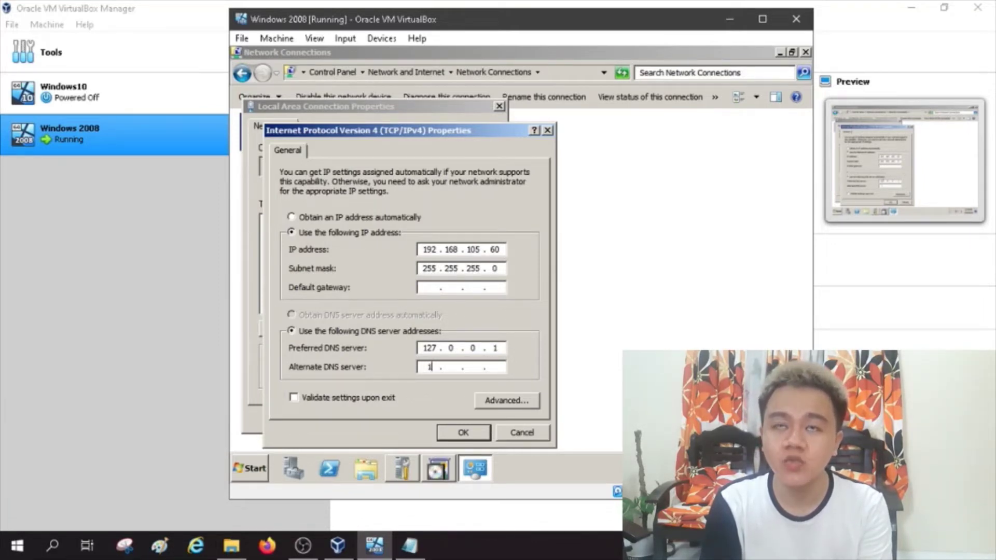
type("92 . 16")
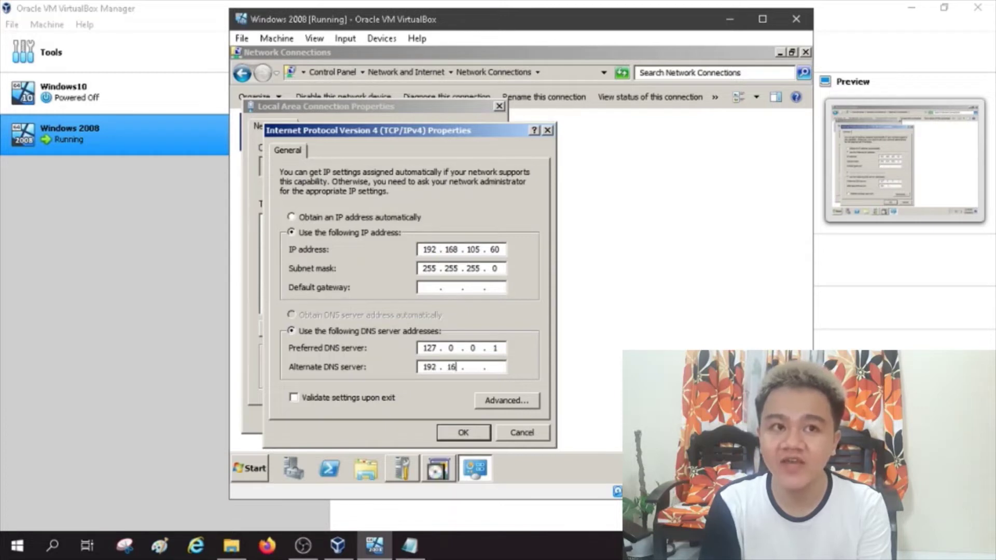
type("8")
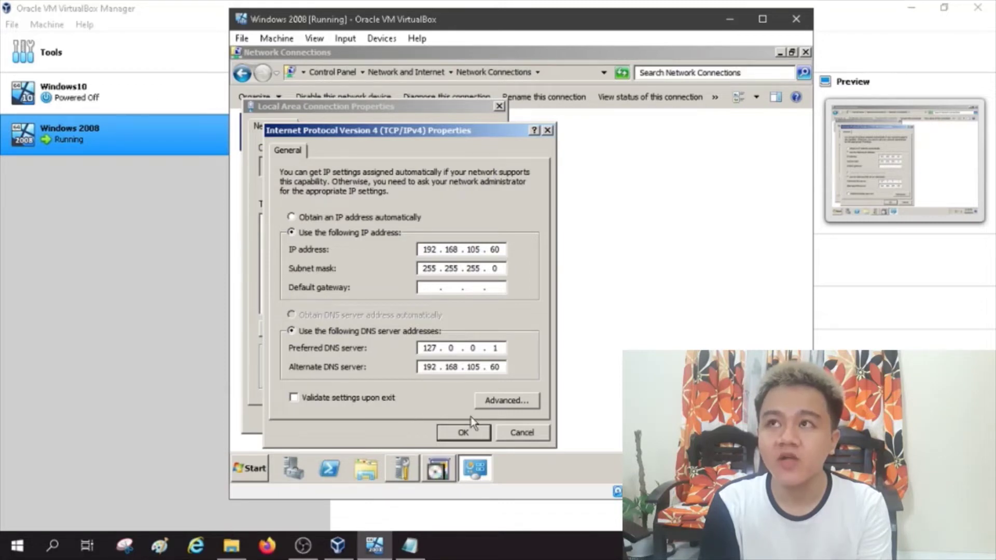
left_click(469, 429)
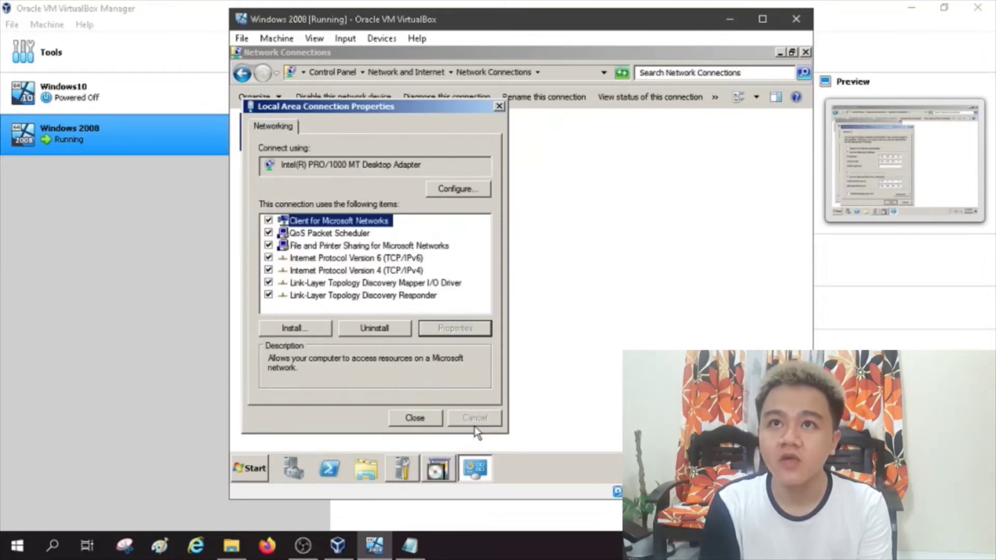
Step: Return to the AD DS wizard, accept the DNS delegation warning and keep the default folders
left_click(422, 416)
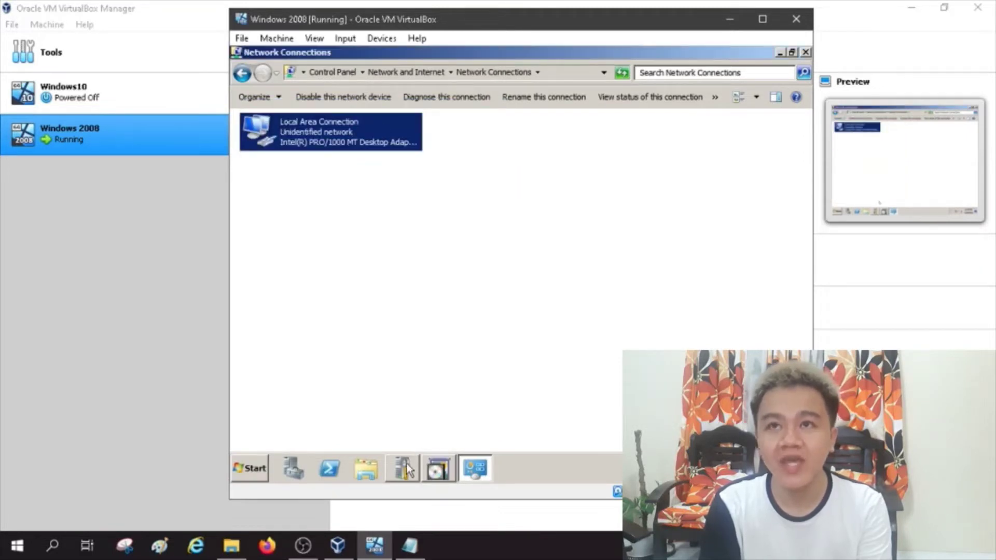
mouse_move(442, 470)
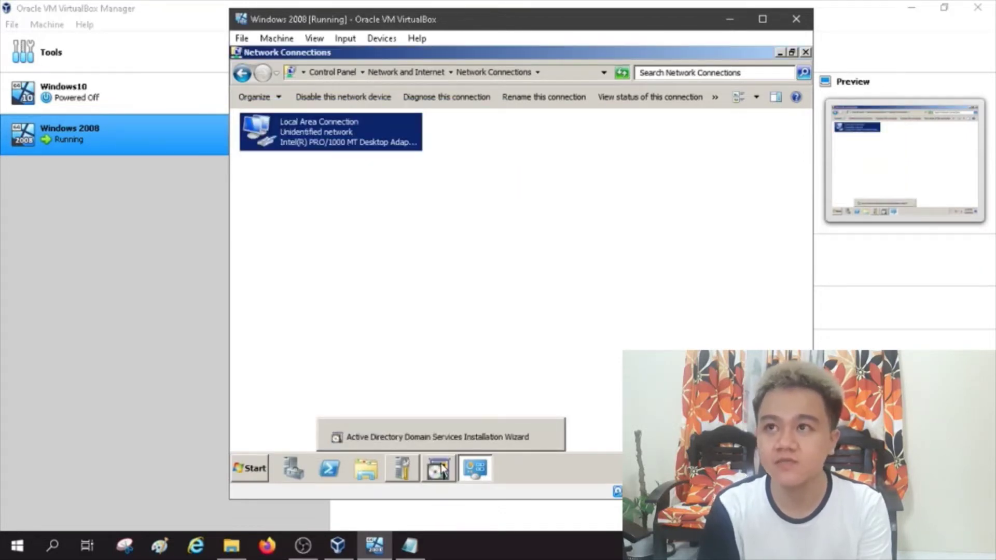
left_click(456, 436)
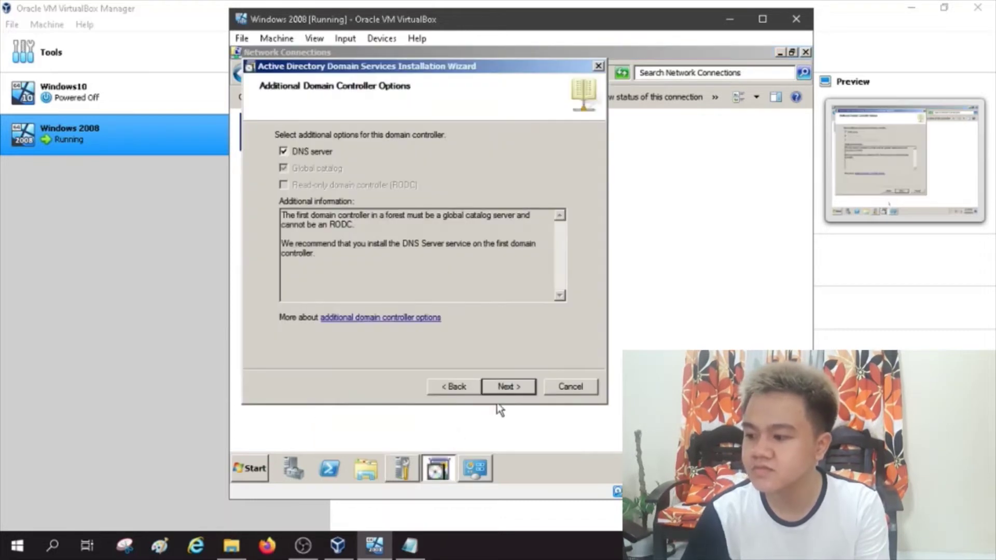
left_click(511, 388)
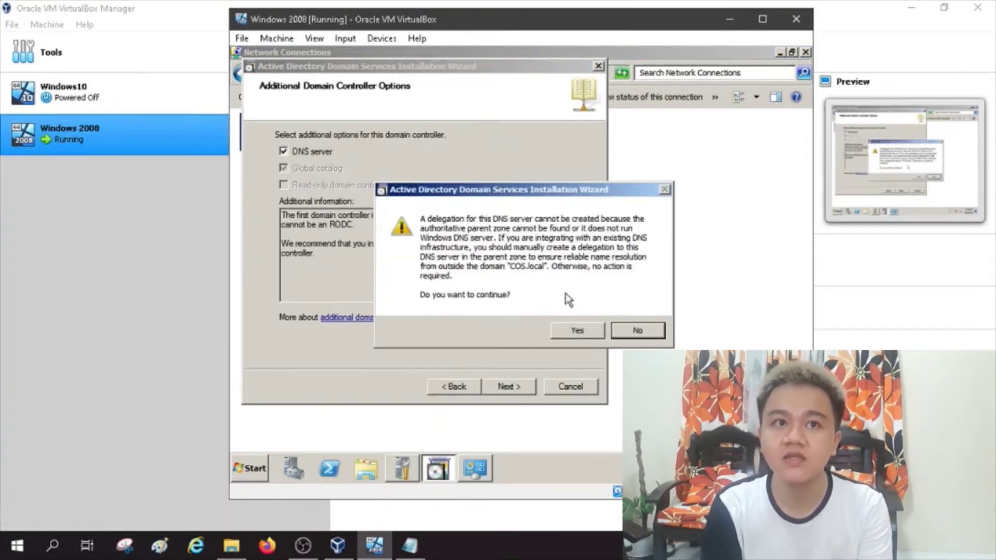
left_click(577, 330)
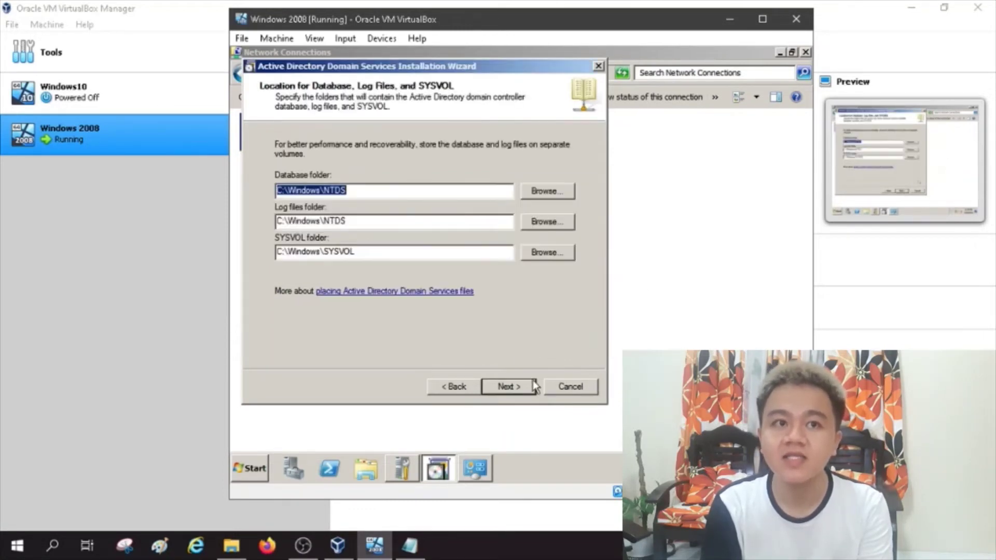
left_click(521, 386)
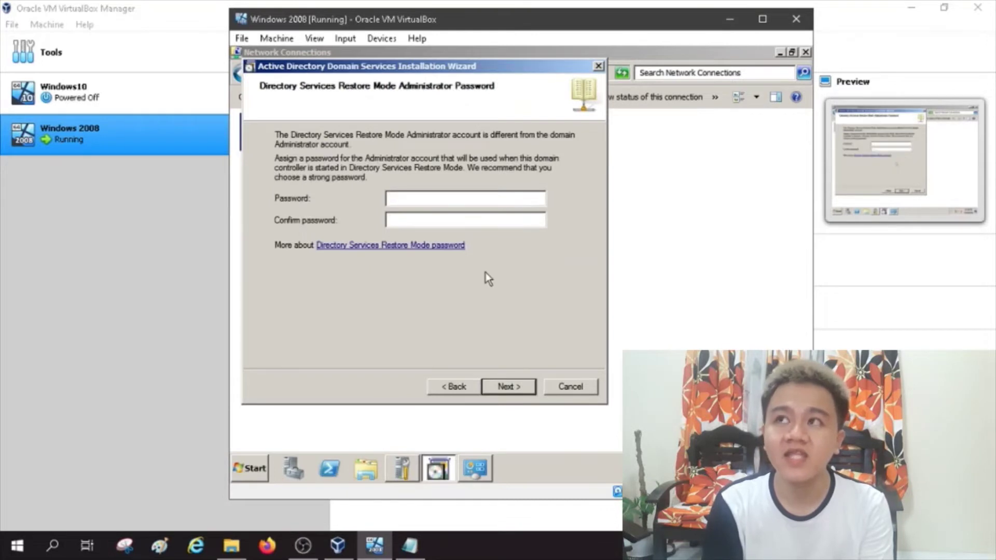
Step: Enter the Directory Services Restore Mode password and begin the AD DS installation from the Summary
type("P")
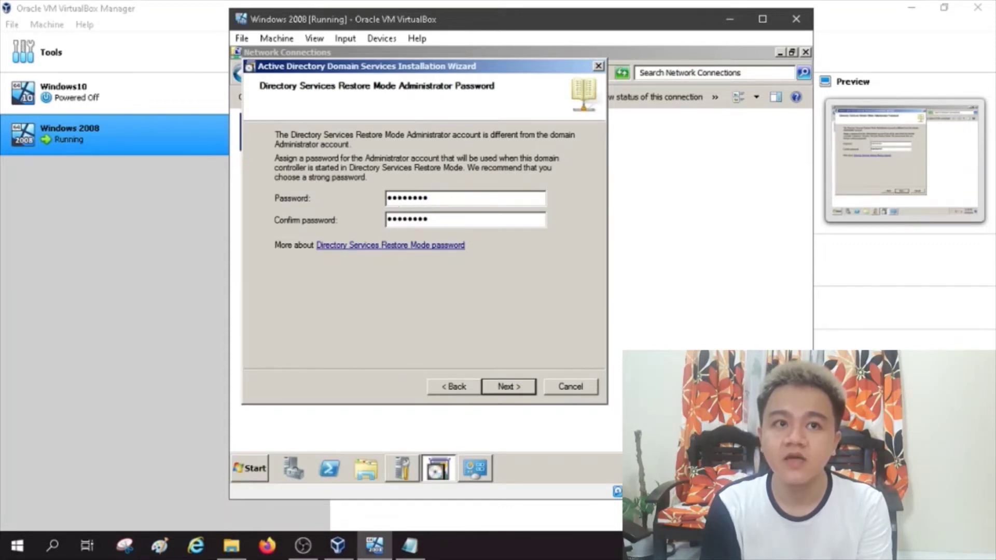
left_click(509, 388)
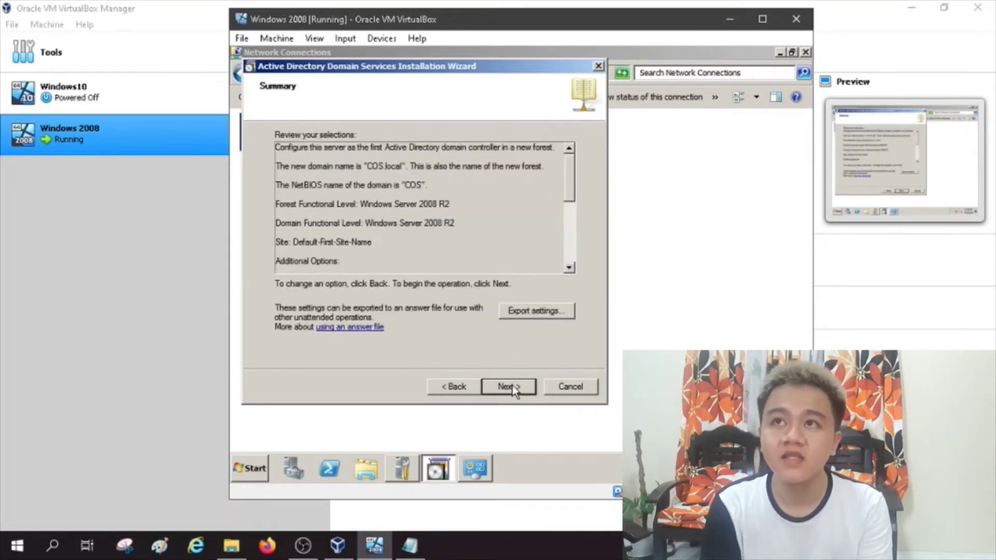
left_click(509, 387)
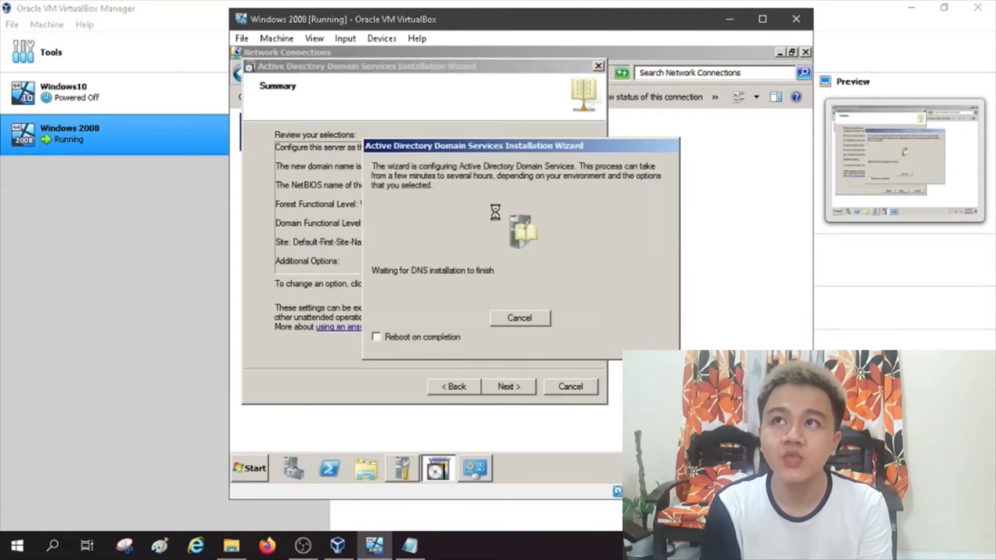
Step: Enable 'Reboot on completion' for the AD DS installation and dismiss the mouse integration notice
left_click(403, 338)
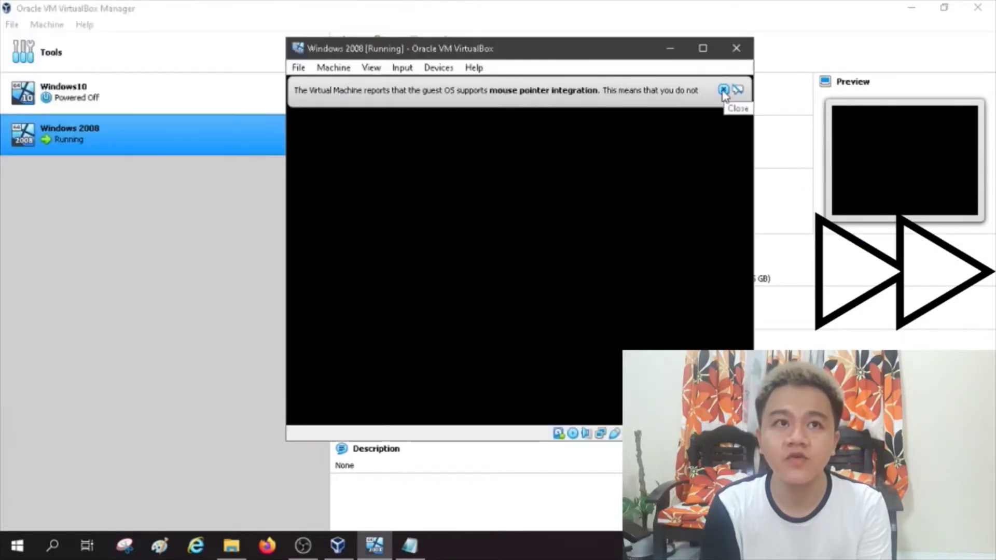
left_click(722, 90)
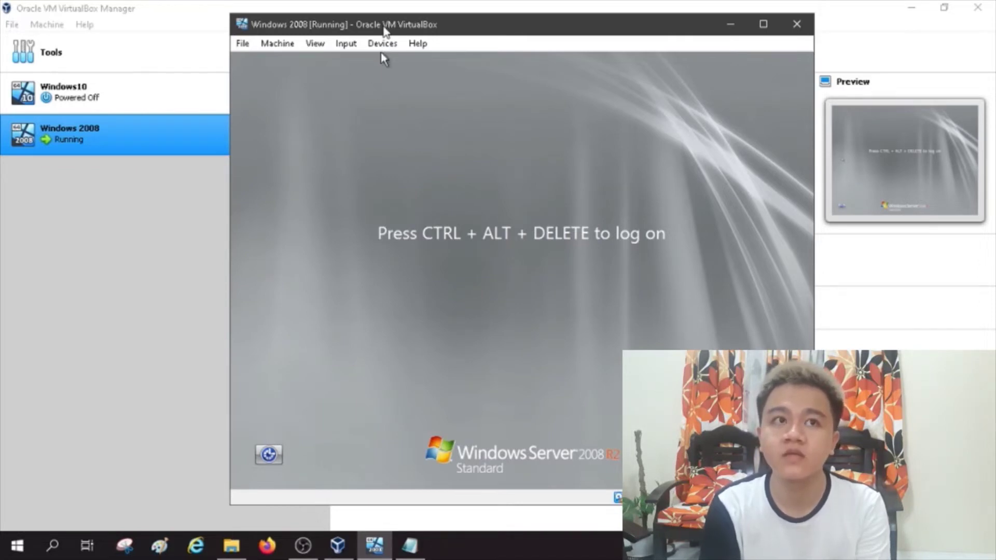
Step: Send Ctrl-Alt-Del from the Input > Keyboard menu and log on with the Administrator password
left_click(345, 43)
mouse_move(409, 62)
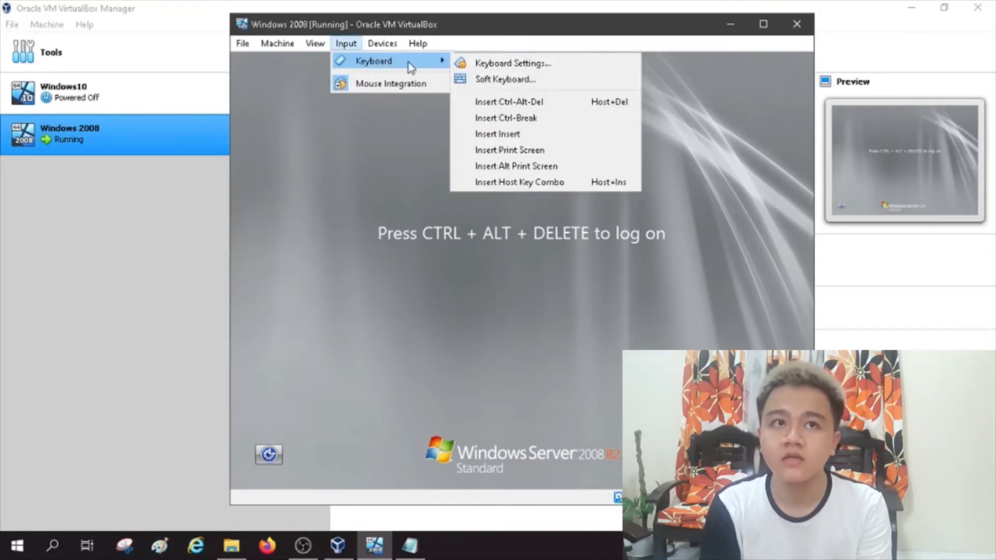
left_click(485, 102)
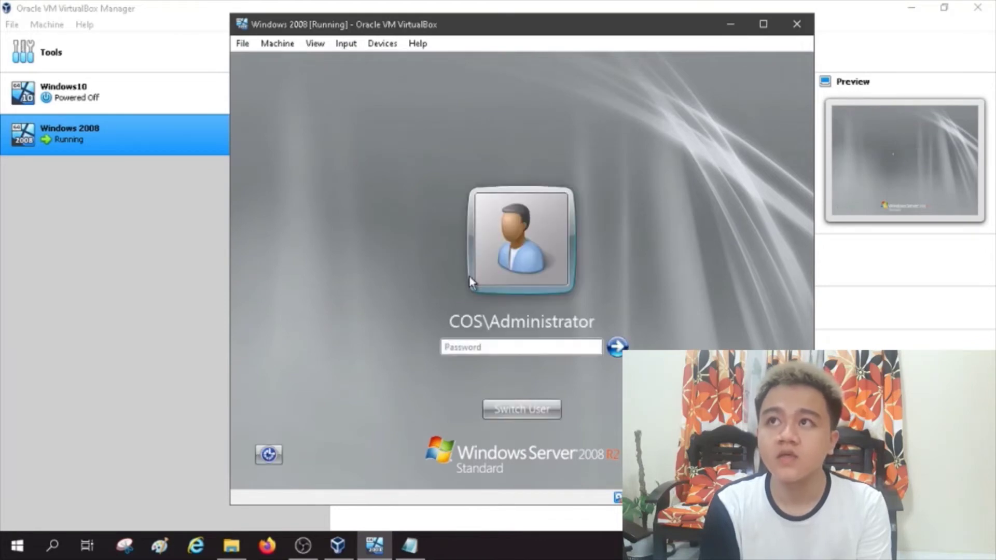
type("•••••••••")
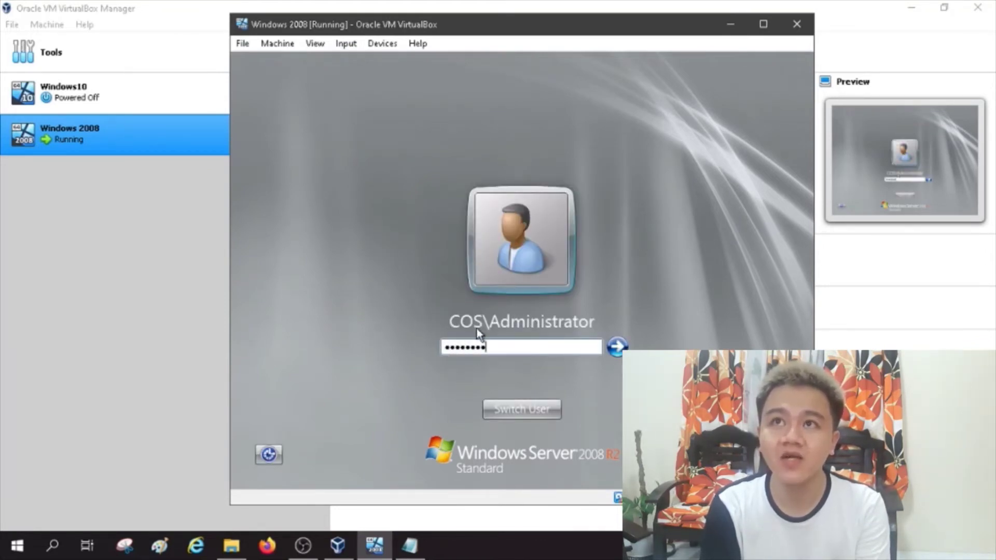
left_click(617, 347)
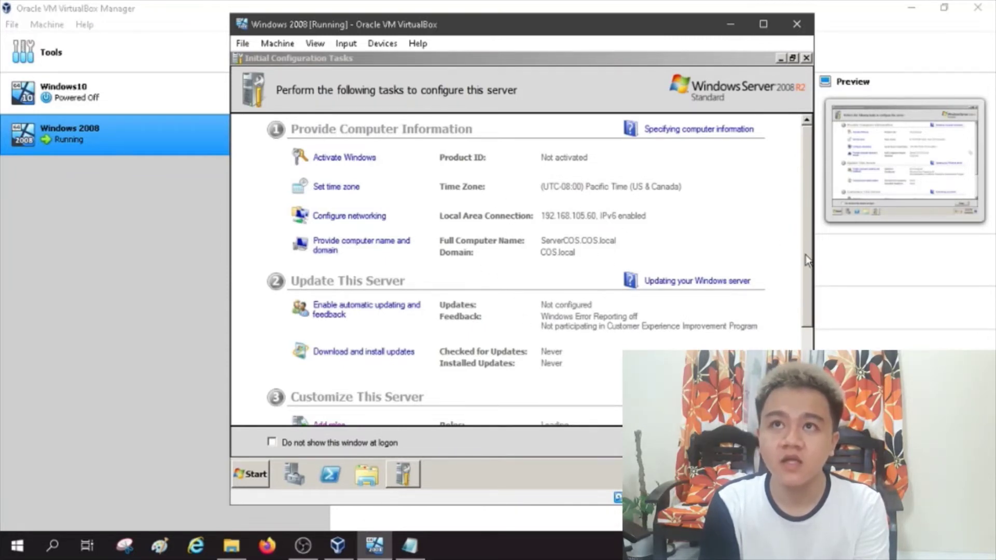
Step: Inspect the Local Area Connection, then close Network Connections and Initial Configuration Tasks
left_click_drag(807, 260, 807, 346)
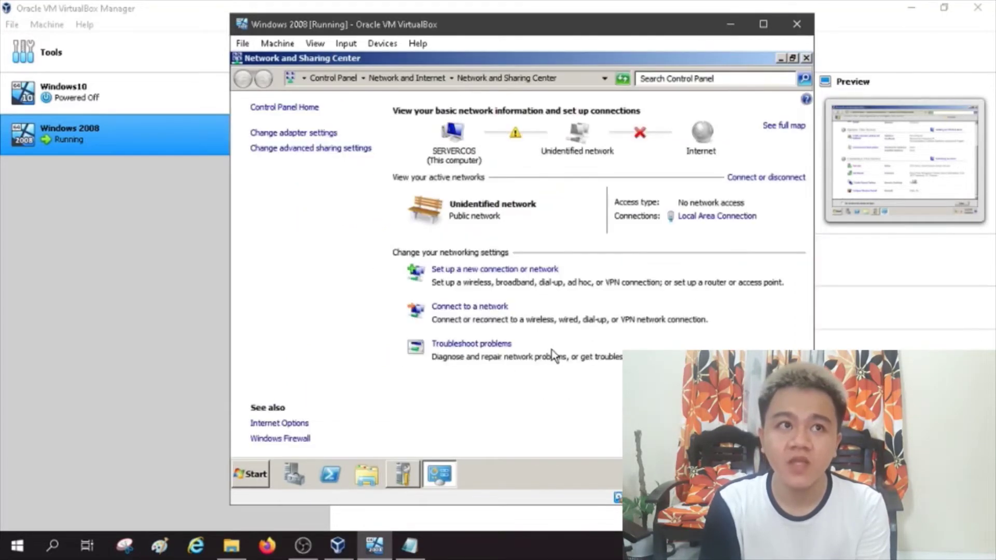
left_click(313, 135)
left_click(317, 141)
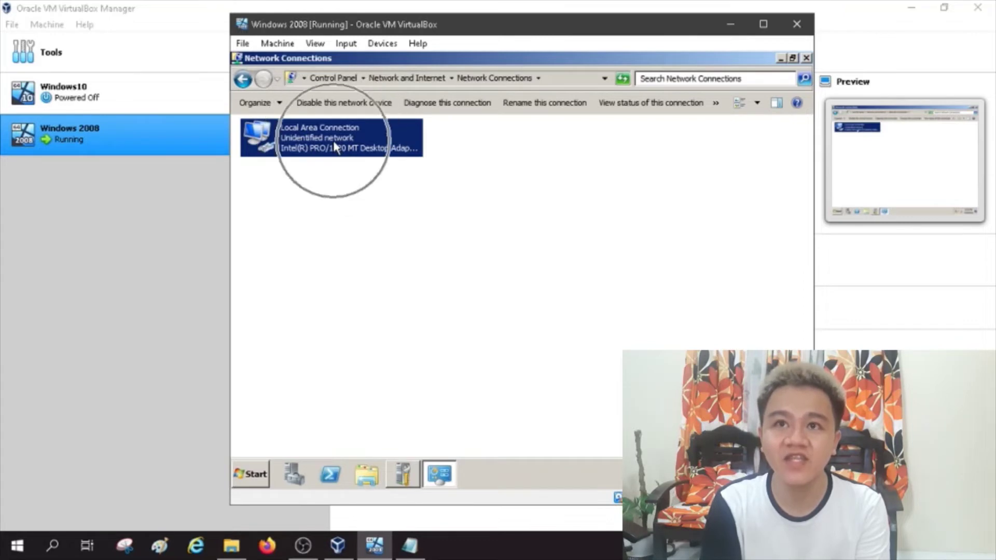
left_click(806, 58)
left_click(806, 58)
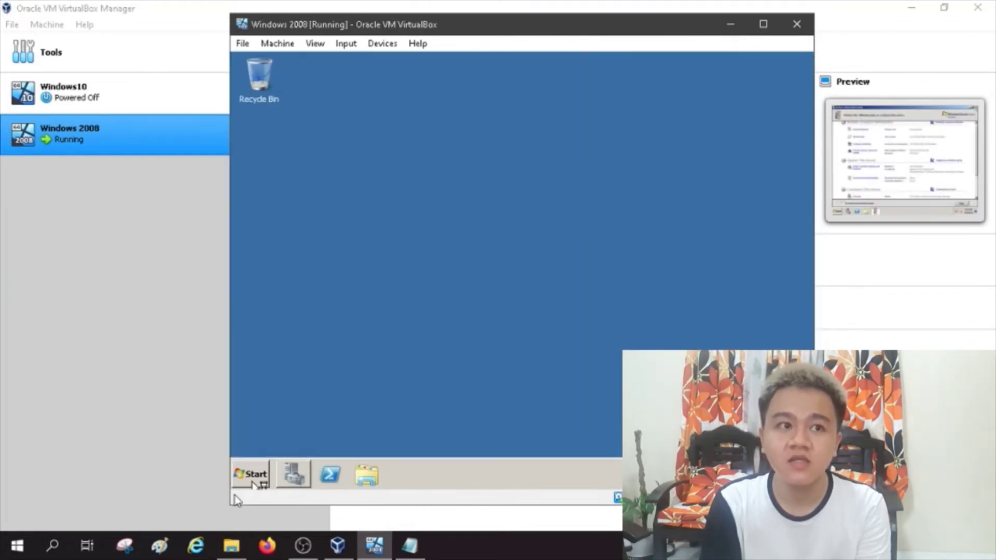
Step: Shut down the server with reason 'Application: Maintenance (Planned)'
left_click(251, 475)
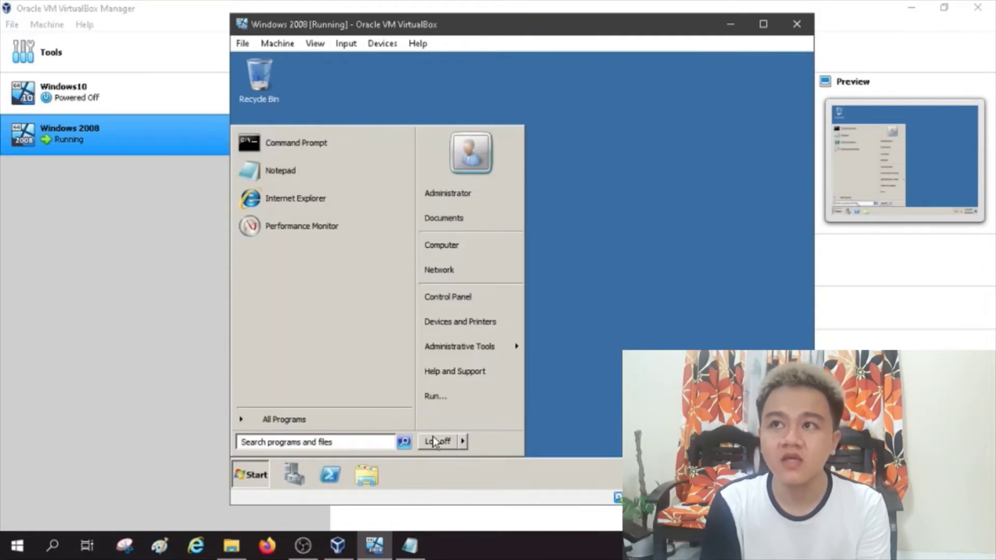
left_click(462, 442)
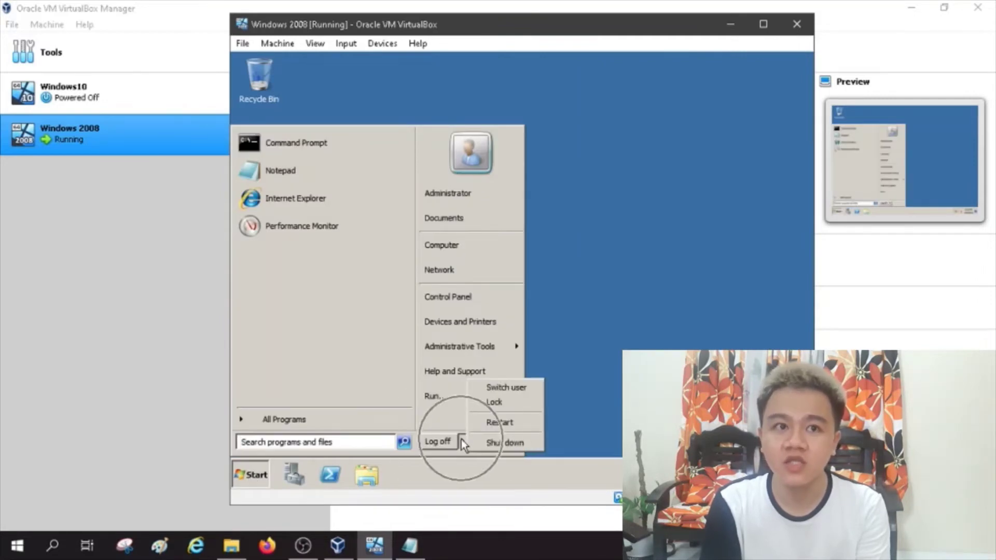
left_click(490, 445)
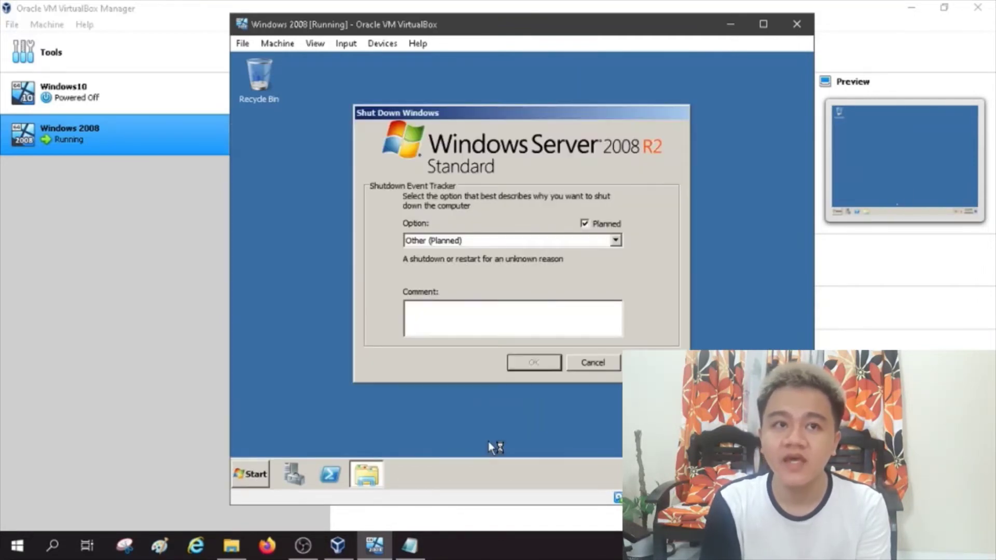
left_click(616, 240)
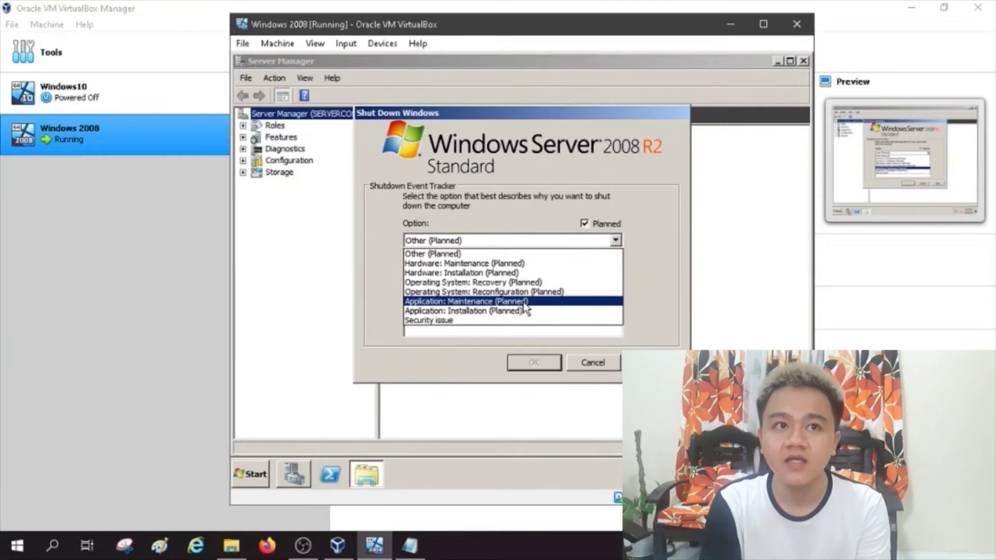
left_click(525, 303)
left_click(539, 362)
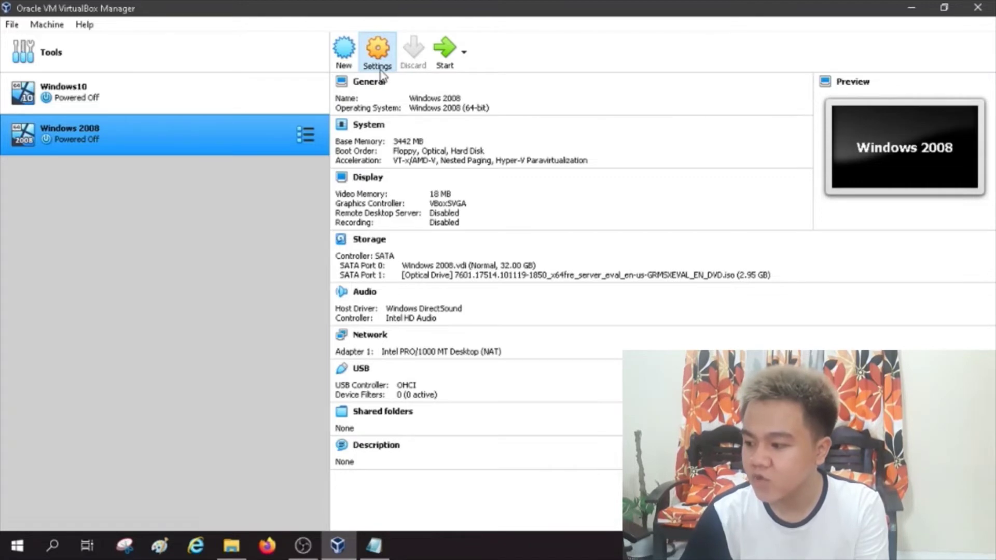
Step: Attach the Windows 2008 VM's Adapter 1 to an Internal Network named 'local' and save
left_click(379, 68)
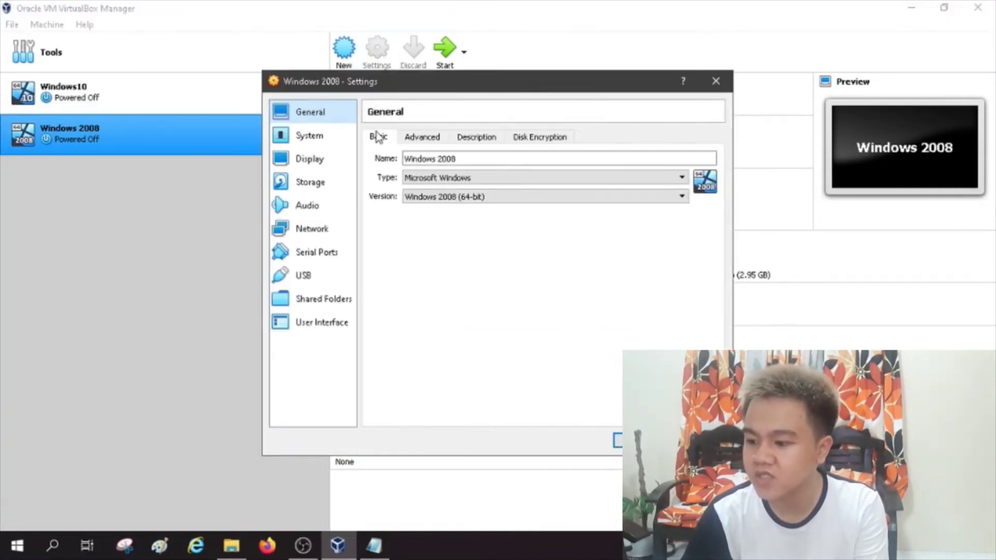
left_click(322, 228)
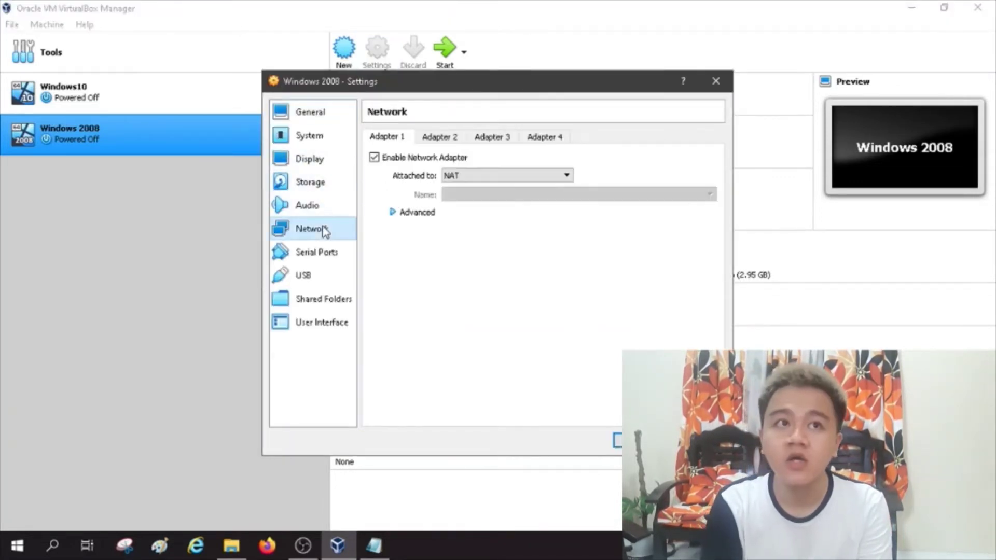
left_click(467, 179)
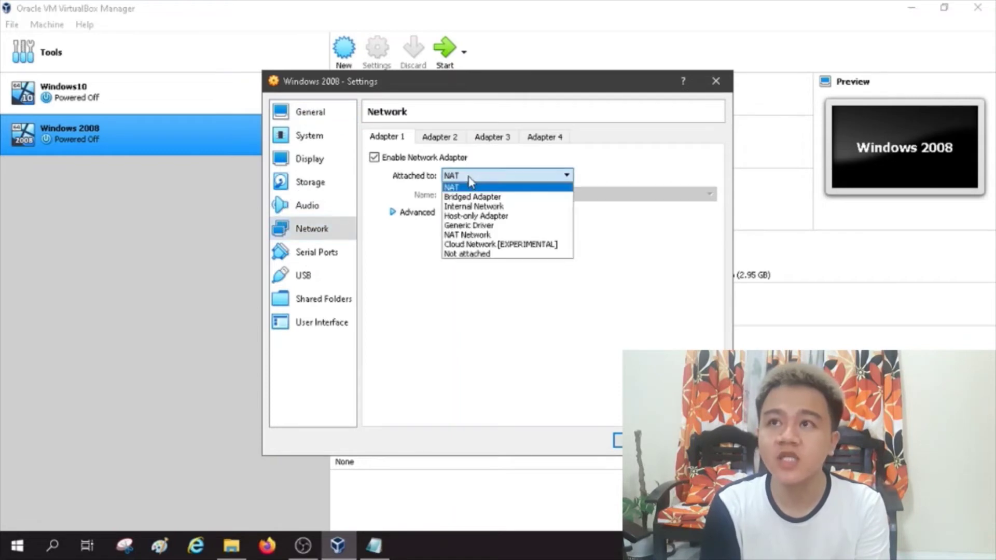
left_click(469, 177)
left_click(470, 179)
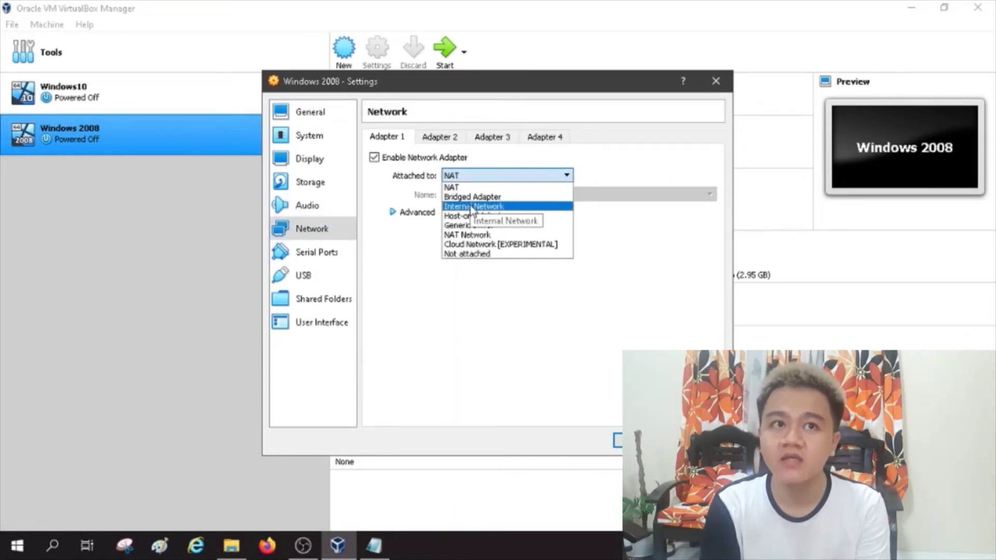
left_click(471, 207)
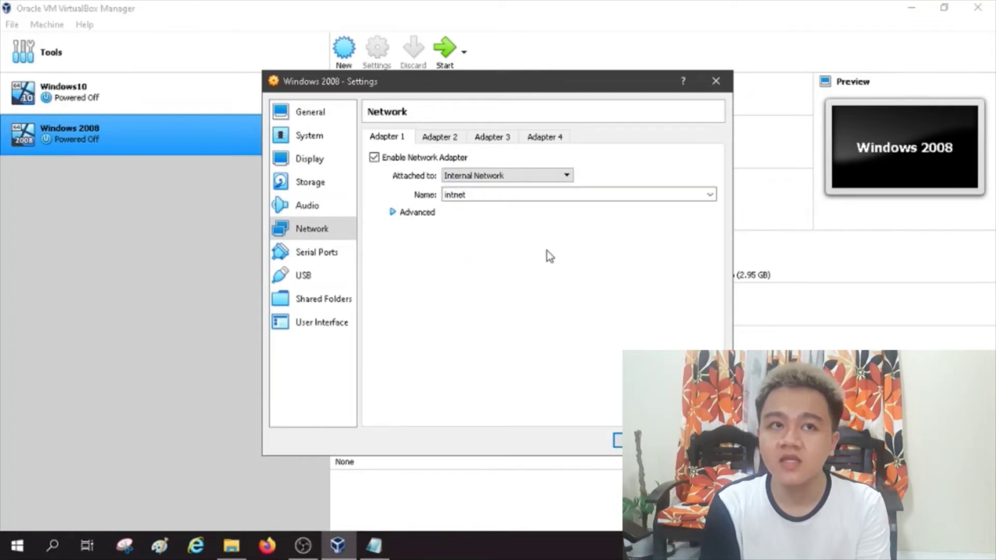
double_click(460, 195)
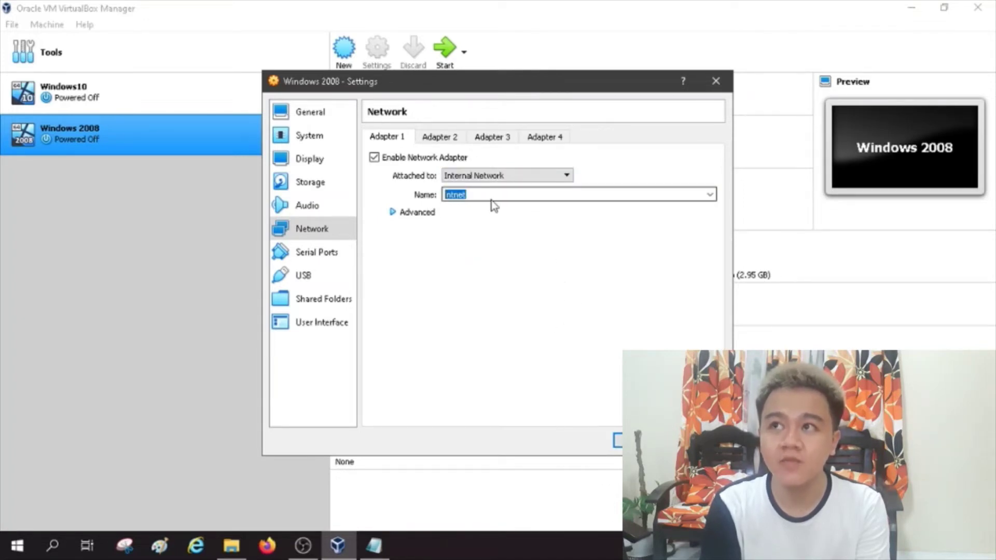
type("local")
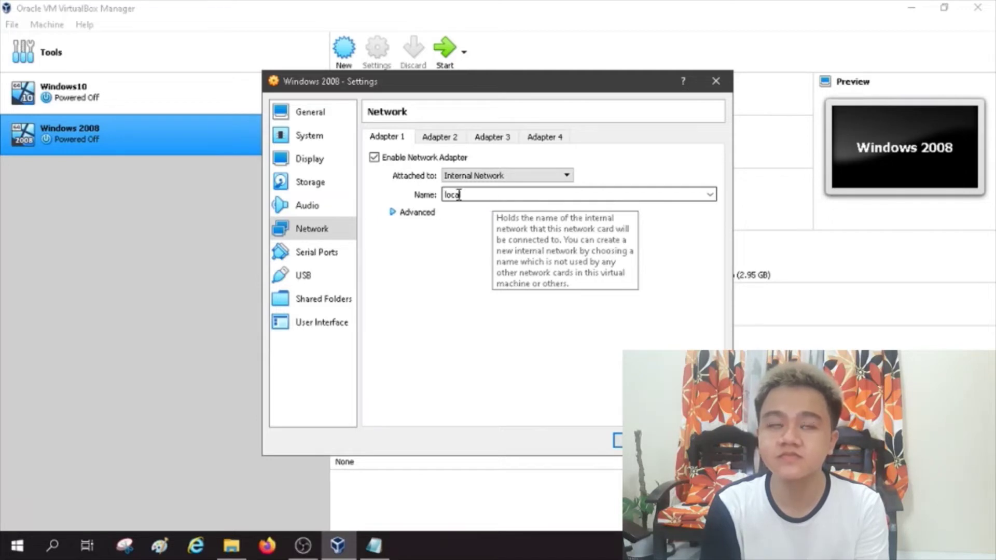
left_click(641, 440)
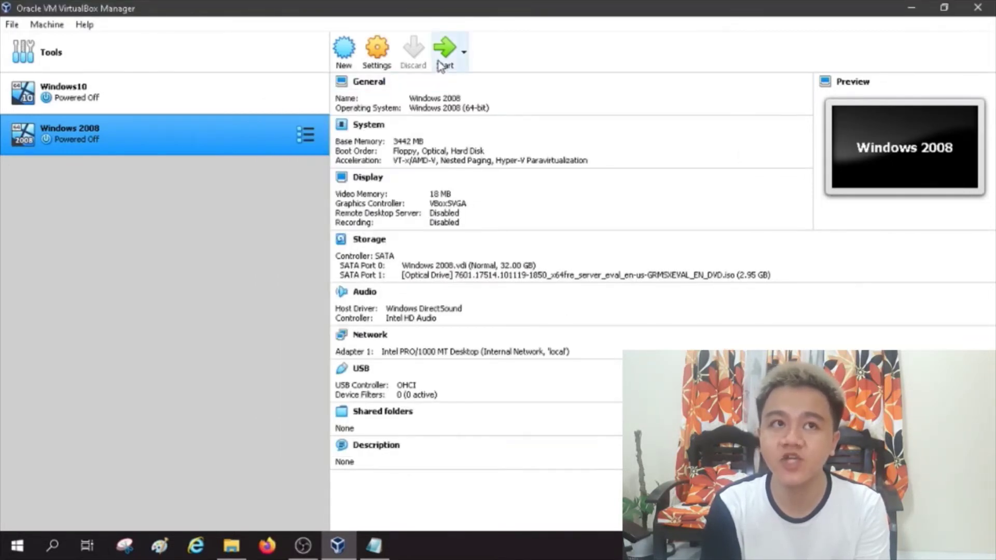
Step: Boot the Windows 2008 VM, send Ctrl-Alt-Del from the Input menu, and log on
left_click(440, 66)
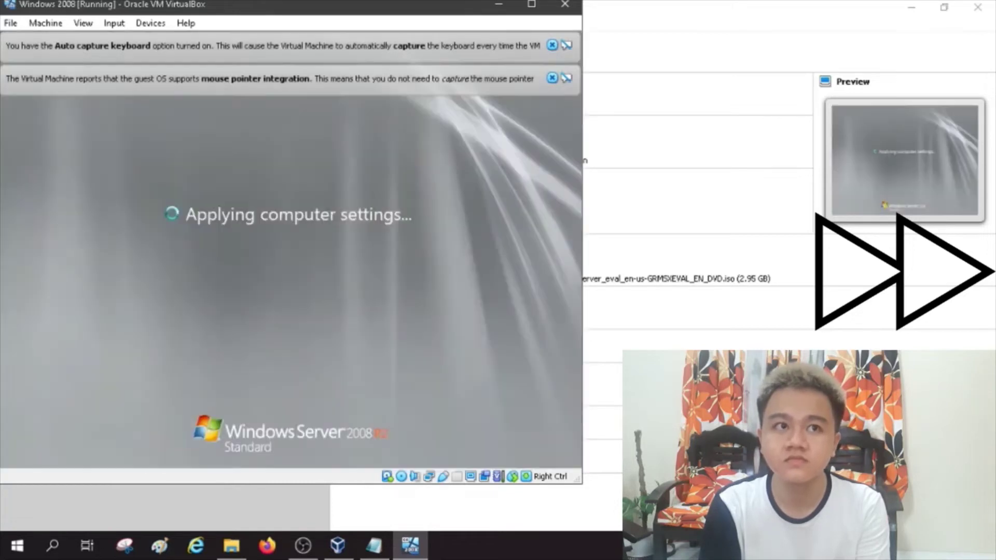
left_click_drag(362, 13, 590, 28)
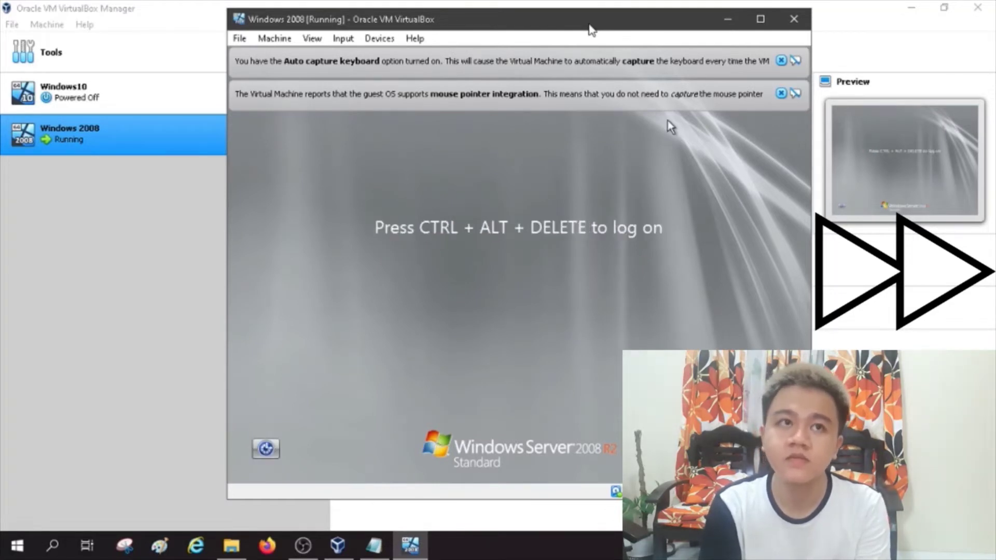
left_click(343, 38)
mouse_move(370, 56)
left_click(511, 97)
key("Return")
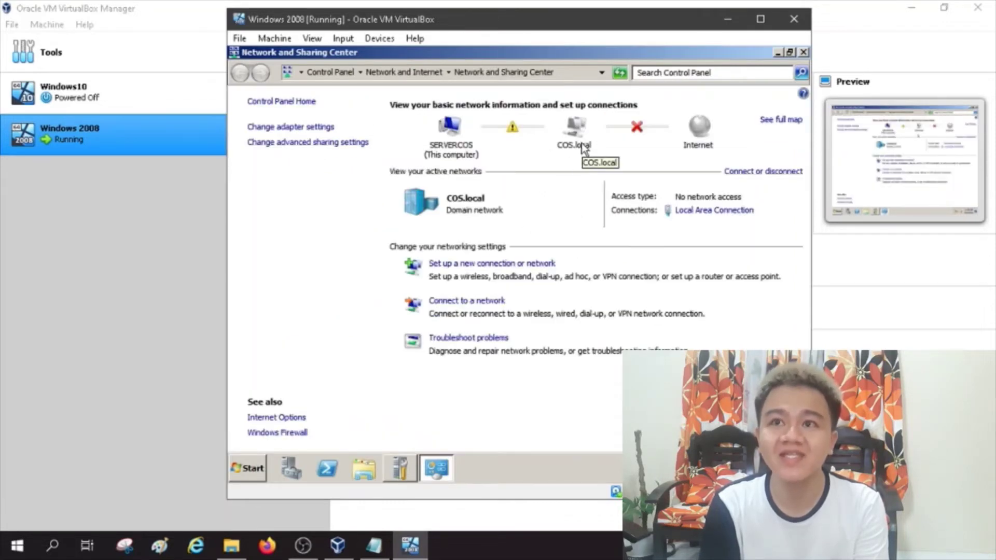
Step: Show the network adapters and select Local Area Connection, now on the COS.local network
left_click(306, 128)
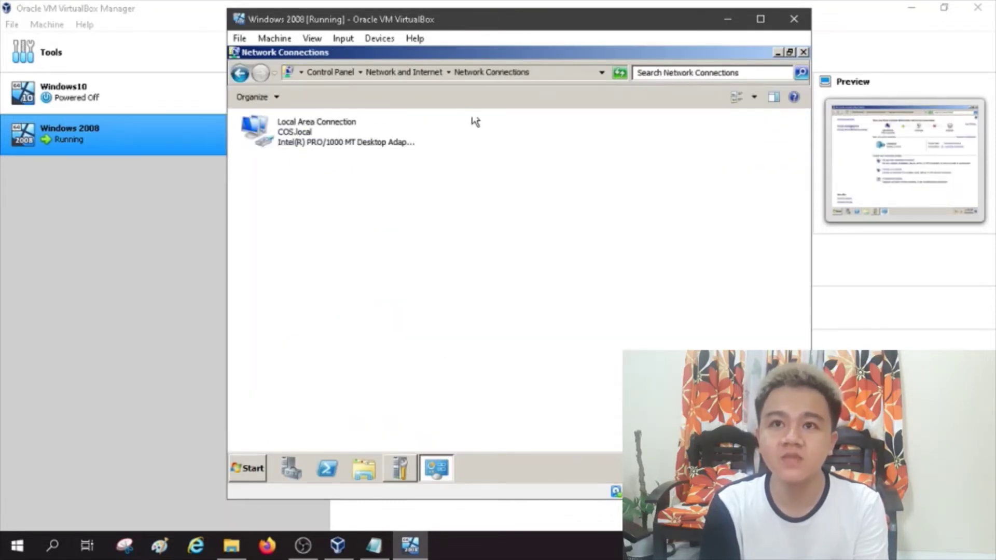
left_click(309, 139)
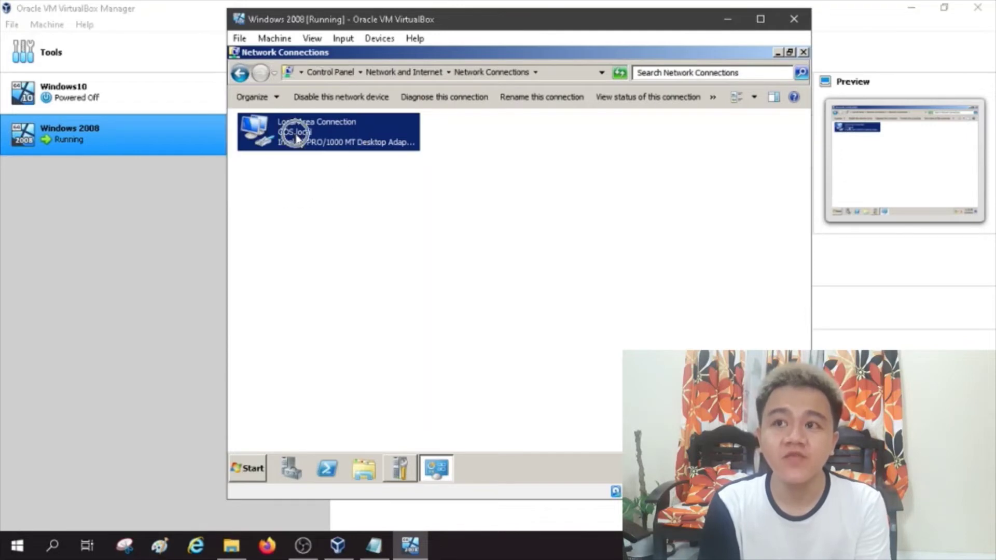
left_click(299, 143)
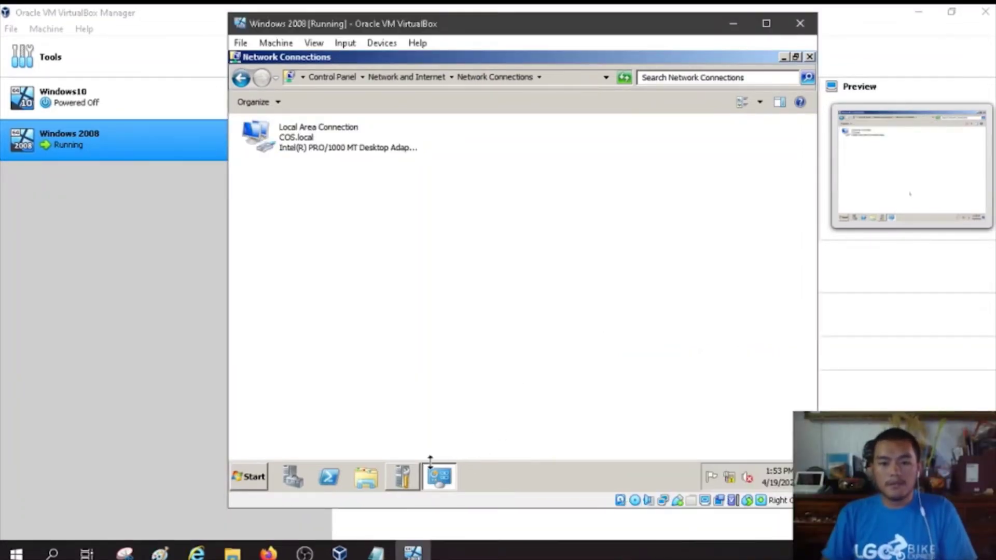
Step: In the Add Roles Wizard, tick DHCP Server, File Services and Print and Document Services
left_click(403, 478)
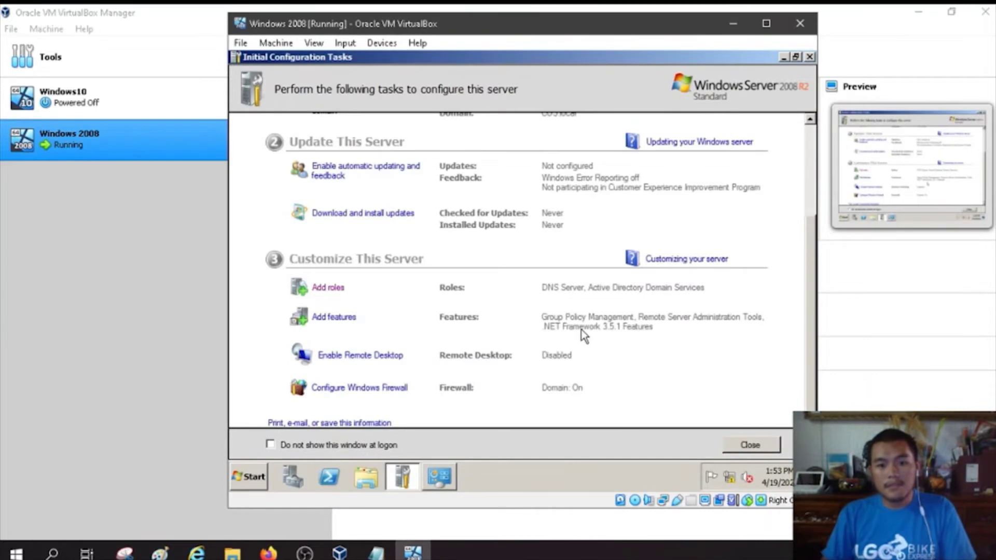
left_click(335, 290)
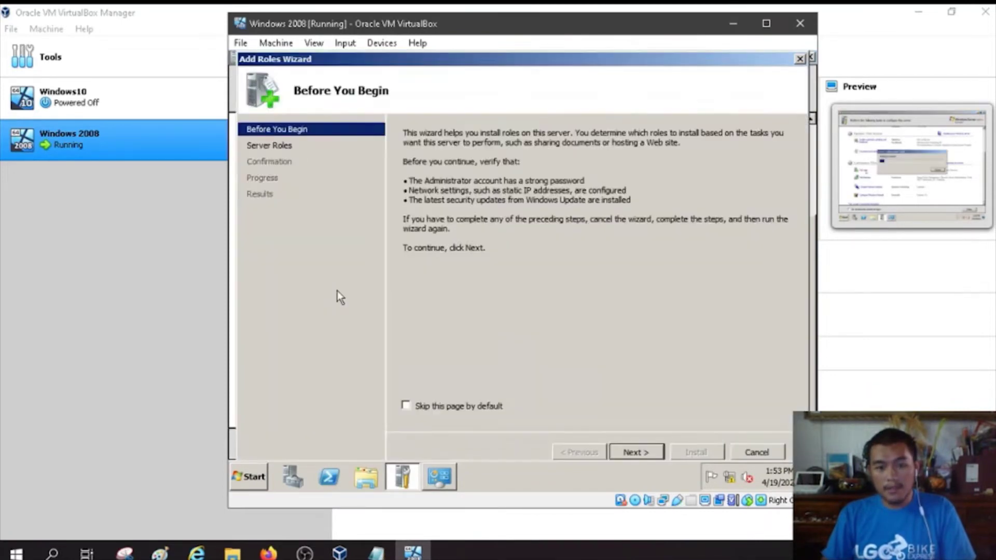
left_click(637, 451)
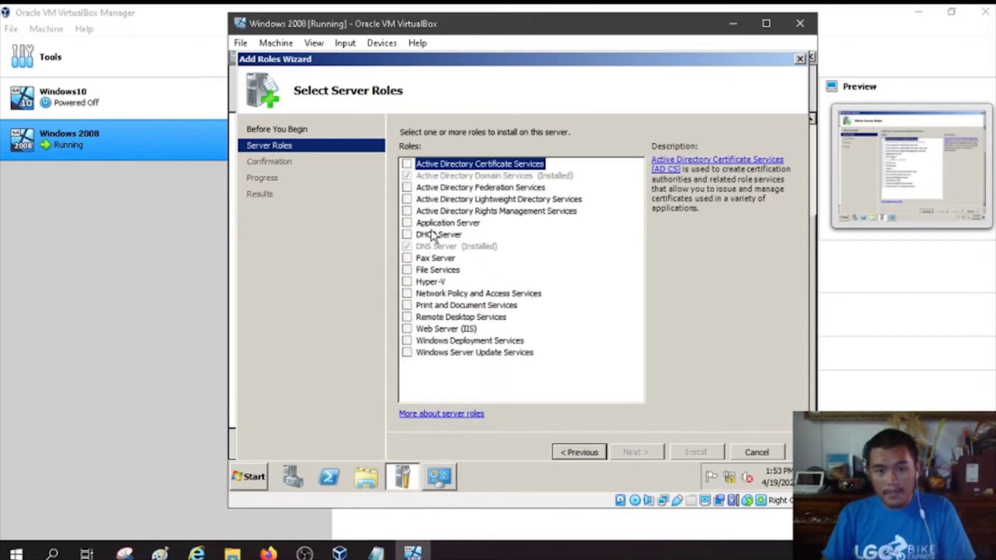
left_click(407, 234)
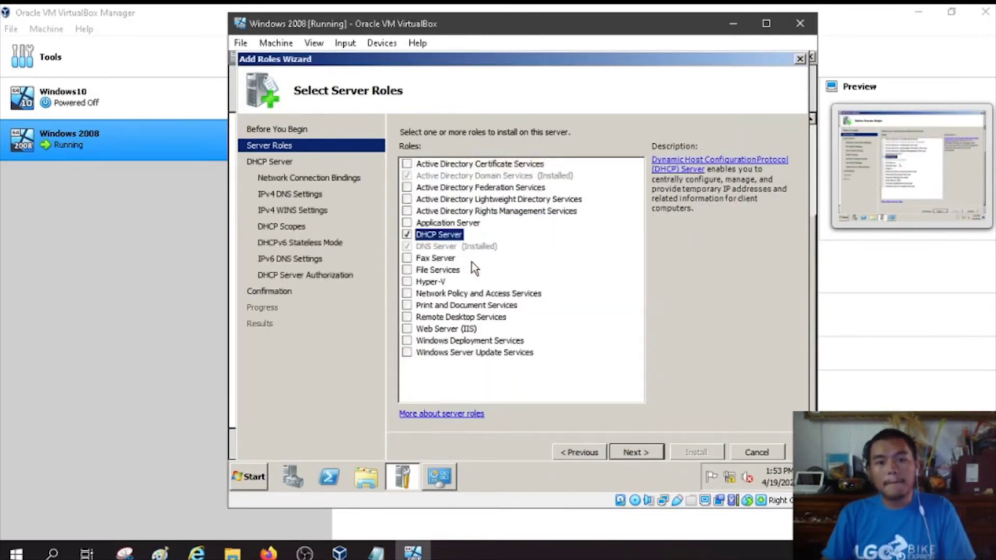
left_click(430, 268)
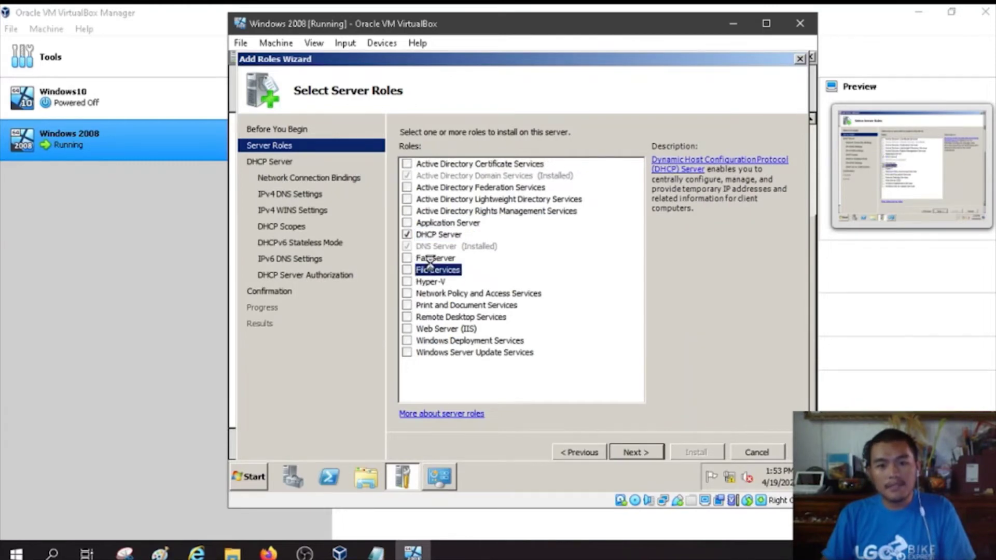
left_click(408, 307)
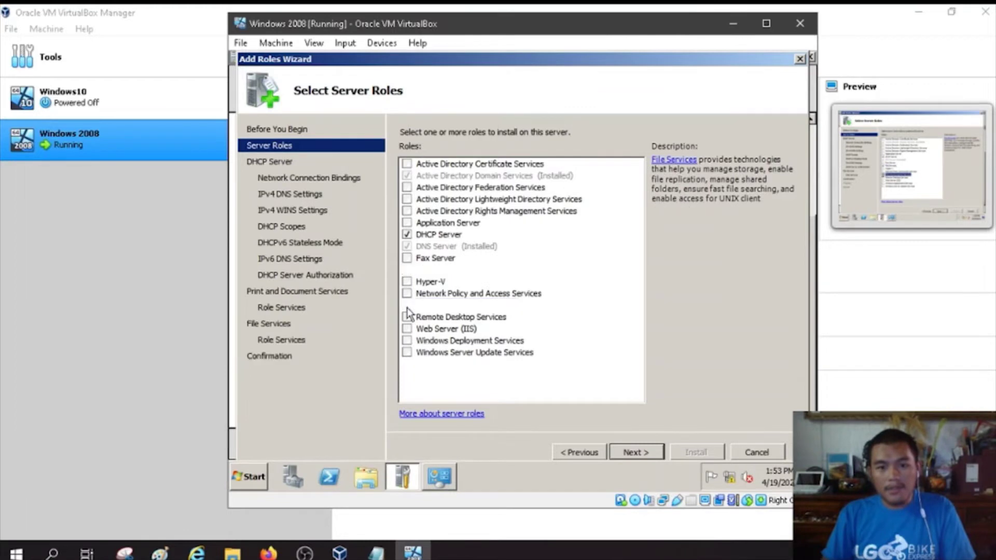
left_click(639, 452)
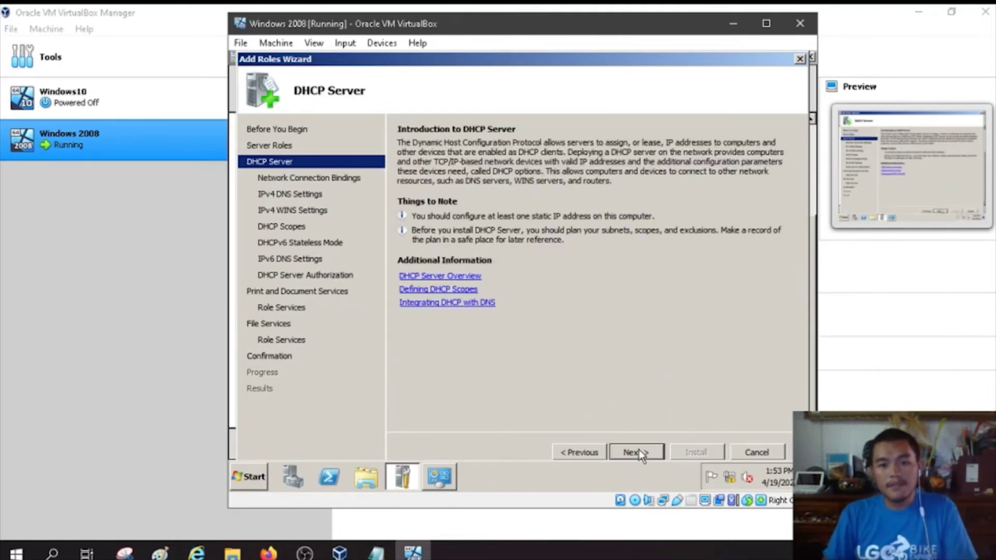
Step: Keep preferred DNS 127.0.0.1, add and validate alternate DNS 192.168.105.60, and leave WINS unused
left_click(642, 453)
left_click(642, 453)
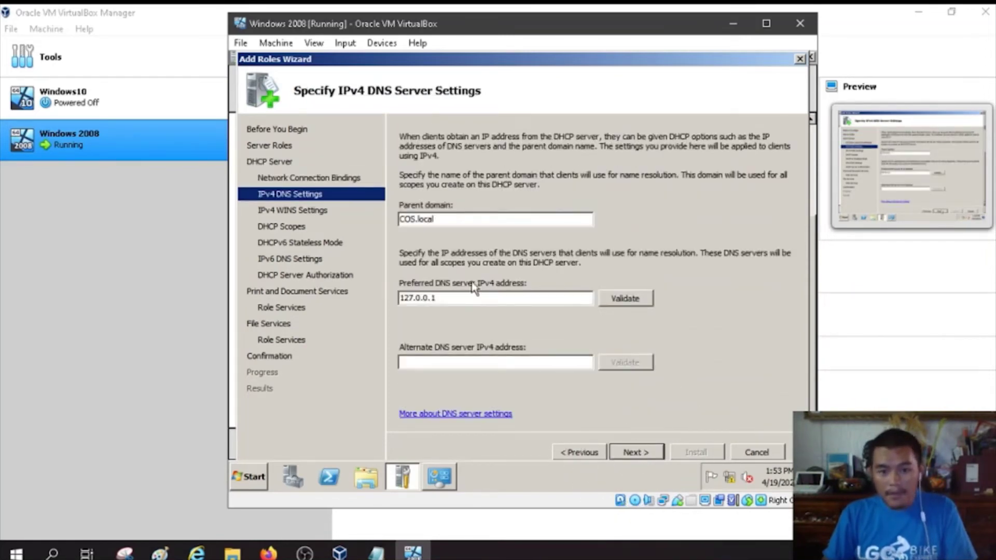
left_click_drag(447, 296, 422, 299)
left_click(468, 299)
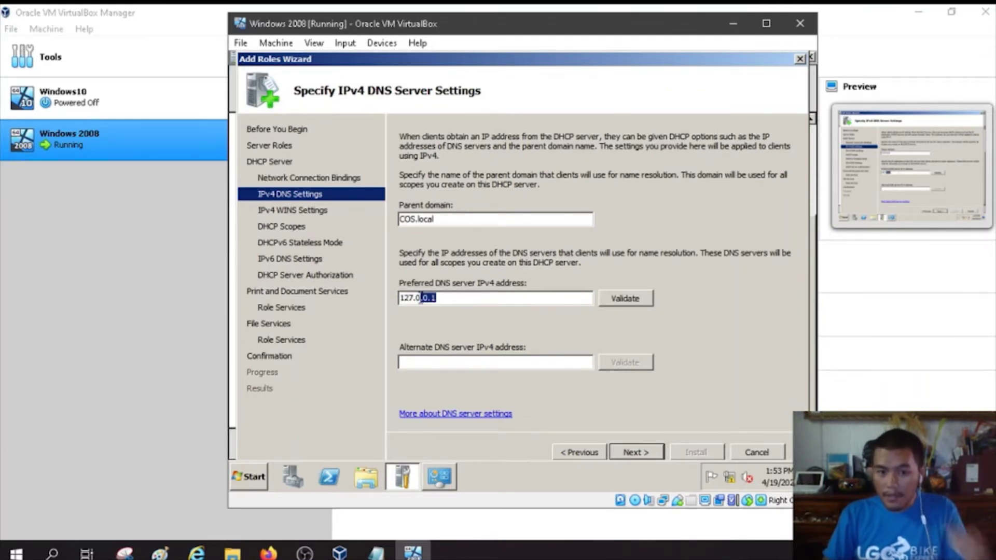
left_click(444, 362)
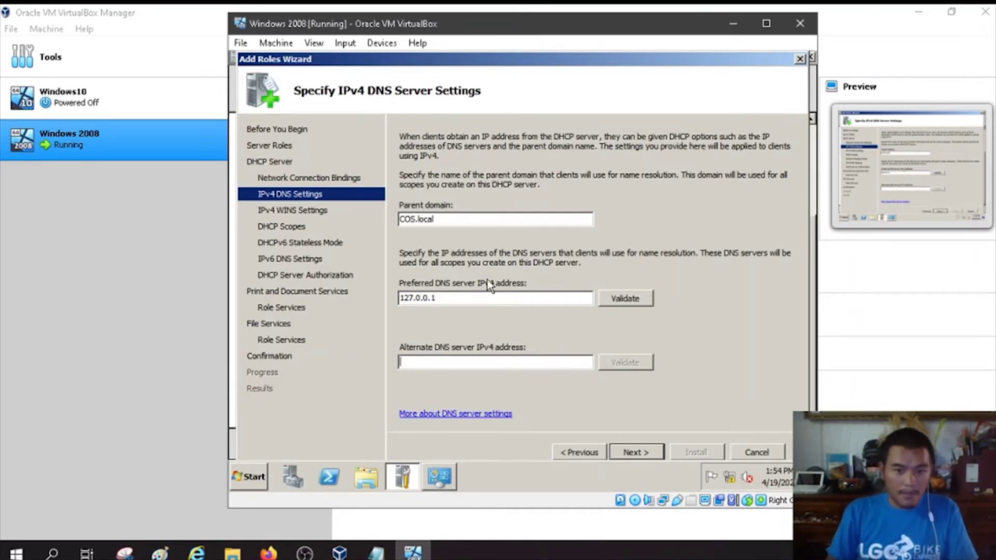
type("192")
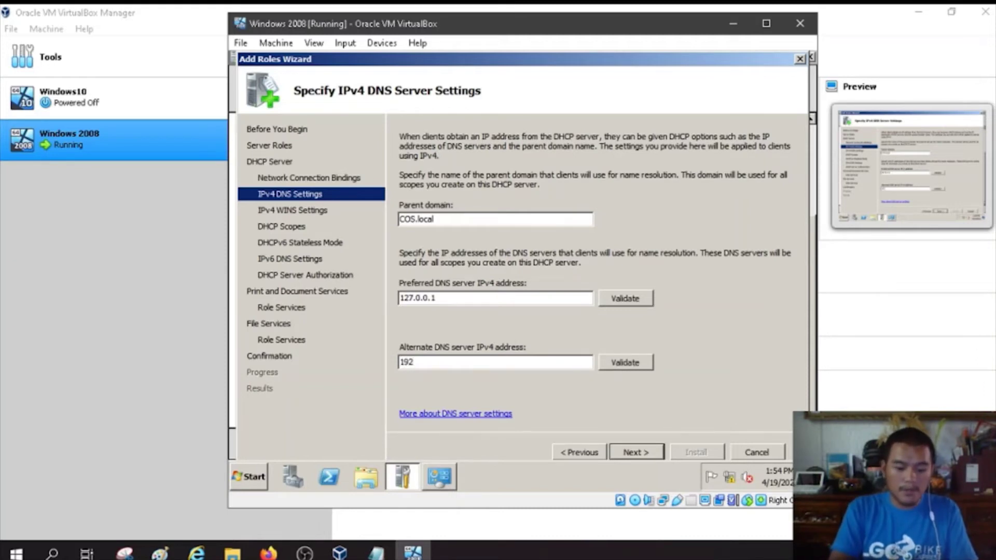
type(".168.10")
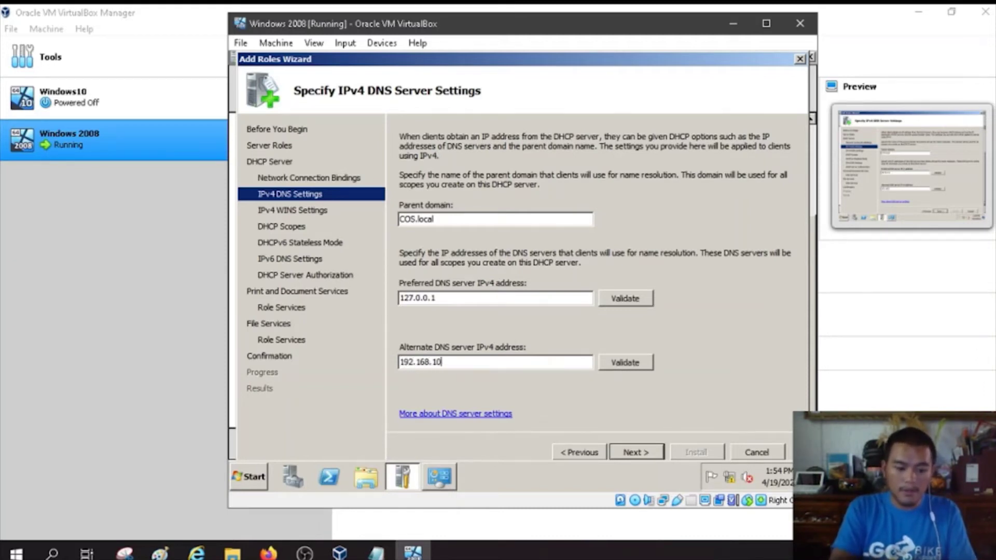
type("5.60")
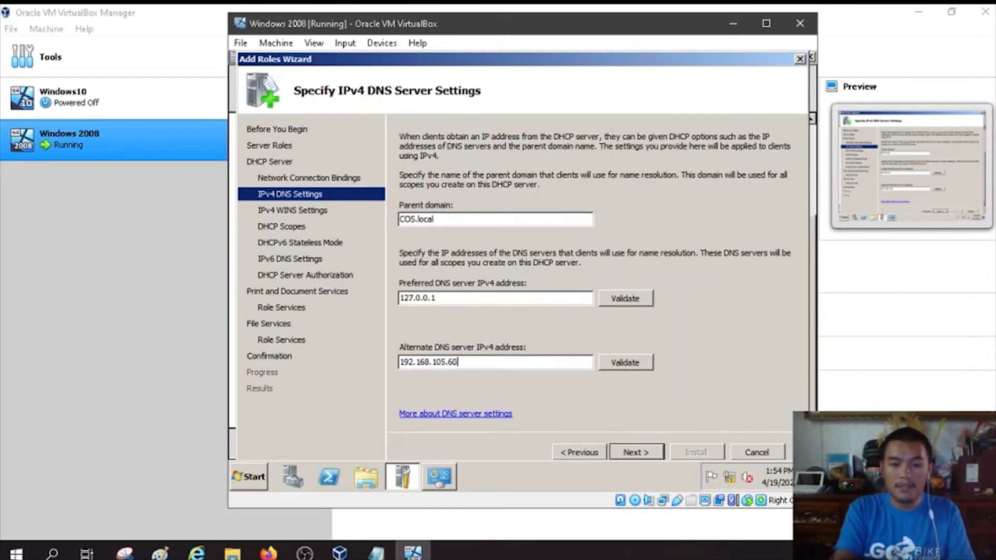
left_click(639, 368)
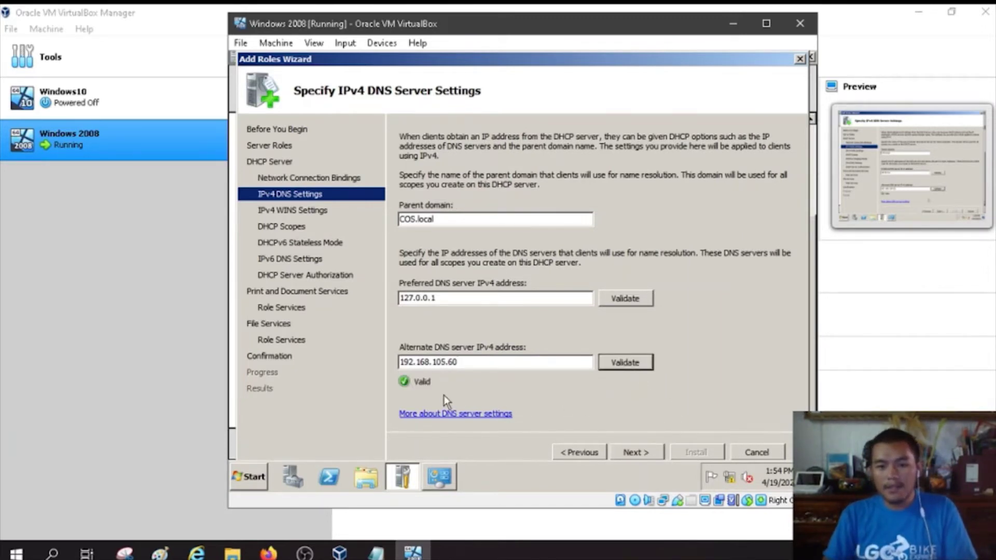
left_click(638, 449)
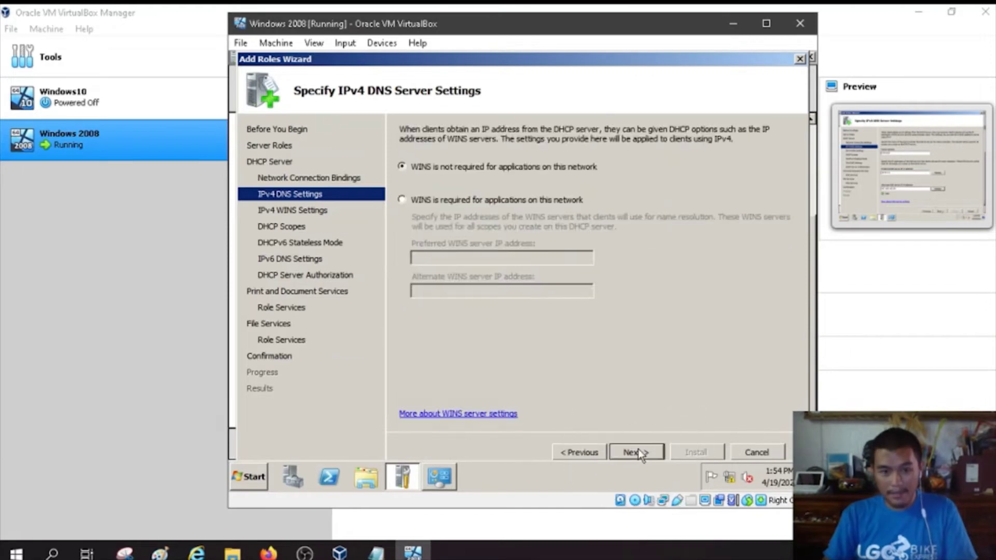
left_click(642, 451)
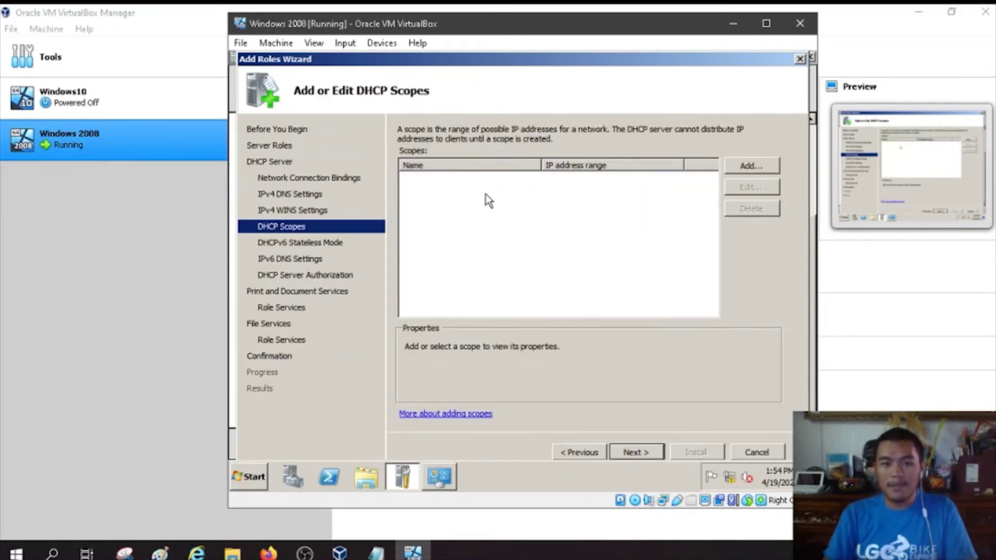
Step: Add scope COS_IP_POOL from 192.168.105.1 to 192.168.105.59 with mask 255.255.255.0
left_click(746, 169)
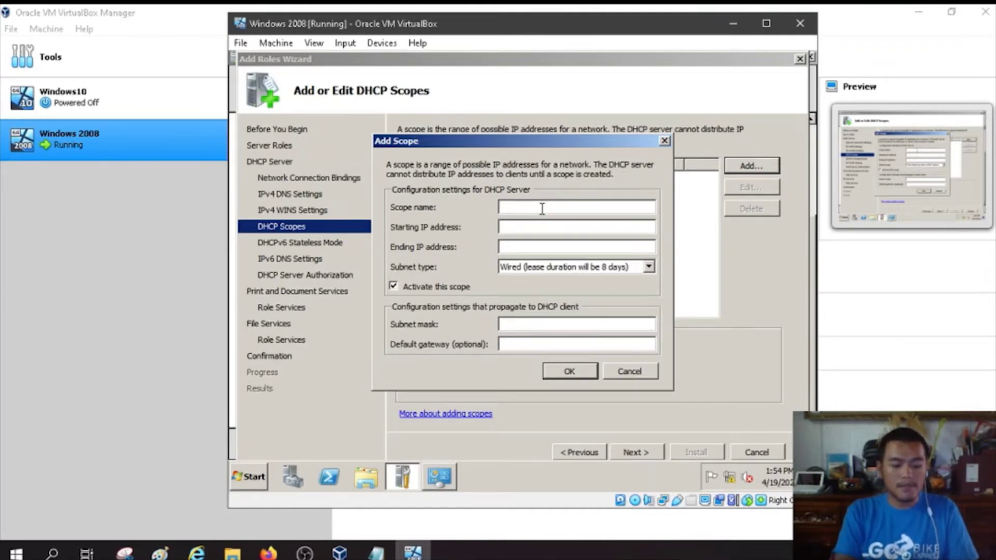
type("COS")
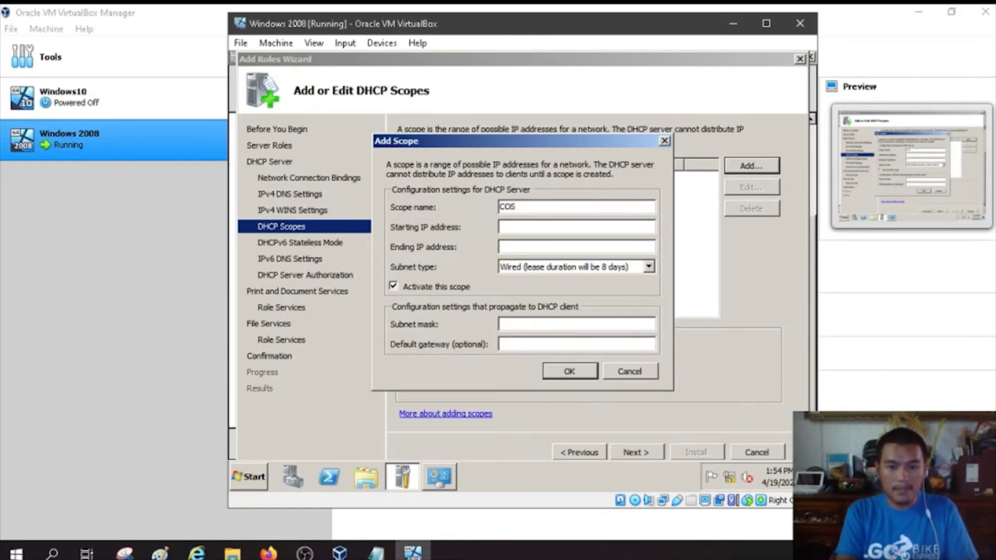
type("_IP_POOL")
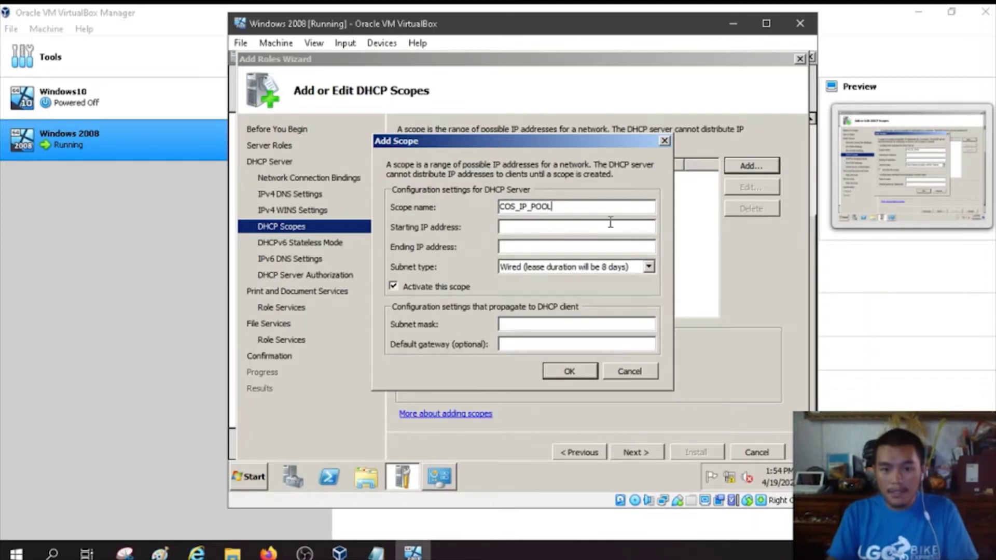
left_click(607, 226)
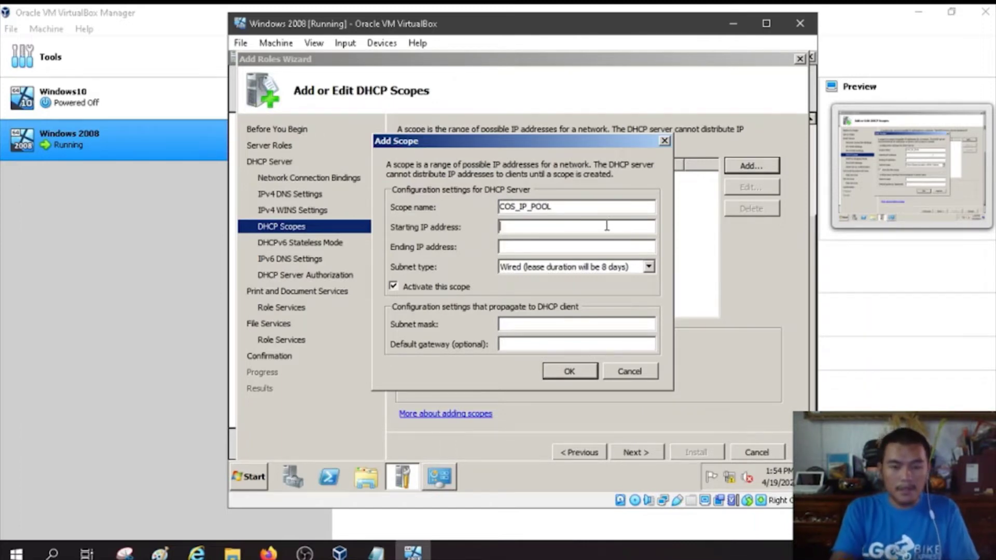
type("19")
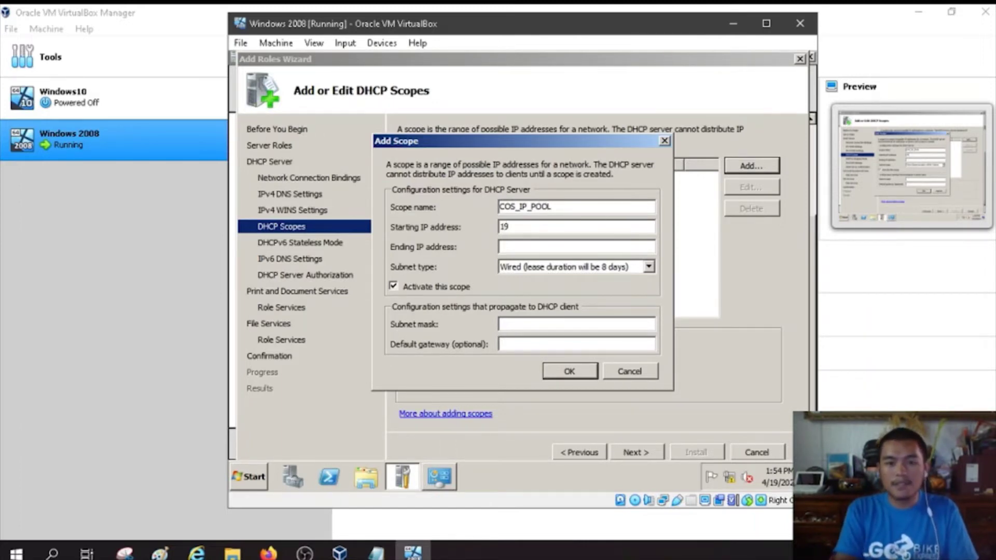
type("2.168")
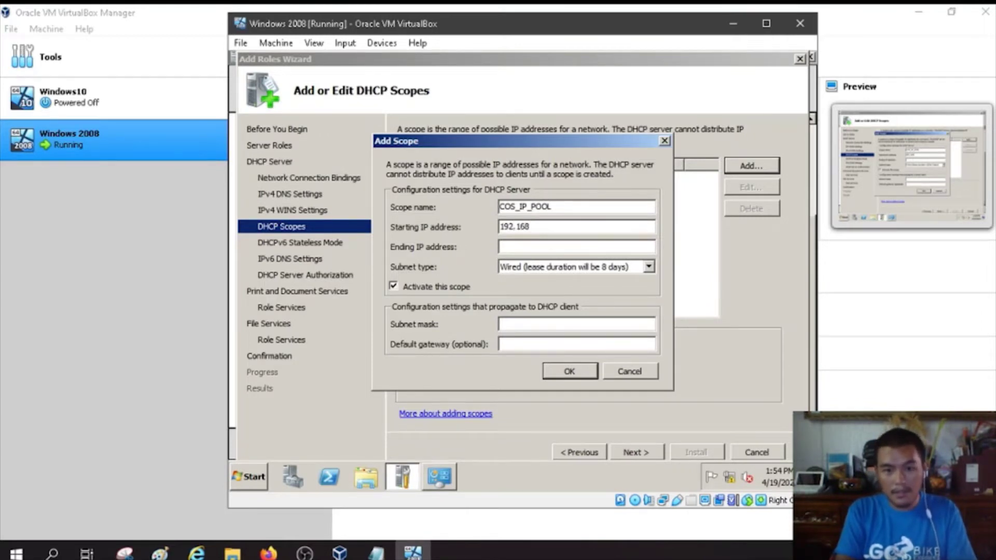
type(".105.1")
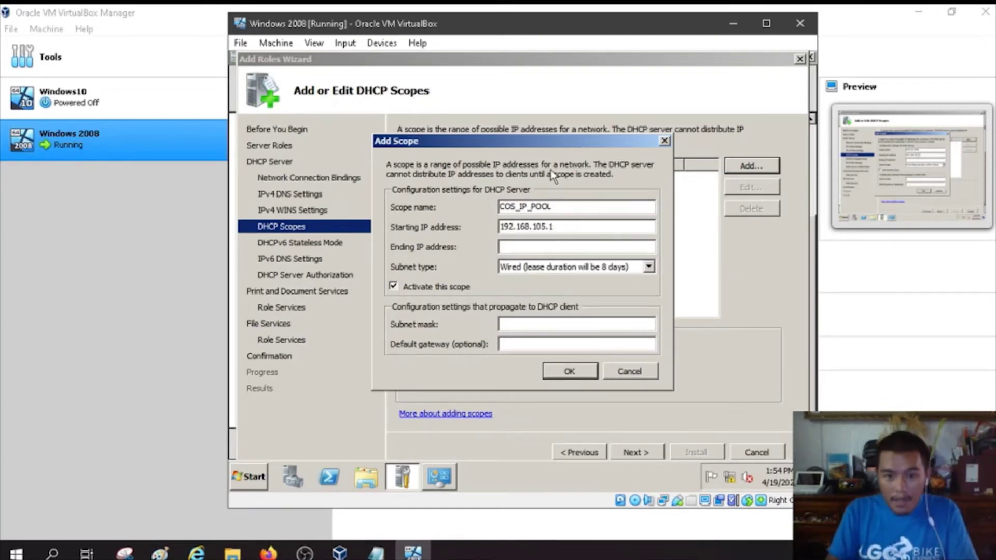
left_click(541, 248)
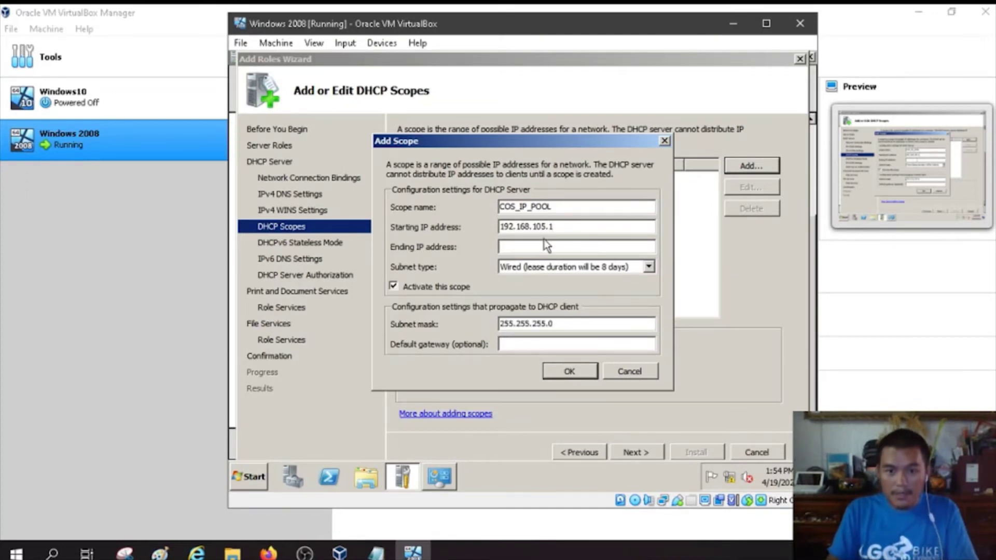
type("192")
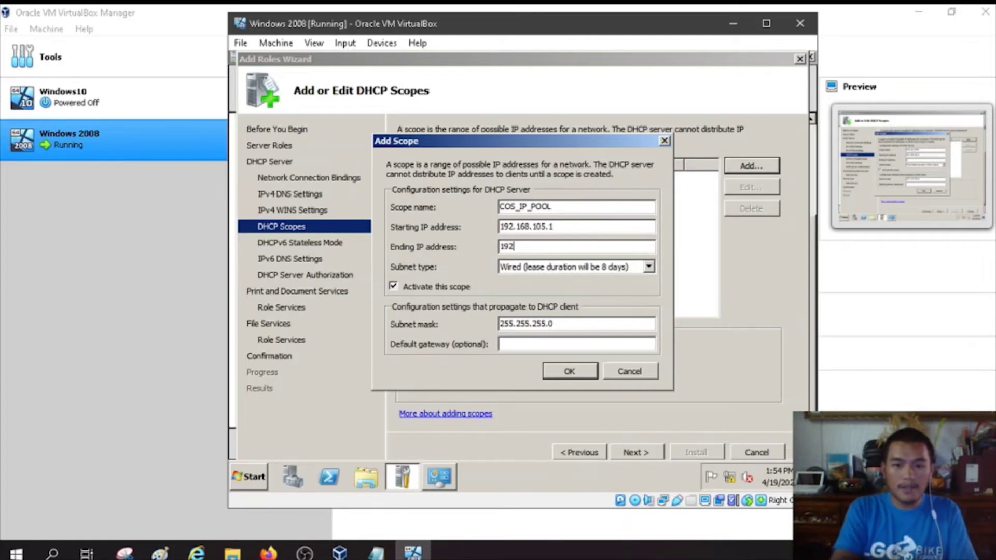
type(".168.")
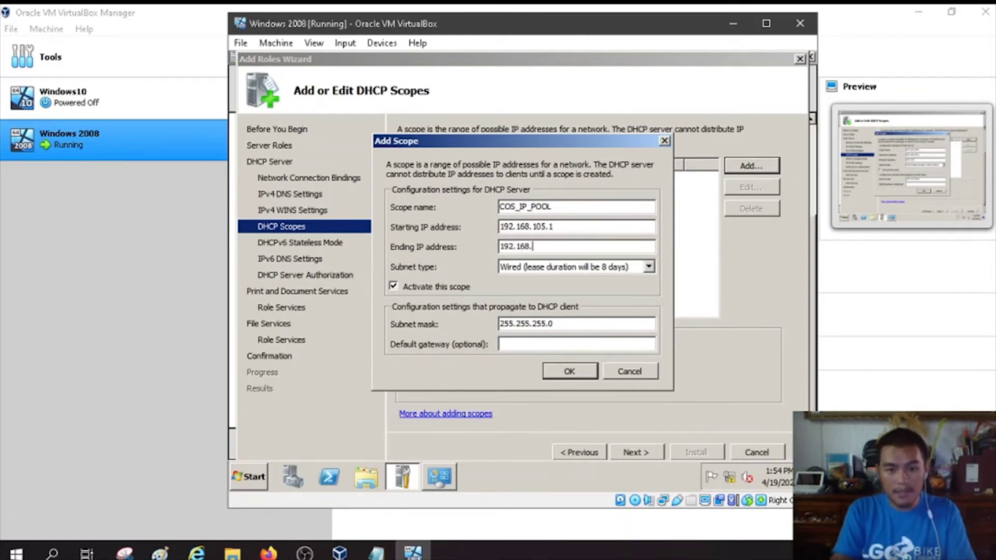
type("105.")
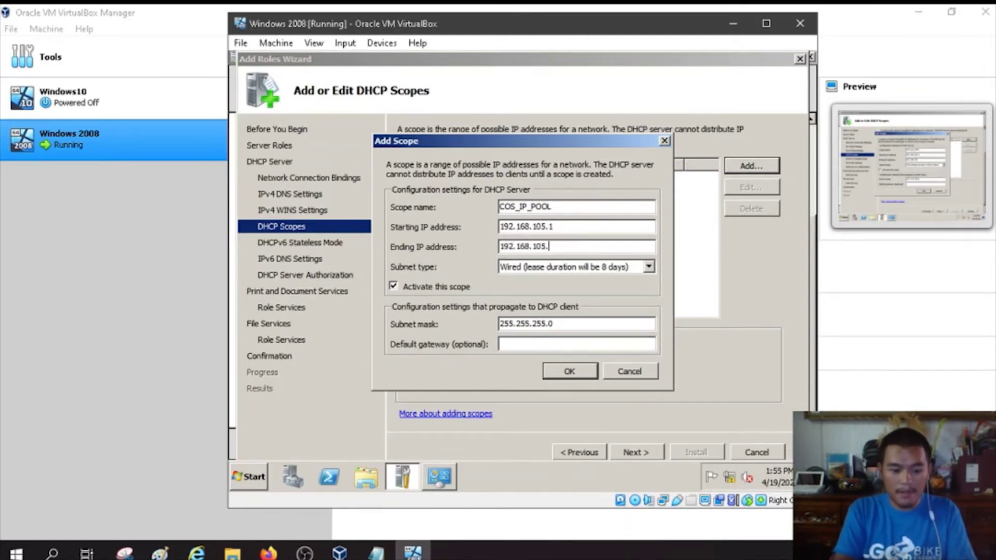
type("59")
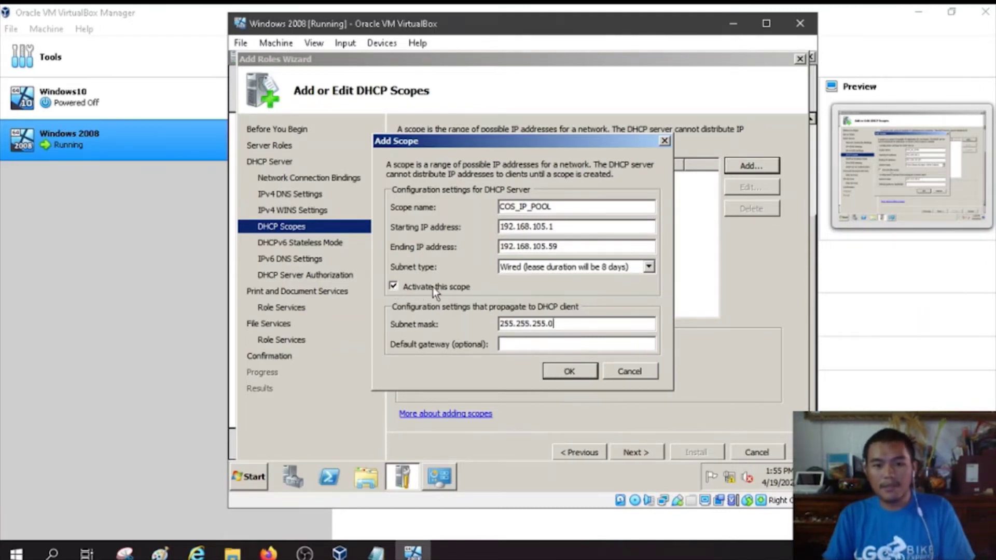
left_click(573, 373)
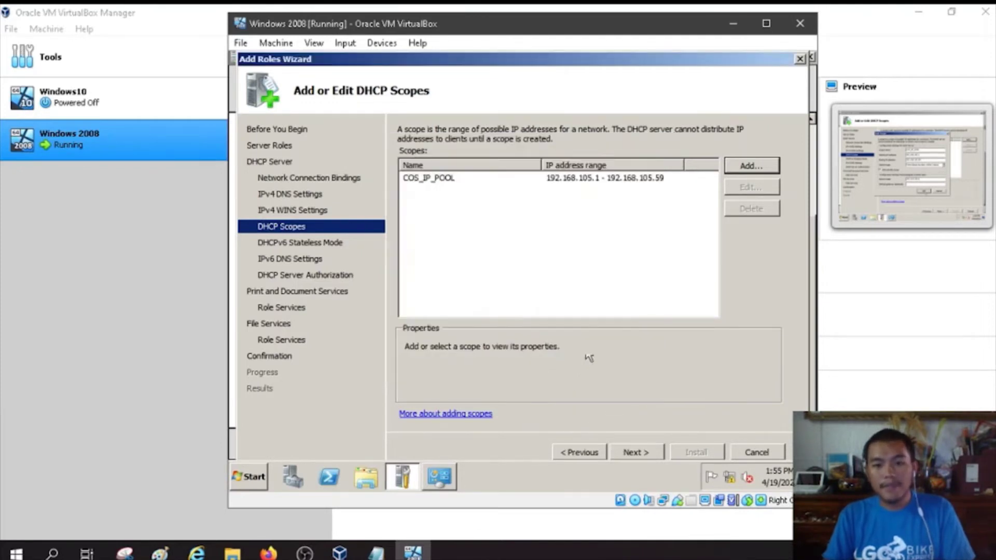
Step: Disable DHCPv6 stateless mode and authorize the DHCP server with the current credentials
left_click(636, 453)
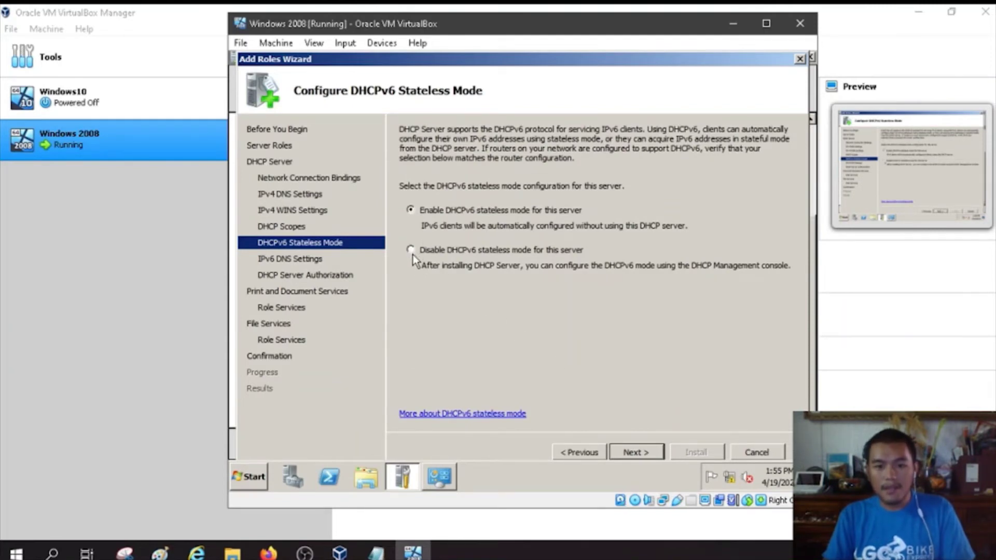
left_click(411, 250)
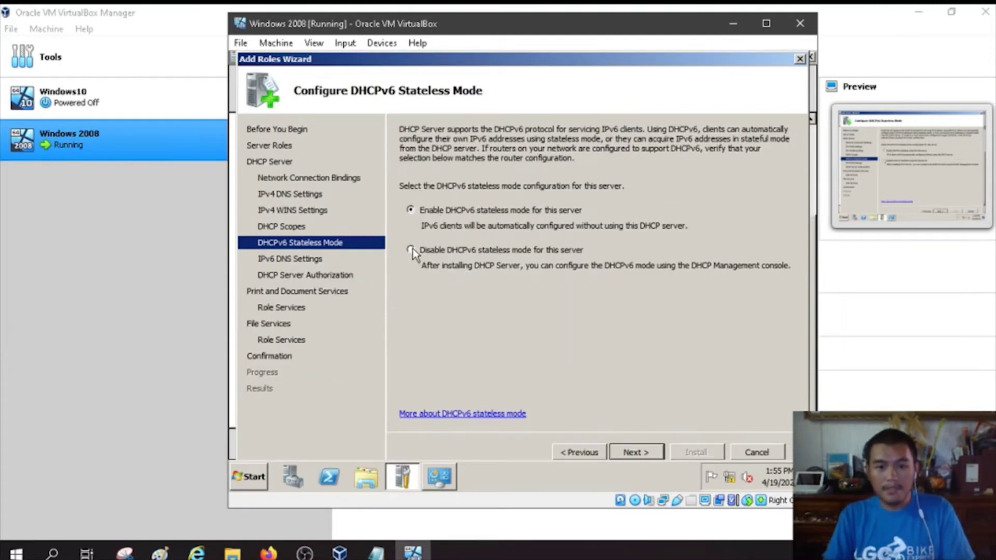
left_click(646, 450)
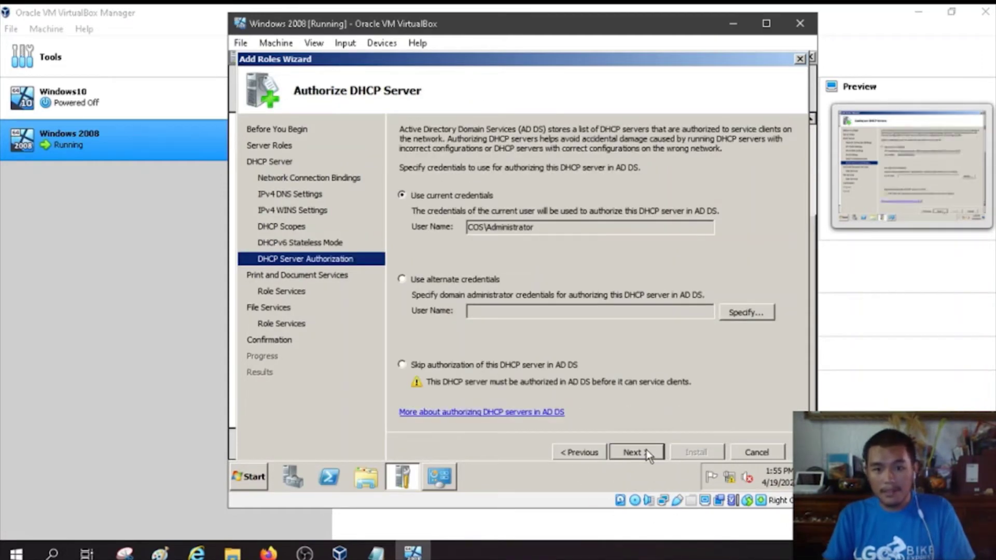
left_click(643, 454)
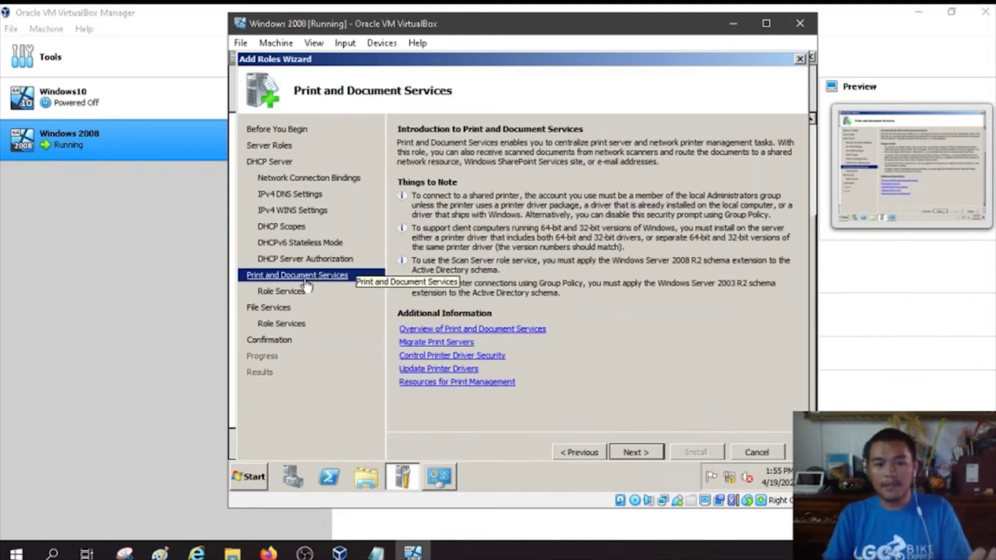
Step: Keep Print Server and File Server as the role services and reach the confirmation page
left_click(641, 453)
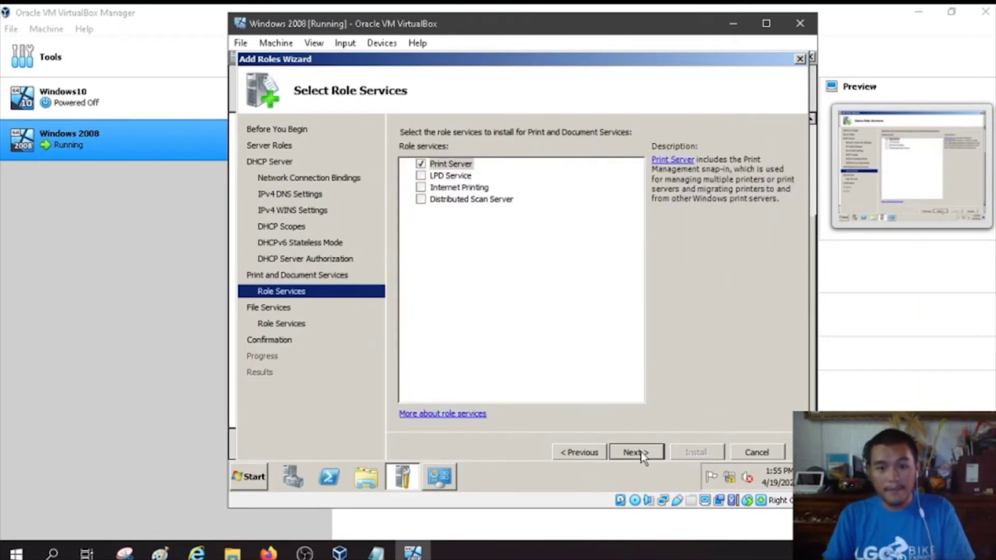
left_click(641, 452)
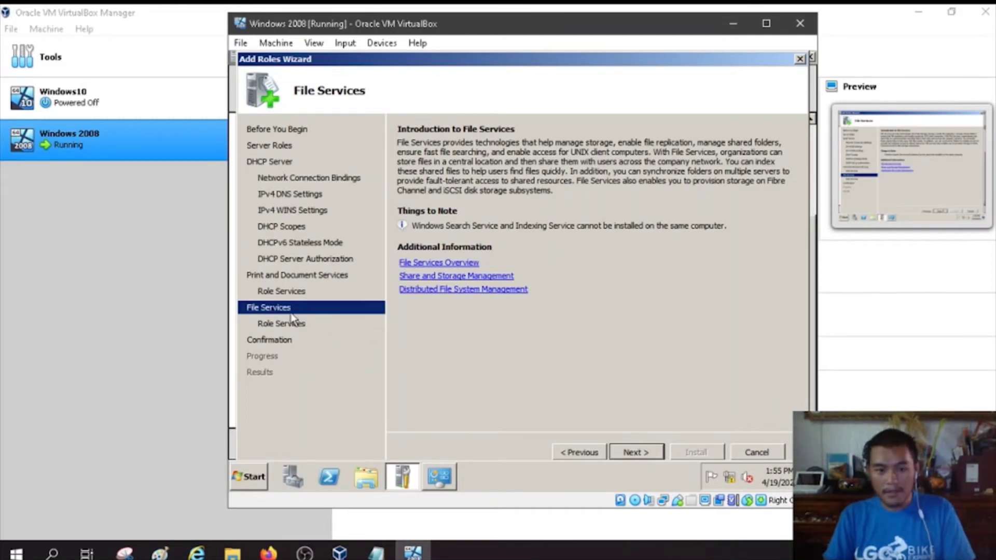
left_click(641, 453)
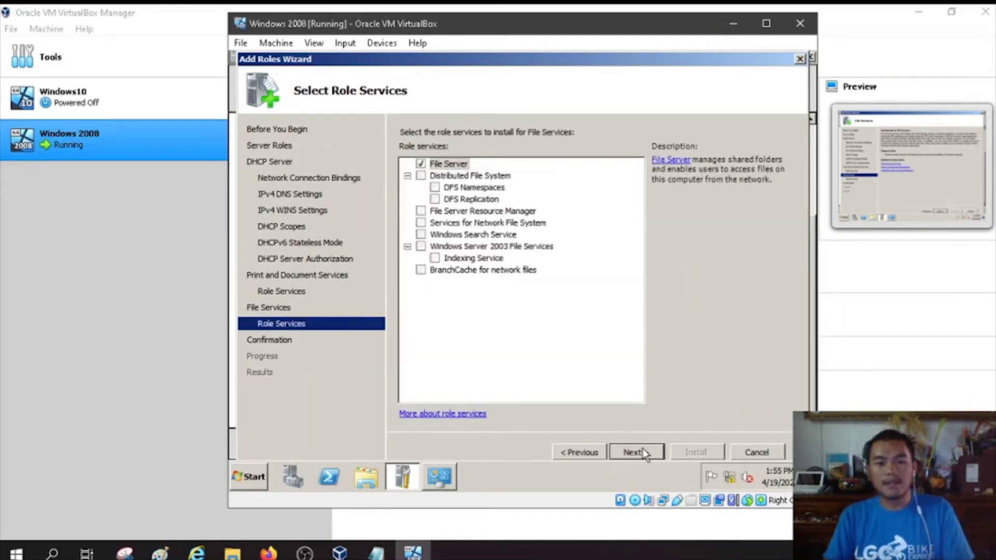
left_click(641, 453)
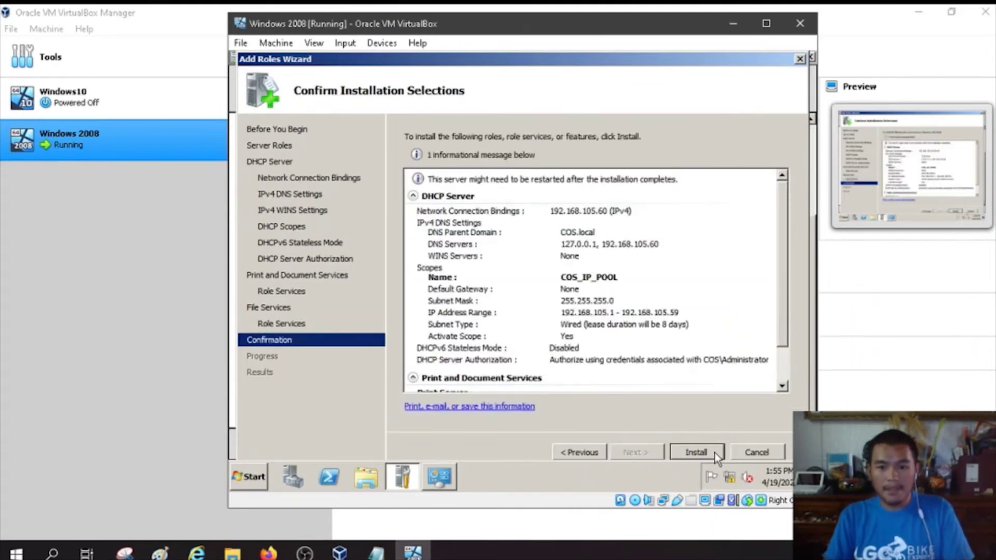
Step: Install the DHCP Server, Print and Document Services and File Services roles, then close the results
left_click(715, 453)
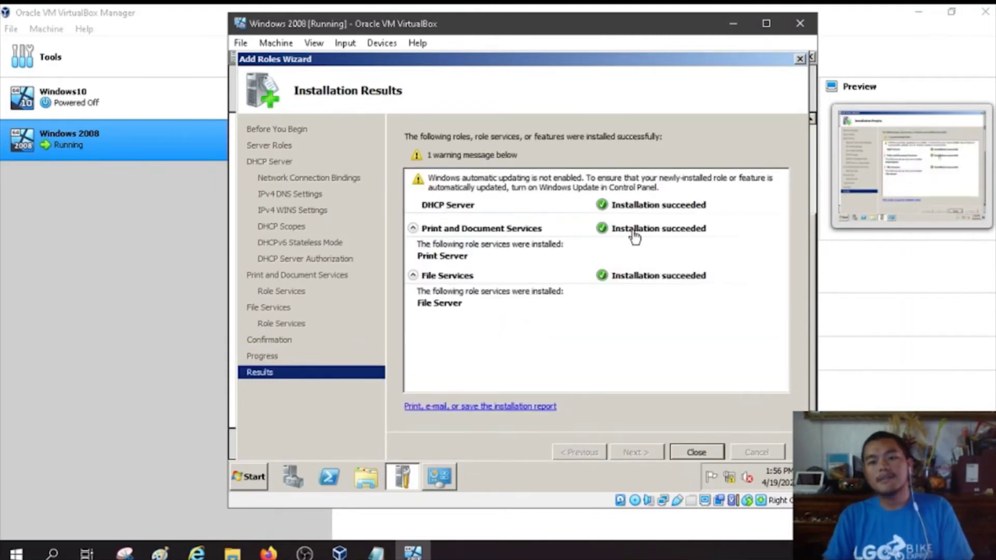
left_click(697, 452)
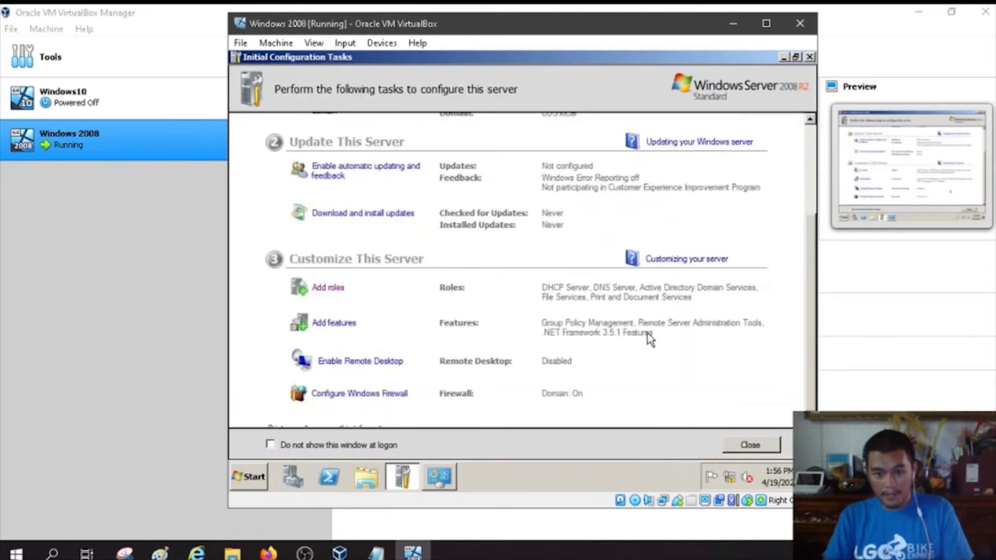
Step: Close Initial Configuration Tasks and open Server Manager from the quick-launch bar
scroll(644, 311, "down", 1)
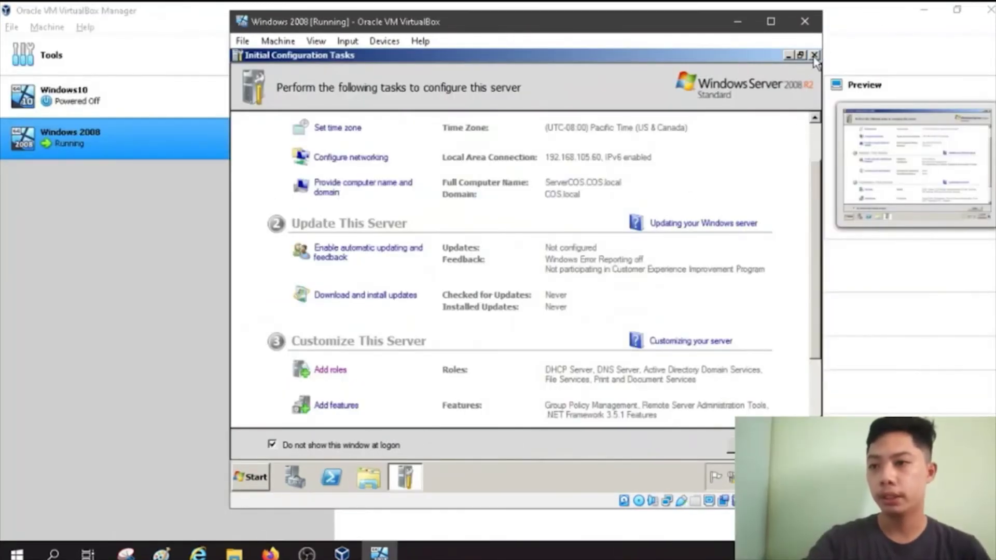
left_click(814, 56)
left_click(298, 482)
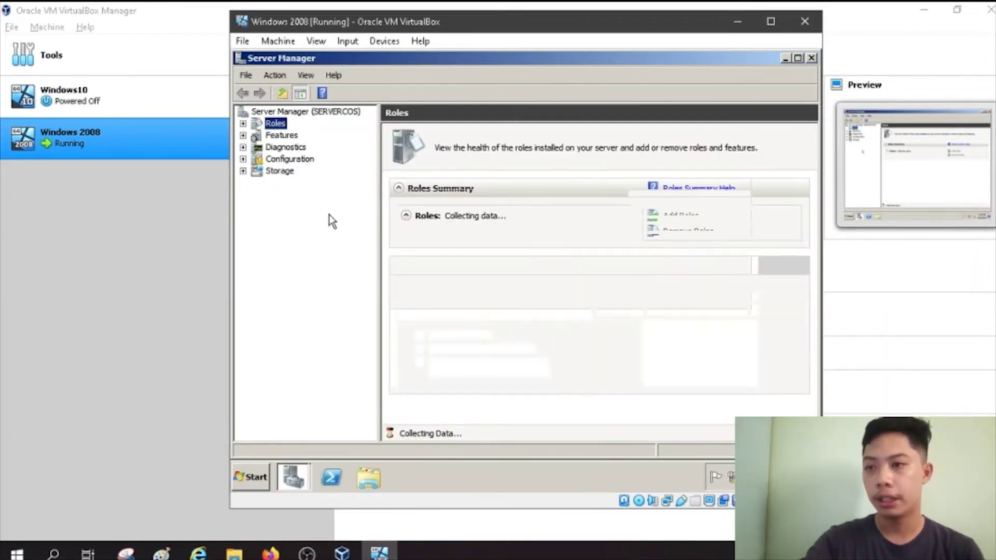
Step: Expand Roles down to COS.local's Users container and start a New User object there
left_click(243, 124)
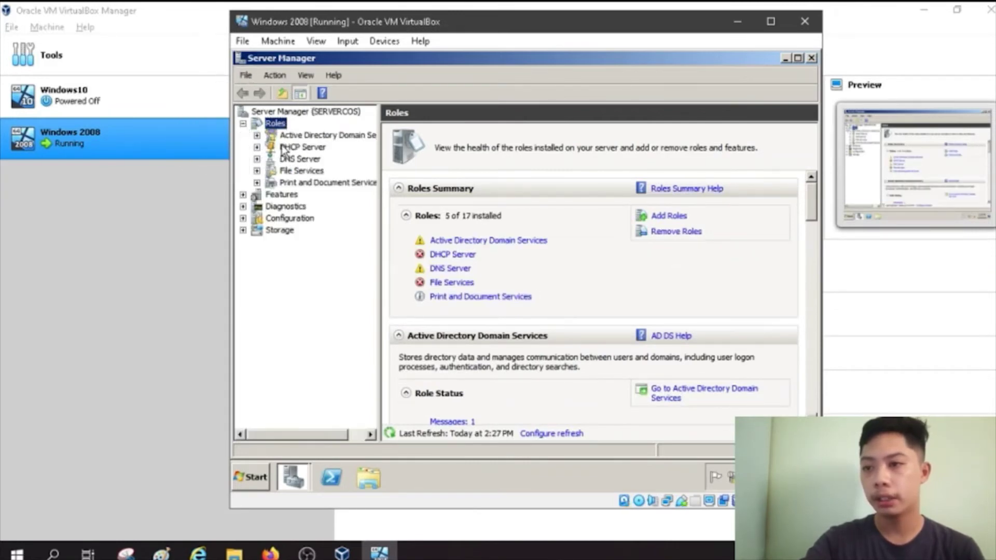
left_click(257, 135)
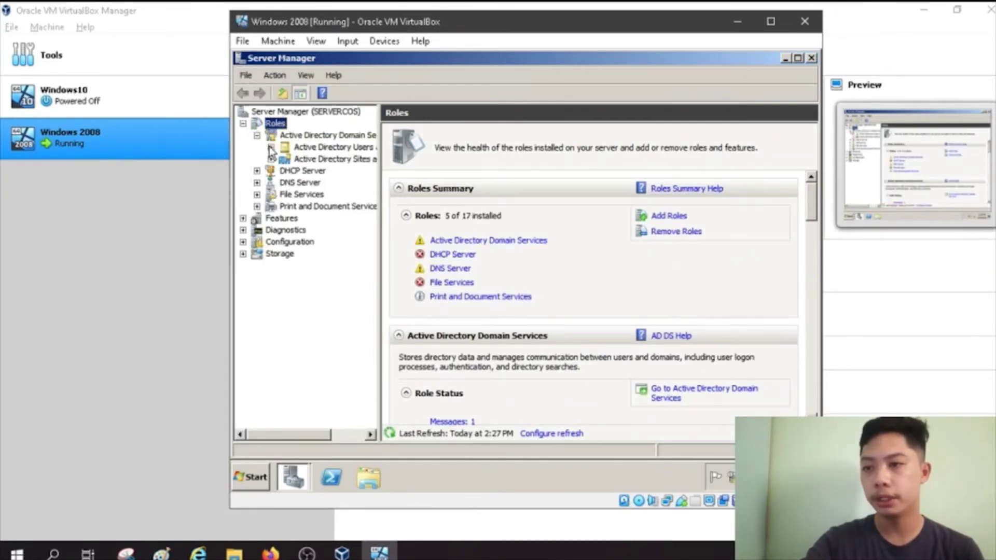
left_click(271, 147)
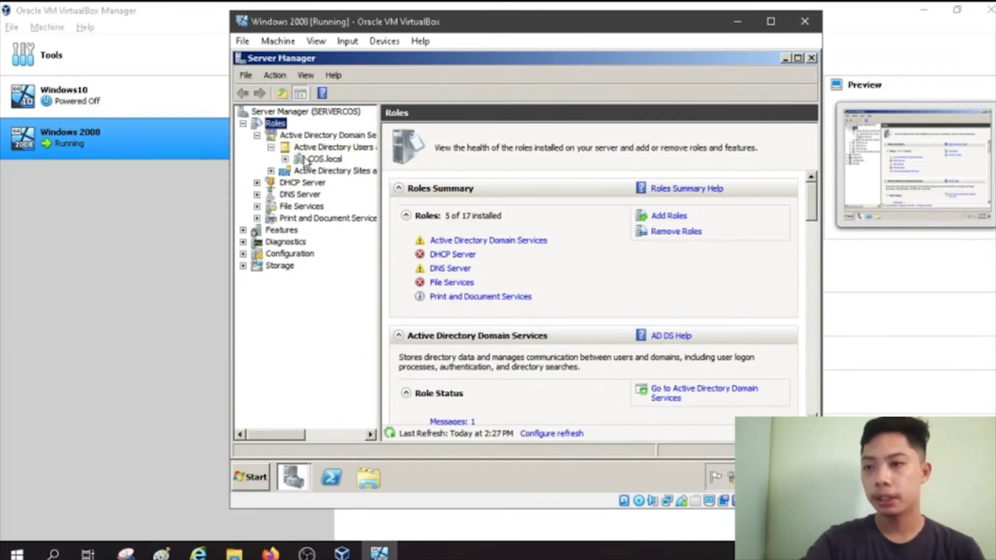
left_click(285, 159)
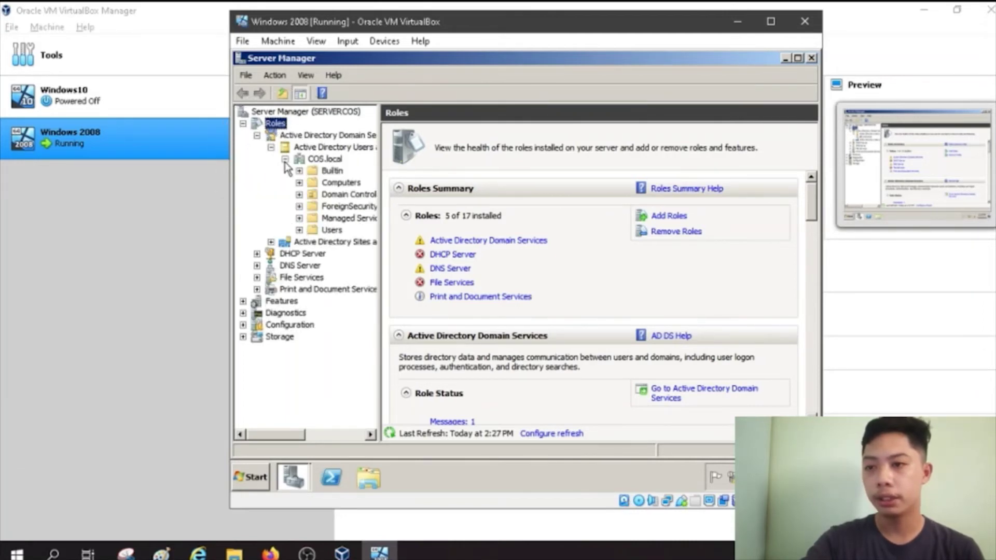
left_click(332, 230)
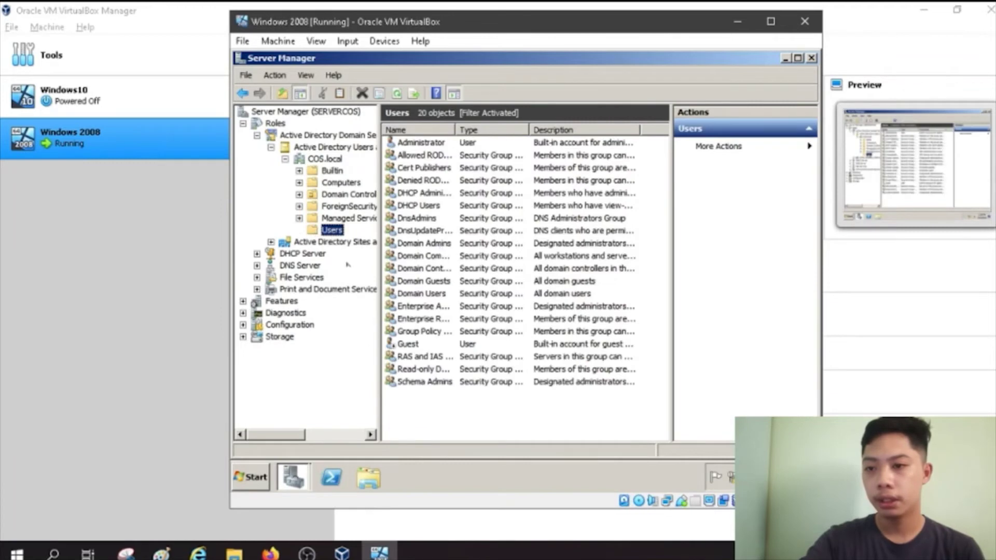
right_click(477, 233)
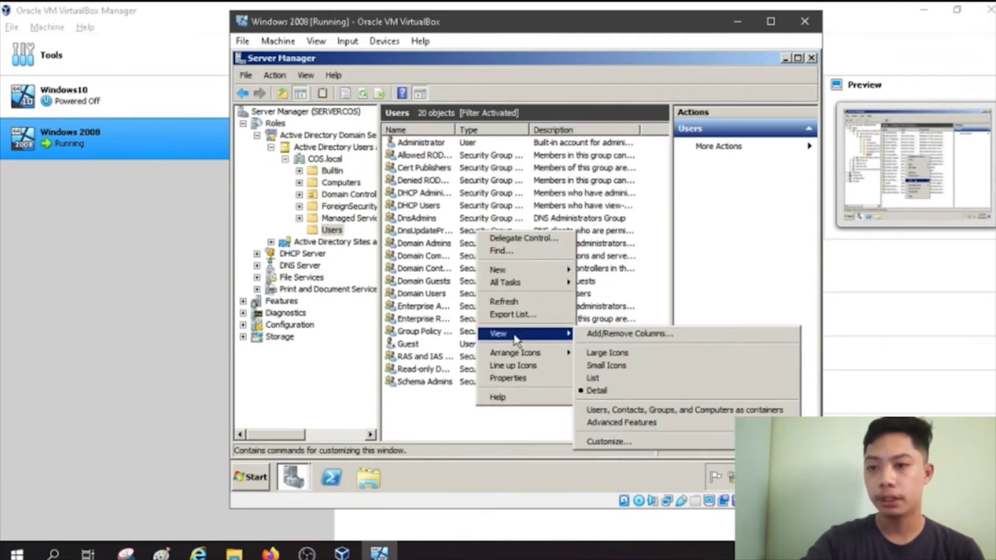
mouse_move(535, 273)
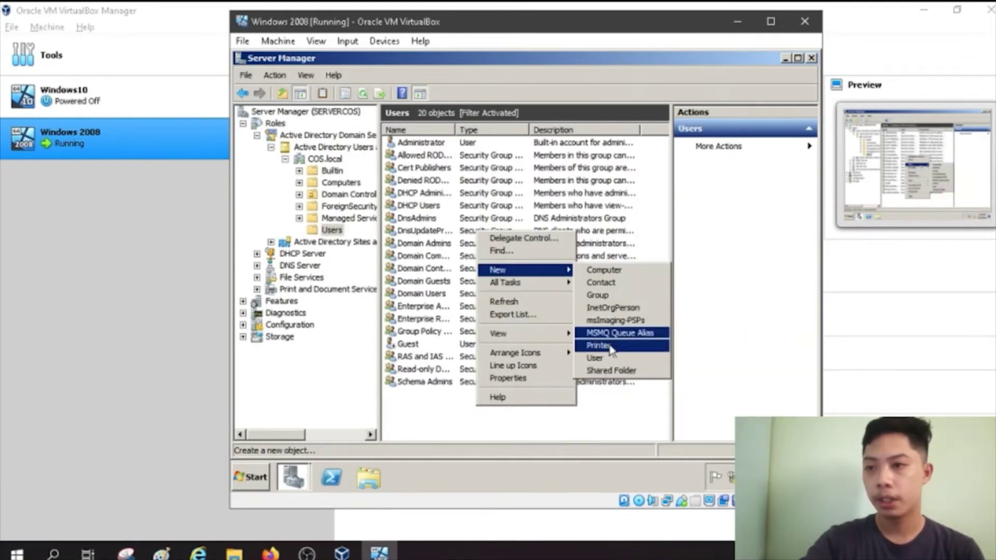
left_click(600, 363)
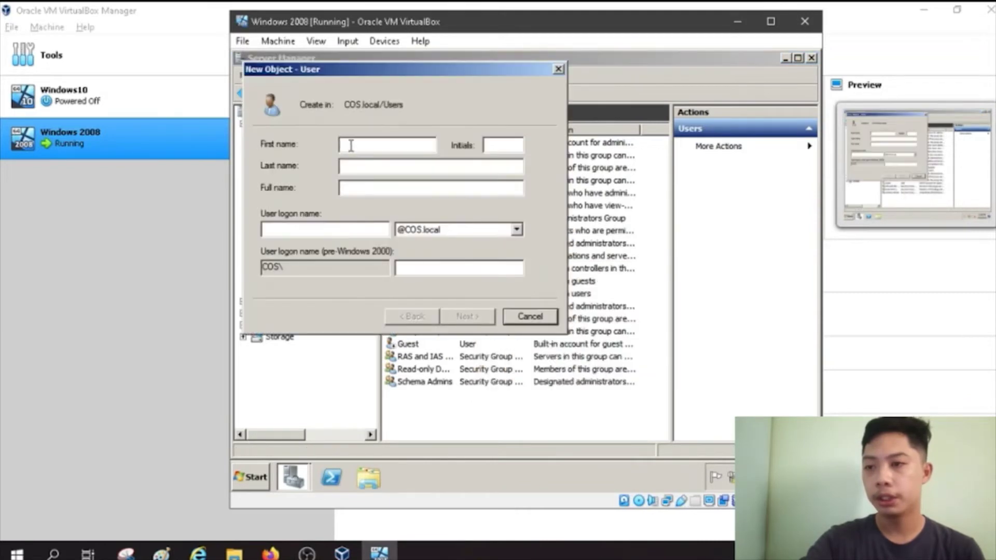
Step: Create user Group F with logon grpF; its password never expires and can't be changed by the user
type("Group ")
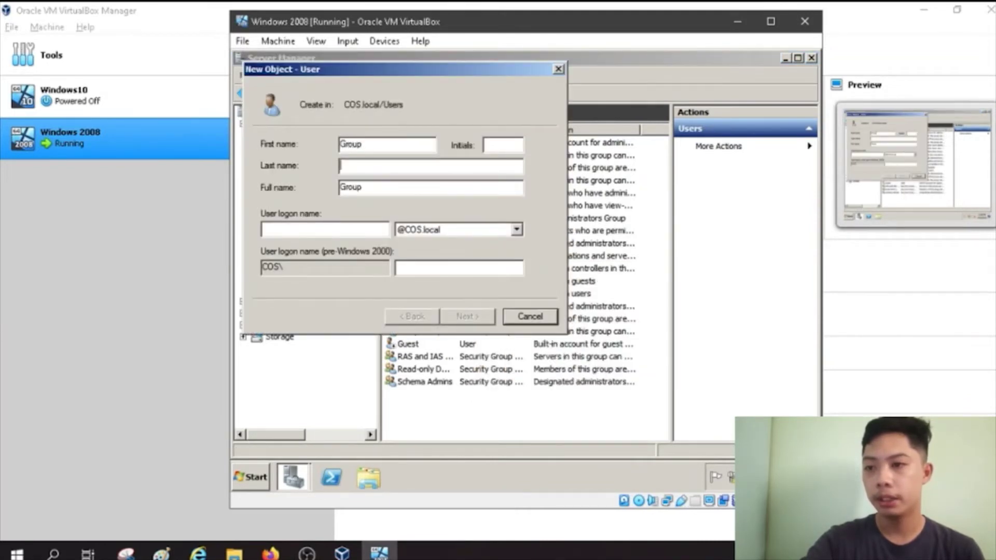
type("F")
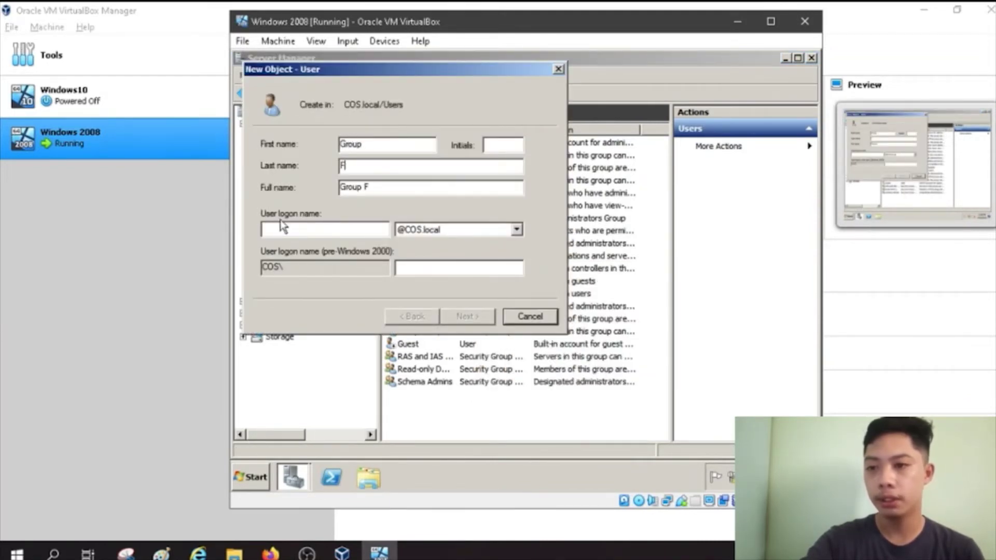
left_click(310, 231)
type("grpF")
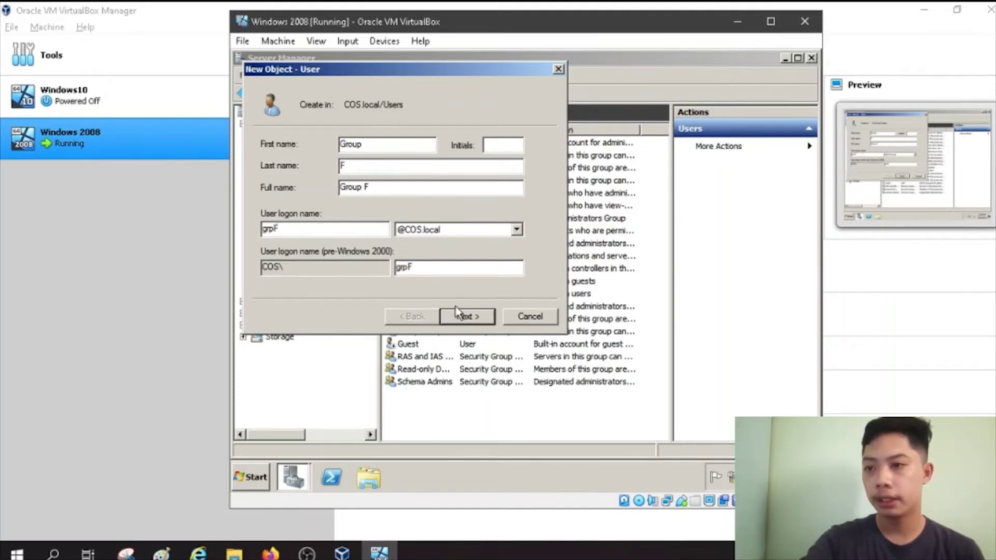
left_click(466, 317)
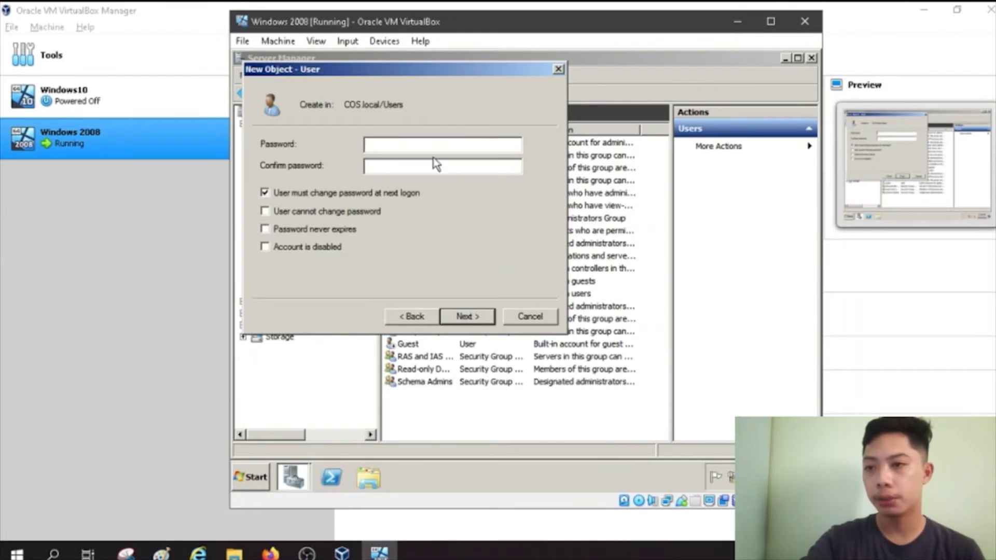
type("P")
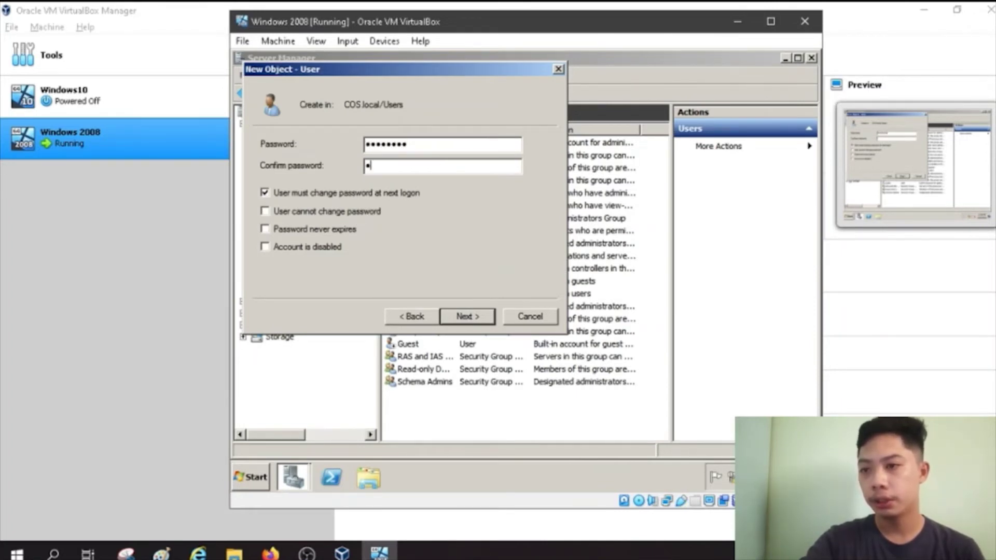
type("d")
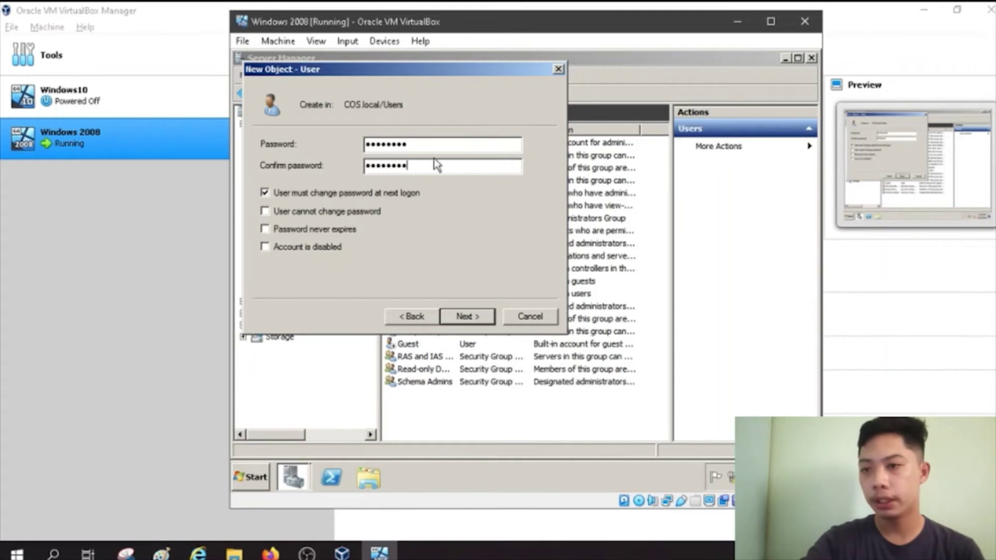
left_click(265, 193)
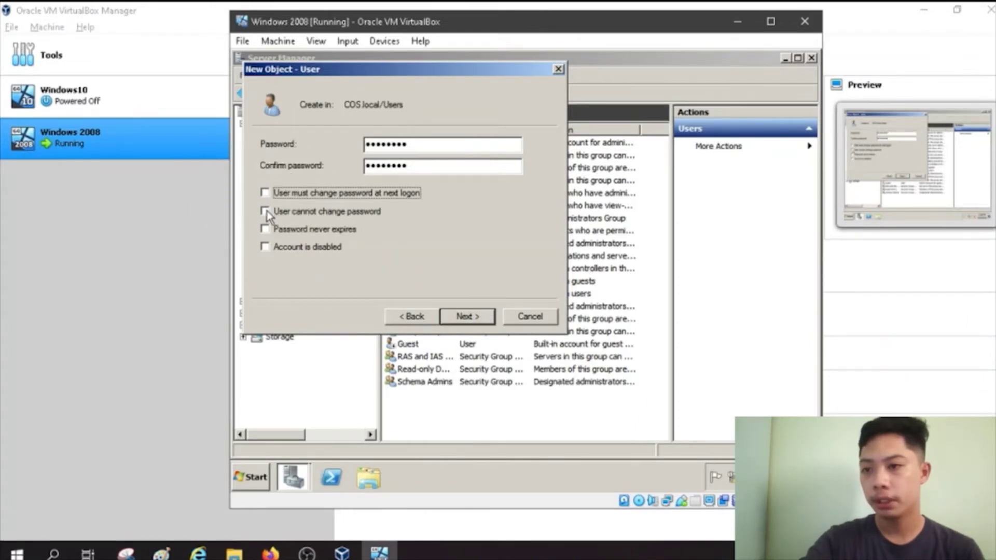
left_click(265, 211)
left_click(265, 230)
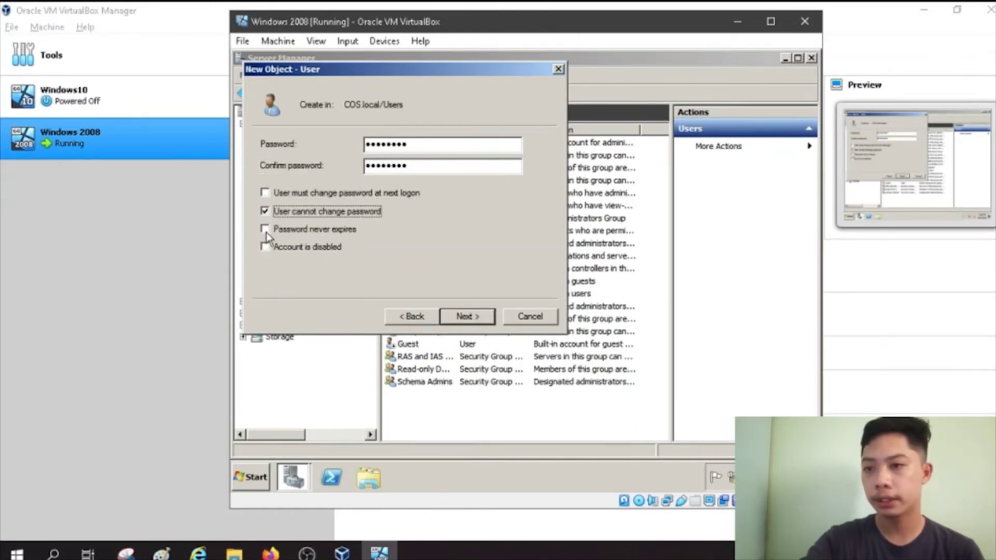
left_click(473, 317)
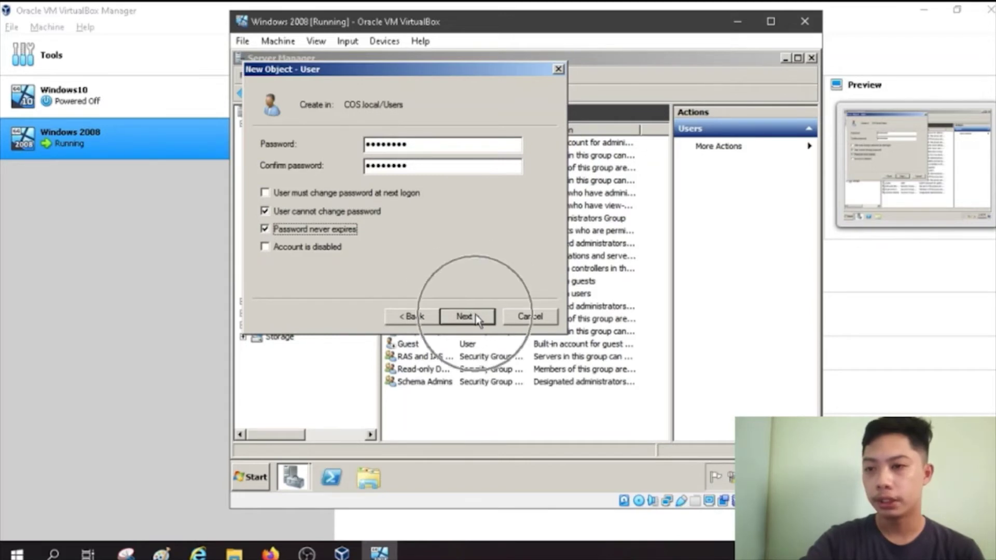
left_click(468, 317)
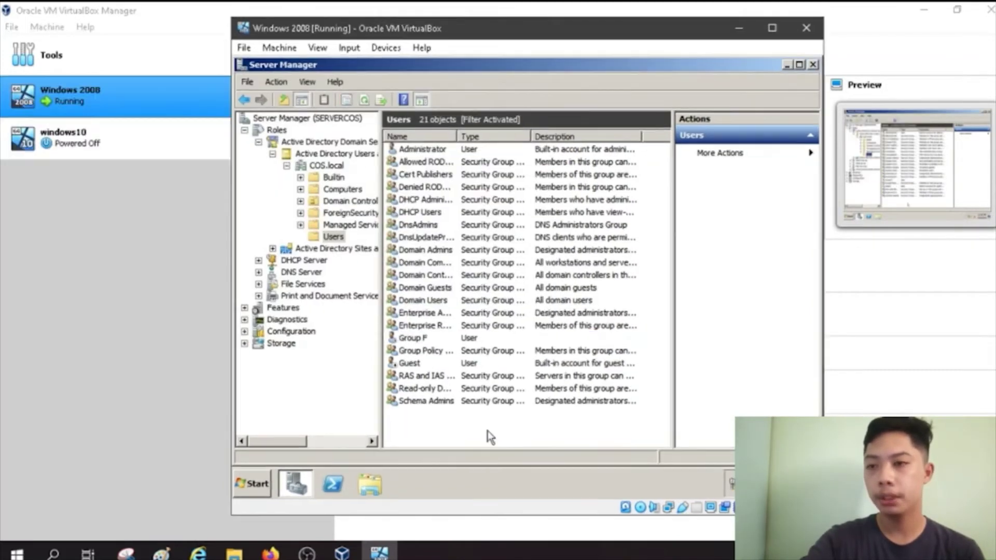
Step: Add a domain user with first name, middle initial, last name and logon; password can't change, never expires
right_click(488, 432)
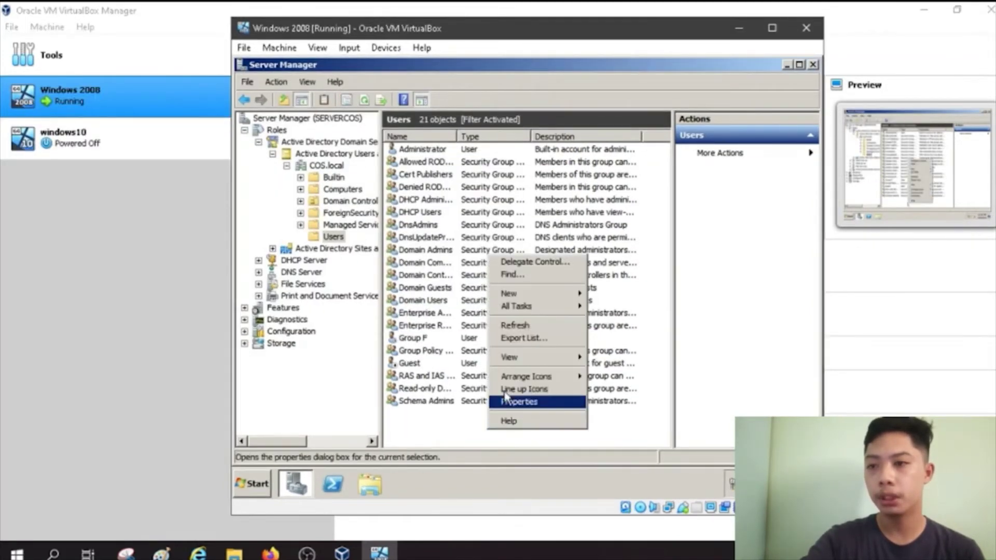
mouse_move(524, 299)
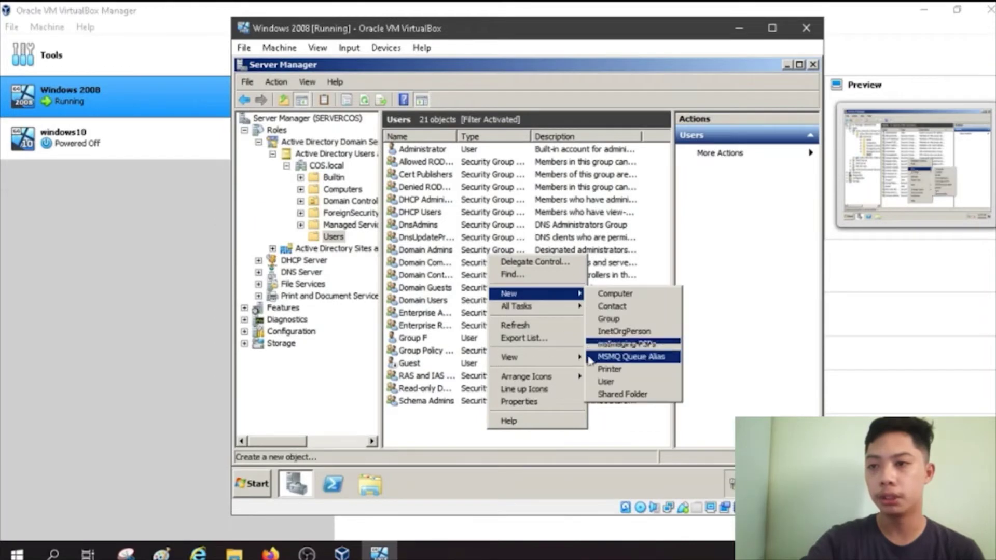
left_click(605, 383)
key("Tab")
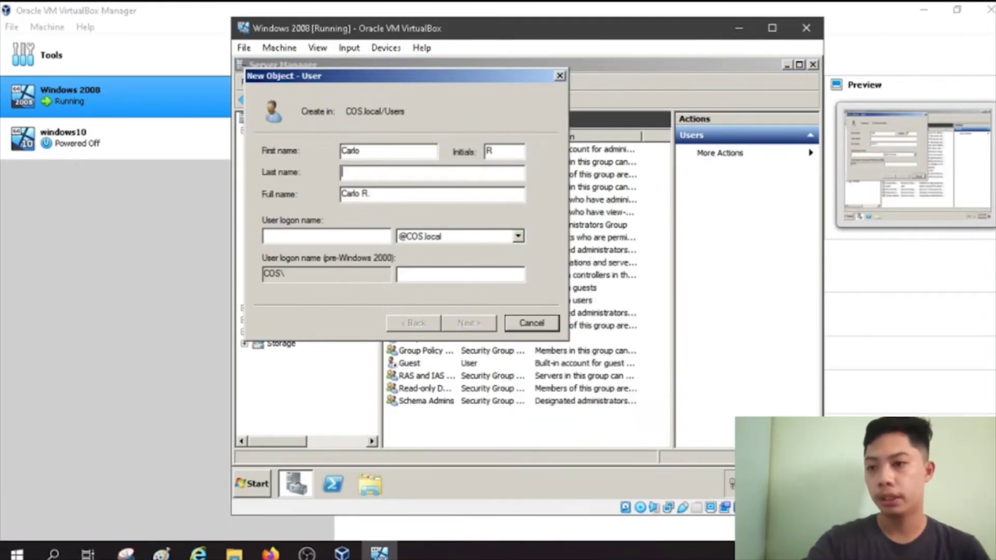
key("Tab")
key("Tab")
key("Tab")
type("crg")
left_click(468, 322)
left_click(371, 199)
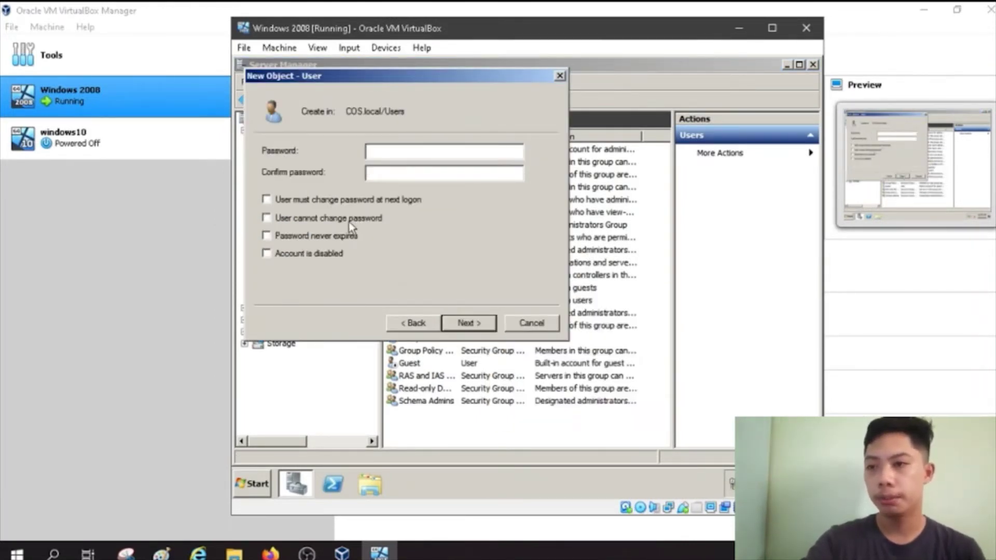
left_click(349, 218)
left_click(342, 236)
left_click(404, 151)
type("Password1")
key("Tab")
type("Password1")
left_click(468, 323)
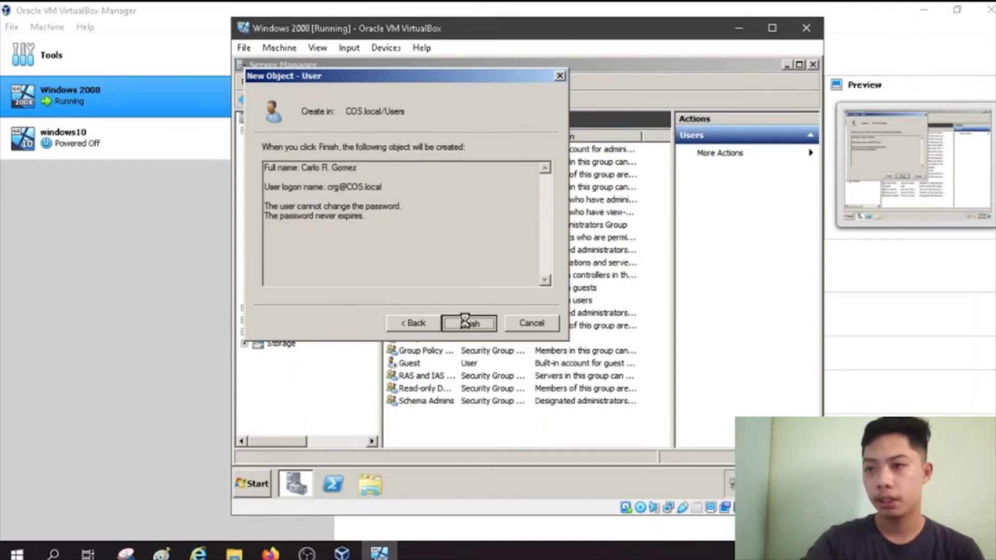
left_click(468, 323)
Step: Add a second domain user with first name, last name and logon; password can't change, never expires
right_click(473, 252)
mouse_move(524, 289)
left_click(609, 383)
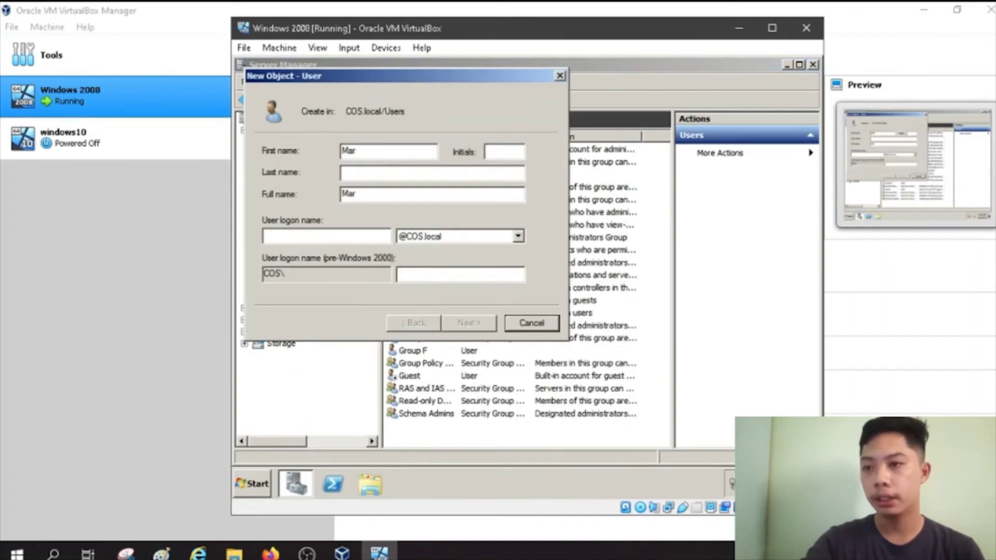
key("Tab")
left_click(345, 238)
type("ms")
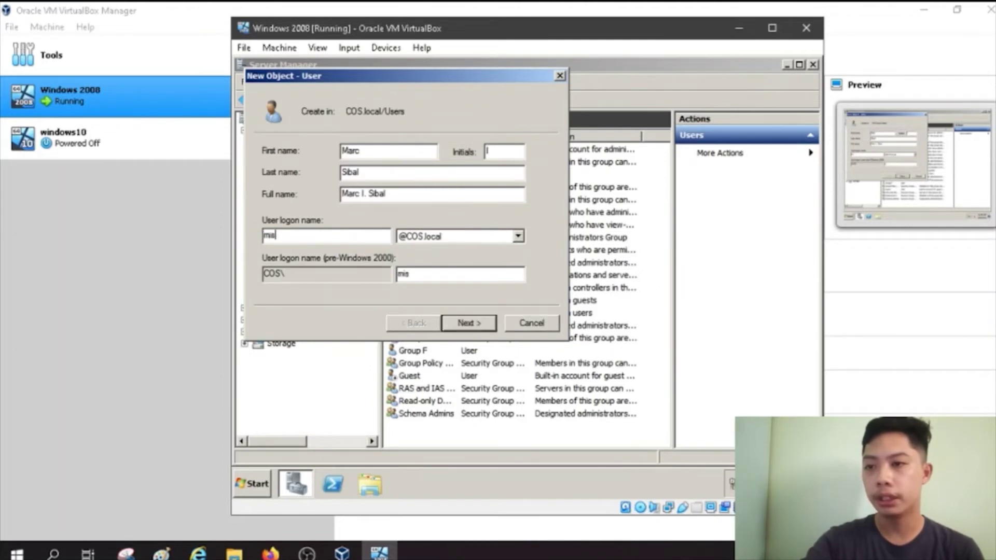
left_click(469, 323)
type("Password1")
key("Tab")
type("Password1")
left_click(266, 200)
left_click(267, 218)
left_click(266, 235)
left_click(468, 323)
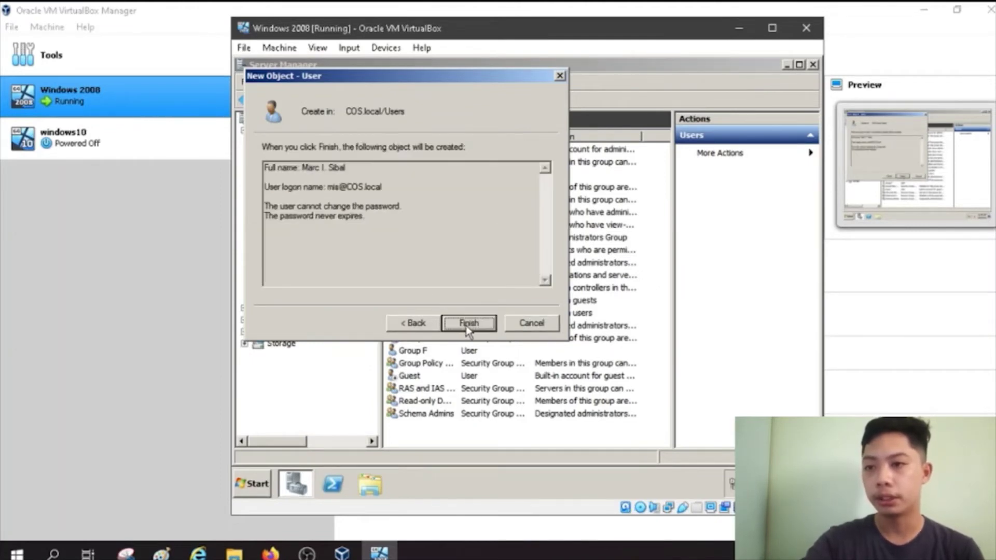
left_click(465, 324)
Step: Add a third domain user with name, initial and logon, setting its password options
right_click(475, 440)
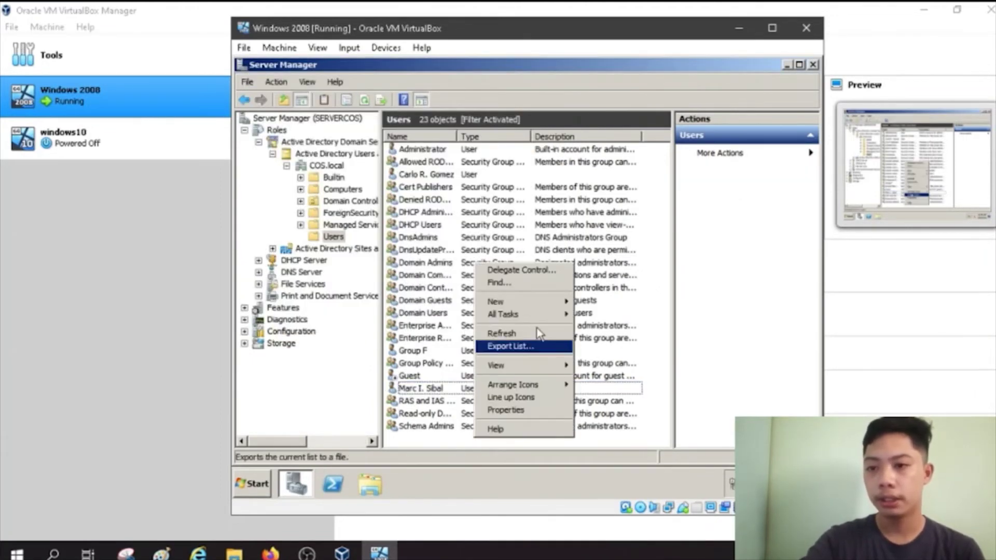
mouse_move(501, 301)
left_click(602, 382)
key("Tab")
key("Tab")
left_click(381, 236)
type("mtd")
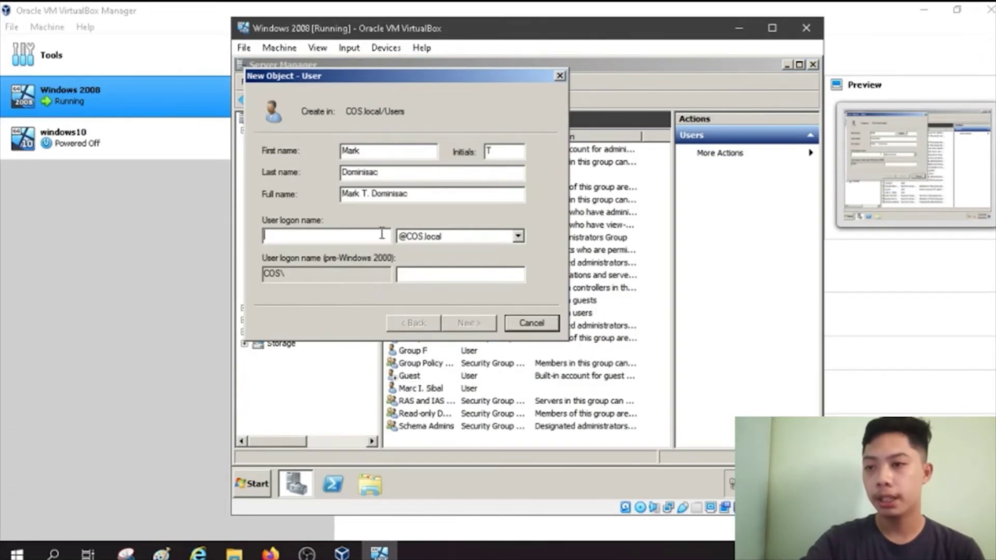
left_click(466, 327)
type("Password1")
key("Tab")
type("Password1")
left_click(266, 199)
left_click(267, 218)
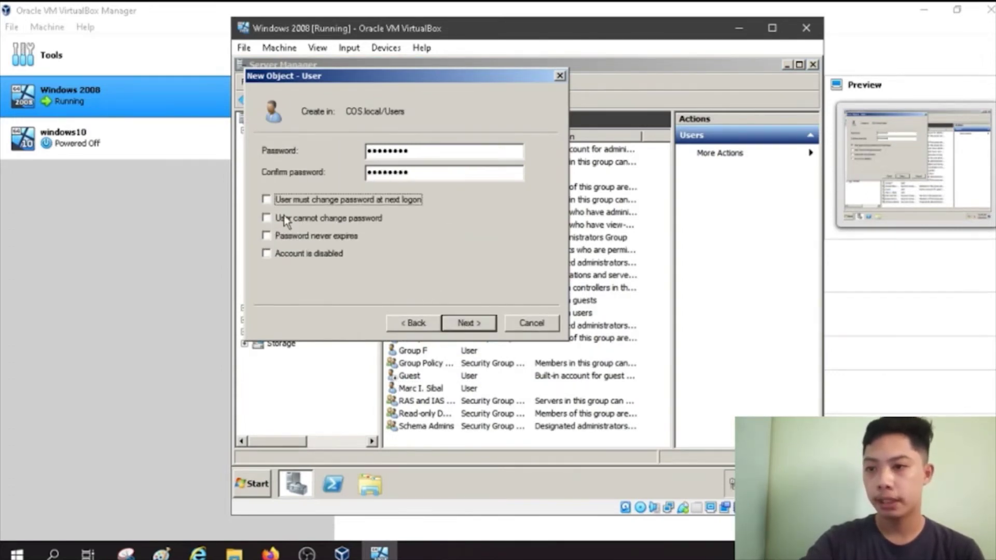
left_click(267, 236)
left_click(469, 323)
left_click(470, 325)
Step: Add a fourth domain user with name, initial, logon and a password
right_click(652, 433)
mouse_move(674, 291)
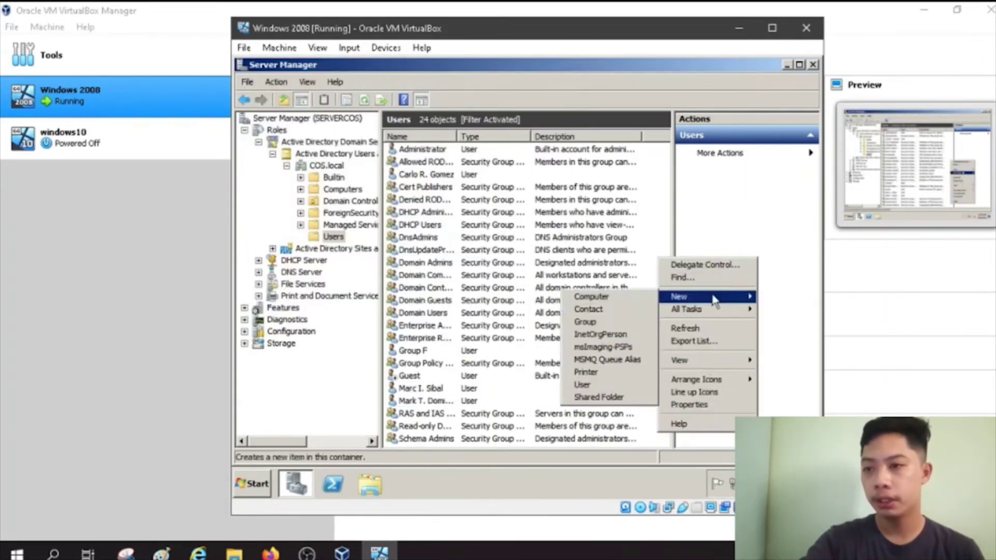
left_click(606, 387)
key("Tab")
key("Tab")
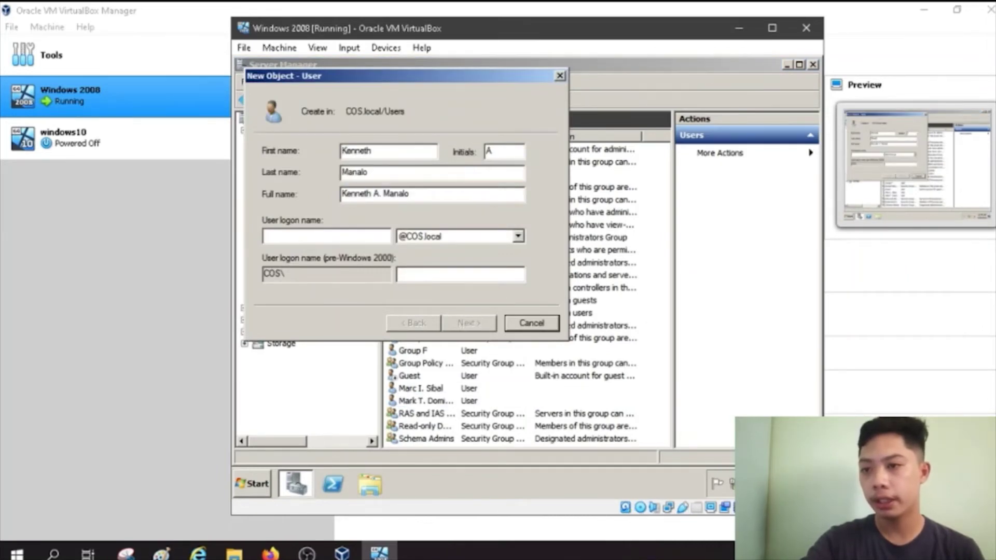
key("Tab")
key("Tab")
left_click(469, 323)
type("P@ssw0rd")
key("Tab")
type("P@ssw0rd")
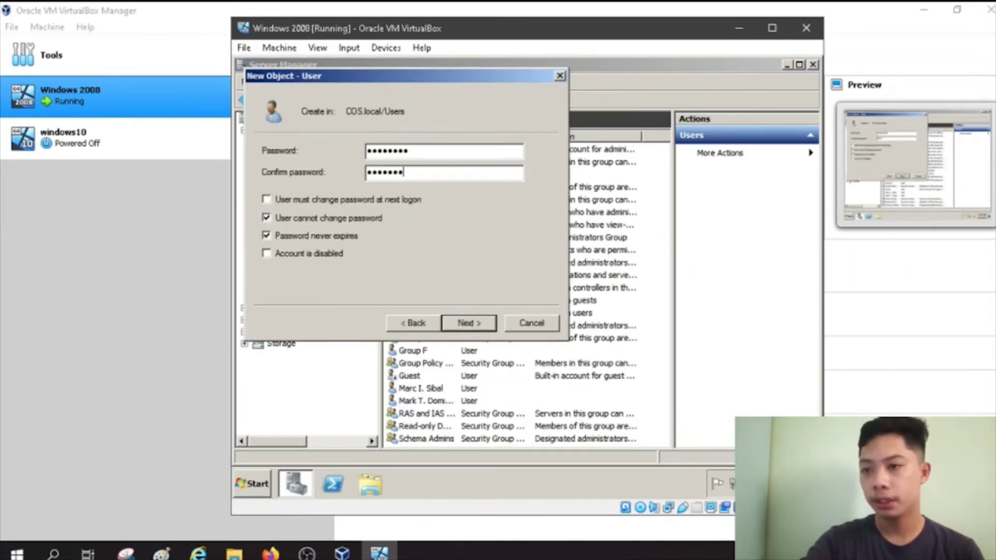
left_click(469, 322)
left_click(468, 322)
Step: Add a fifth domain user with no change-at-next-logon requirement and a password the user can't change
right_click(450, 445)
left_click(571, 399)
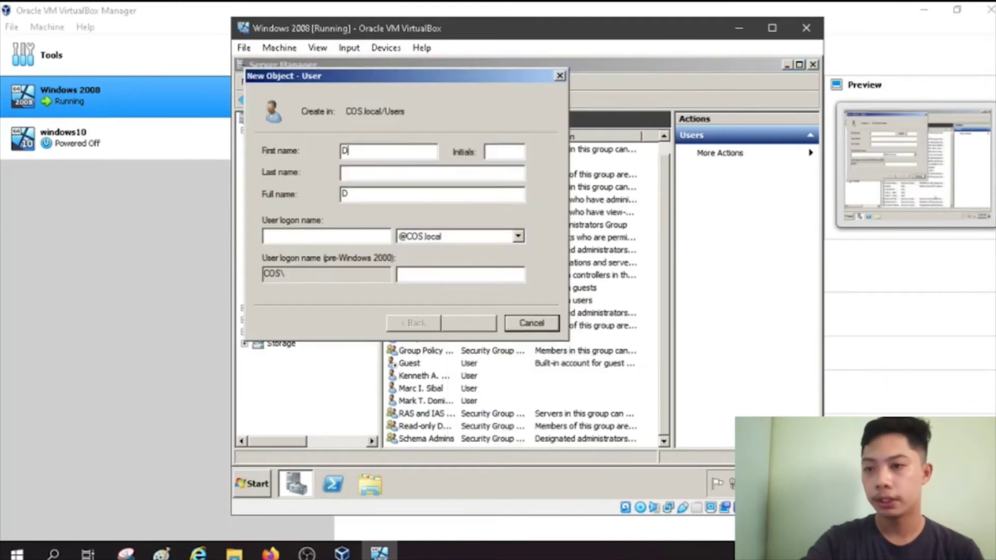
key("Tab")
key("Tab")
key("Tab")
key("Tab")
type("djp")
left_click(468, 323)
type("P@ssw0rd")
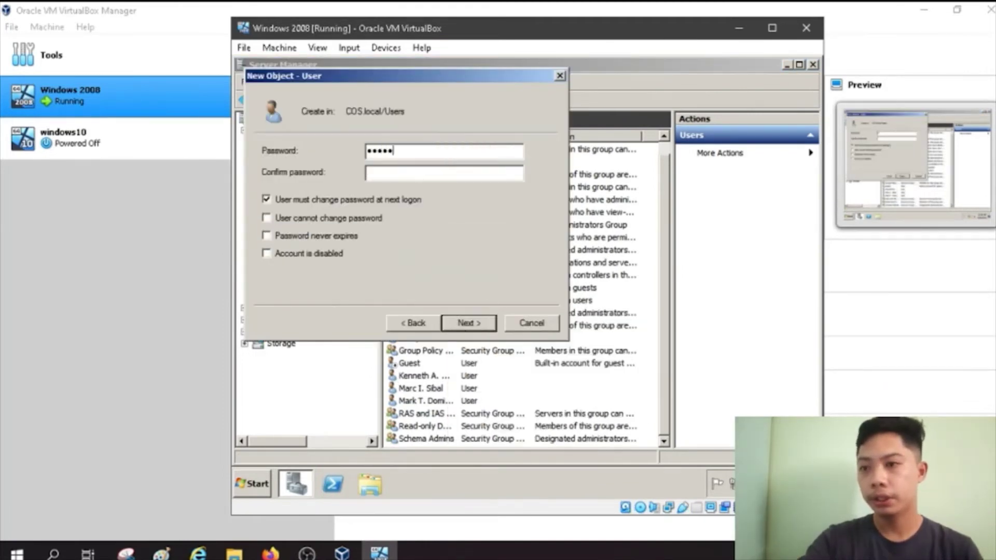
key("Tab")
type("P@ssw0rd")
left_click(290, 216)
left_click(293, 234)
left_click(468, 323)
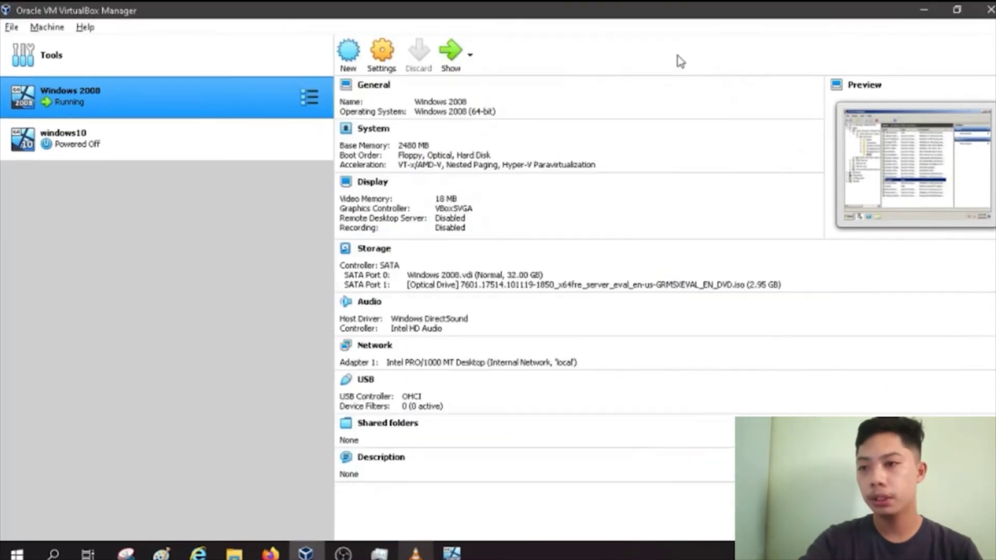
Step: Attach windows10's Adapter 1 to Internal Network 'local', save, and start the VM
left_click(190, 148)
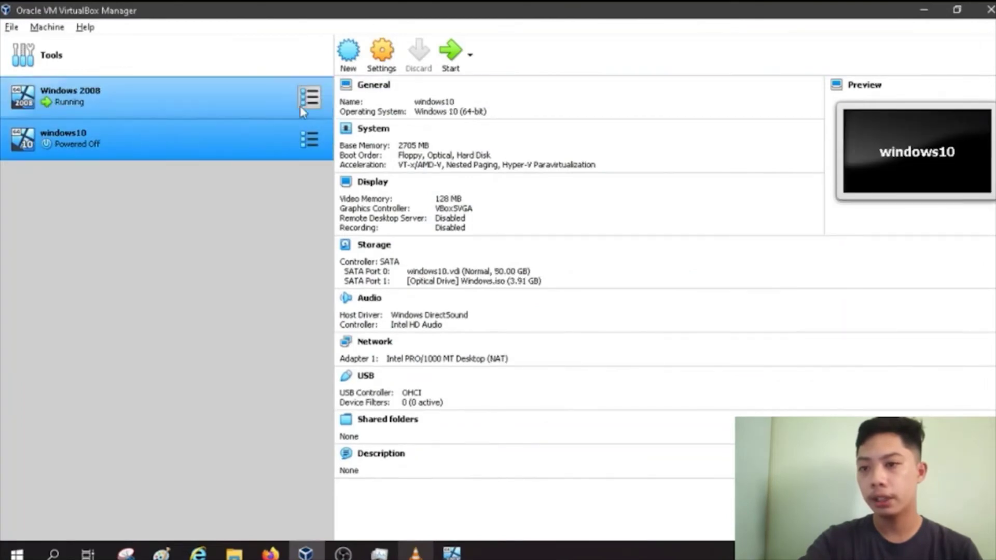
left_click(385, 64)
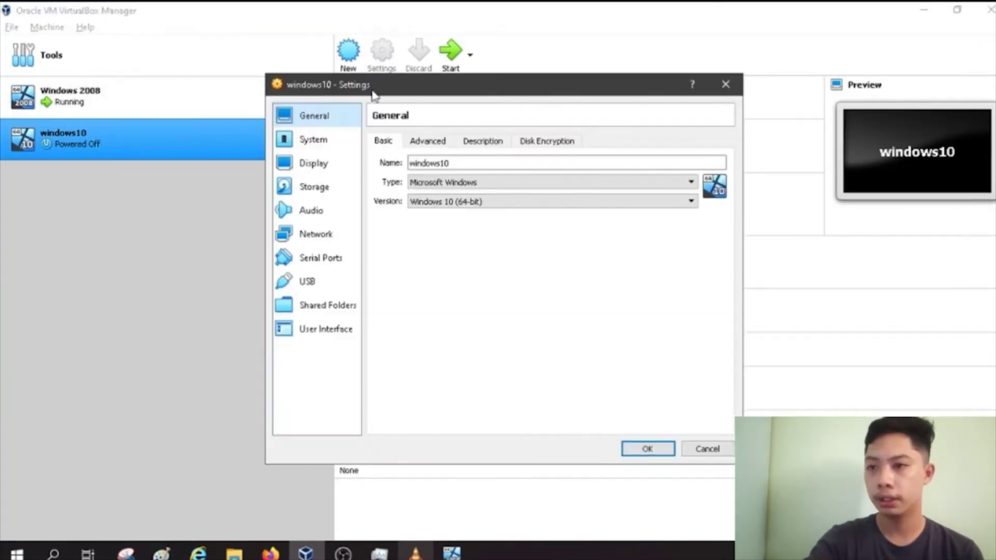
left_click(322, 237)
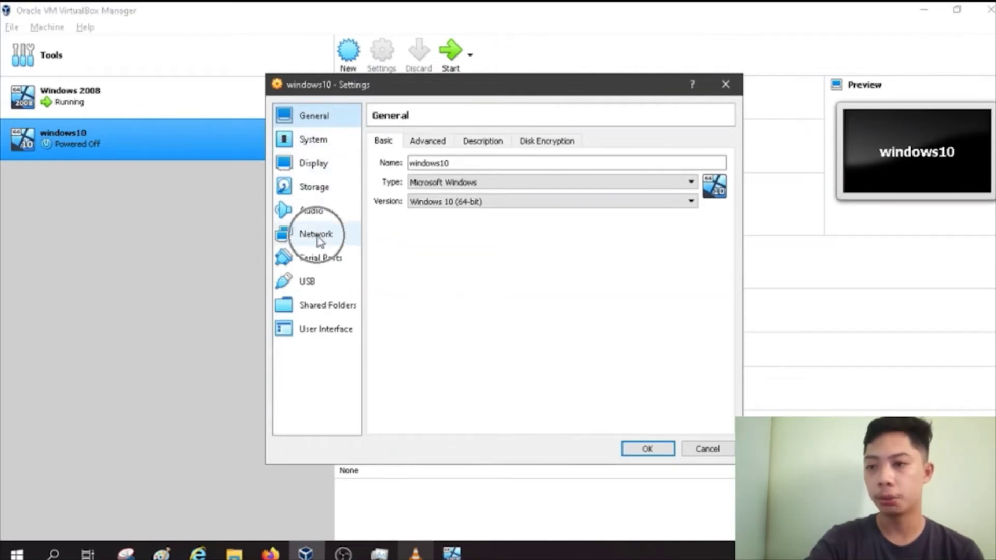
left_click(481, 180)
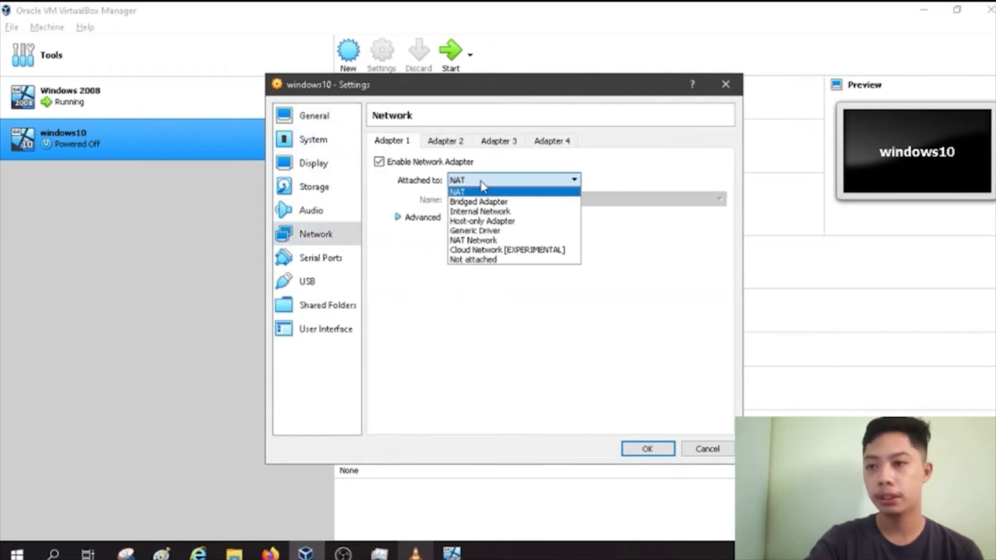
left_click(478, 211)
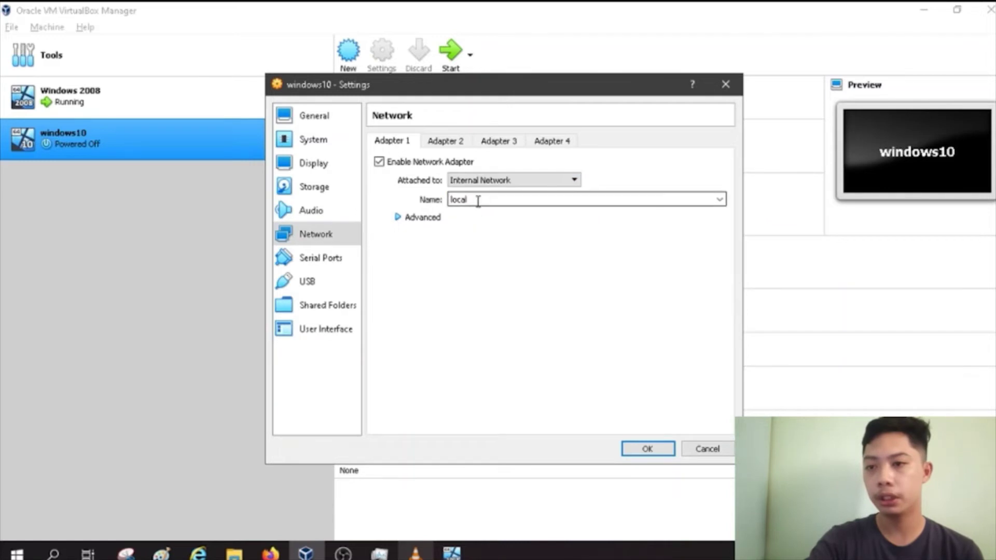
double_click(459, 201)
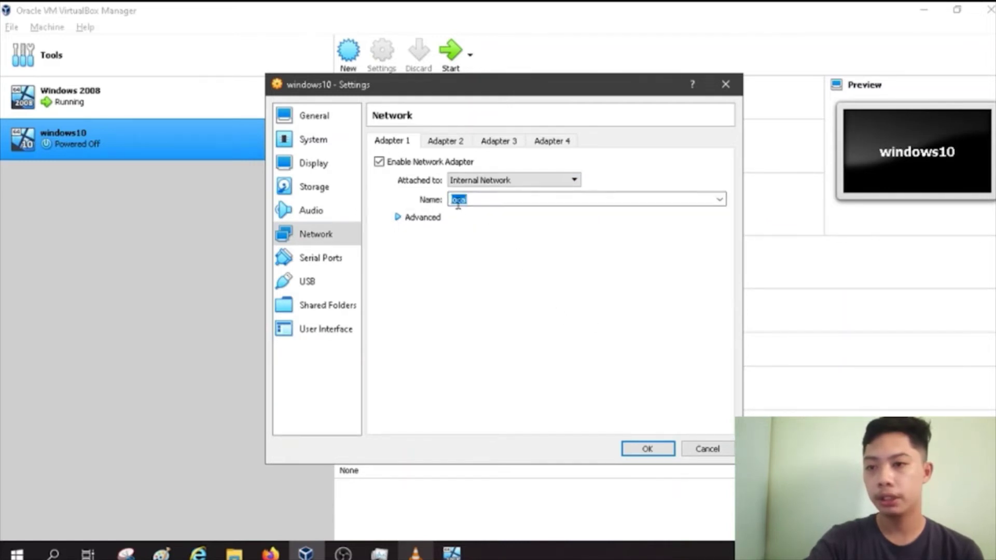
left_click(646, 449)
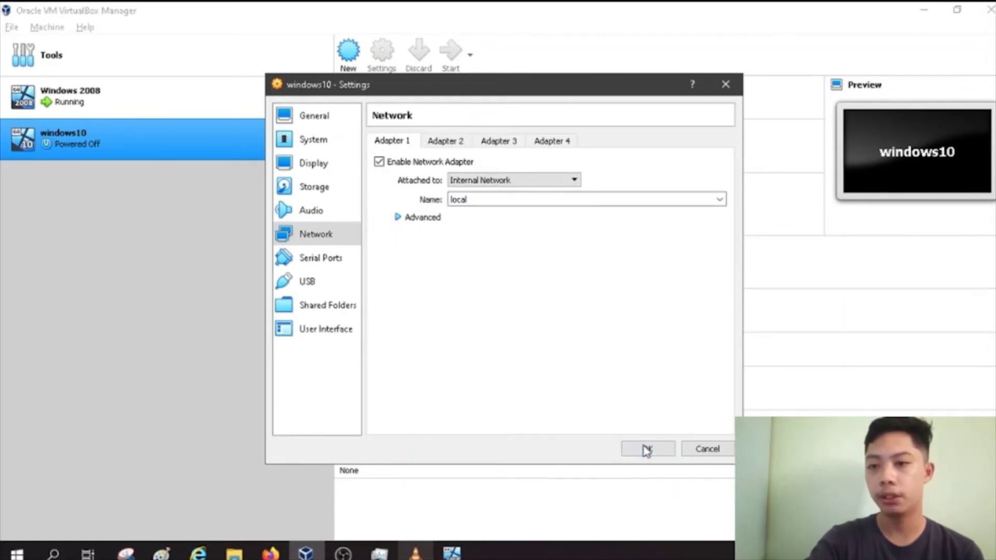
left_click(453, 56)
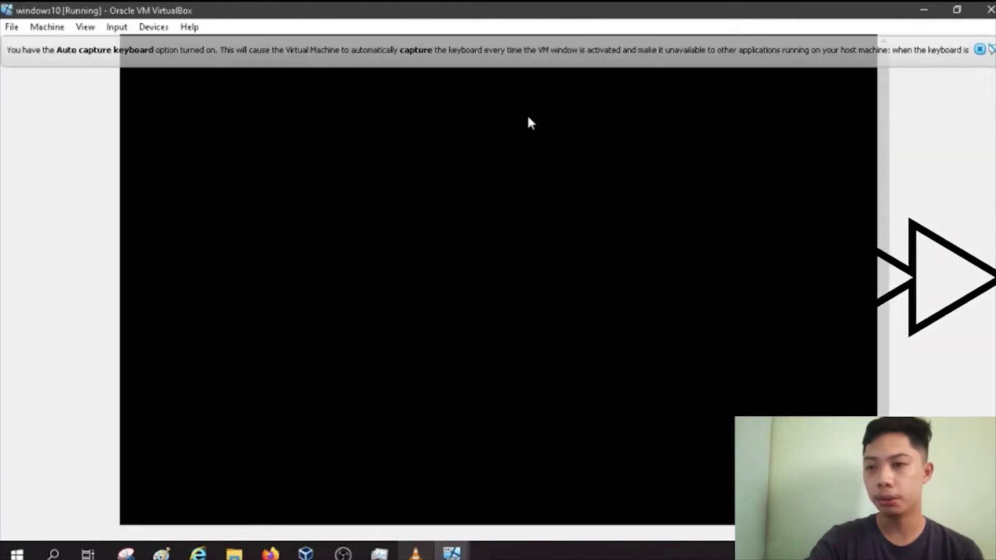
Step: Restore the windows10 VM window, dock it at the left edge, dismiss the notice, and stretch it to full height
double_click(445, 10)
left_click_drag(679, 167, 986, 171)
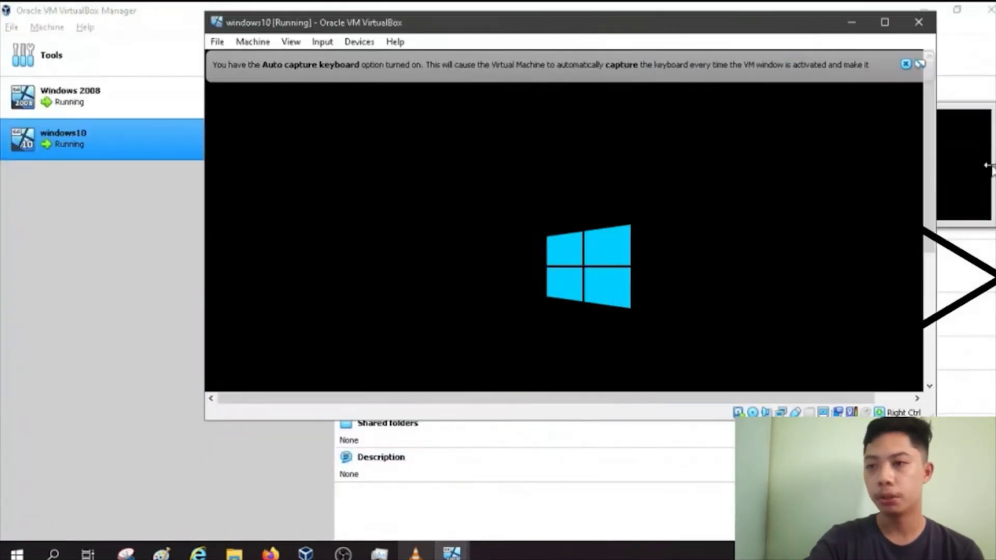
left_click_drag(542, 24, 352, 35)
left_click(757, 65)
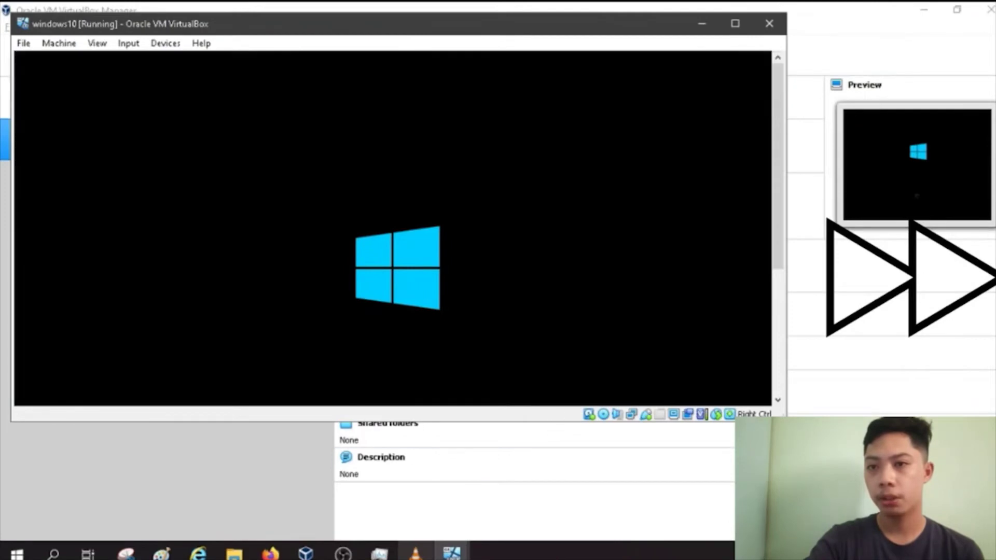
left_click_drag(456, 421, 468, 537)
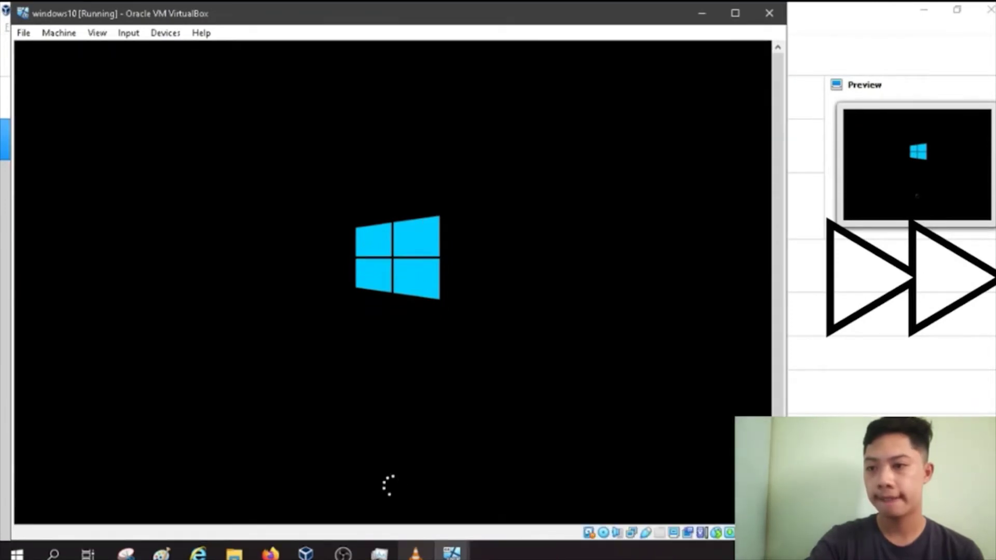
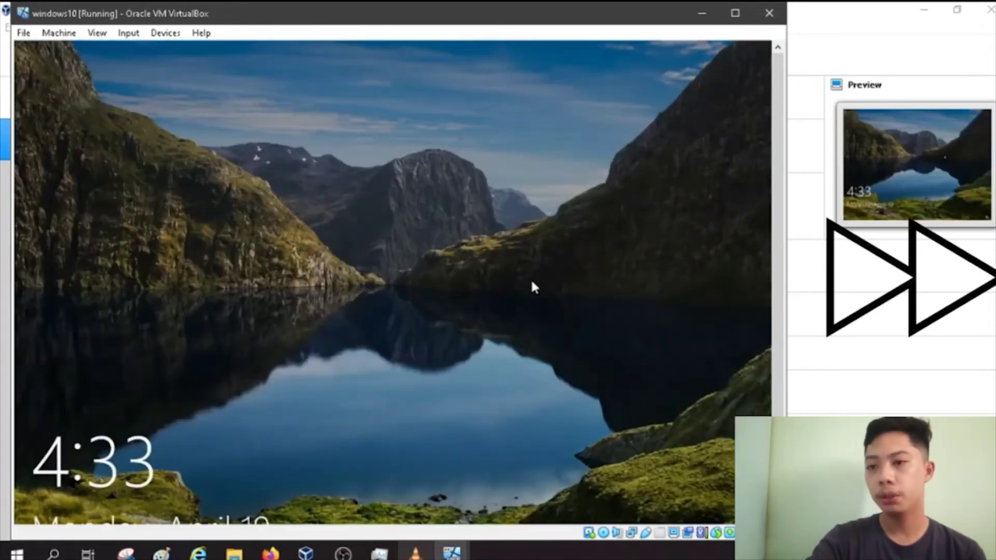
Step: Dismiss the lock screen, maximize the VM window and sign in with the account password
left_click(531, 278)
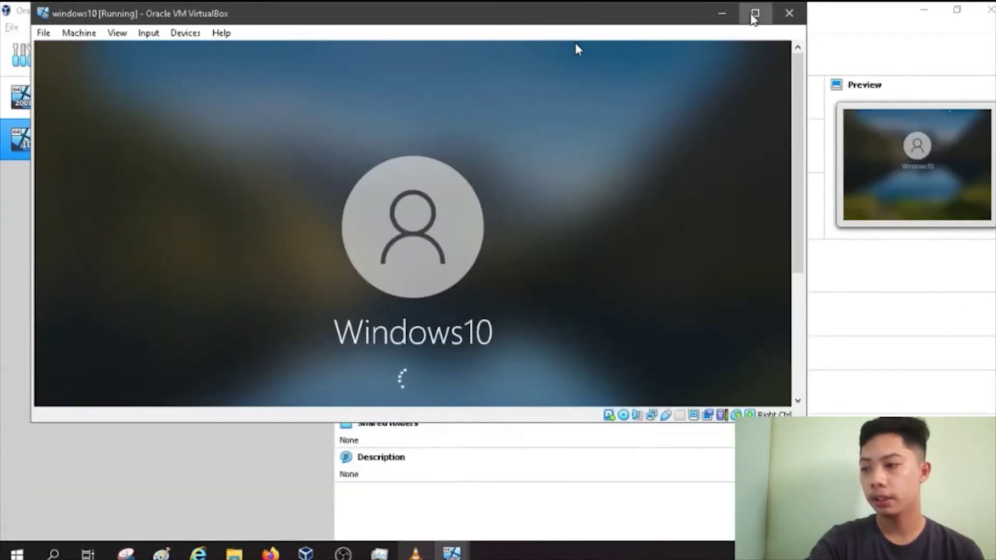
left_click(755, 14)
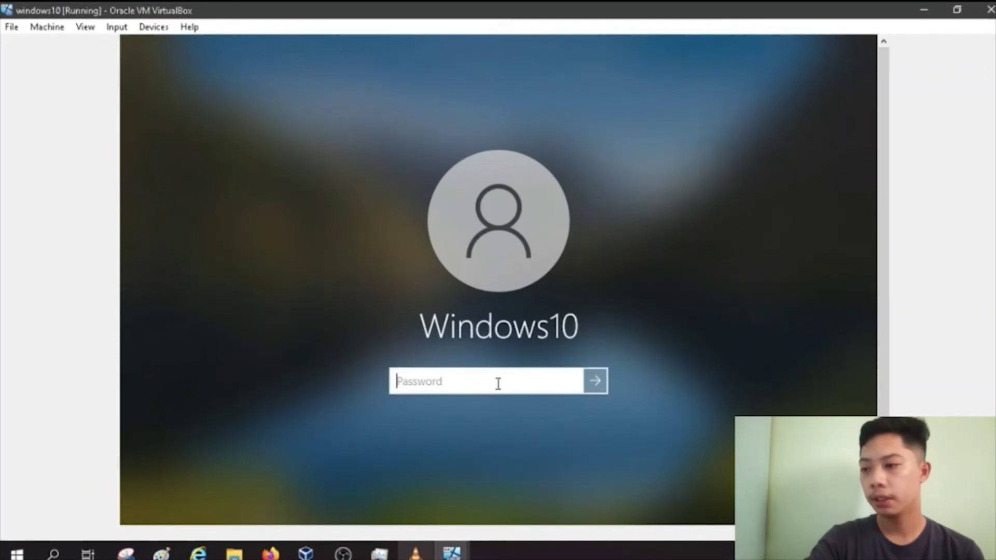
type("•")
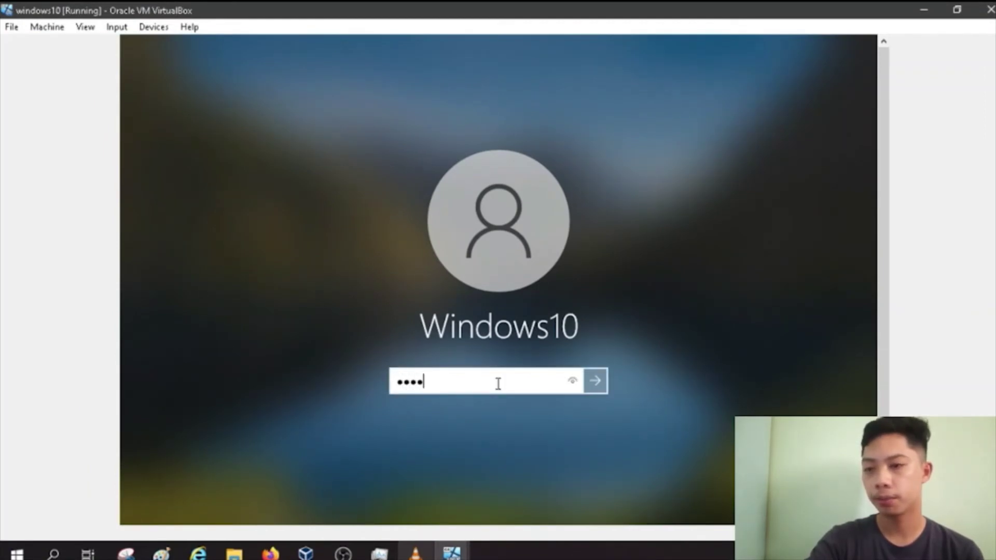
key("Return")
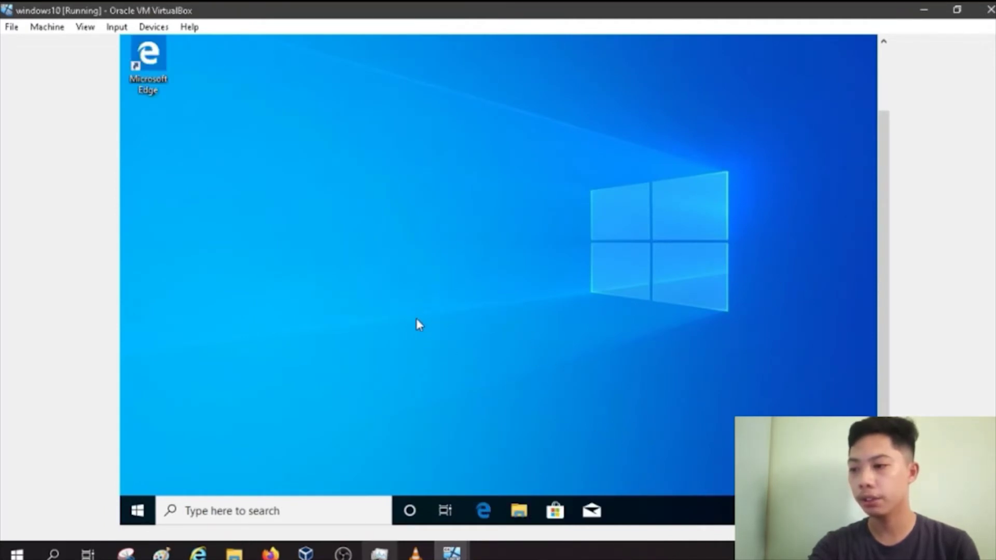
Step: Open Network & Internet settings' adapter options and select the Ethernet adapter on COS.local
right_click(778, 511)
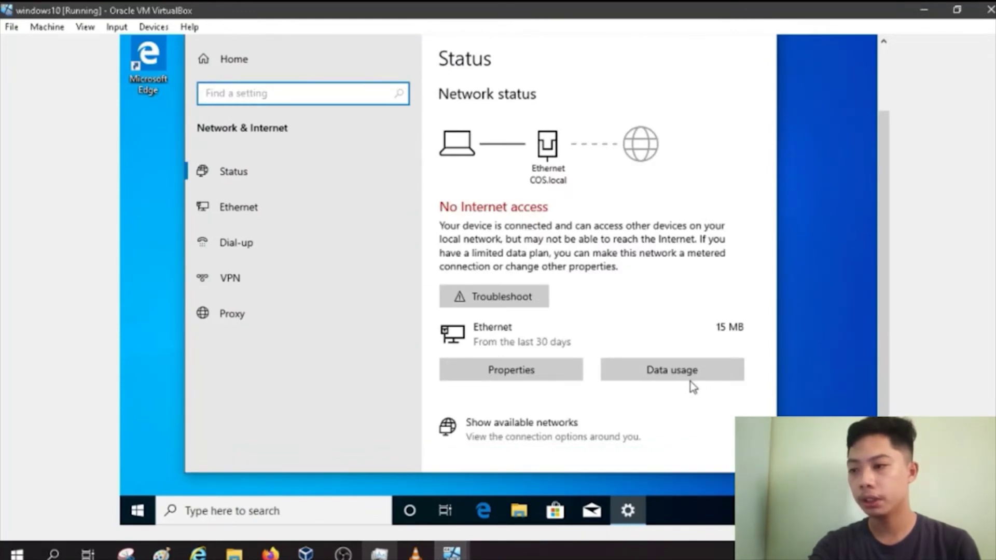
left_click(543, 183)
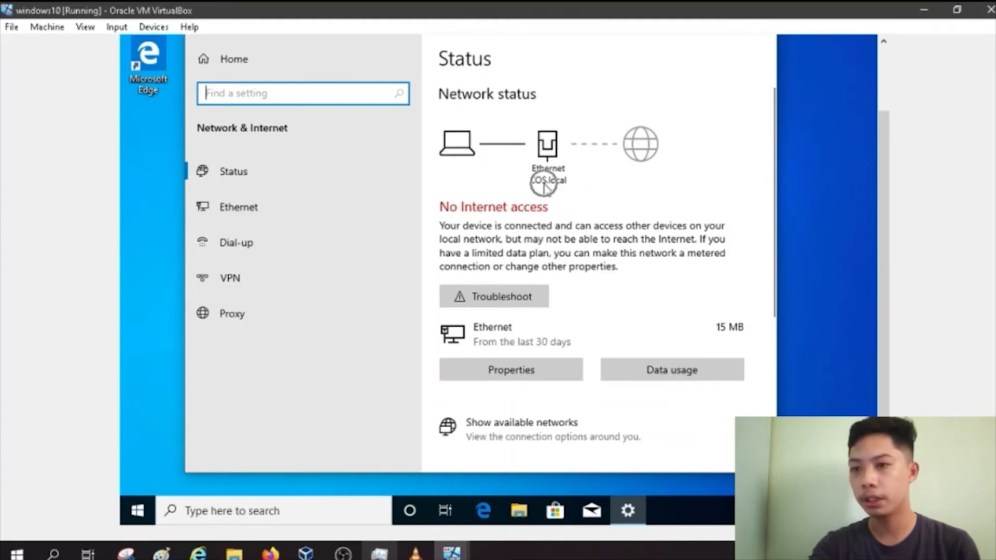
scroll(550, 218, "down", 5)
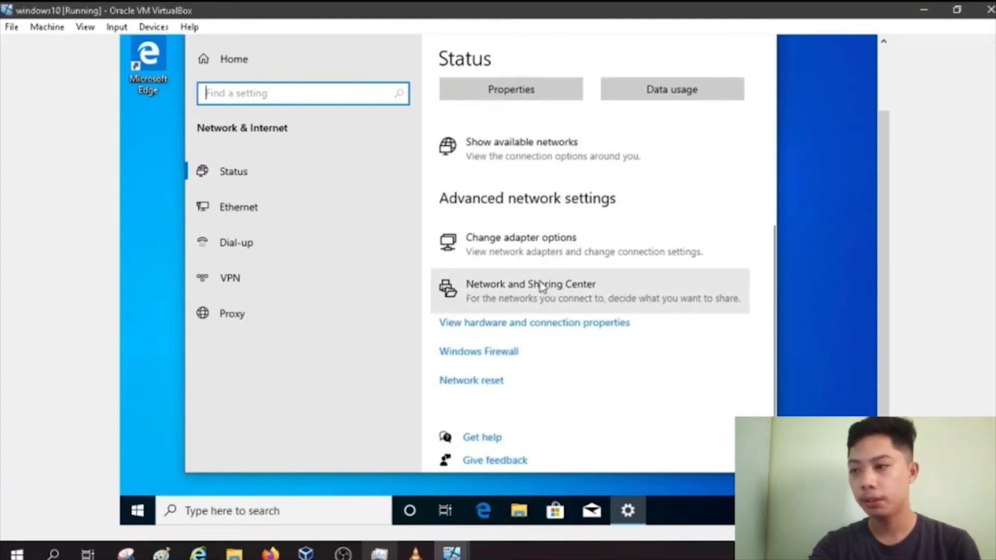
left_click(493, 254)
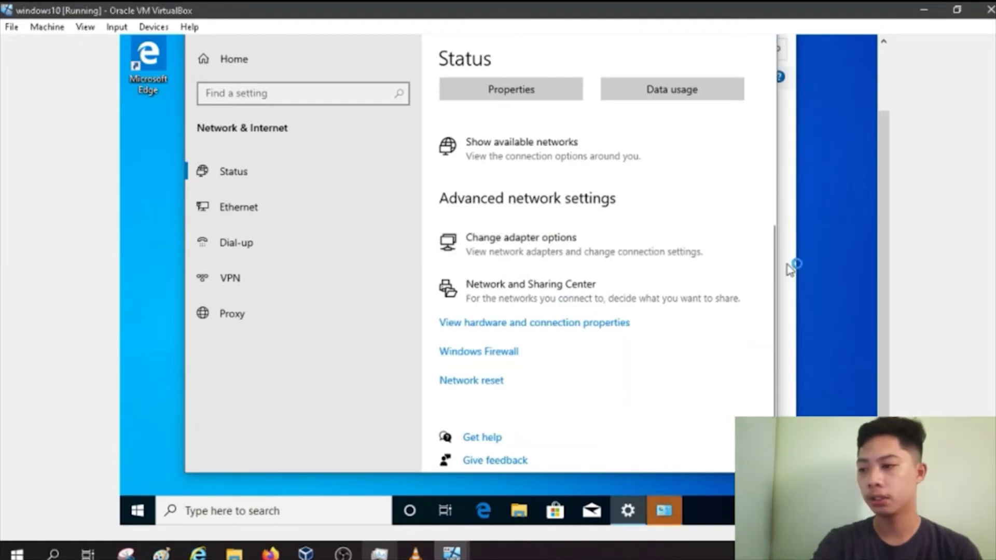
left_click(287, 123)
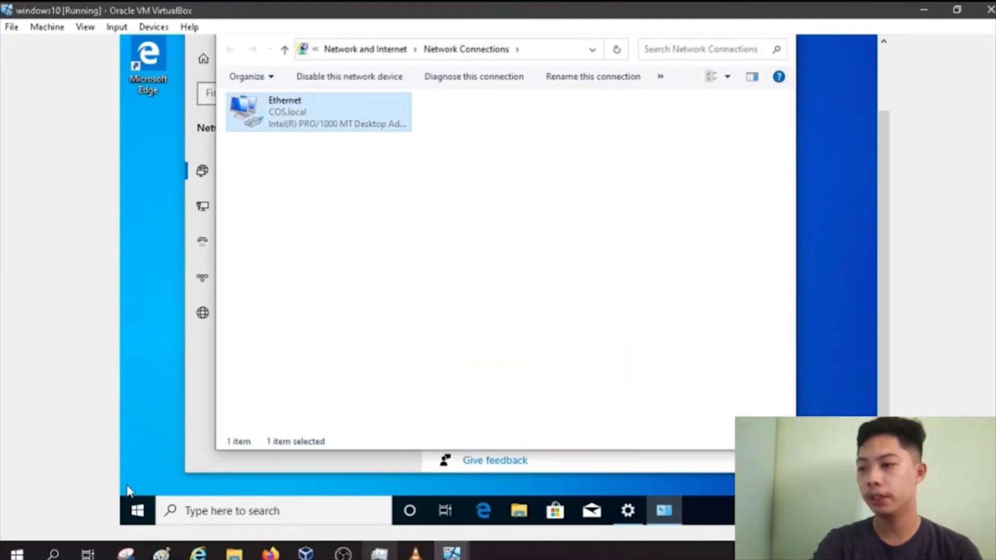
Step: Open Command Prompt via cmd search and run ipconfig
left_click(200, 513)
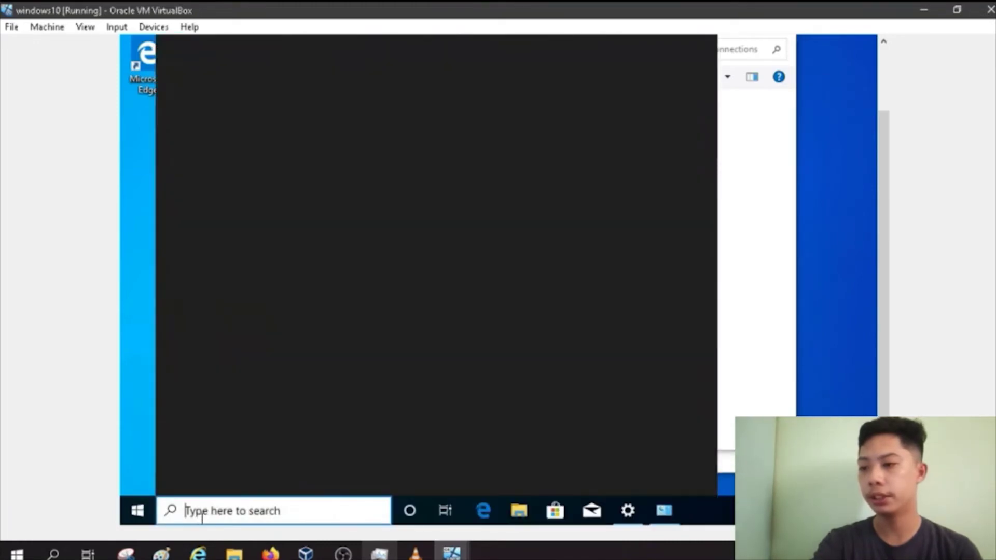
type("cmd")
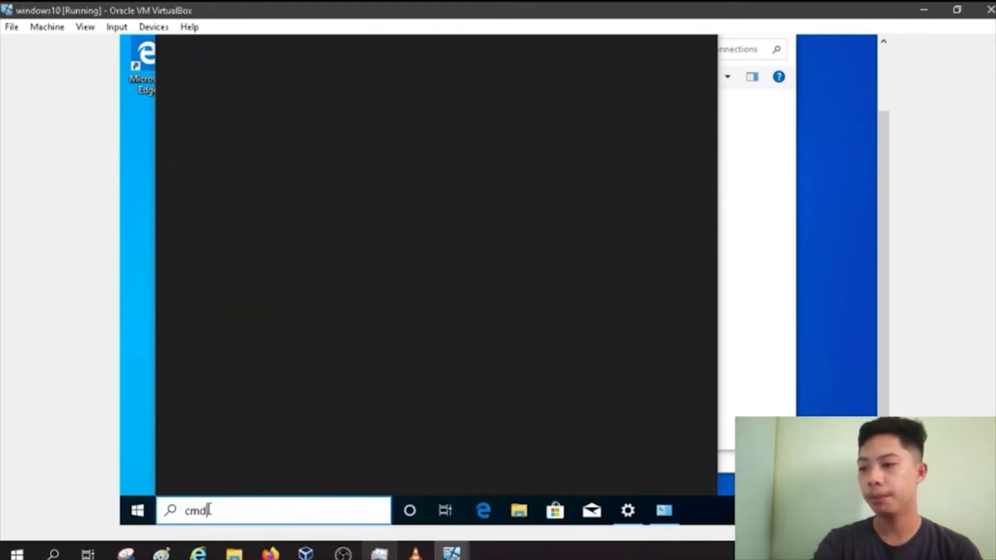
key("Return")
left_click(639, 278)
type("i")
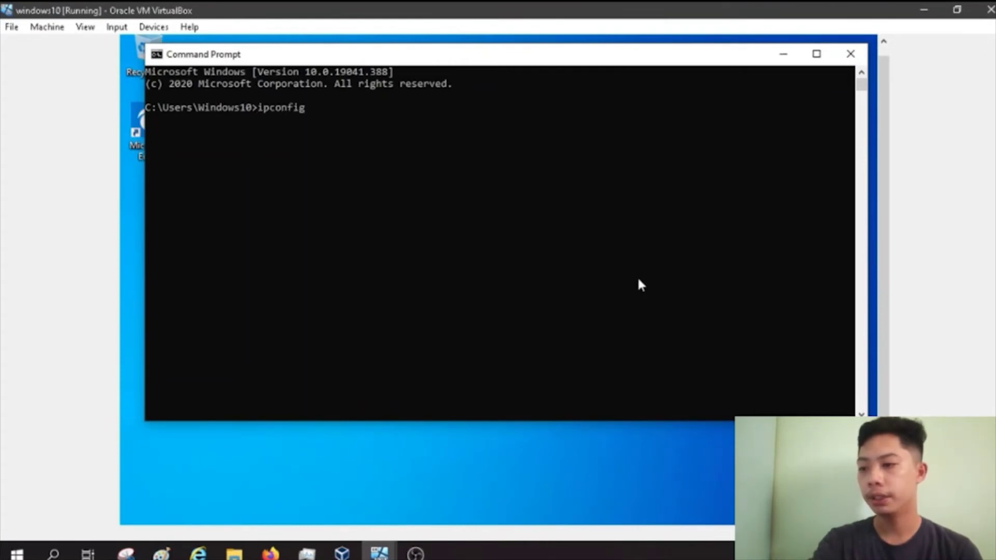
type("pconfig")
key("Return")
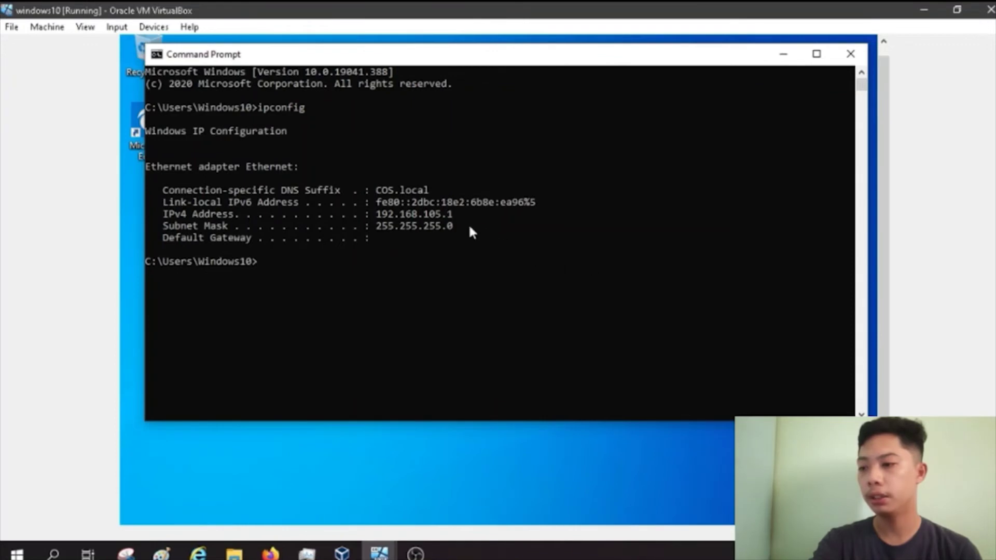
Step: Highlight the IPv4 address 192.168.105.1 and the COS.local suffix, then close Command Prompt
left_click_drag(458, 213, 382, 196)
left_click(433, 192)
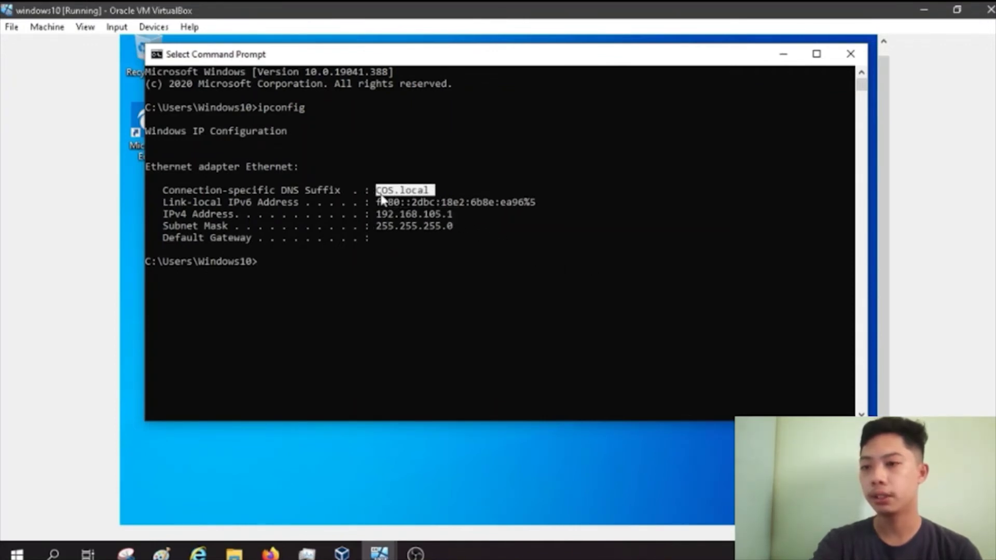
left_click(853, 61)
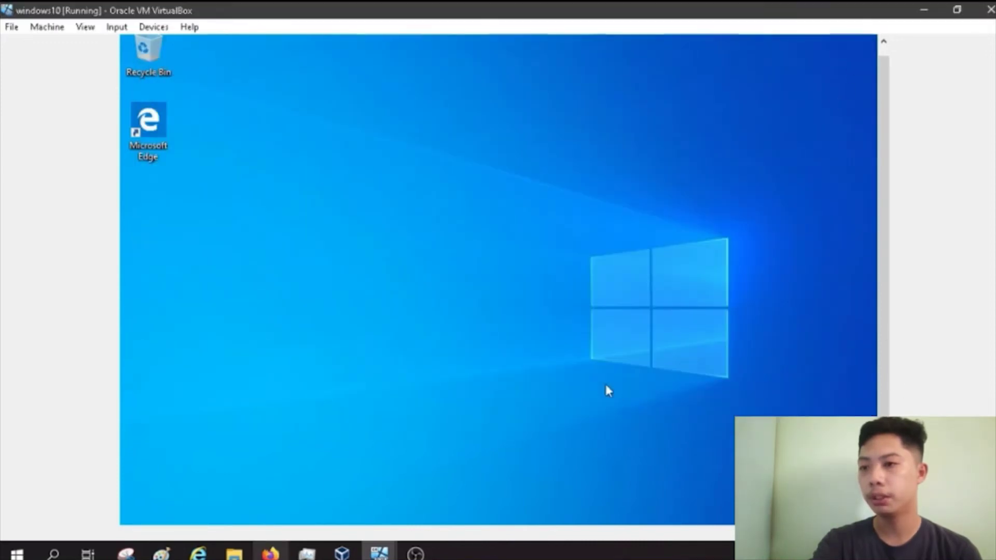
Step: On the Windows 2008 server, expand Group Policy Management down to COS.local's Default Domain Policy
mouse_move(385, 532)
left_click(299, 493)
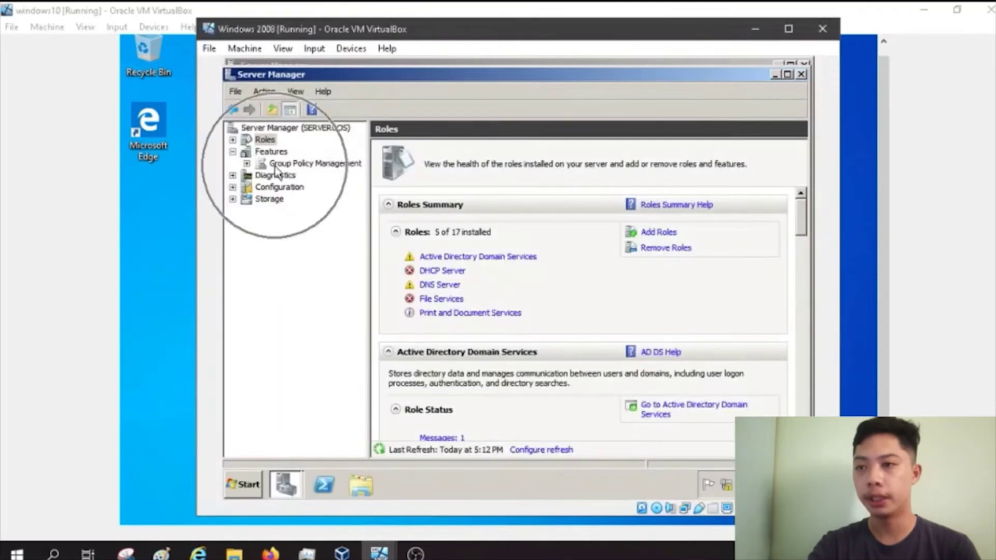
left_click(247, 164)
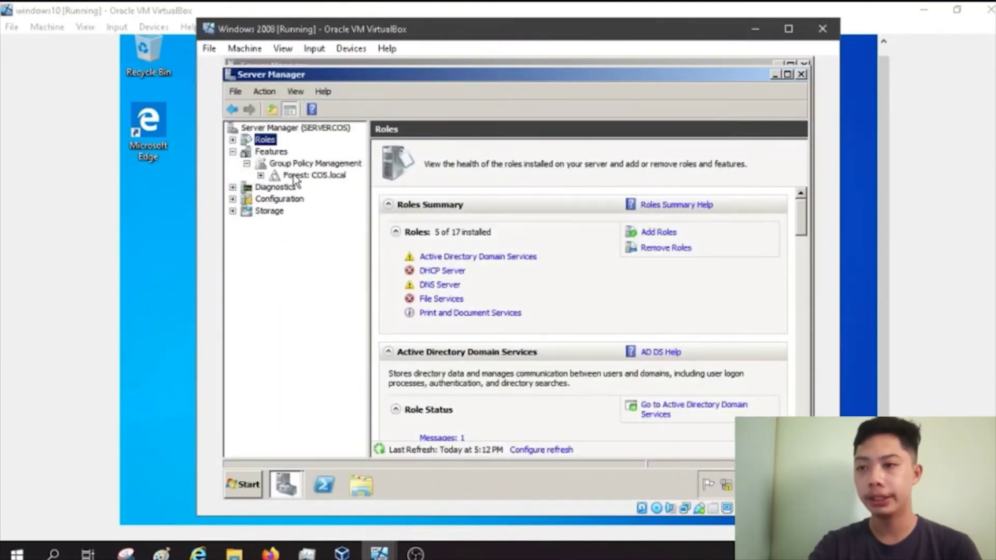
left_click(261, 175)
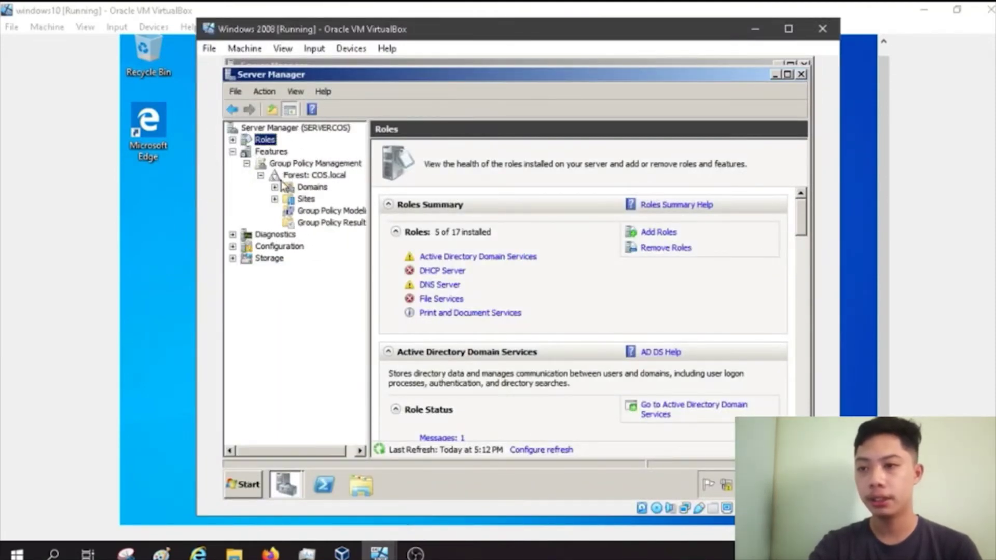
left_click(275, 187)
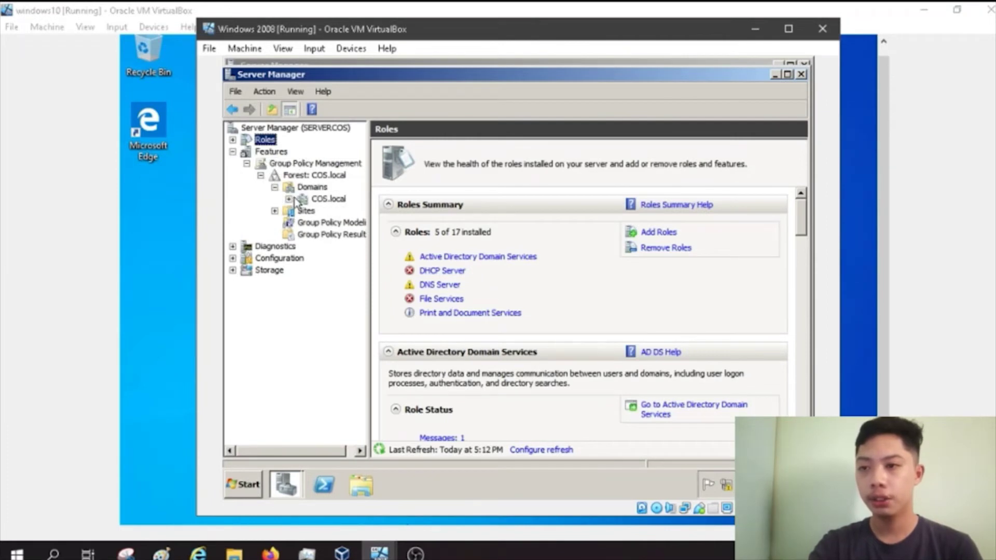
left_click(289, 199)
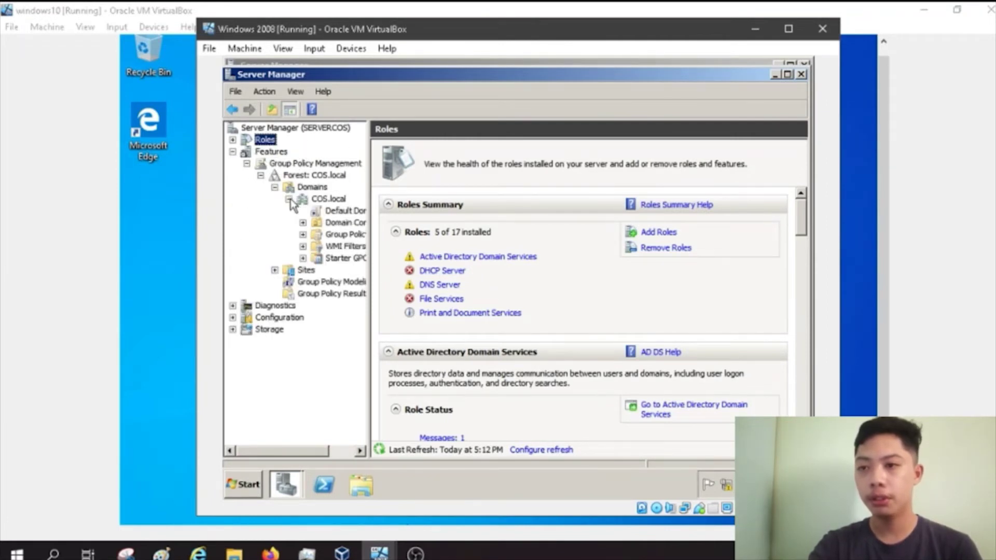
left_click(331, 215)
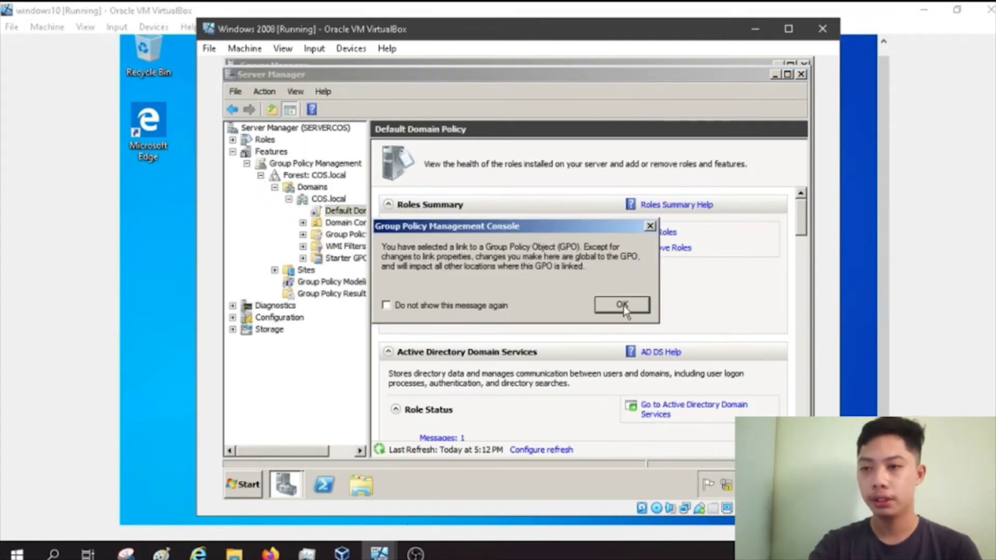
left_click(622, 305)
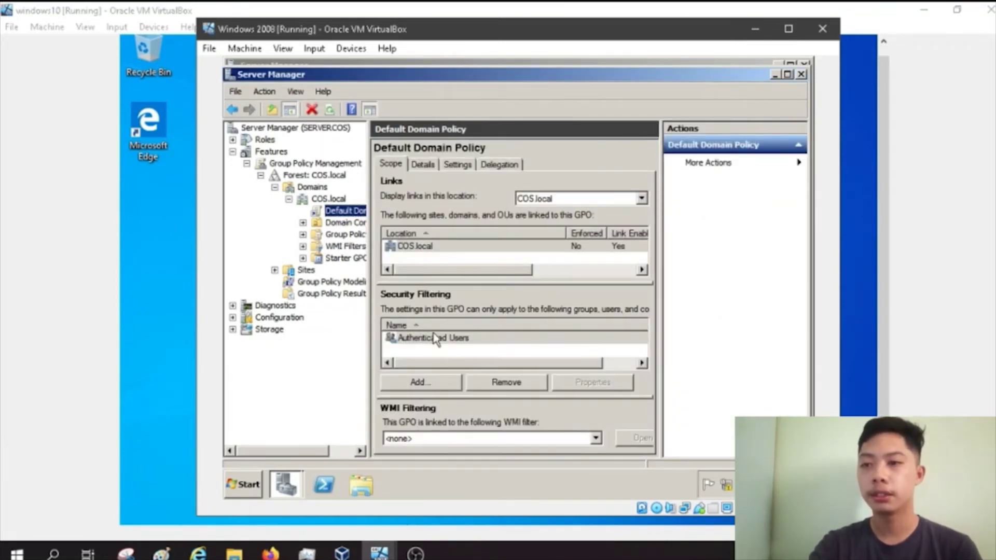
Step: Add Group F to the policy's security filtering, then return to the Windows 10 client
left_click(433, 386)
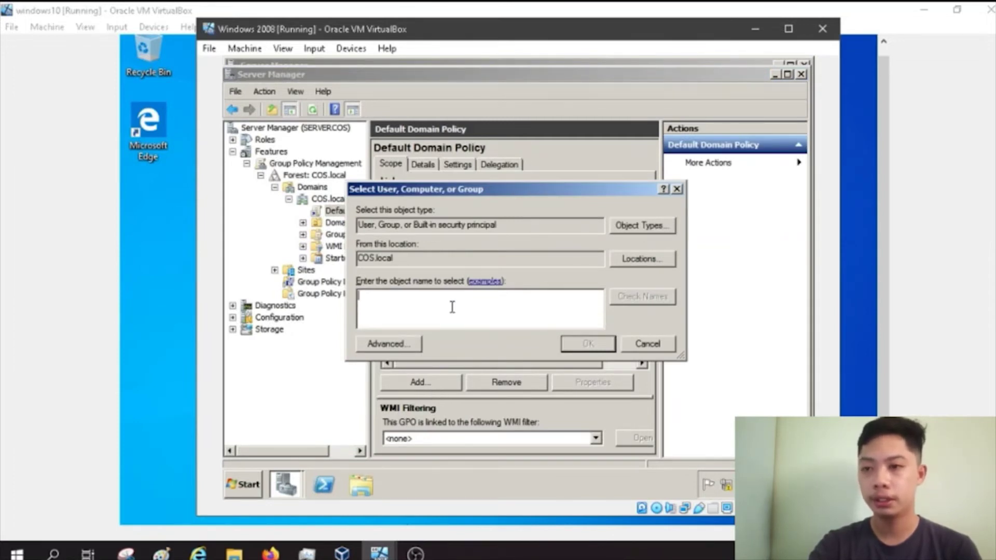
type("gr")
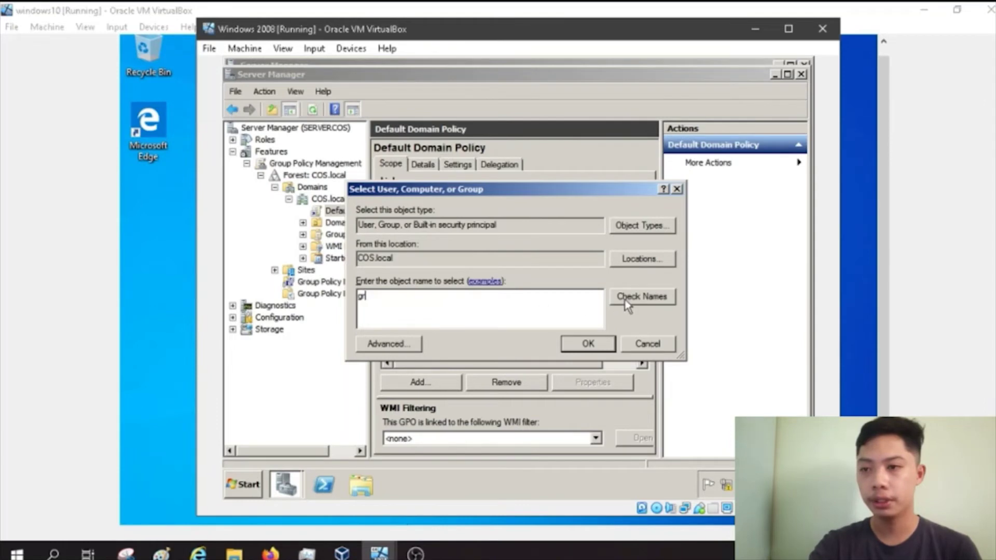
left_click(627, 305)
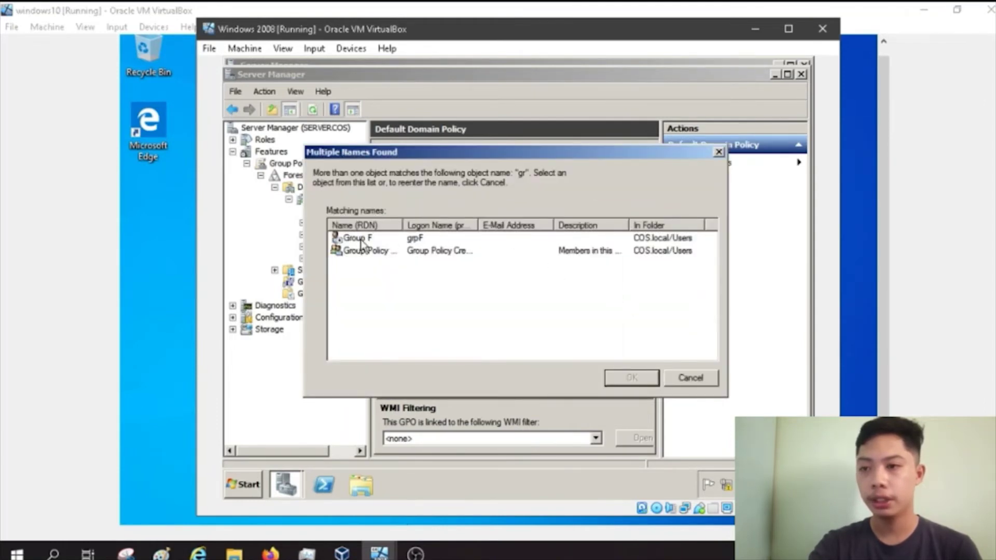
left_click(366, 242)
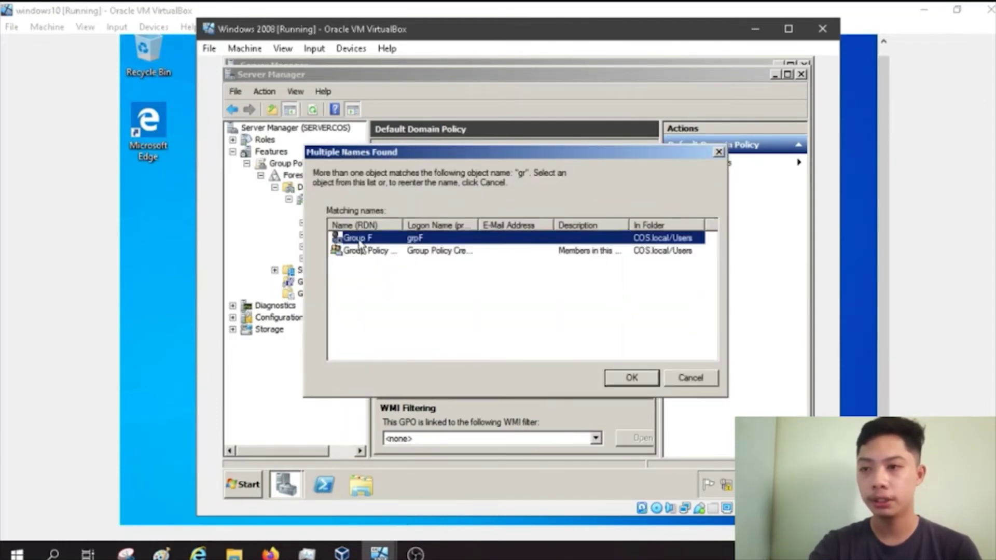
left_click(359, 239)
left_click(359, 240)
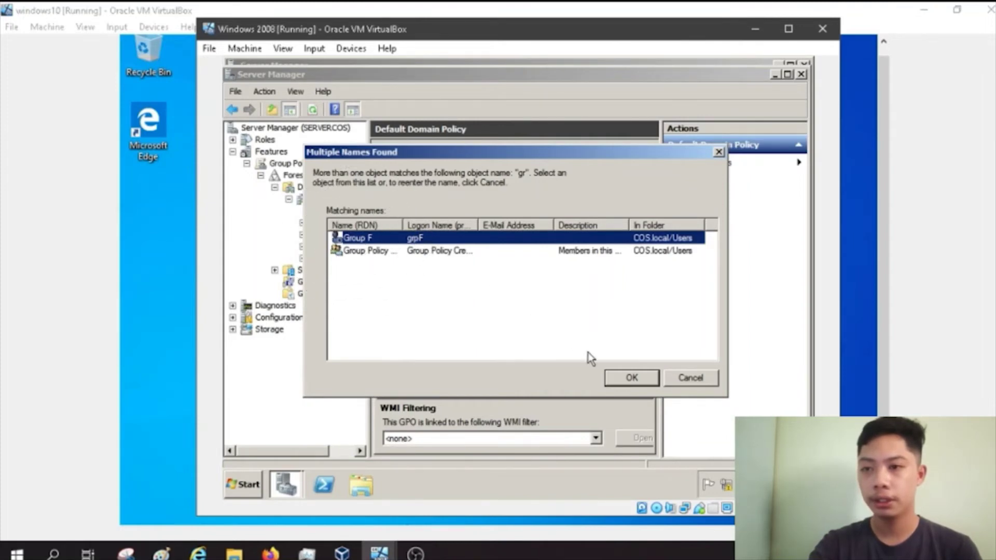
left_click(628, 377)
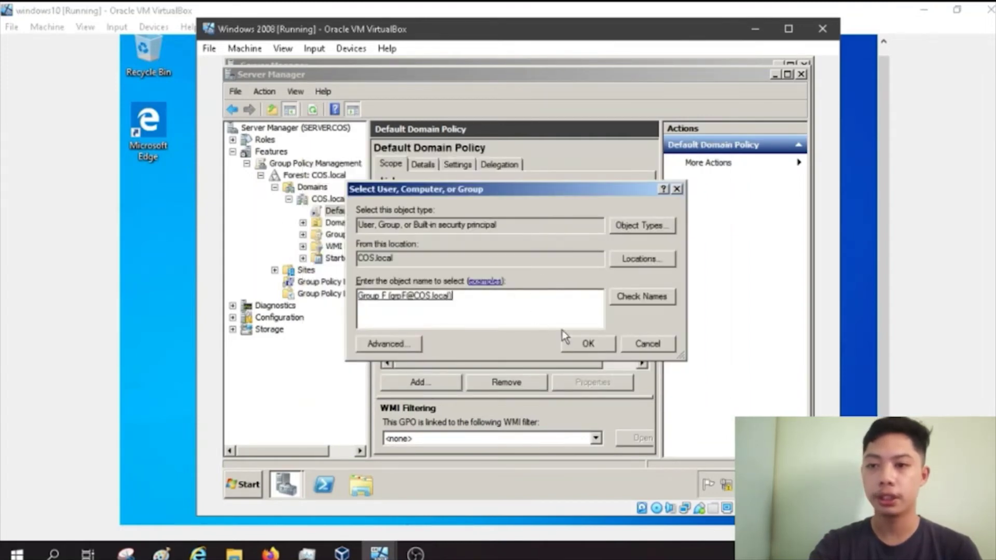
left_click(593, 344)
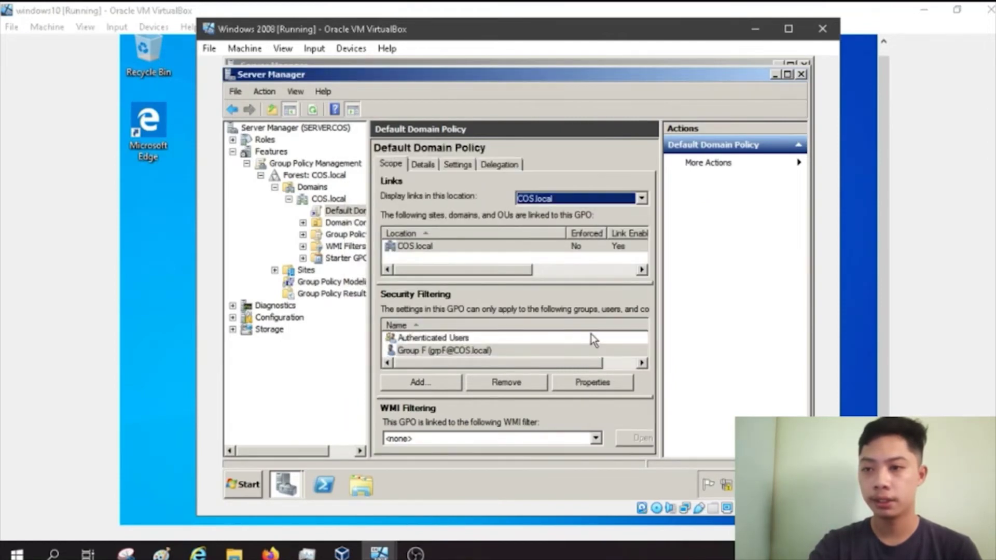
left_click(459, 354)
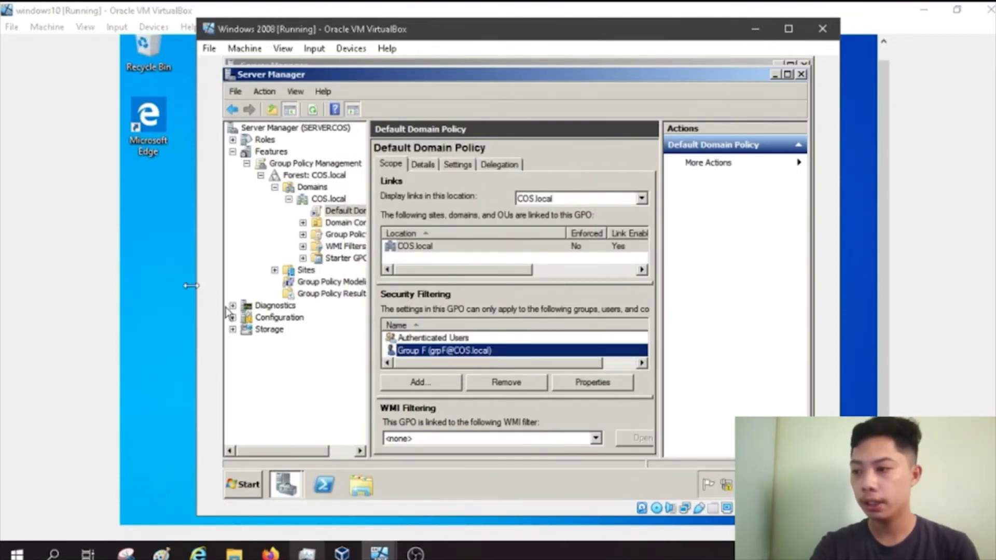
left_click(156, 308)
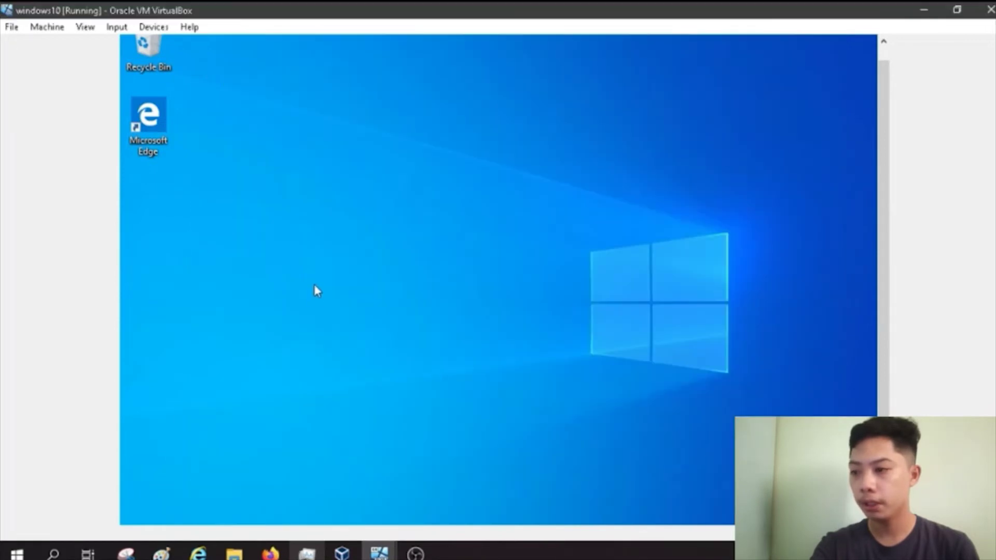
Step: Open This PC's Properties from File Explorer and its Change settings for computer name and domain
mouse_move(885, 290)
left_mouse_down()
mouse_move(880, 360)
mouse_move(882, 306)
left_mouse_up()
left_click(518, 511)
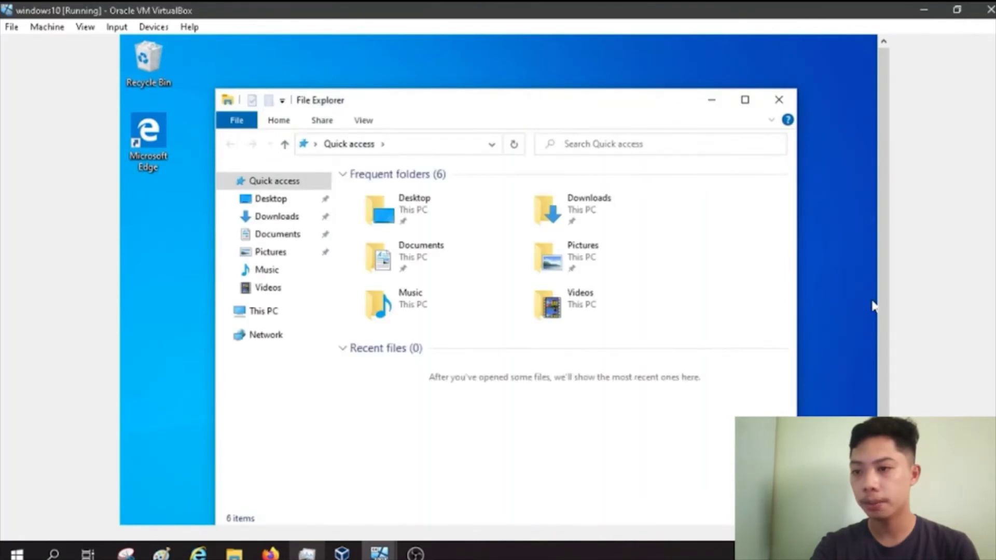
left_click(248, 314)
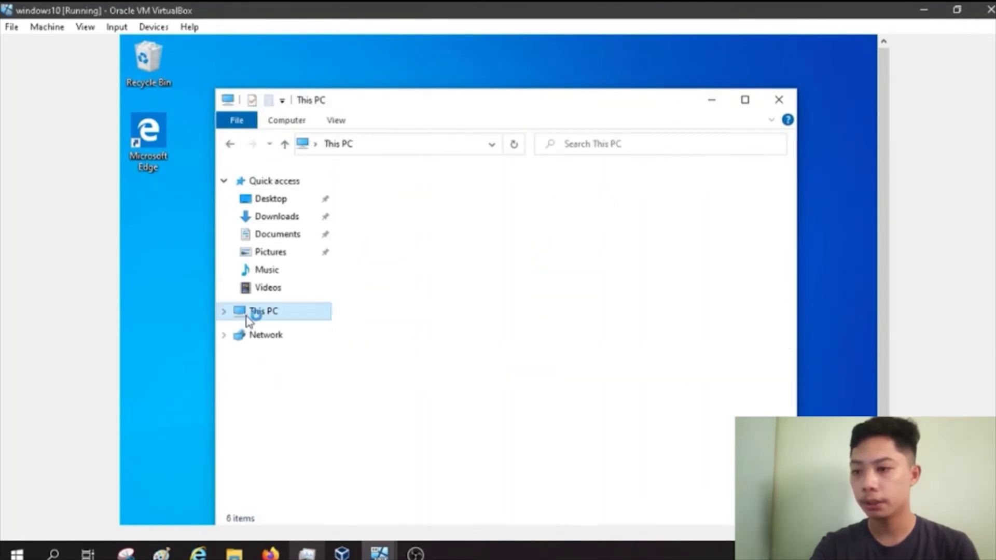
right_click(247, 317)
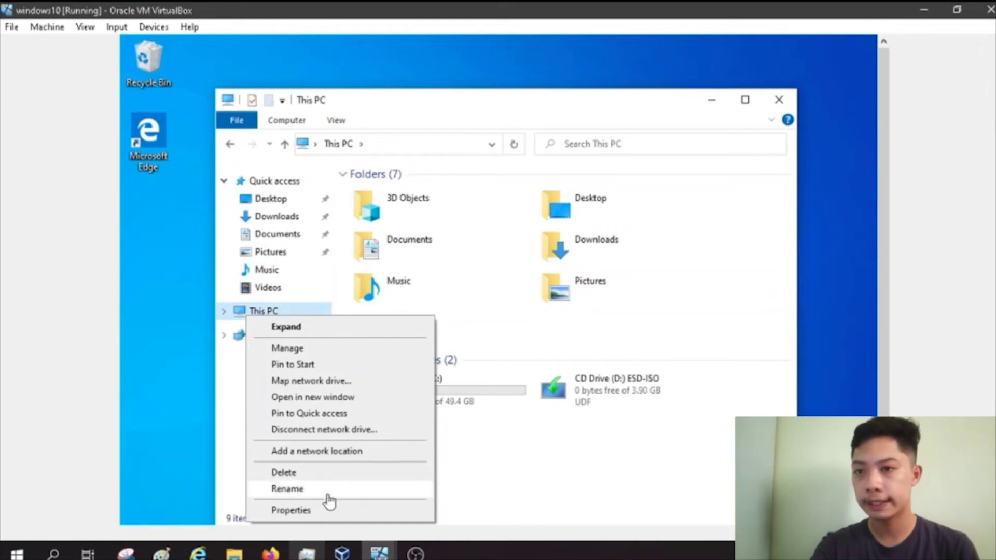
left_click(330, 512)
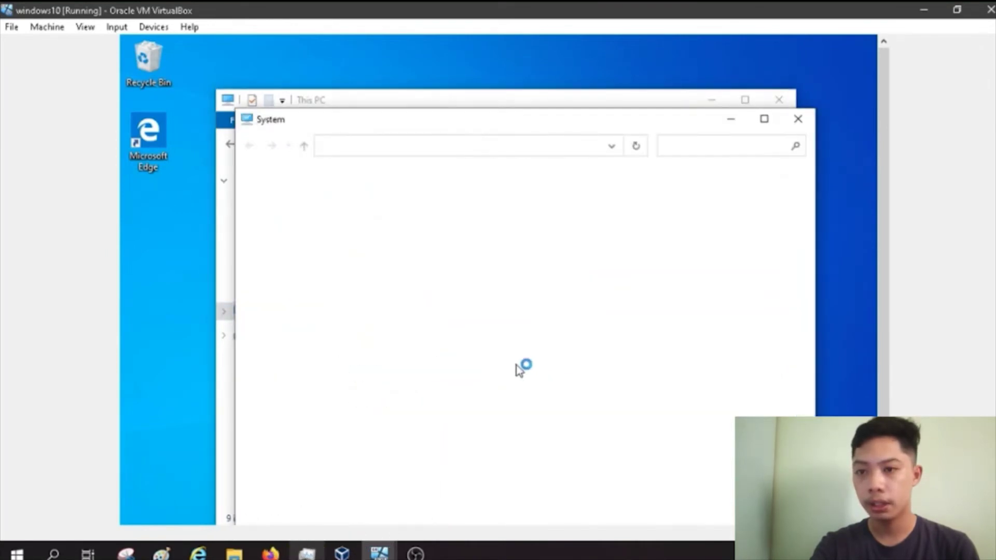
left_click_drag(620, 130, 584, 60)
left_click(729, 335)
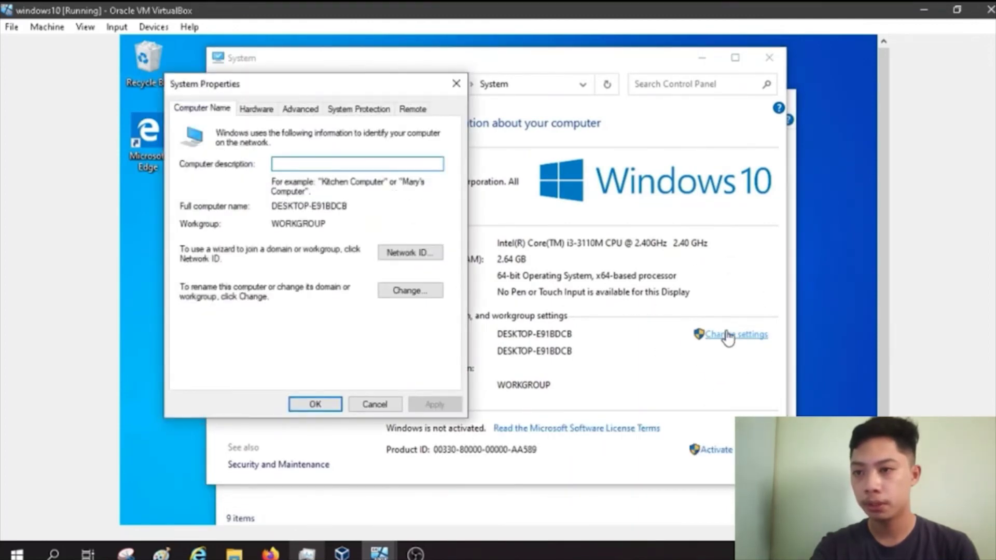
Step: Allow remote connections to this computer on the Remote tab and apply
left_click(412, 110)
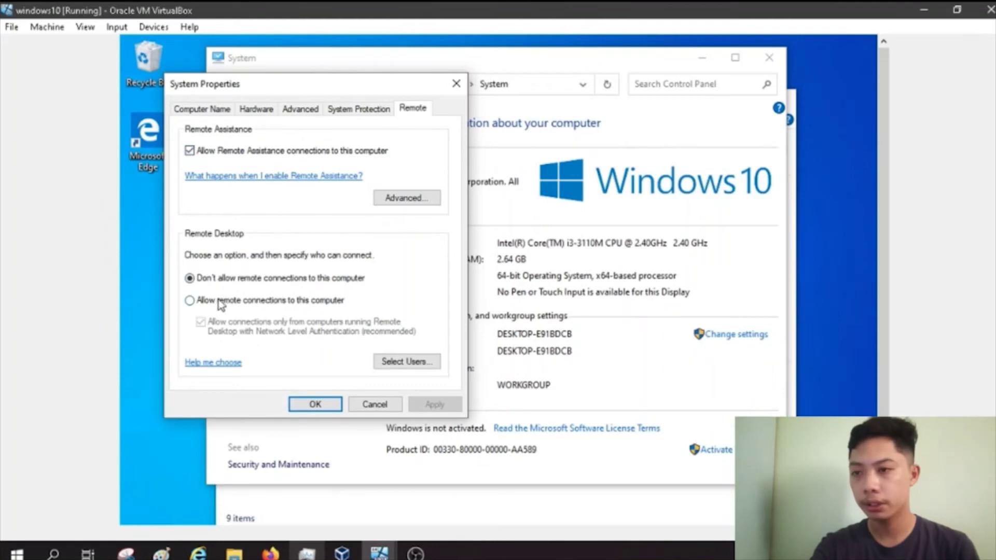
left_click(191, 302)
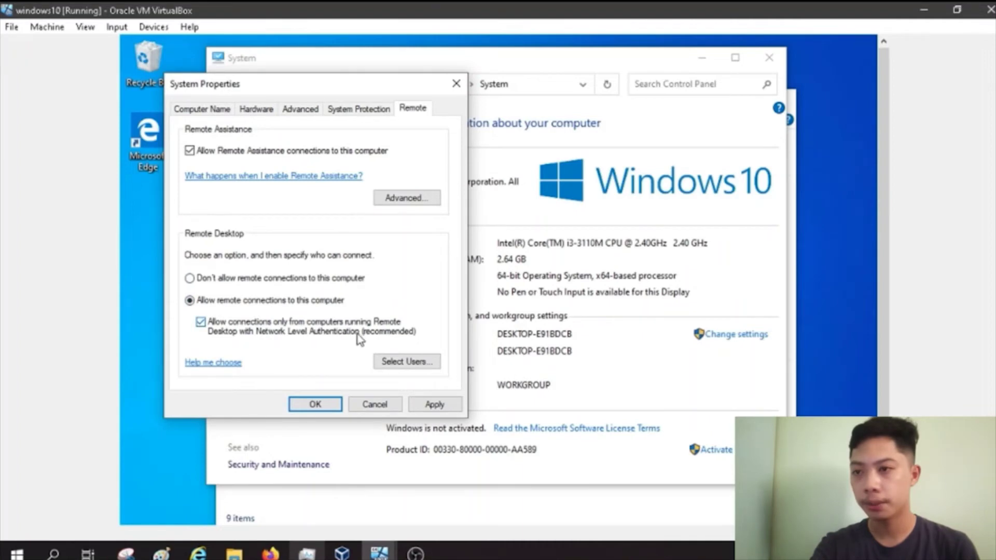
left_click(424, 408)
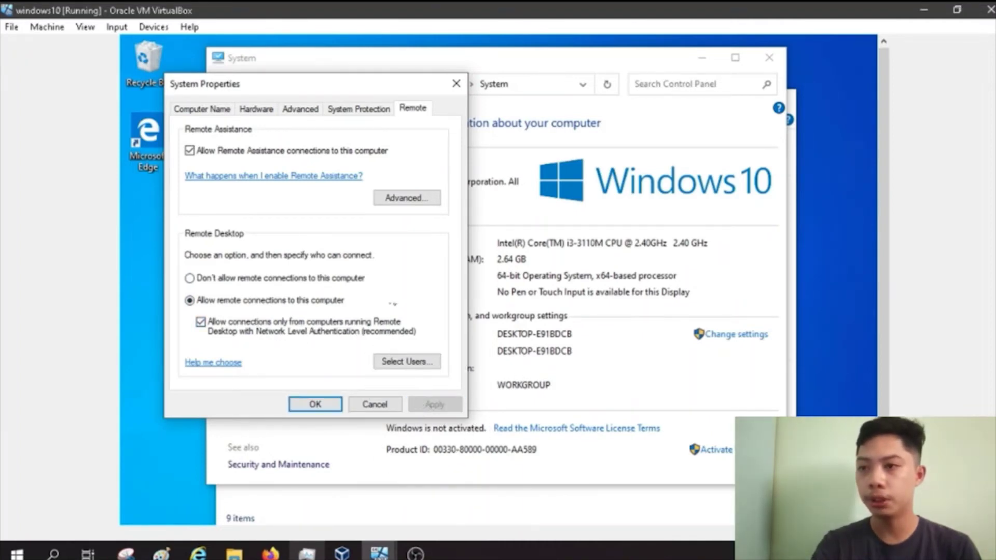
Step: Rename the computer from DESKTOP-E91BDCB to ClientCOS and make it a member of domain COS
left_click(217, 111)
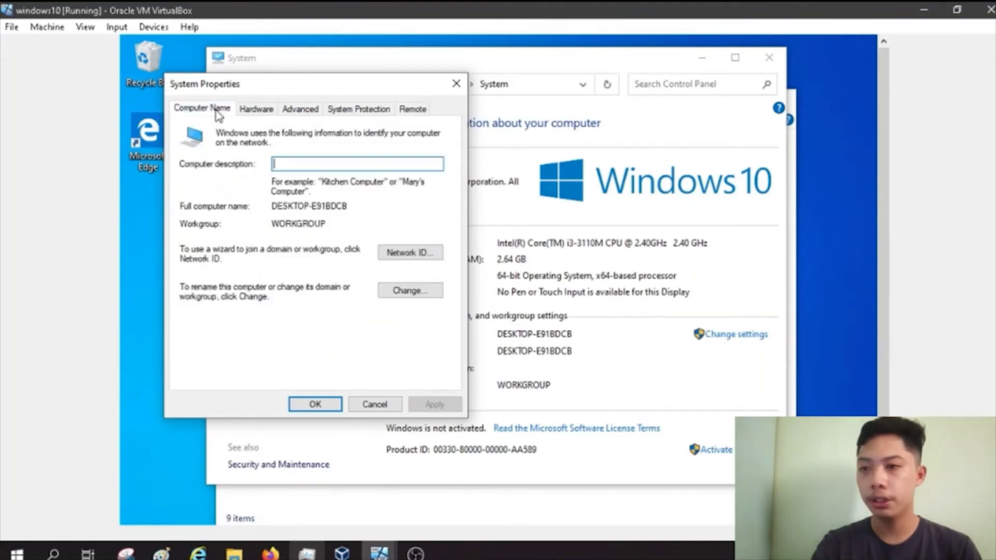
left_click(403, 292)
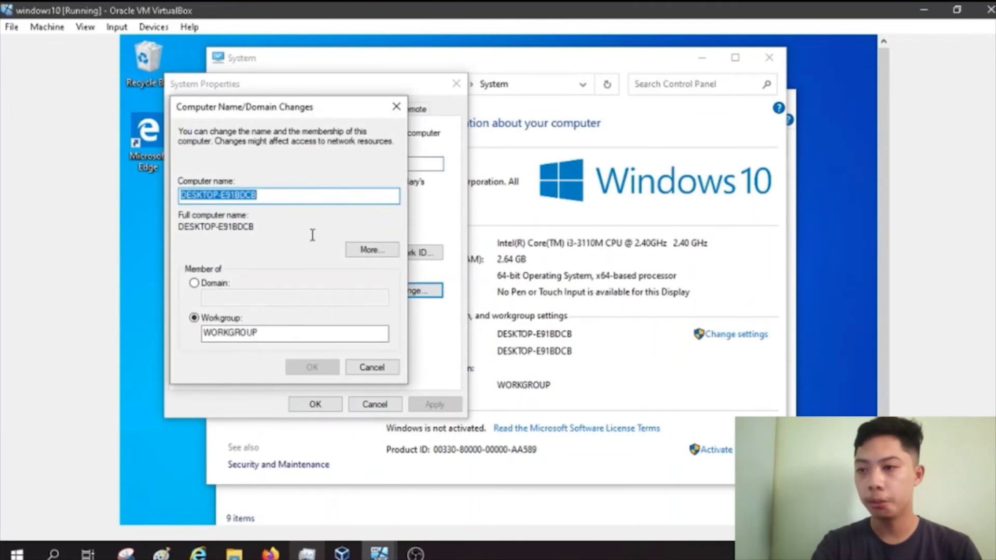
left_click(209, 285)
left_click(226, 297)
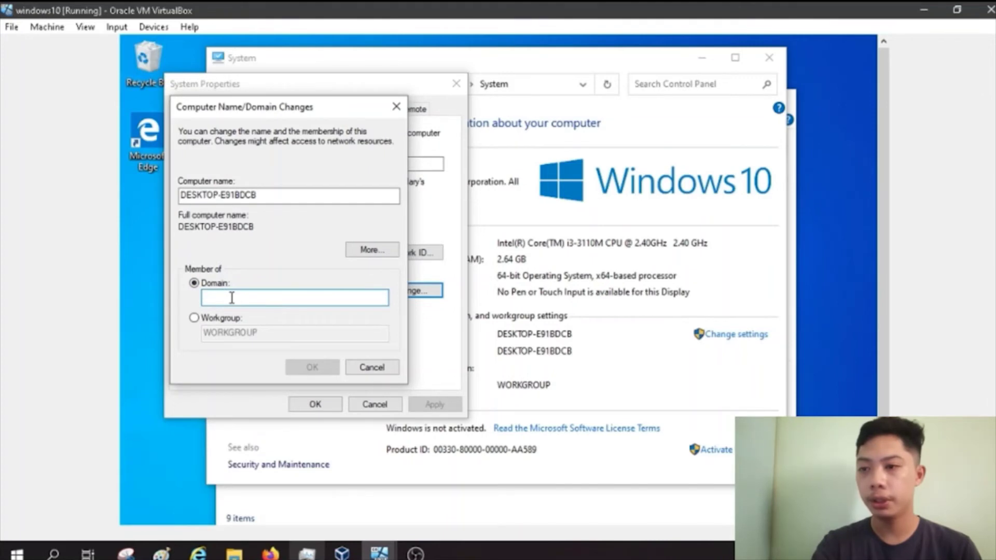
type("COS.local")
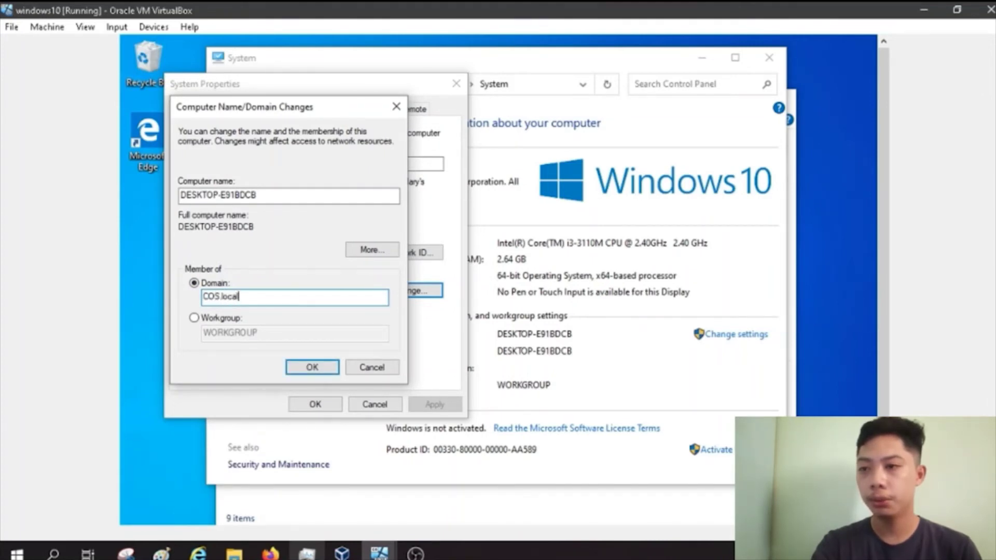
left_click_drag(269, 196, 144, 195)
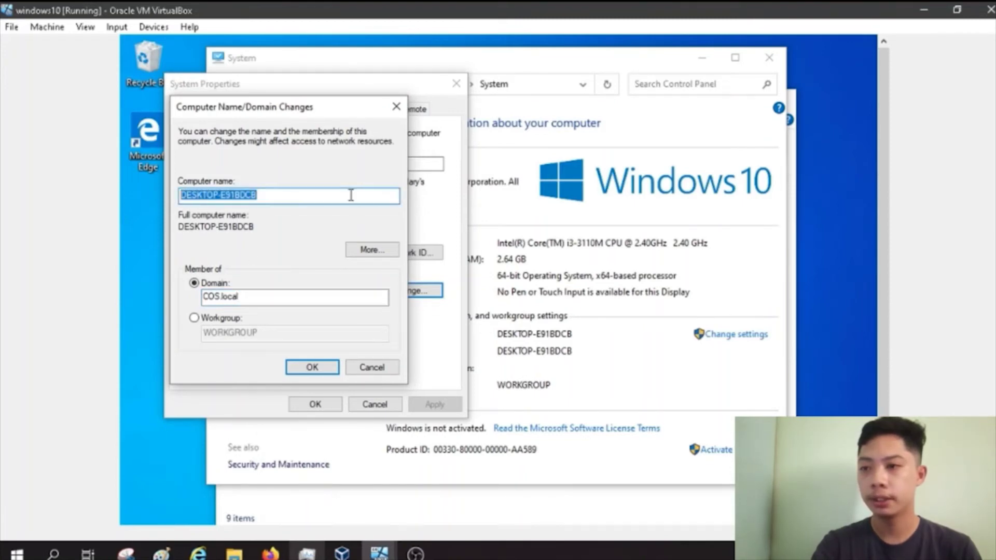
type("Client")
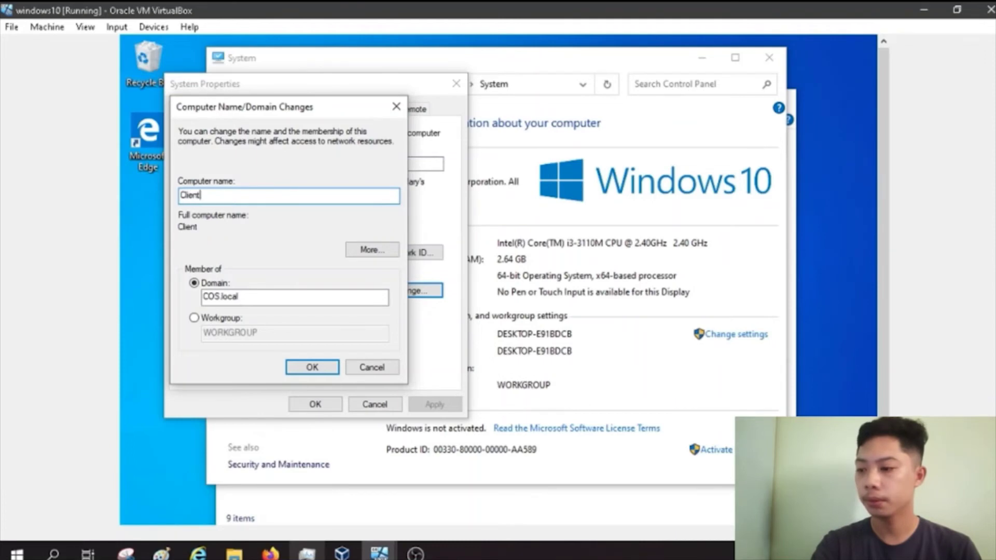
type("COS")
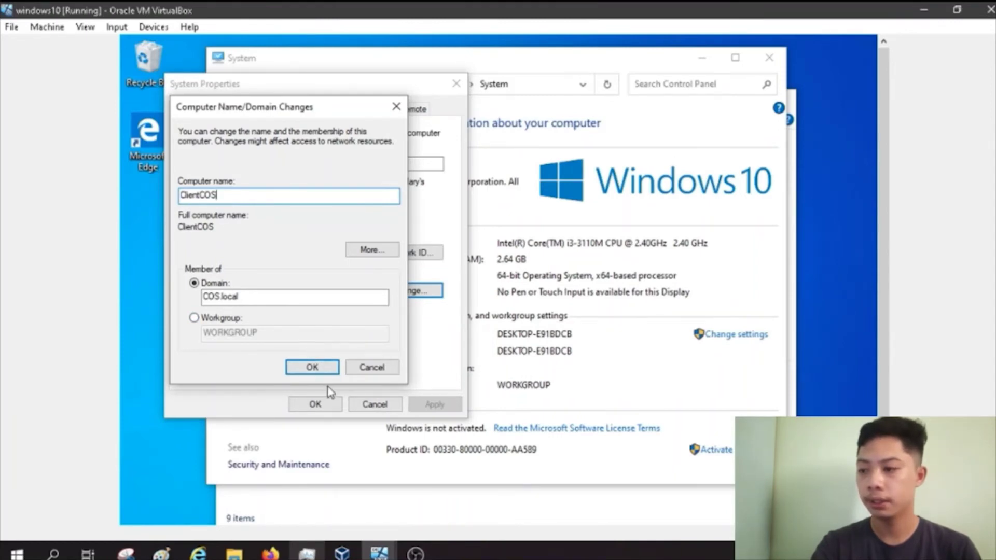
left_click(314, 367)
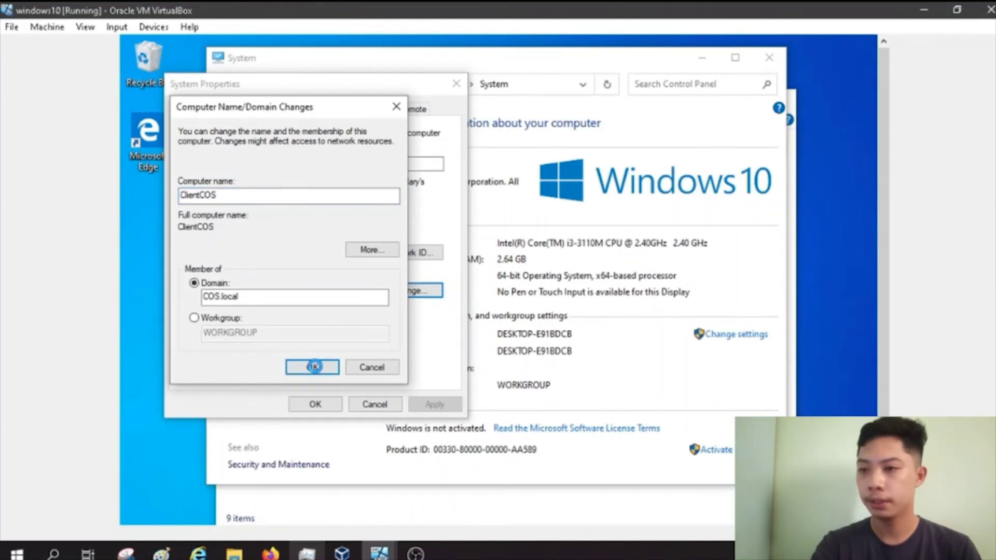
Step: Submit the domain join, authenticating with the domain administrator account and its password
left_click(314, 367)
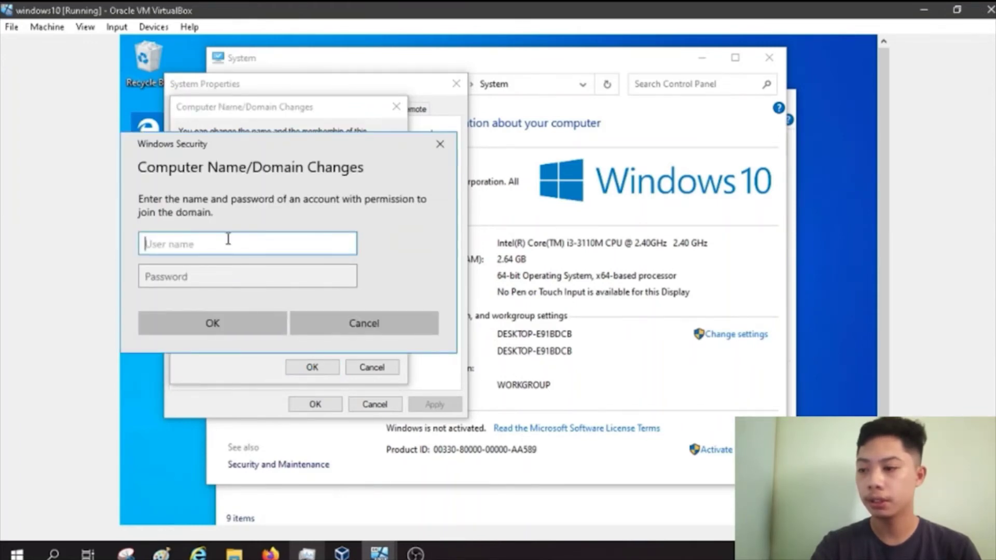
type("Adm")
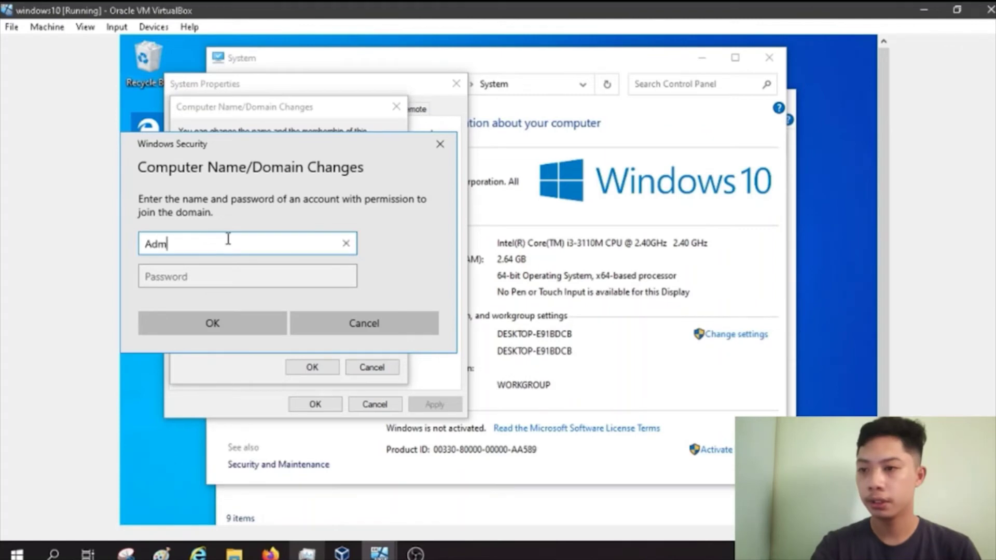
type("inistrator")
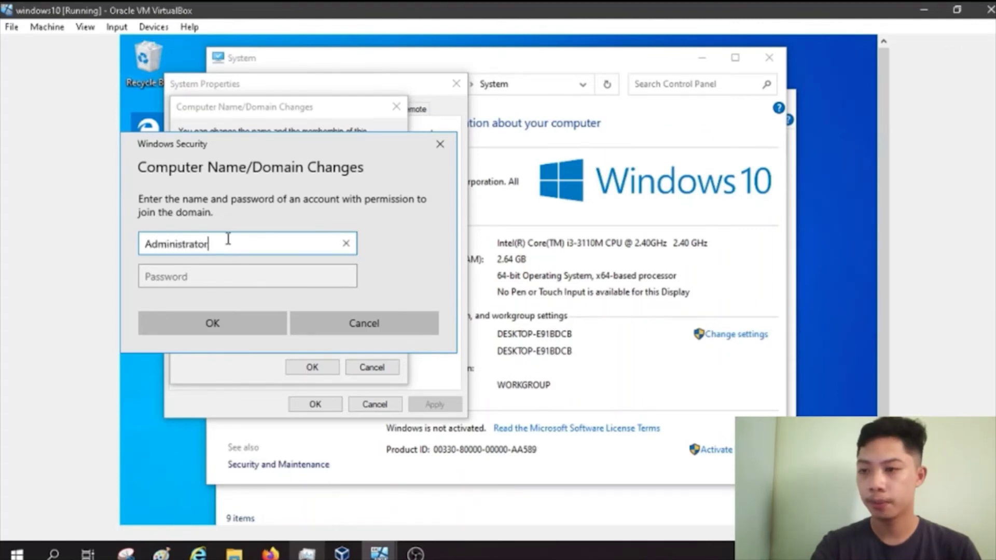
key("Tab")
type("P@ssw0rd1")
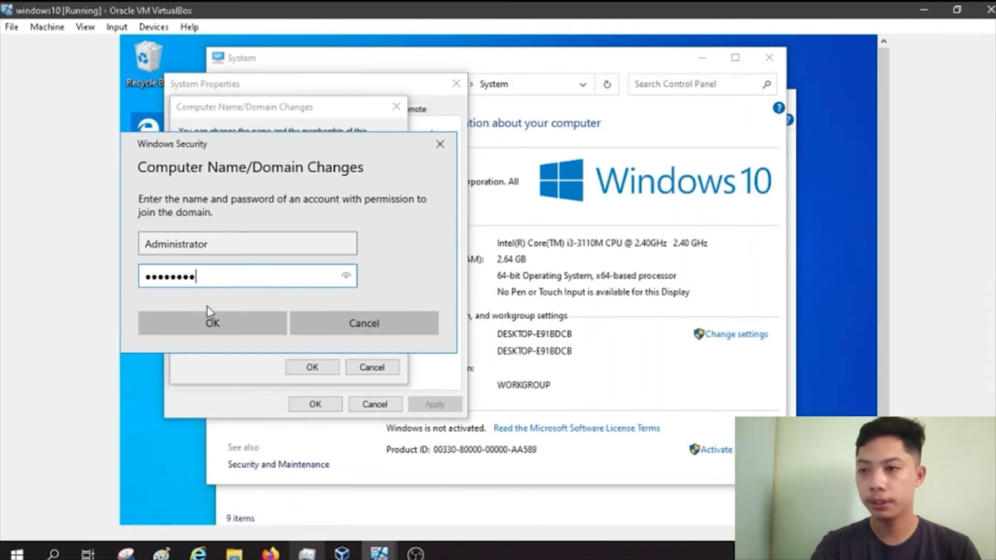
left_click(196, 318)
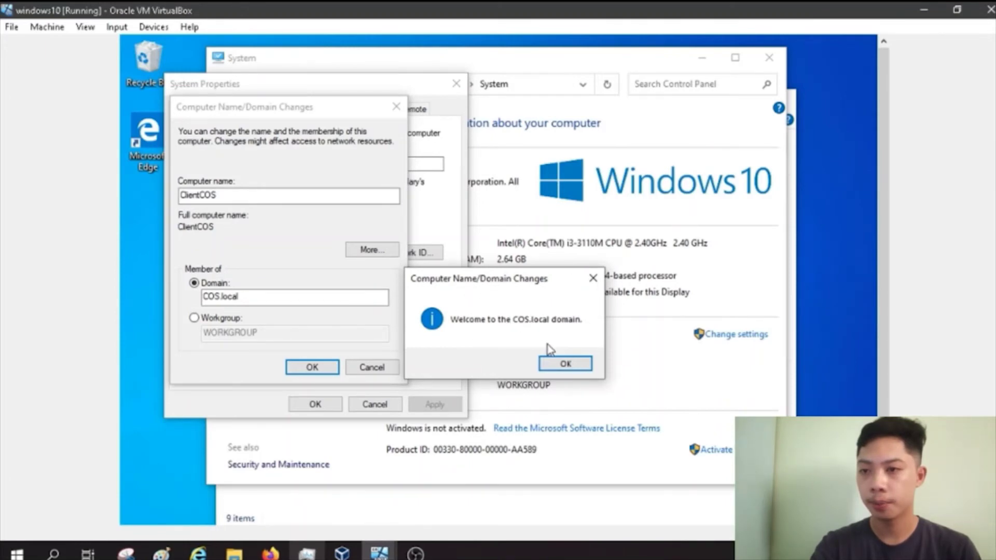
Step: Acknowledge the COS.local welcome and restart notices, close System Properties and restart now
left_click(568, 364)
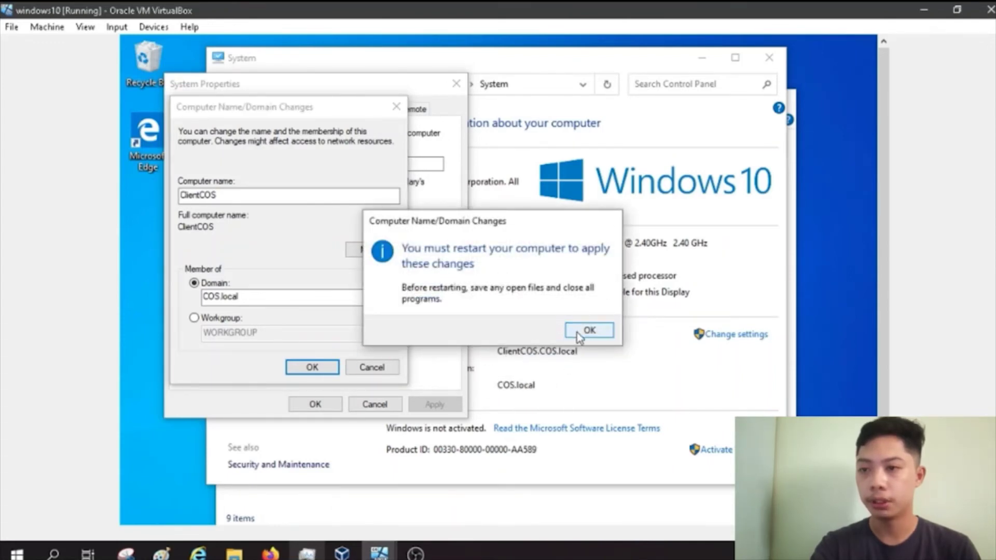
left_click(582, 337)
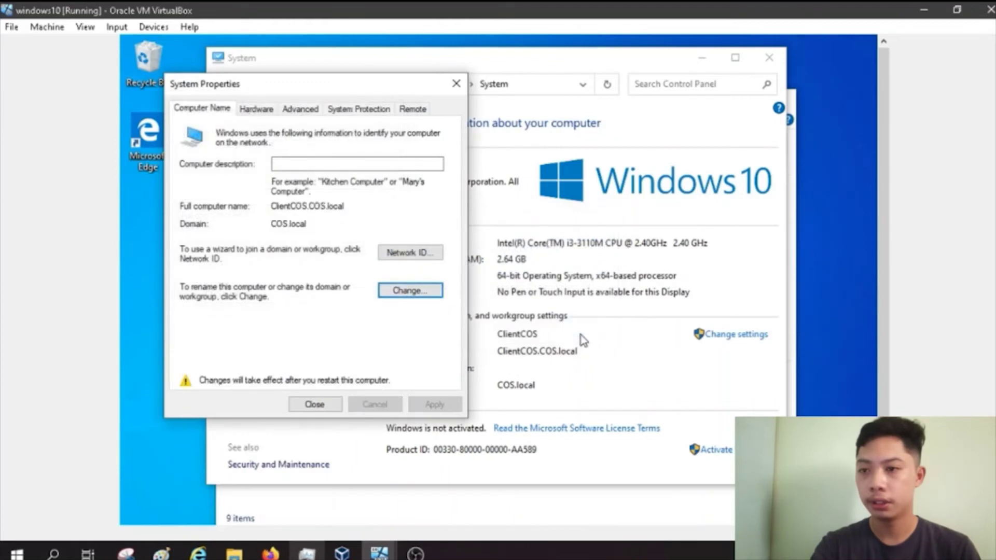
left_click(311, 403)
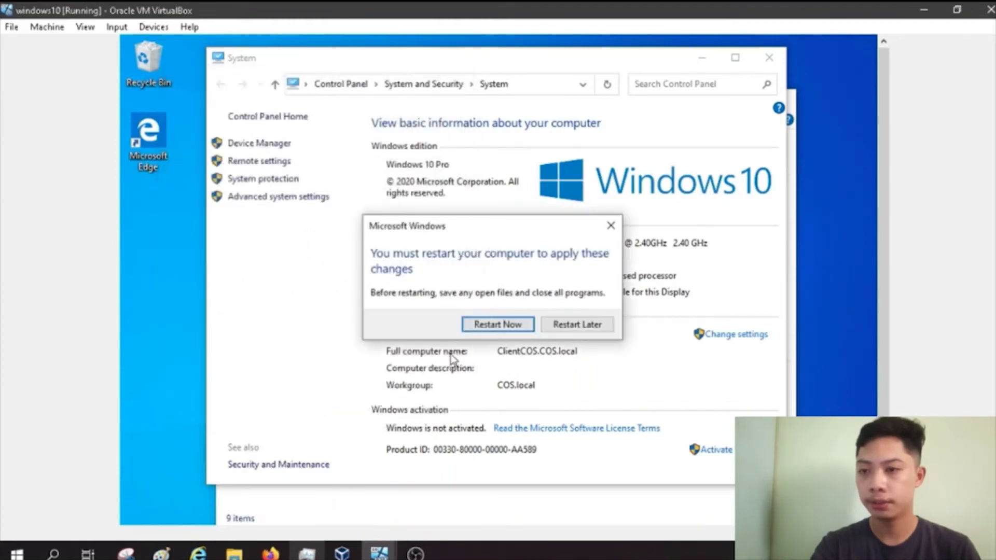
left_click(497, 324)
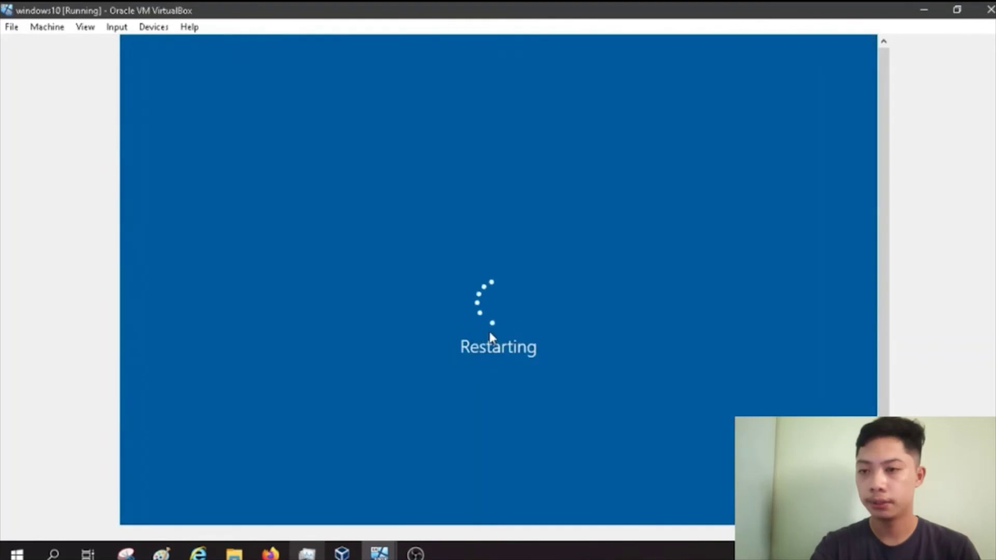
Step: On the Windows 2008 server, create a new folder named COS in Local Disk (C:)
mouse_move(379, 543)
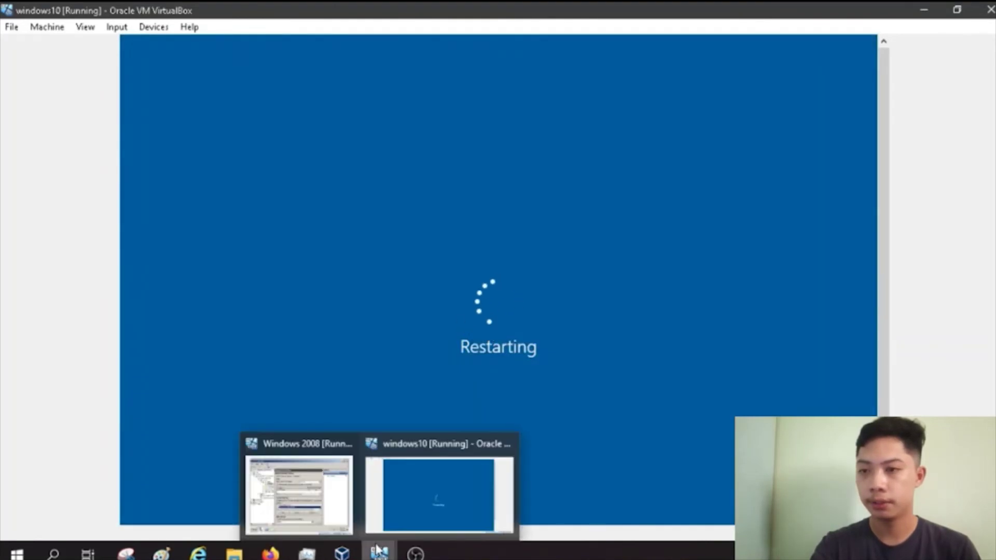
left_click(338, 507)
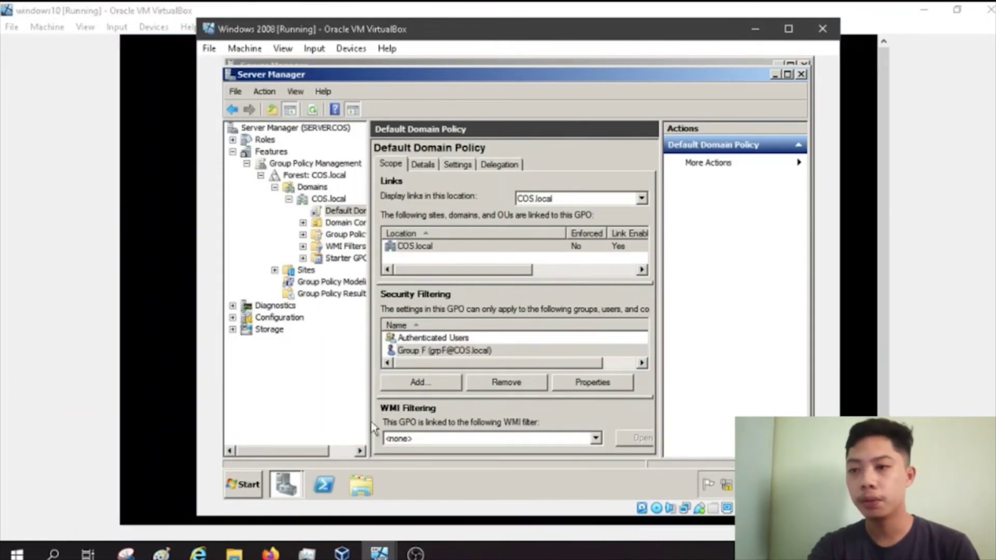
left_click(359, 485)
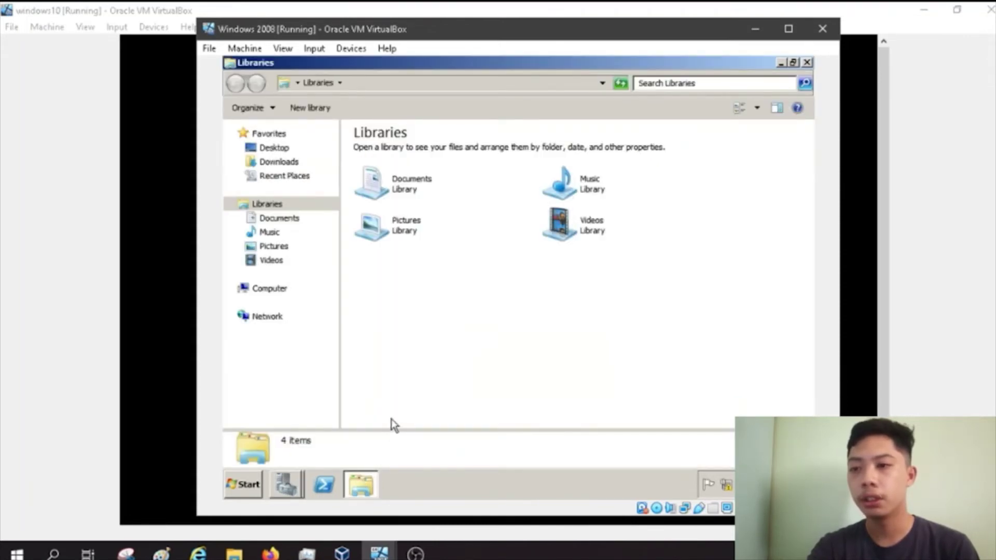
left_click(271, 290)
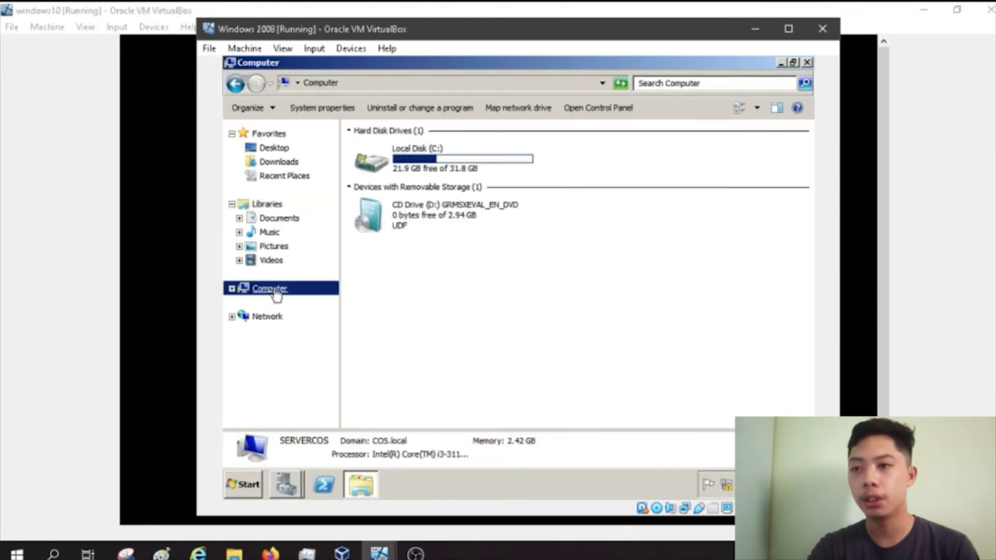
double_click(453, 167)
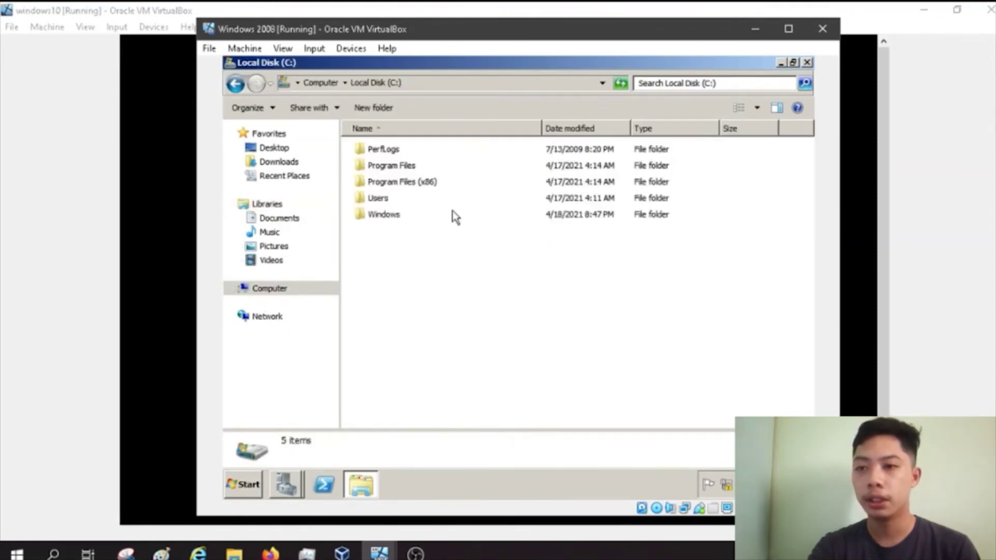
right_click(453, 258)
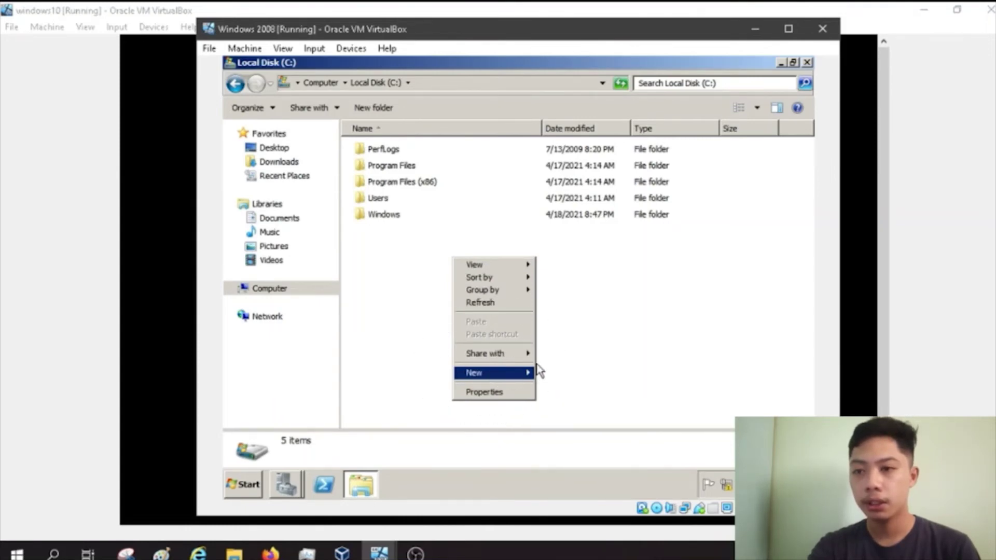
mouse_move(526, 373)
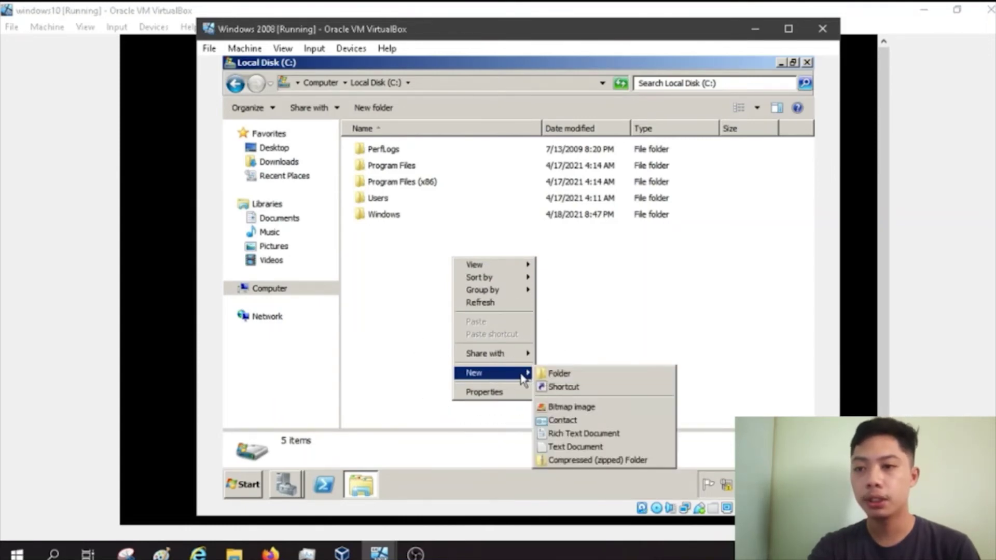
left_click(561, 374)
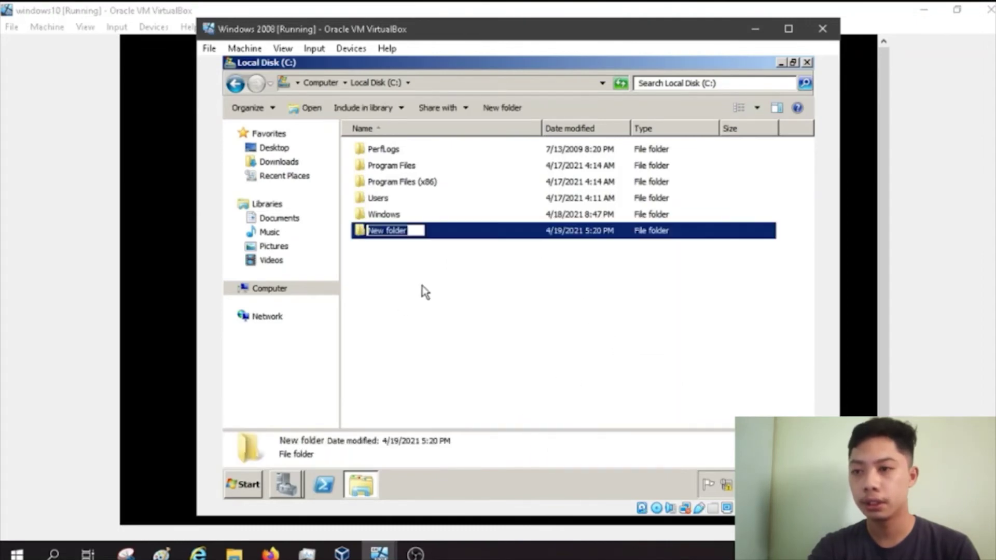
type("COS")
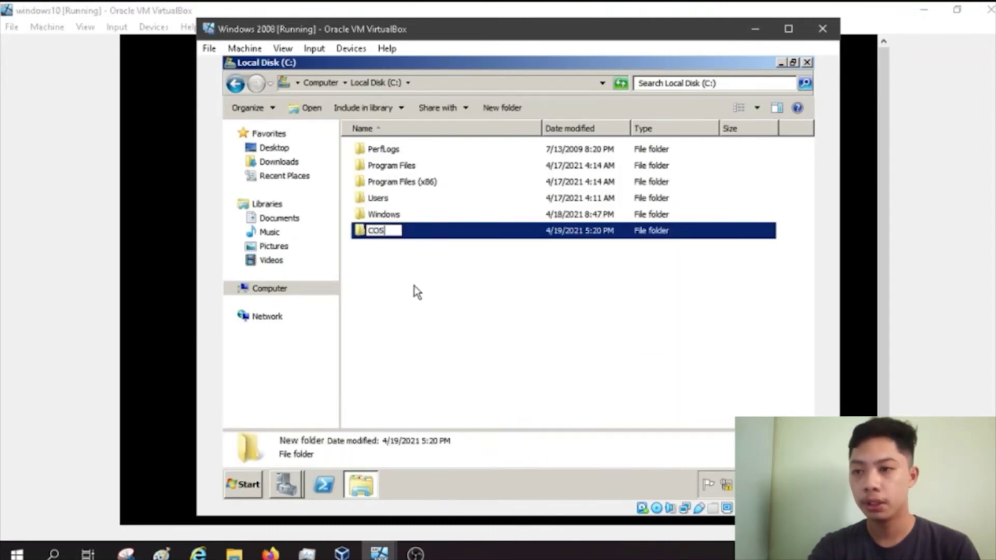
key("Return")
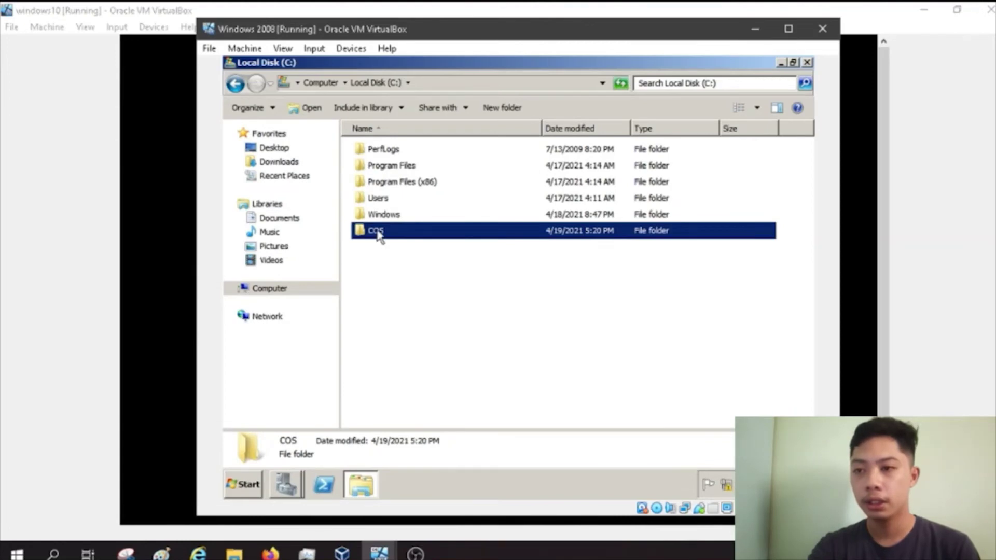
Step: Open the COS folder's Share with > Specific people options
right_click(378, 234)
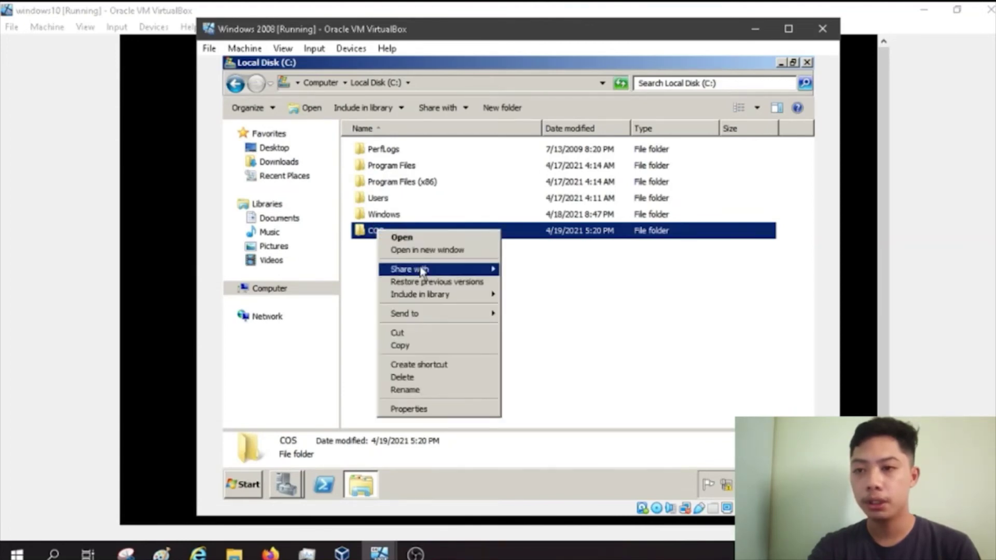
mouse_move(445, 275)
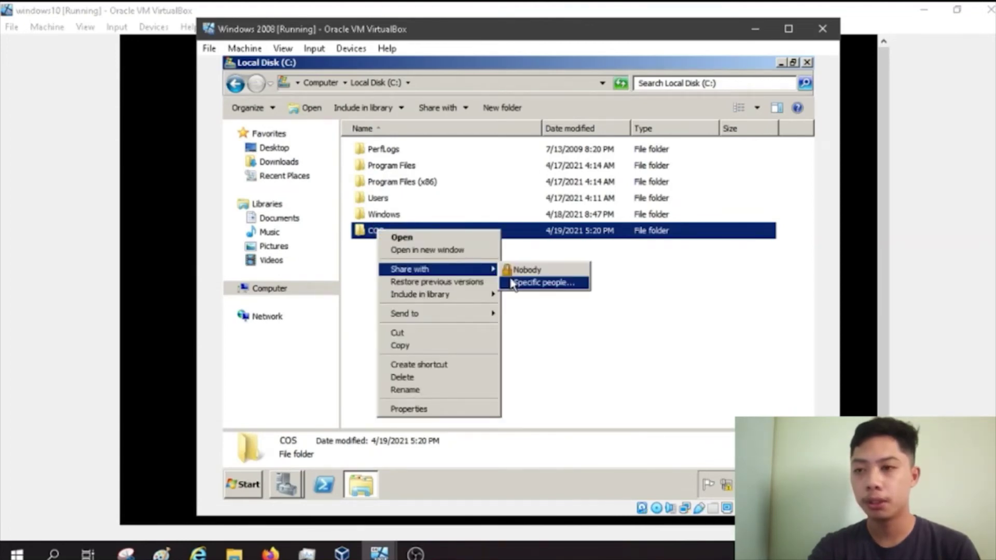
left_click(512, 284)
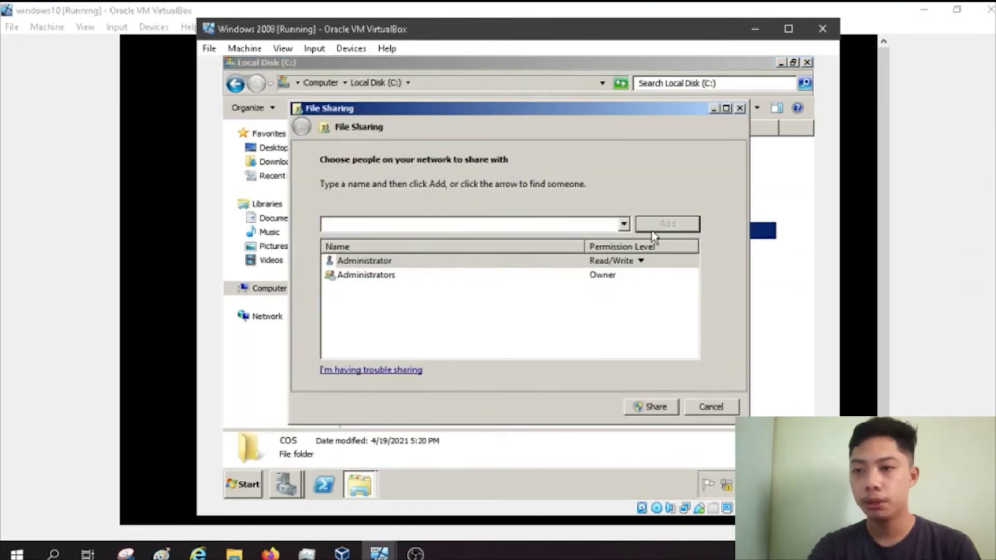
Step: Add Everyone to the COS folder's sharing list with Read/Write permission and share it
left_click(624, 225)
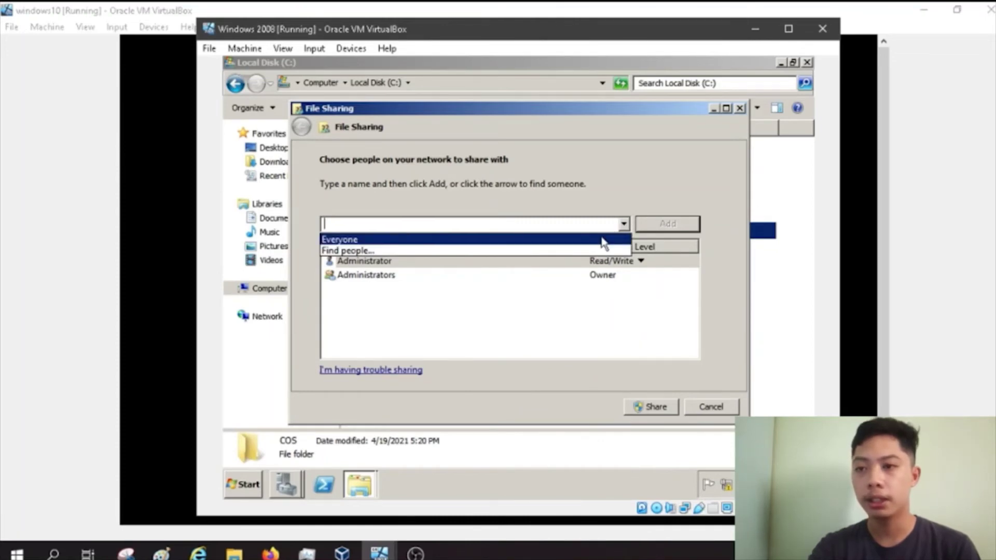
left_click(603, 240)
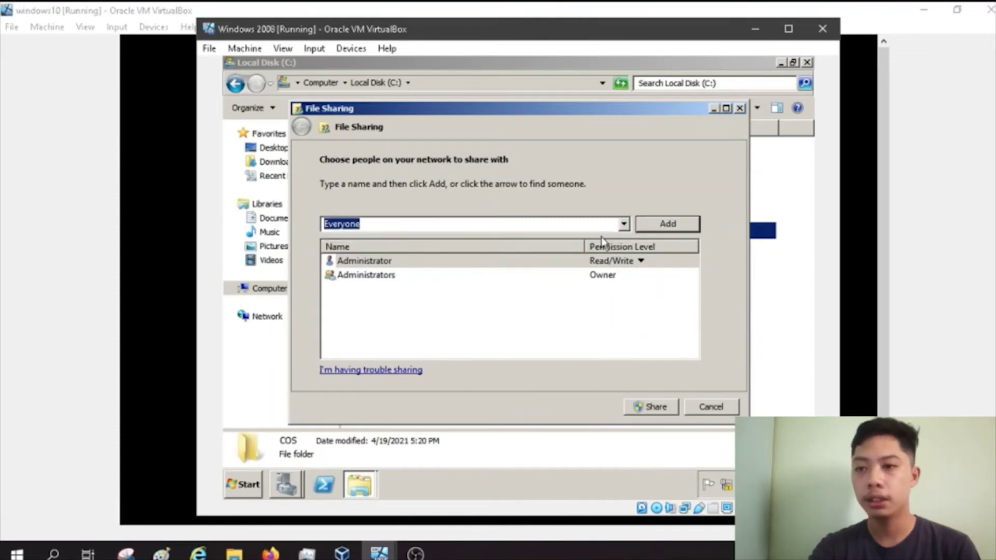
left_click(666, 225)
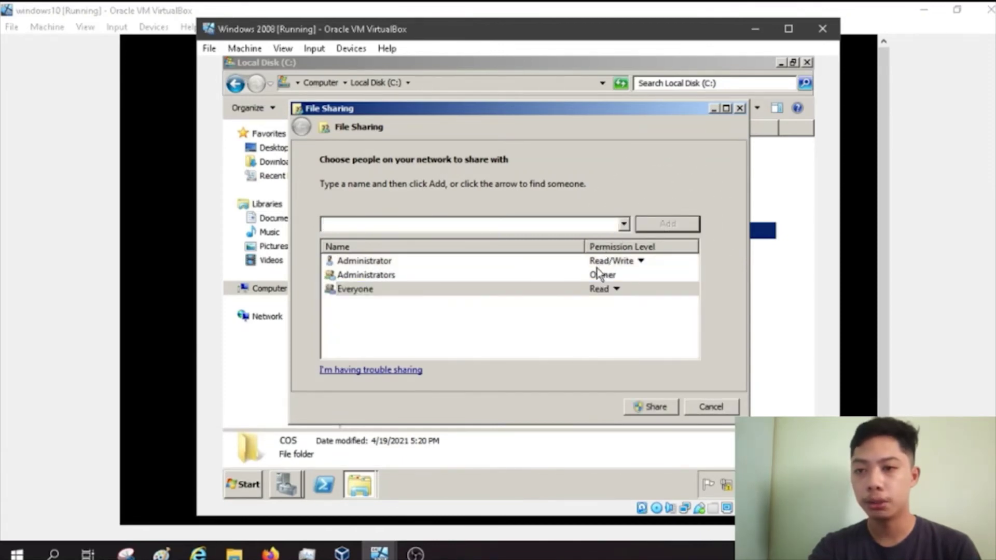
left_click(617, 291)
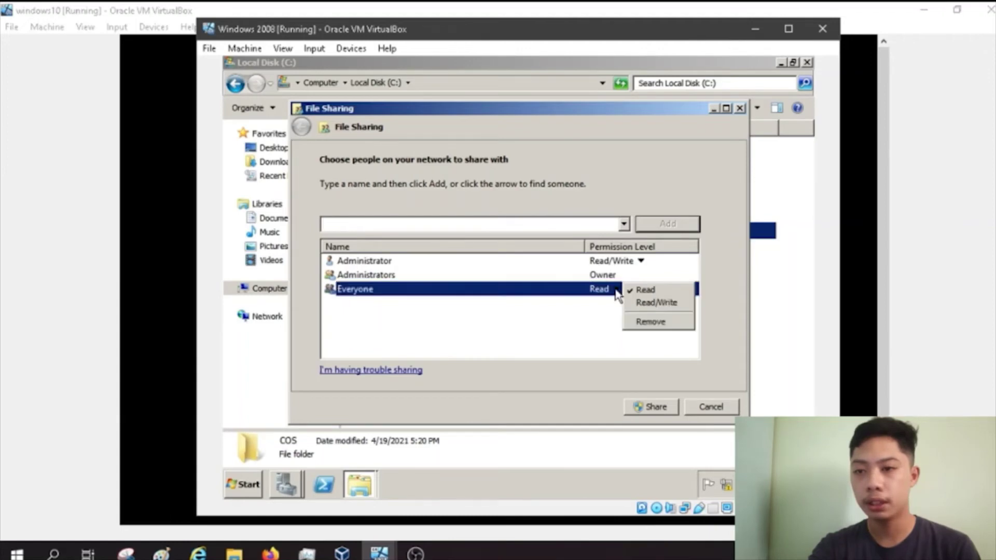
left_click(646, 306)
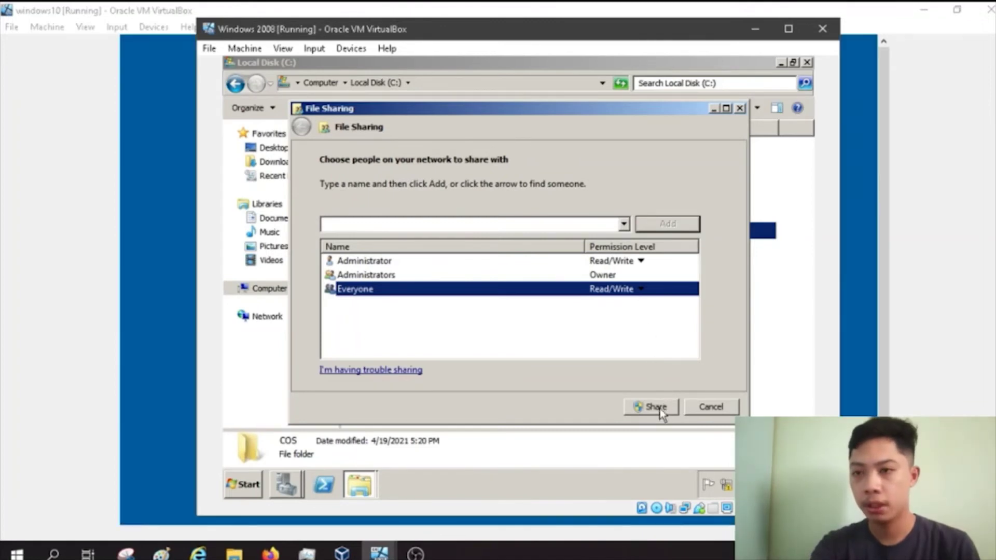
left_click(657, 407)
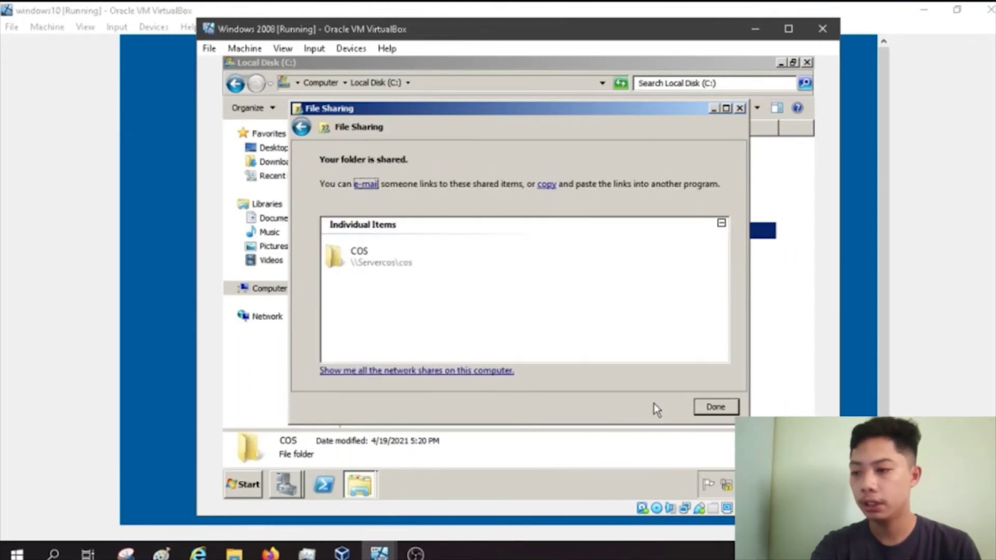
Step: Select the COS network share entry and close the sharing confirmation
left_click(389, 260)
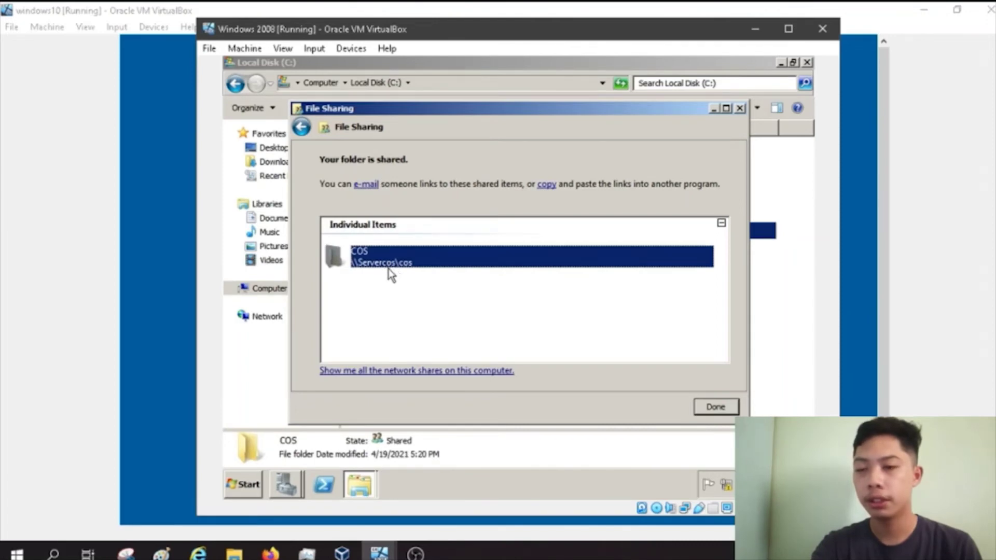
left_click(716, 407)
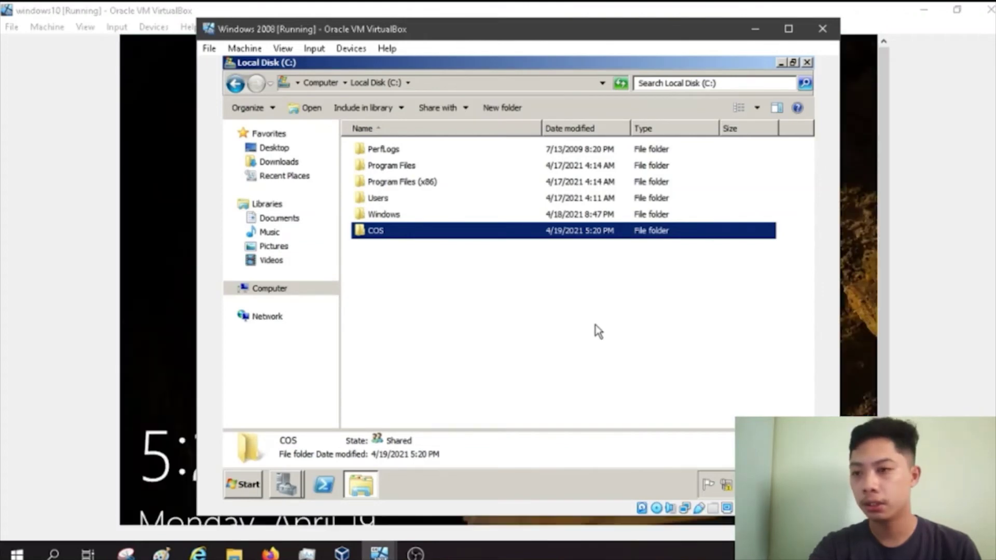
right_click(260, 290)
Step: Enable Remote Desktop from any version in the server's system properties, accepting the firewall warning, and apply
left_click(314, 433)
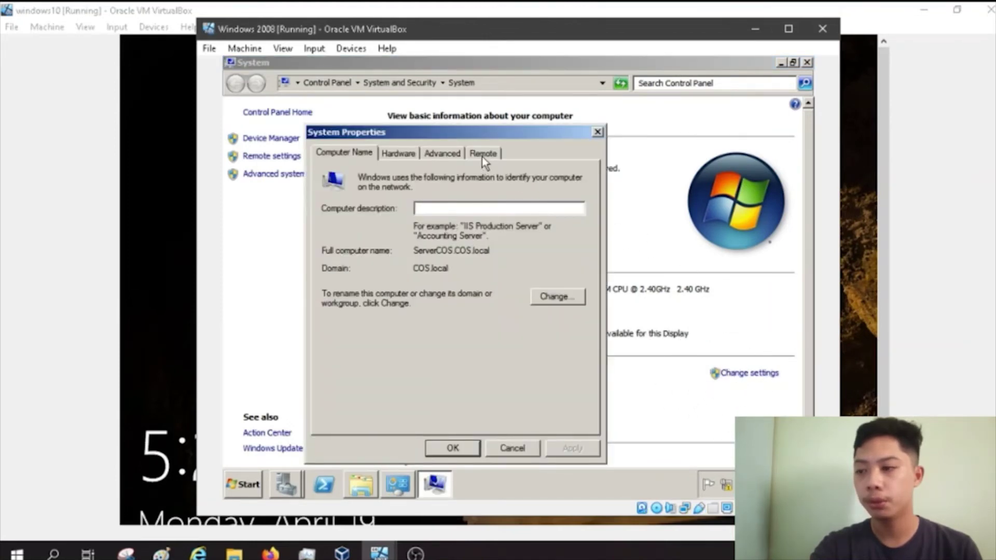
left_click(481, 157)
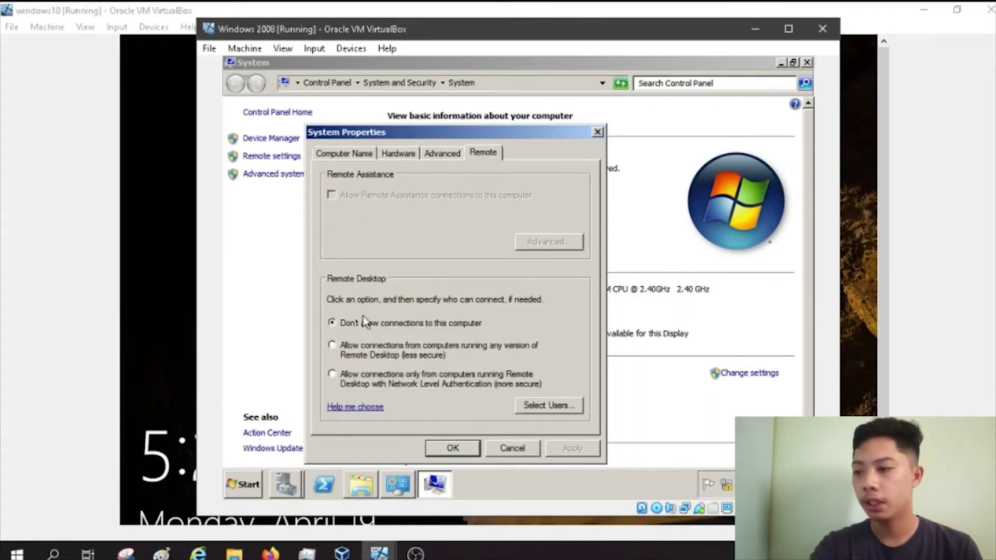
left_click(370, 352)
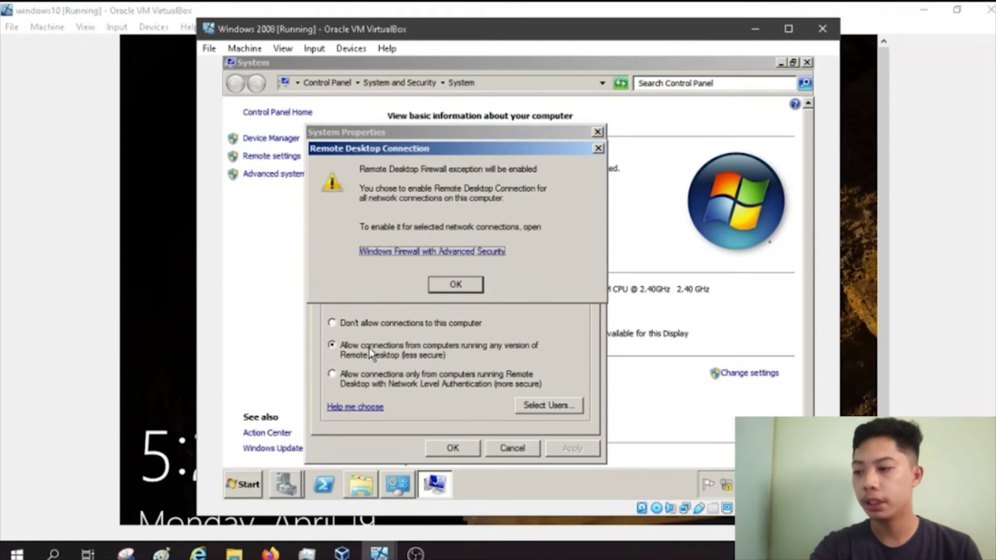
left_click(463, 287)
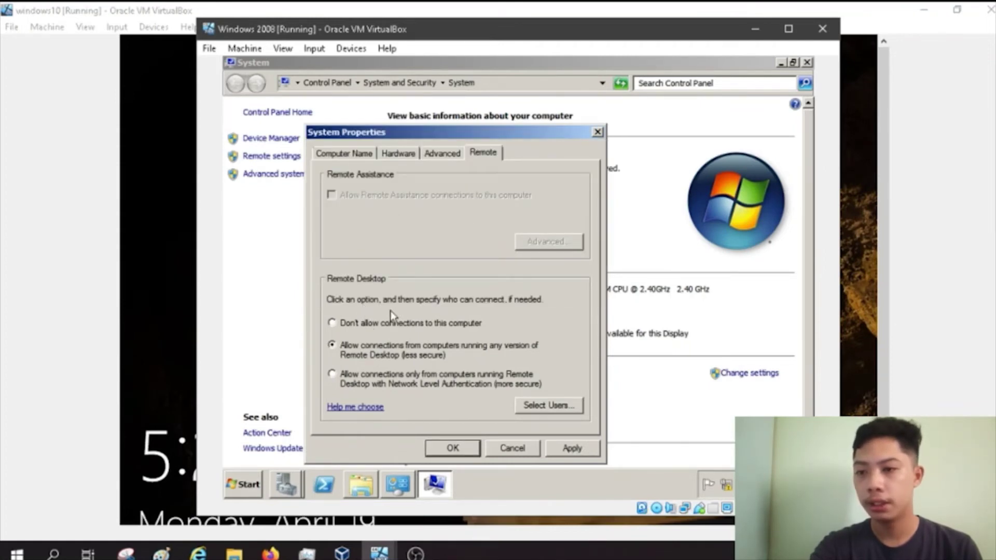
left_click(560, 449)
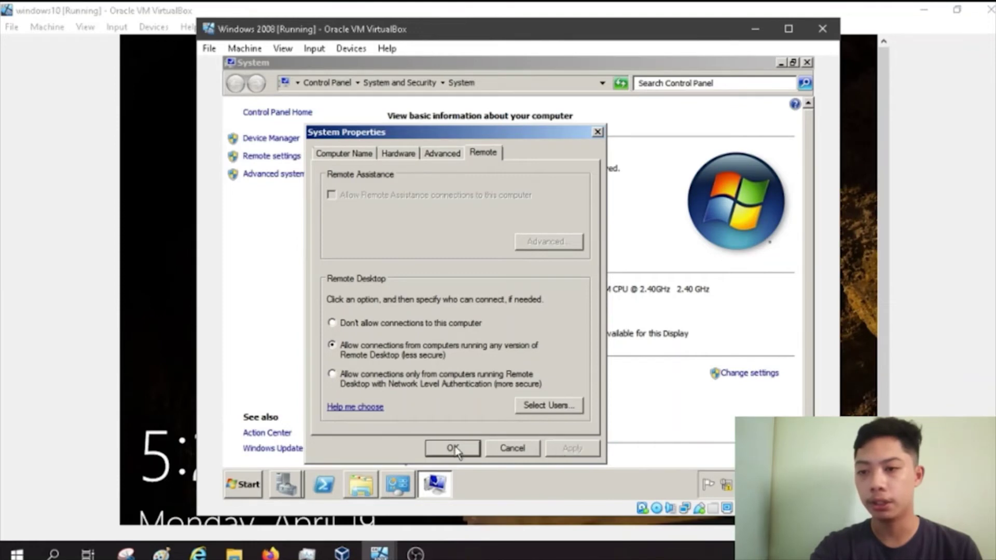
left_click(454, 448)
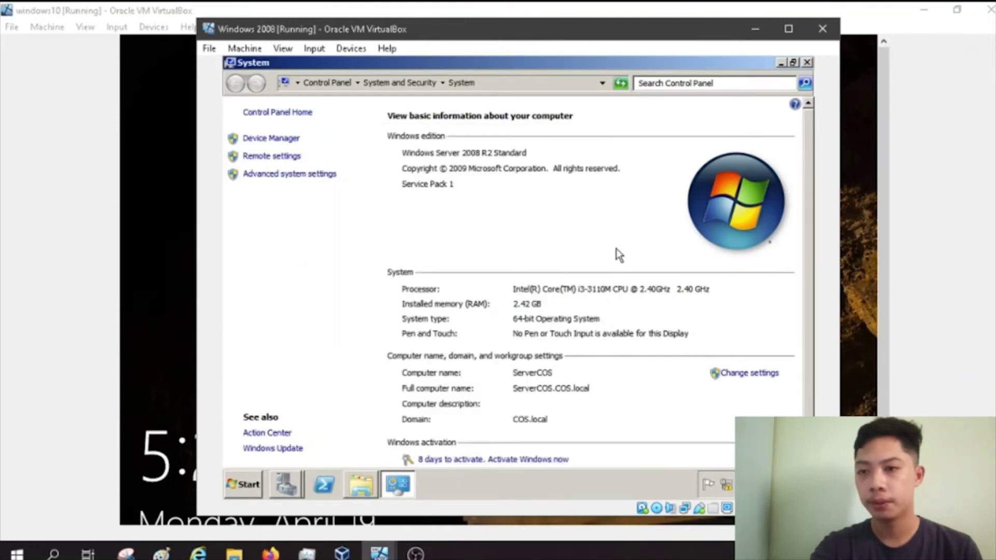
left_click(808, 63)
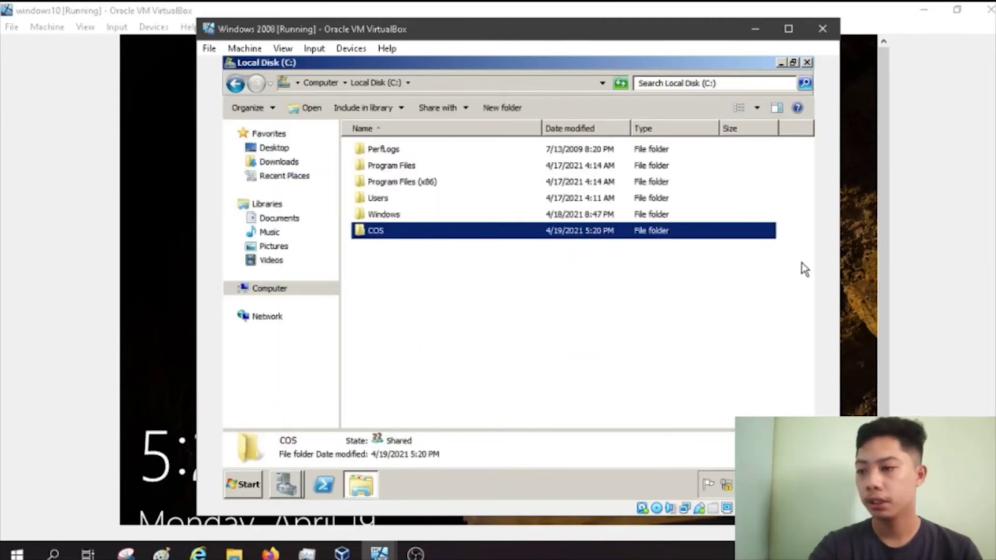
Step: On the windows10 VM, sign in via Other user as the Group F domain account with its password
left_click(149, 249)
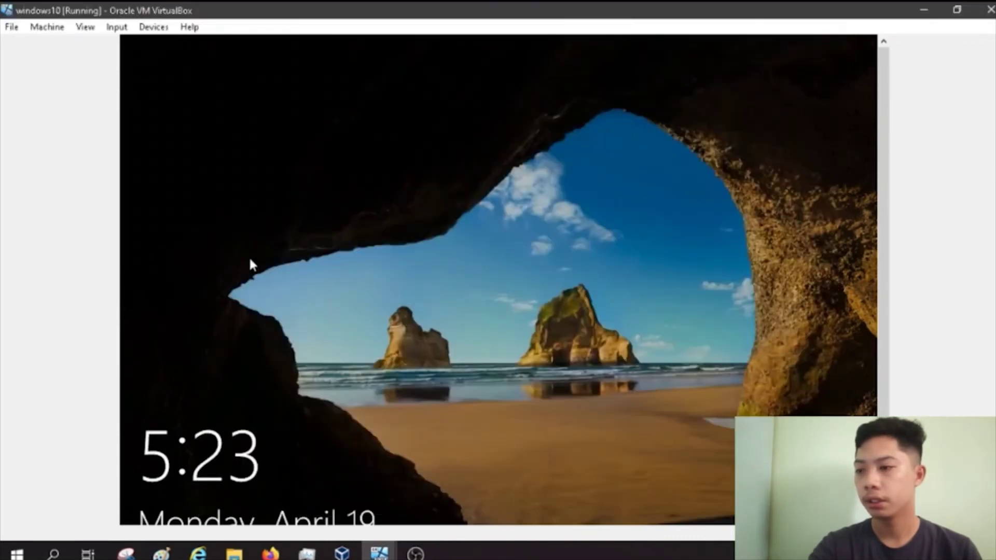
left_click(432, 291)
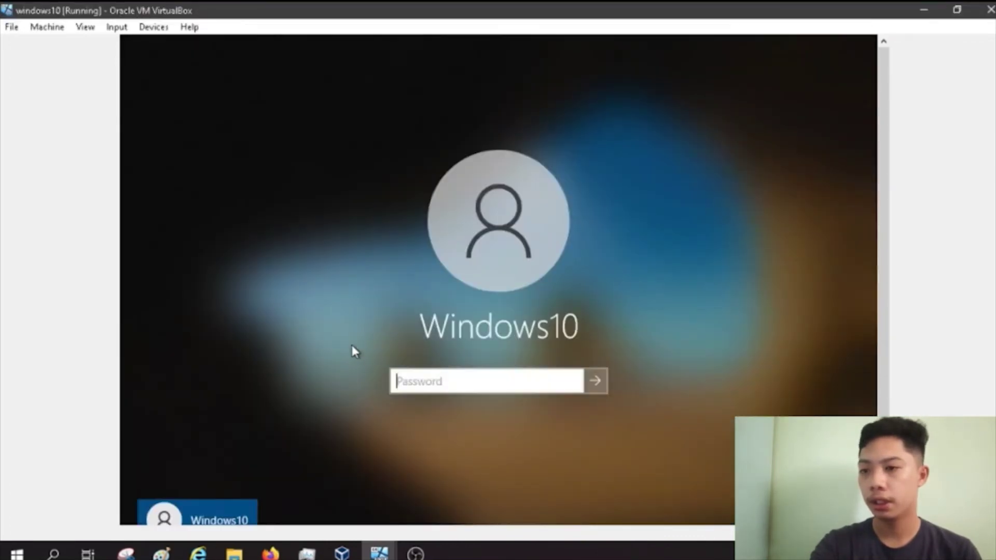
scroll(885, 349, "down", 3)
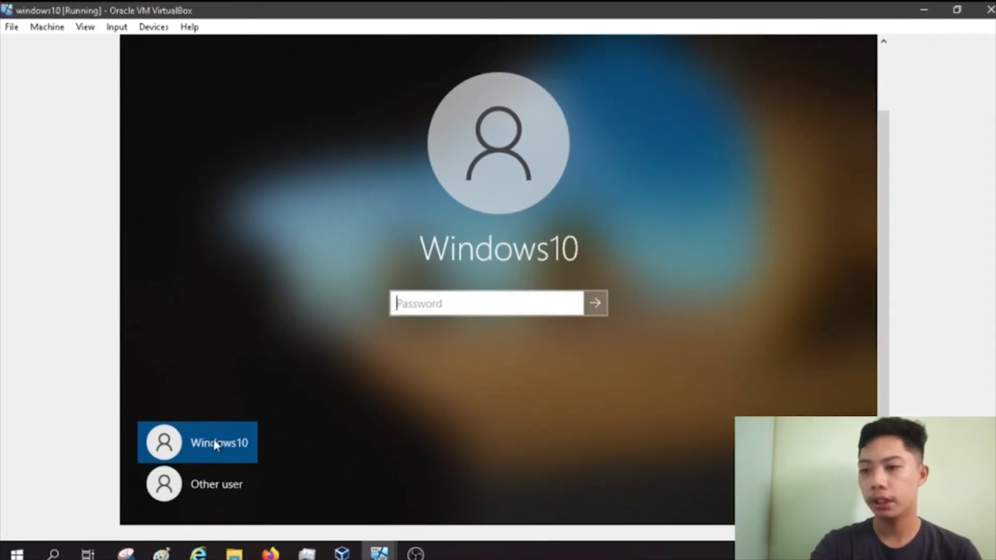
left_click(206, 486)
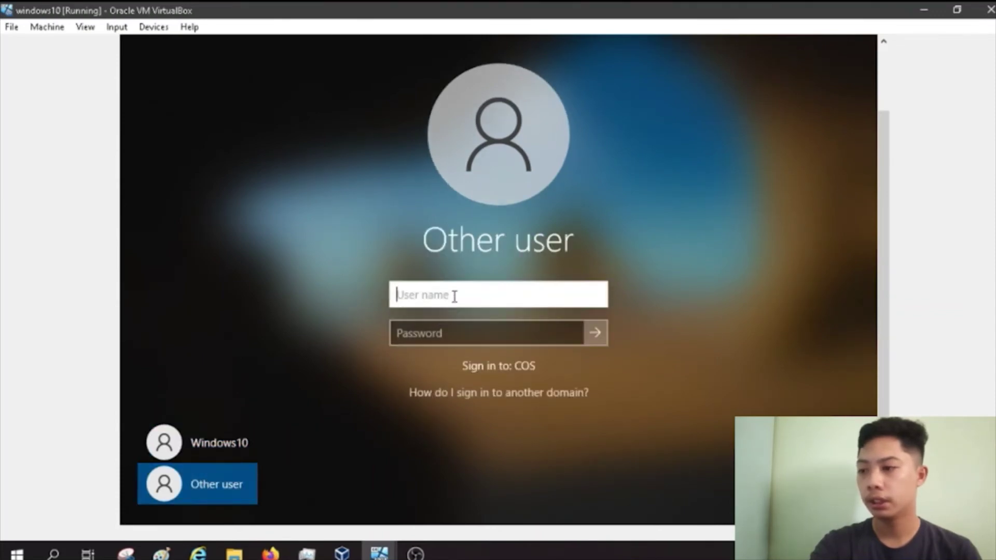
type("grp")
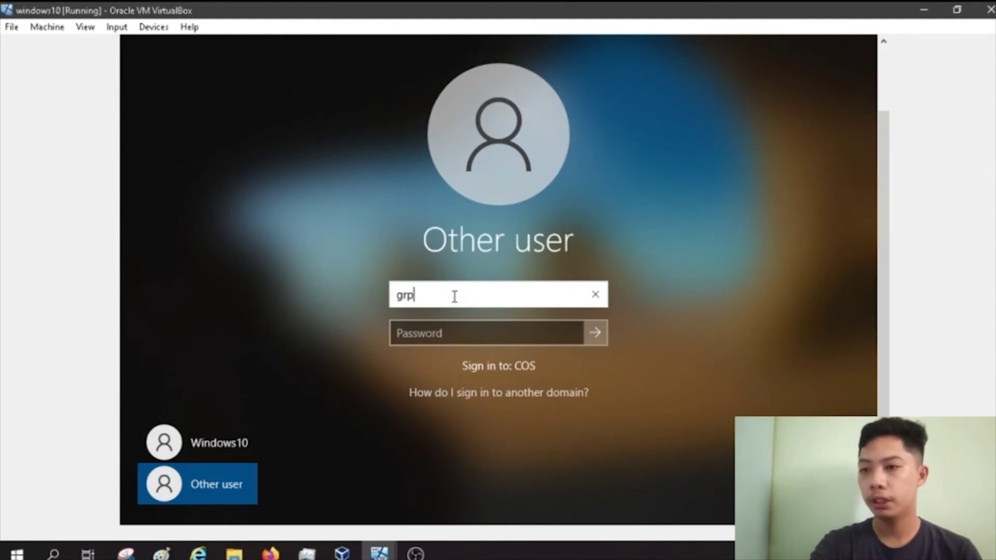
type("F")
key("Tab")
type("********")
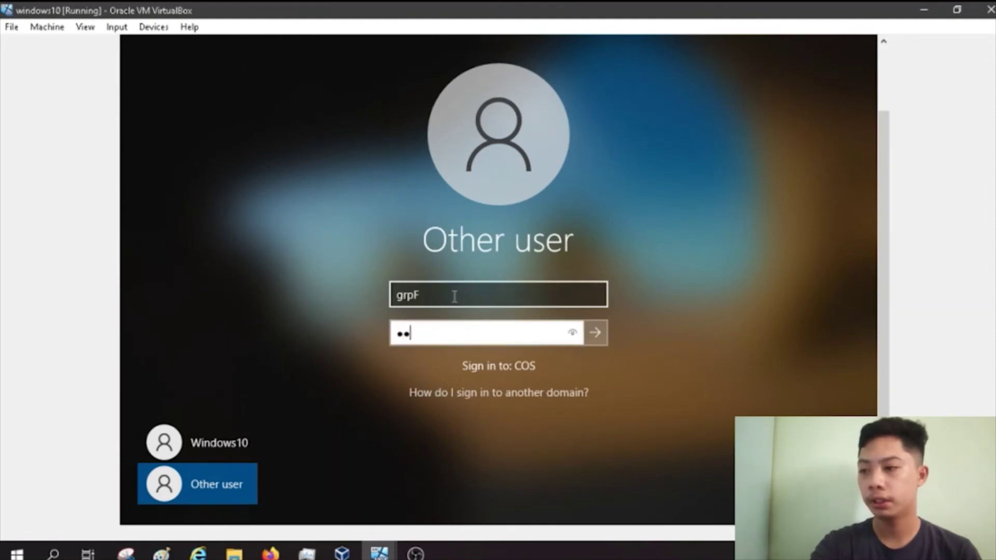
key("Return")
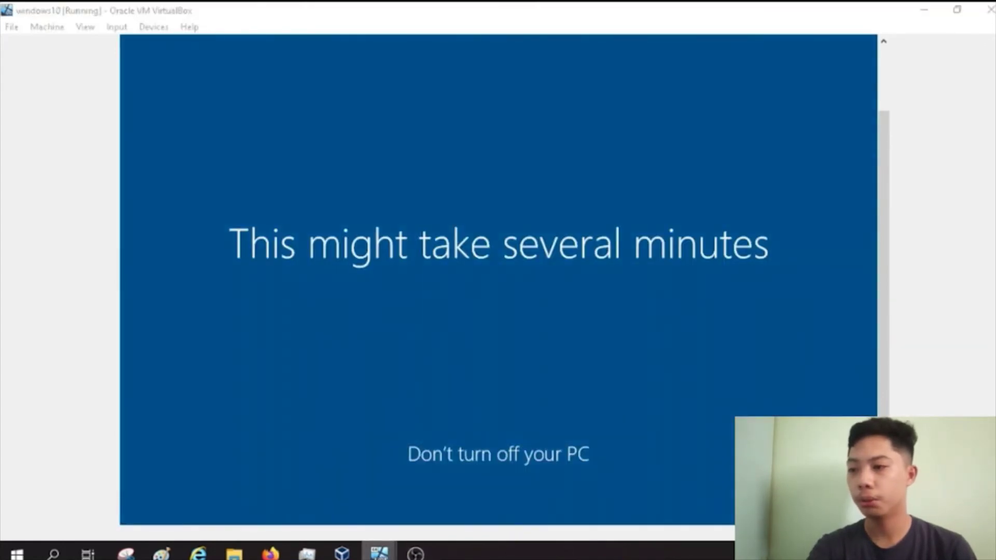
Step: On the Windows 2008 server, copy the COS folder's network path \\Servercos\cos from its Sharing properties
mouse_move(379, 552)
left_click(348, 521)
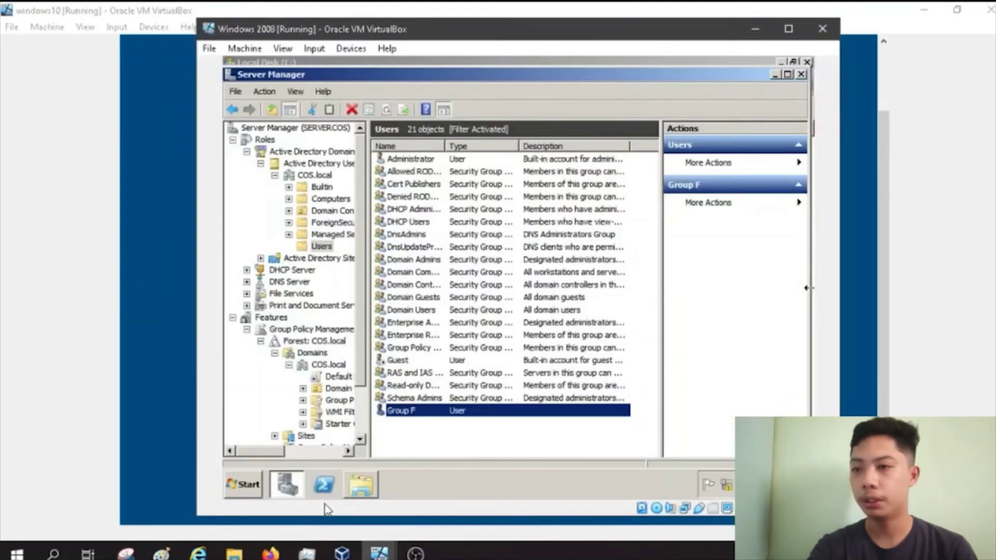
left_click(368, 493)
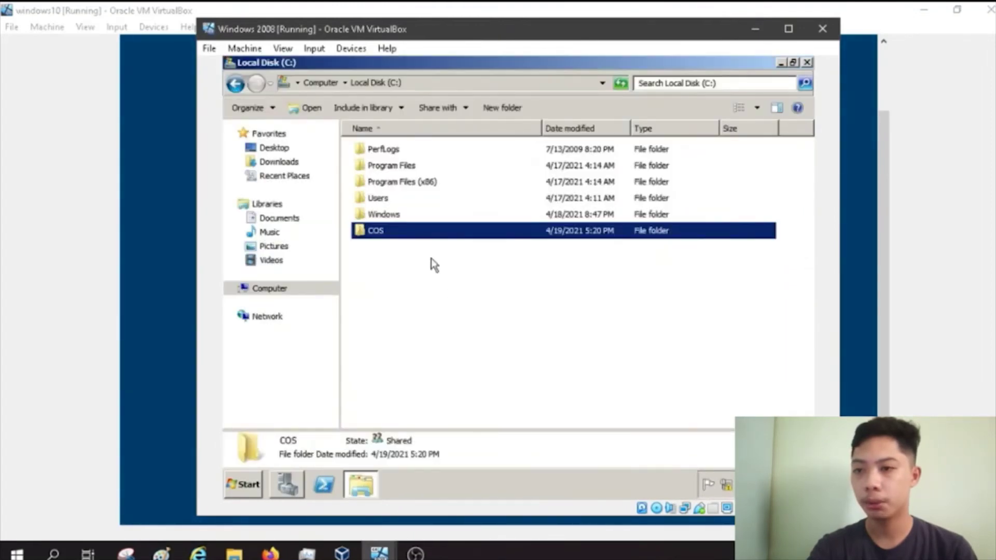
right_click(397, 234)
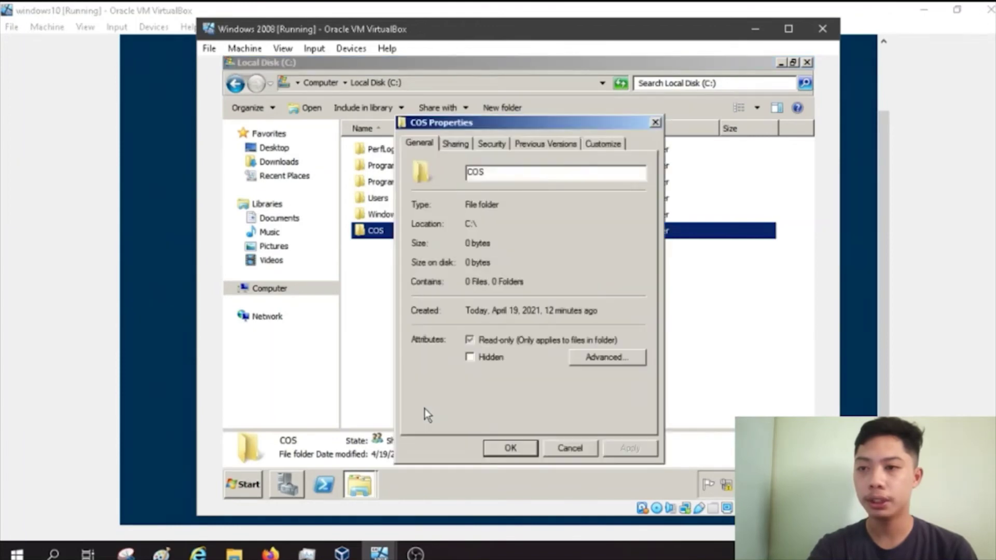
left_click(455, 148)
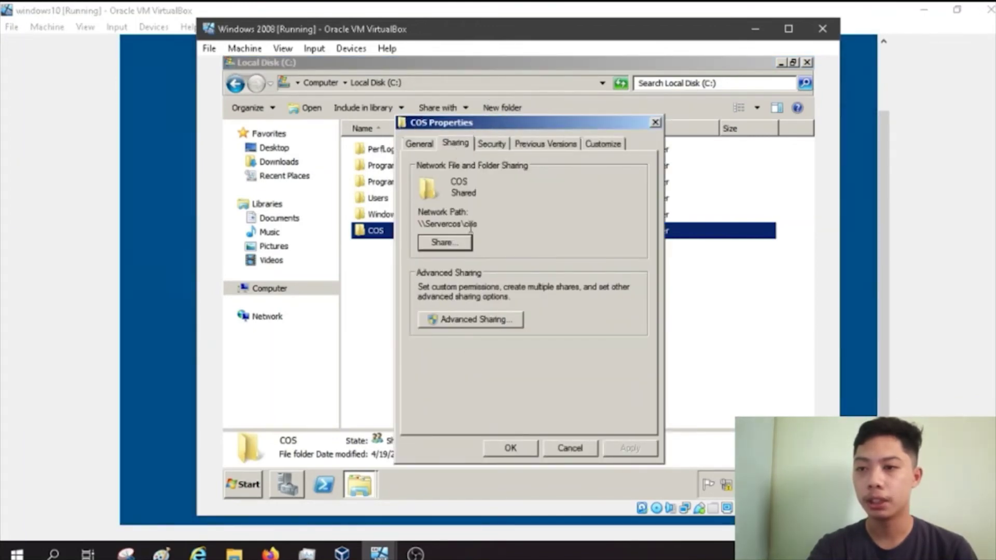
left_click_drag(479, 226, 417, 227)
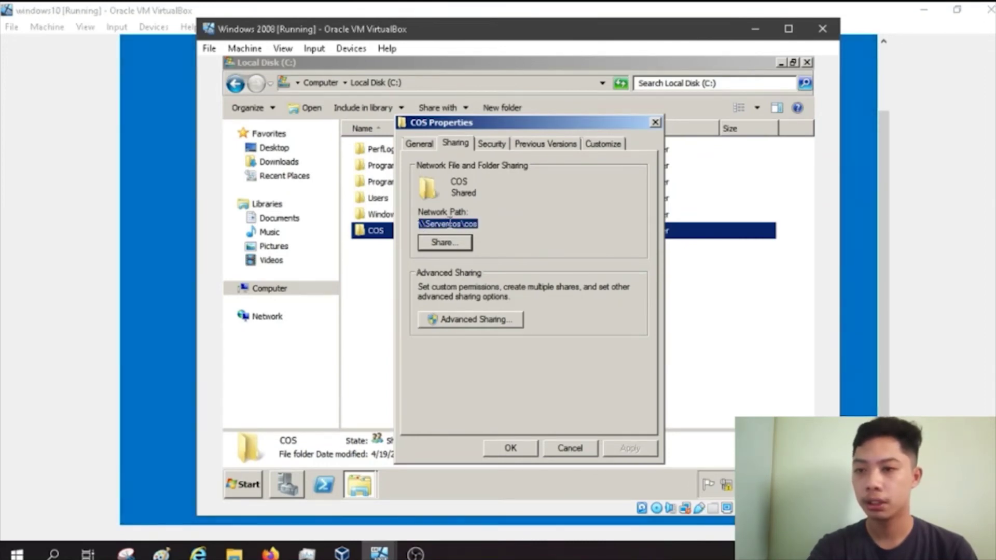
right_click(449, 223)
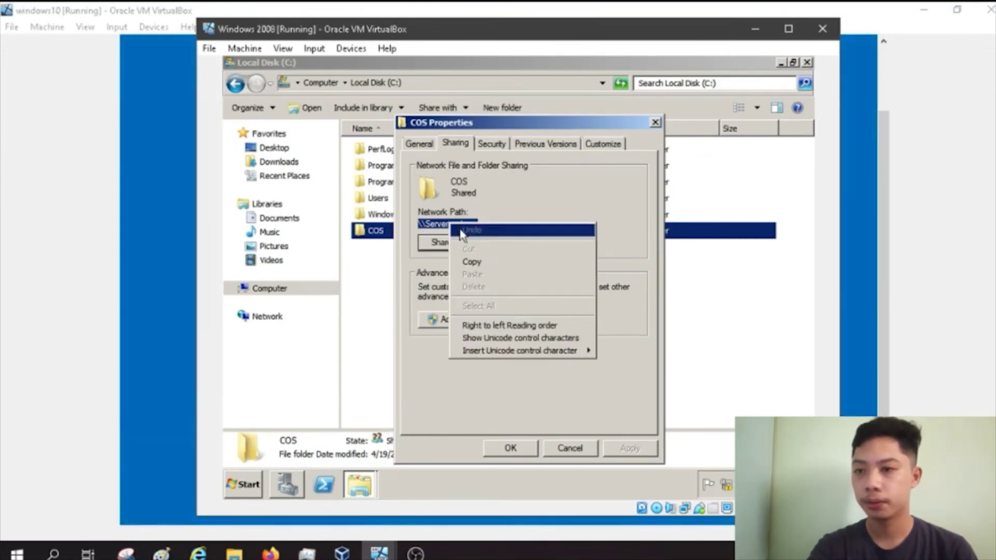
left_click(475, 262)
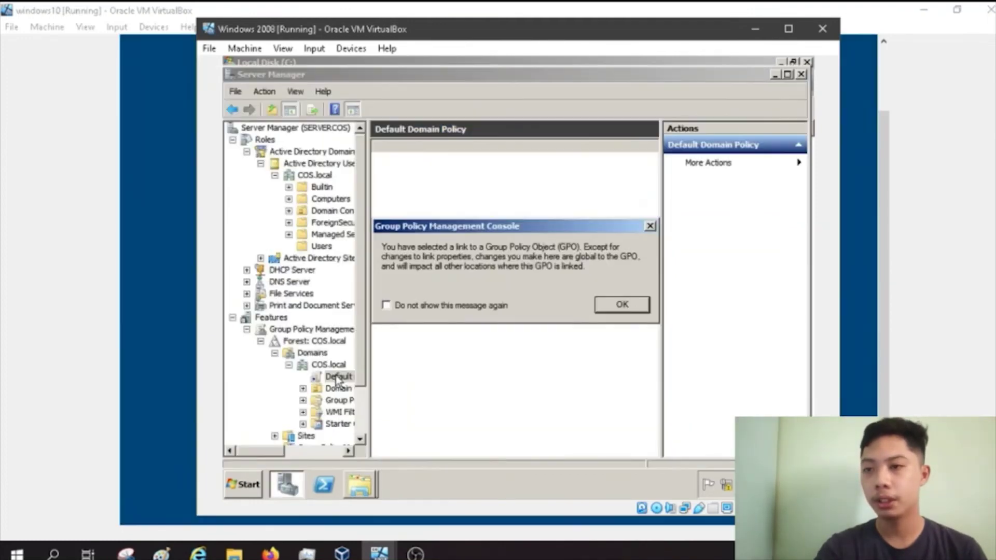
Step: Dismiss the GPMC warning and set Group F's profile path to \Servercos\cos
left_click(620, 303)
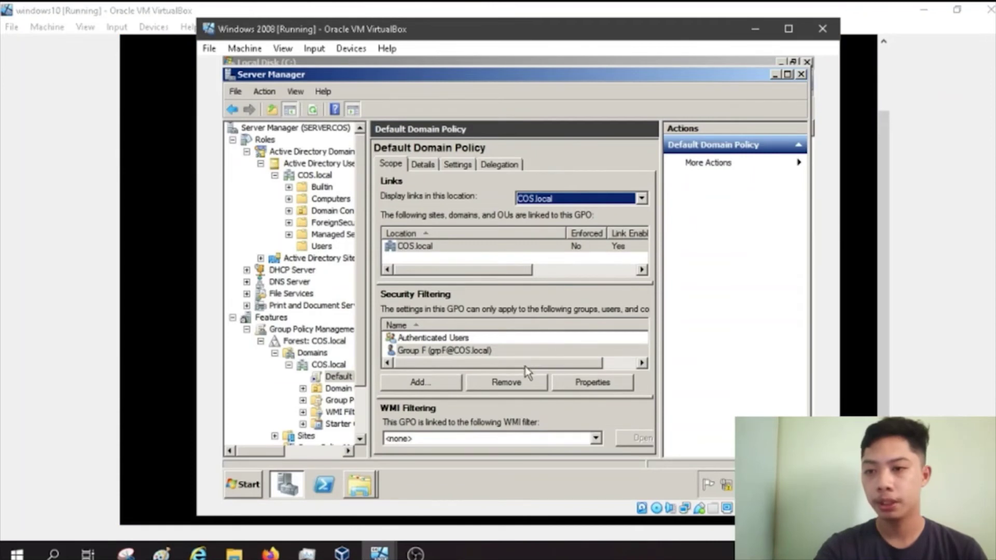
left_click(526, 352)
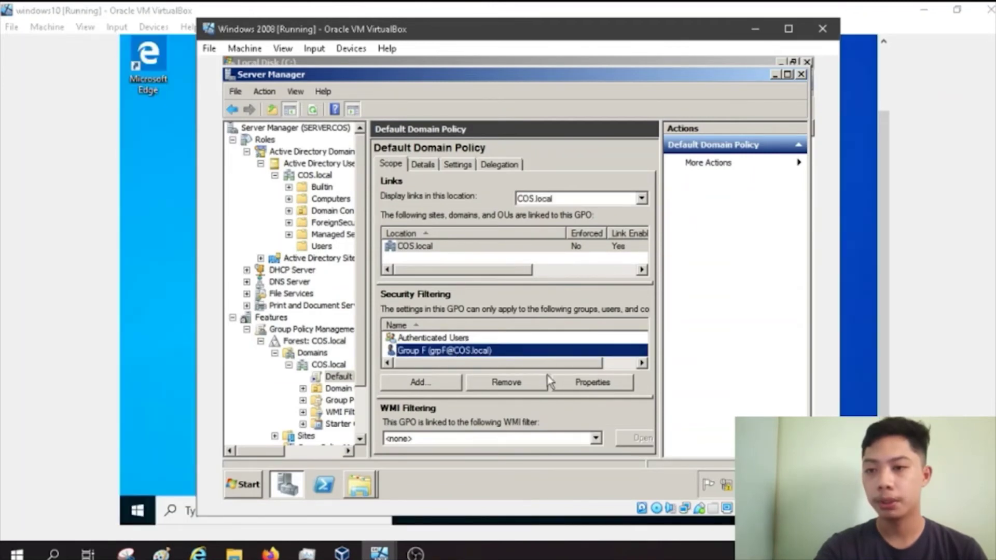
left_click(581, 383)
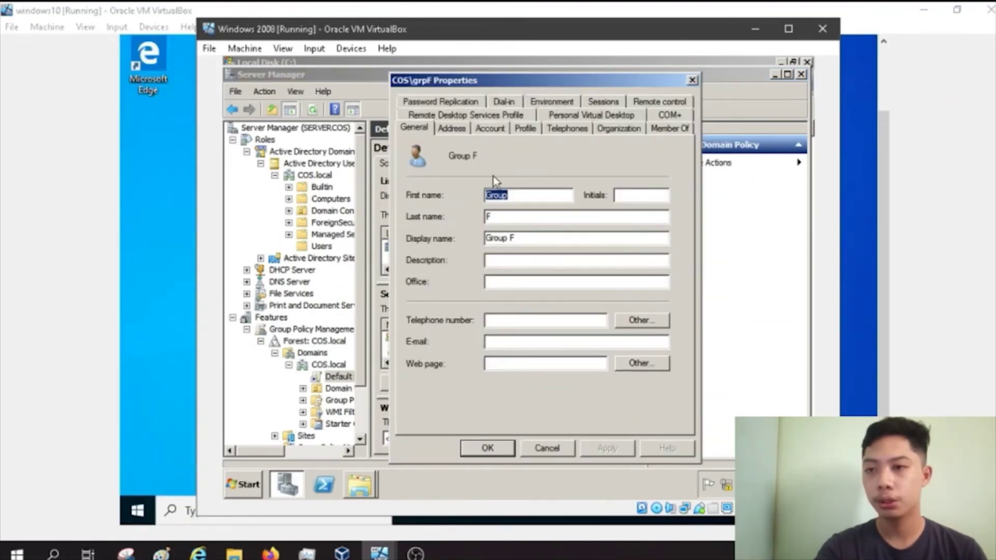
left_click(525, 129)
left_click(524, 166)
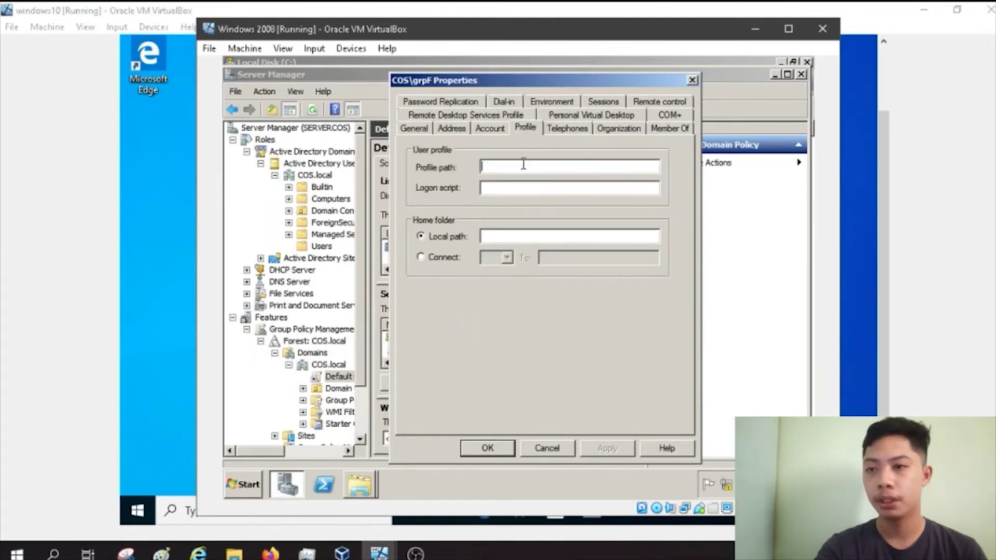
type("\\Servercos\\cos")
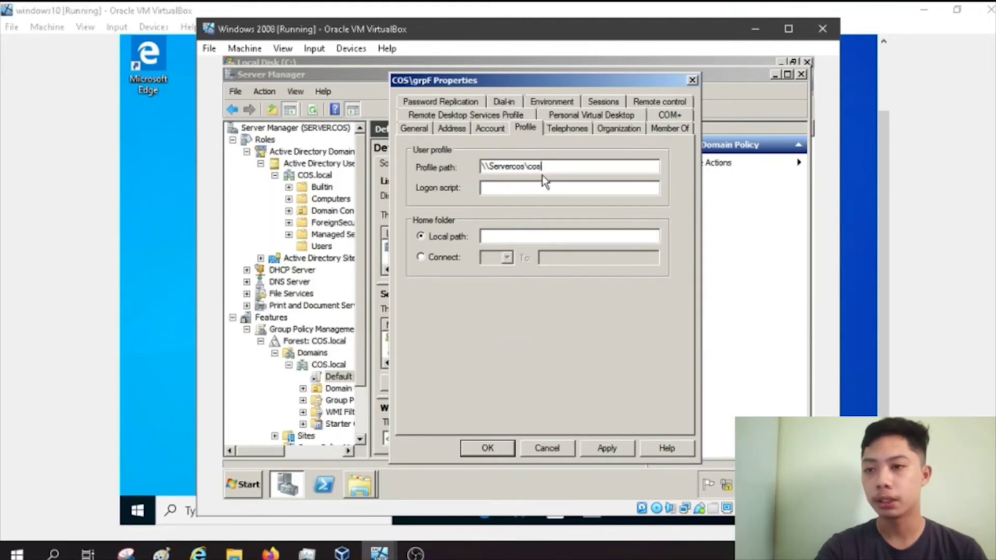
left_click_drag(542, 167, 423, 166)
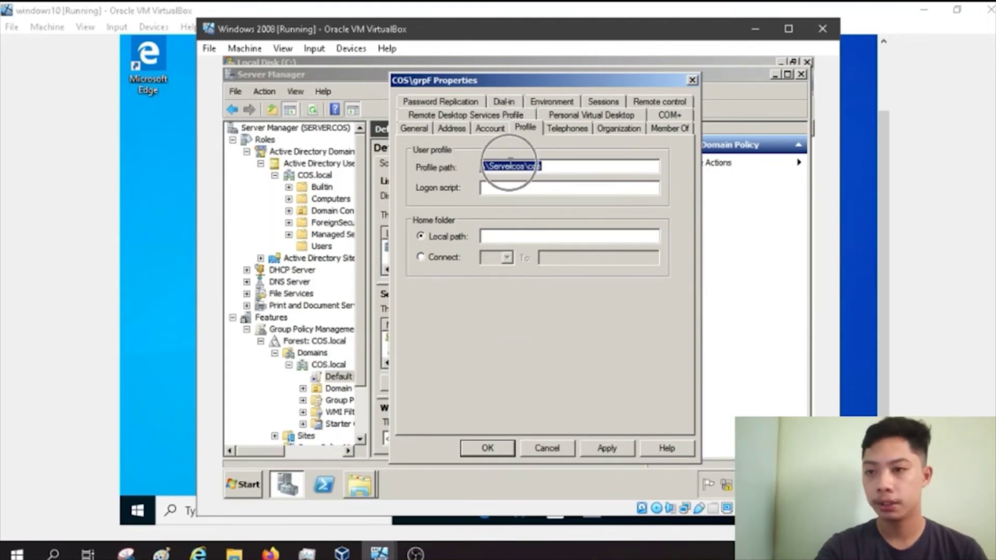
Step: Map Group F's home folder to drive Z: at \\Servercos\cos\%username% and apply
left_click(439, 256)
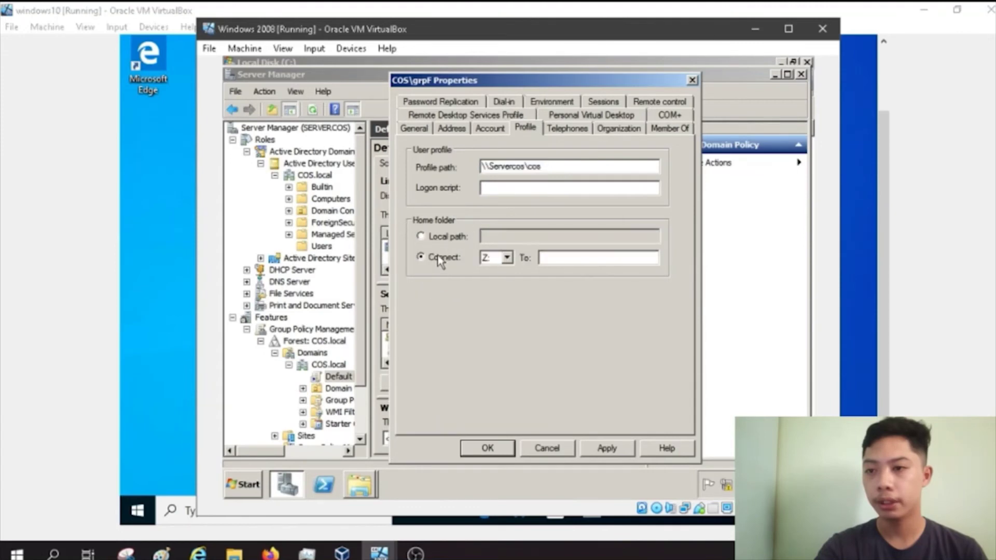
left_click(610, 257)
key("ctrl+v")
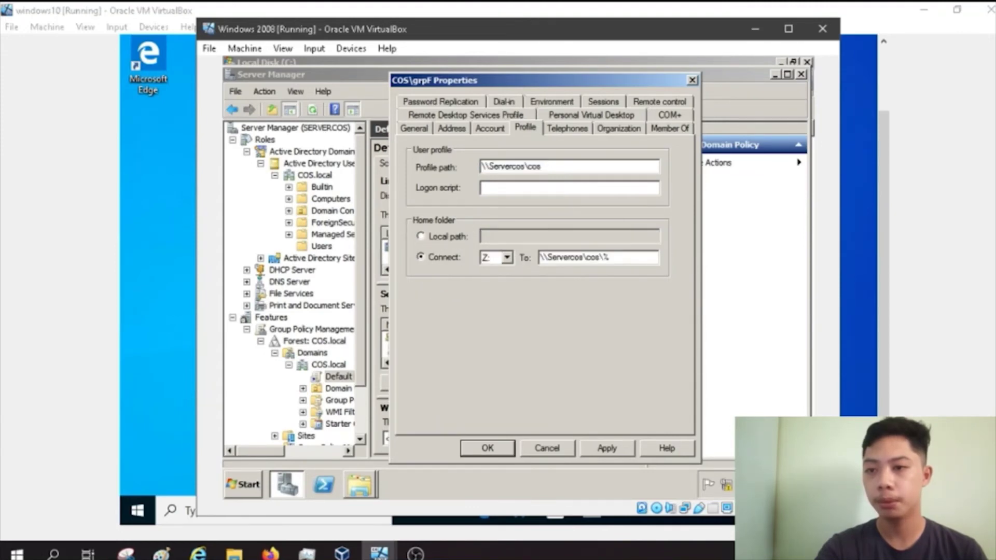
type("\\%username%")
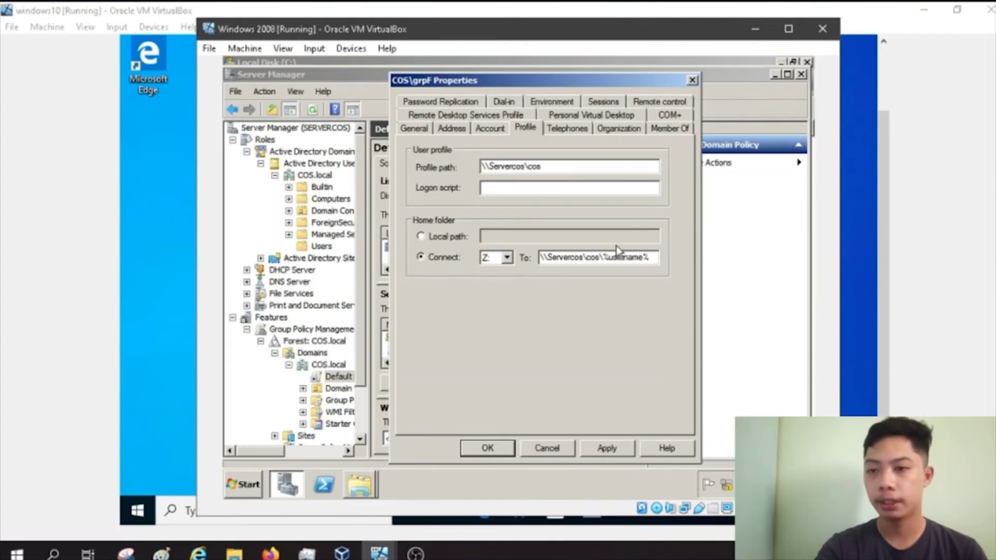
left_click(604, 450)
key("ctrl+c")
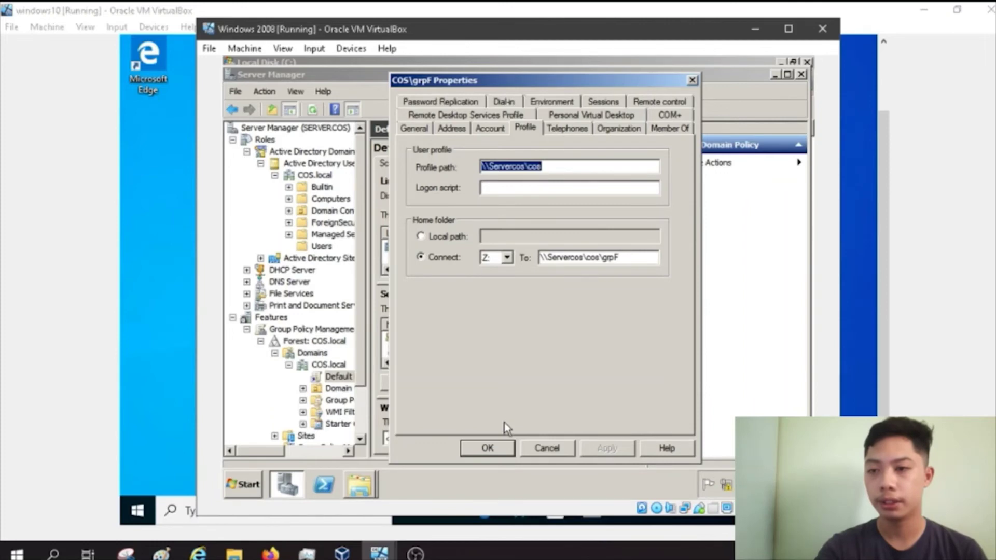
left_click(487, 448)
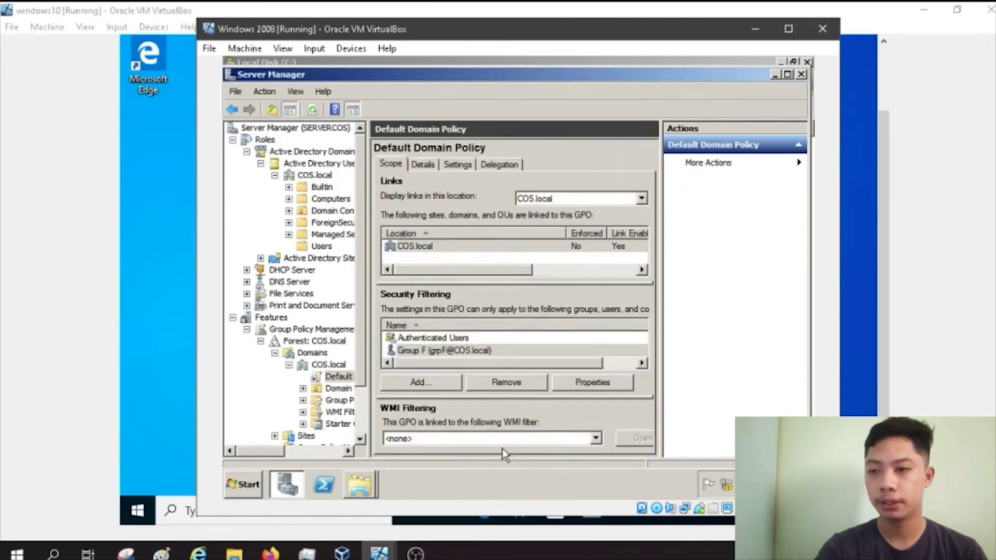
Step: Open the Default Domain Policy in the Group Policy Management Editor
left_click(347, 377)
right_click(347, 378)
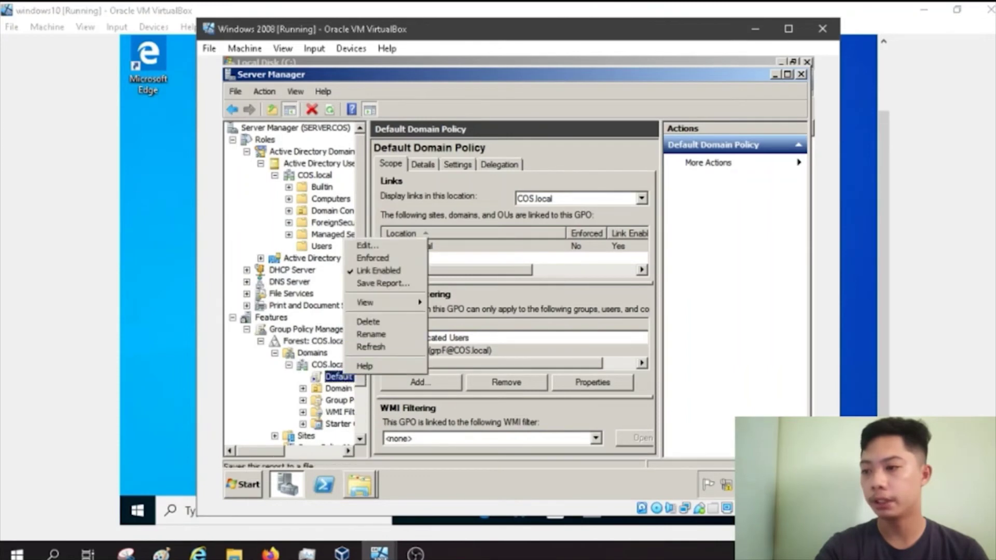
left_click(385, 247)
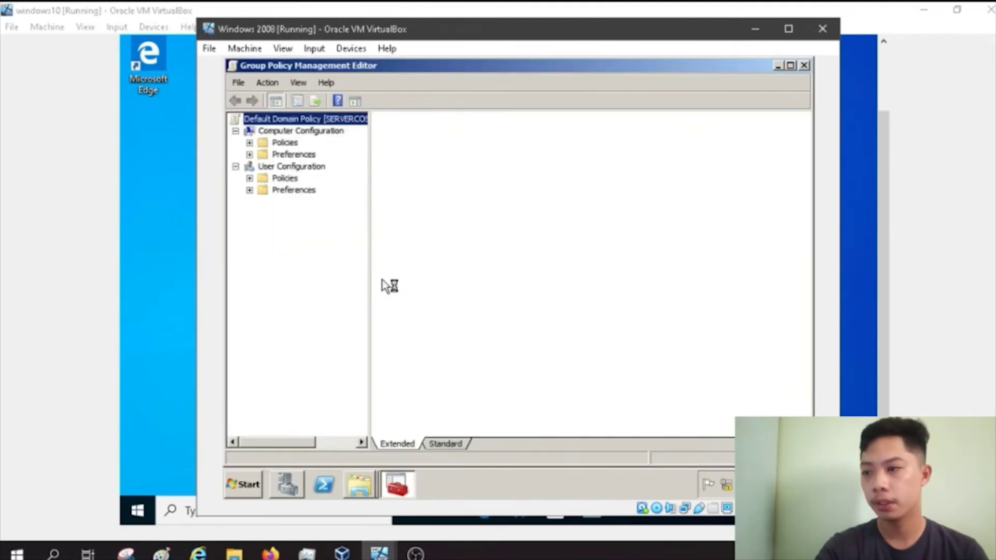
Step: Navigate to User Configuration > Policies > Windows Settings > Folder Redirection and right-click Desktop
double_click(301, 130)
left_click(250, 155)
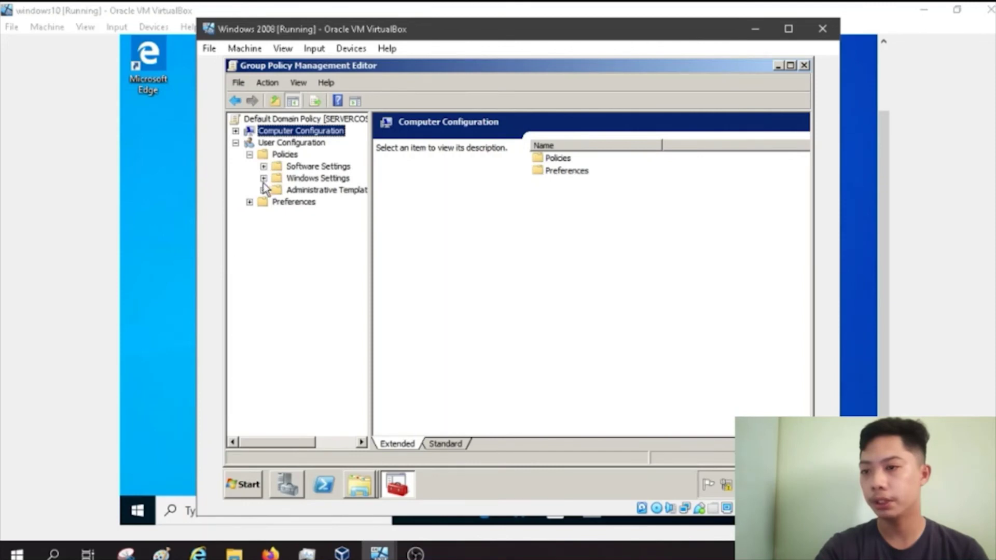
left_click(264, 178)
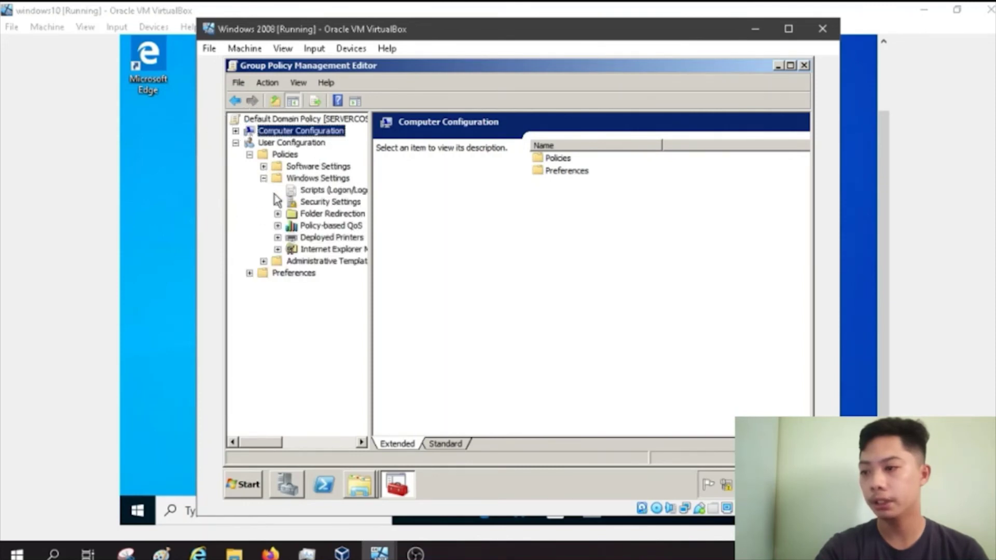
left_click(297, 214)
left_click(401, 148)
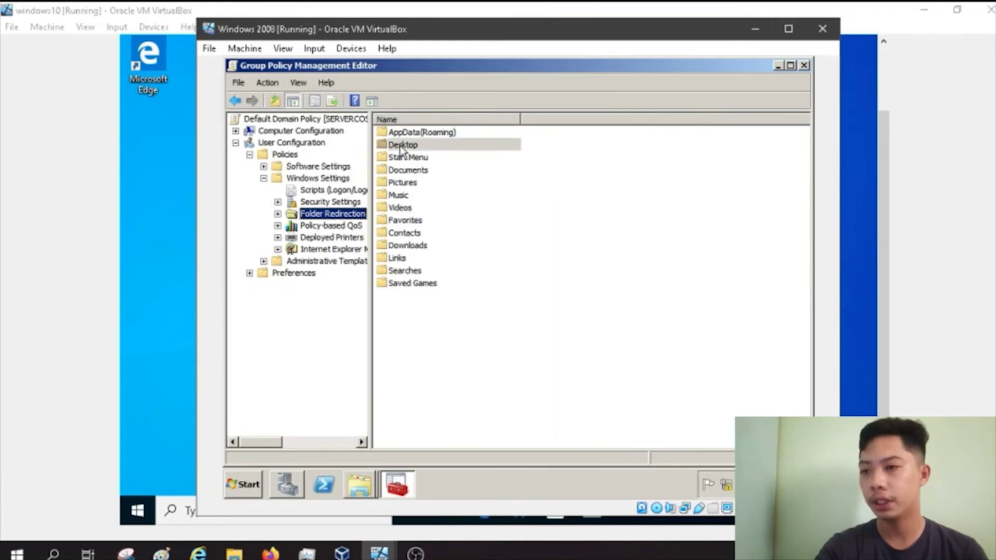
right_click(401, 149)
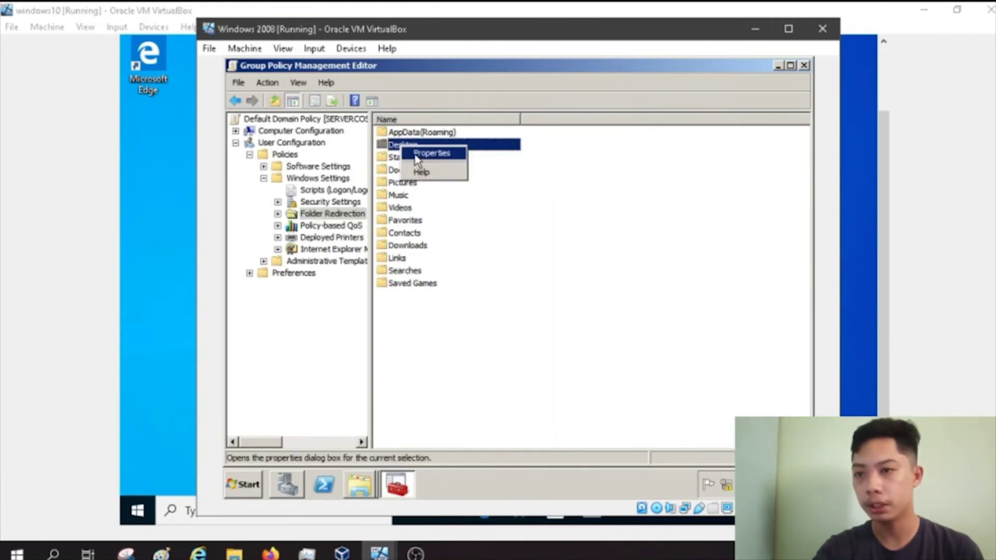
Step: Redirect everyone's Desktop to root path \\Servercos\cos and accept the compatibility warning
left_click(416, 154)
left_click(446, 182)
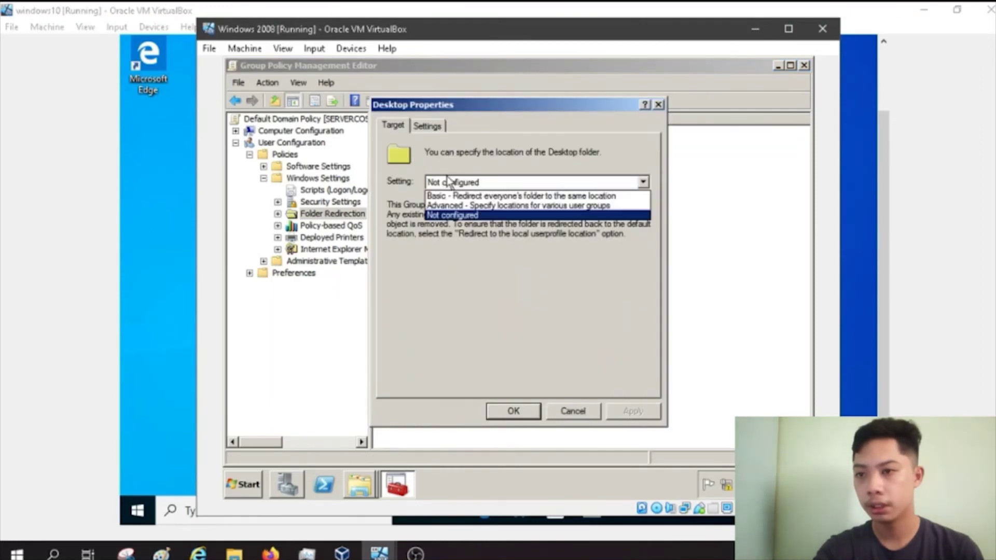
left_click(449, 197)
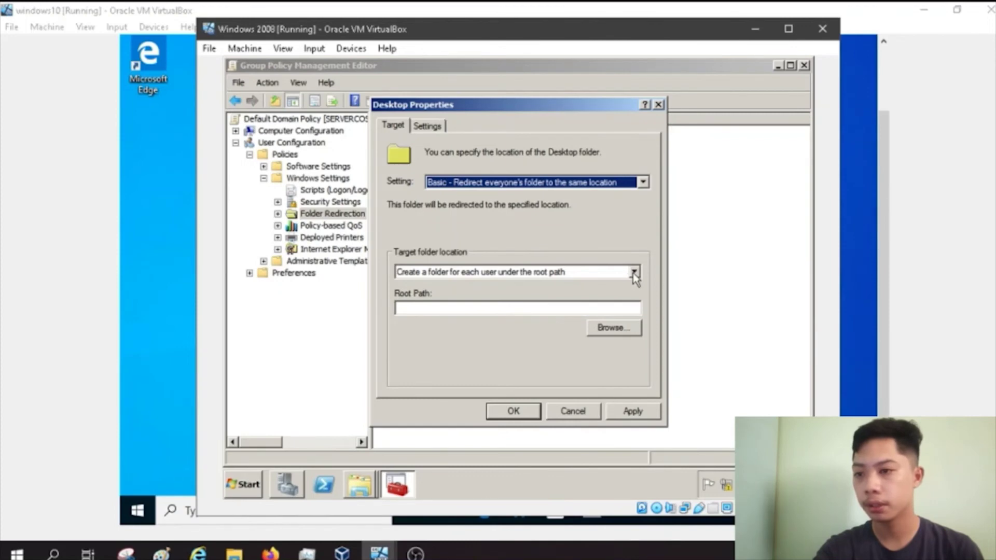
left_click(445, 308)
key("ctrl+v")
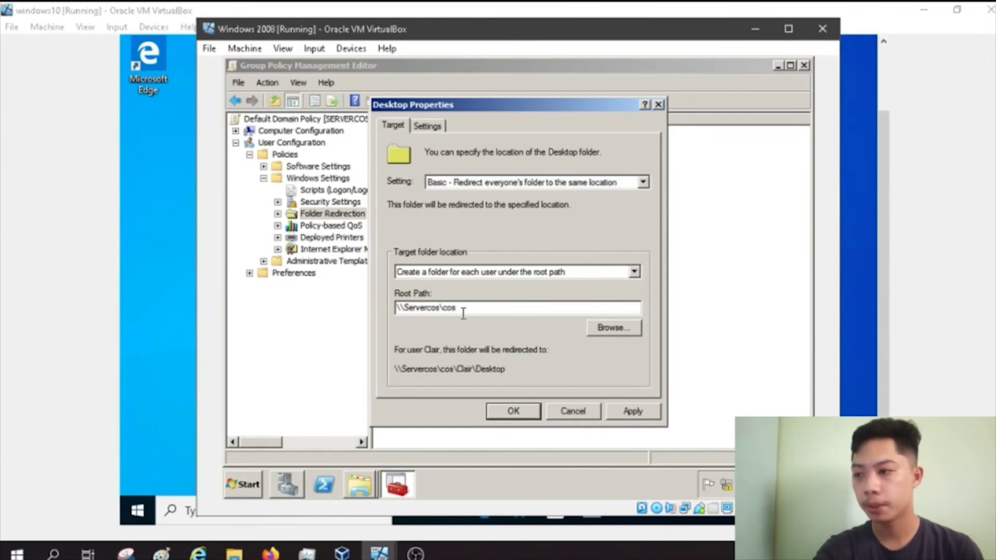
left_click_drag(464, 314, 394, 310)
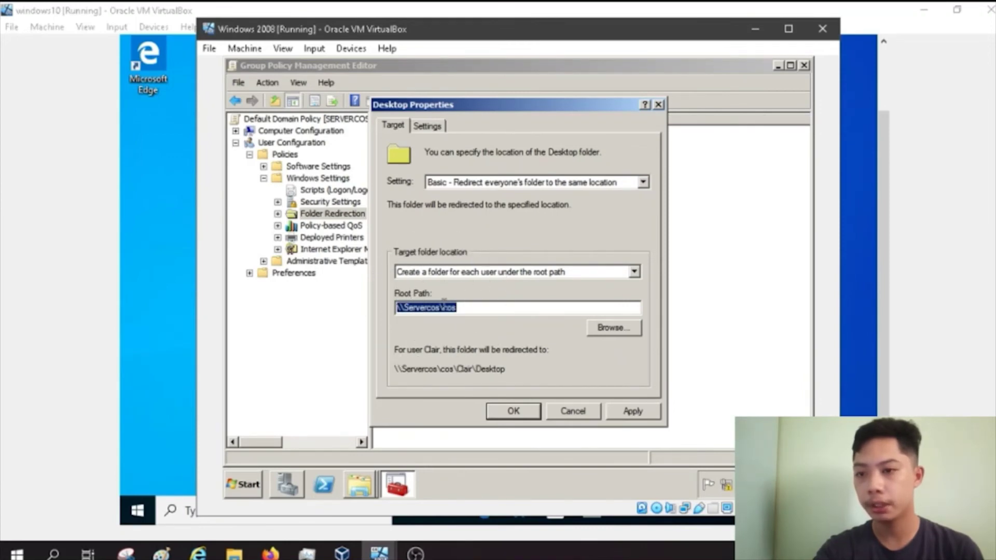
left_click(632, 411)
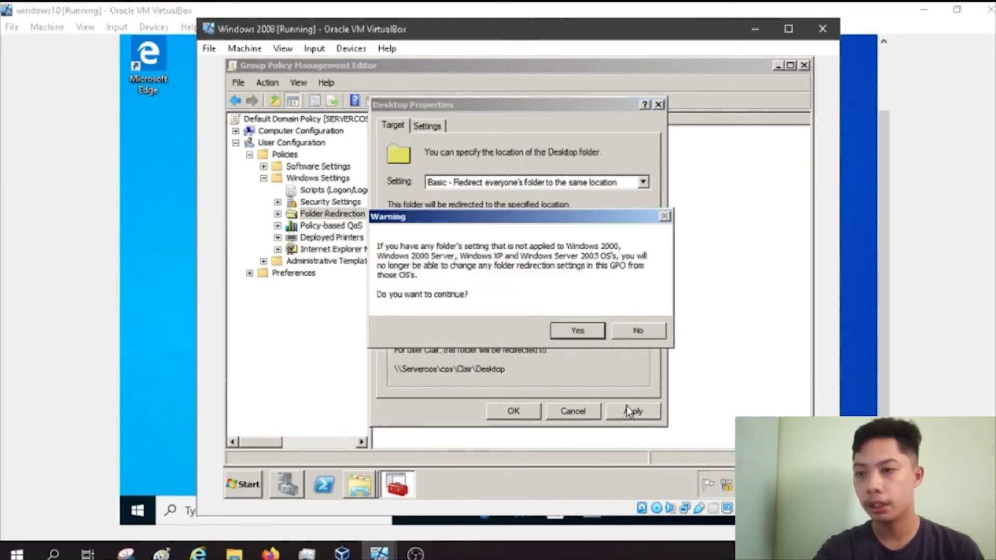
left_click(573, 327)
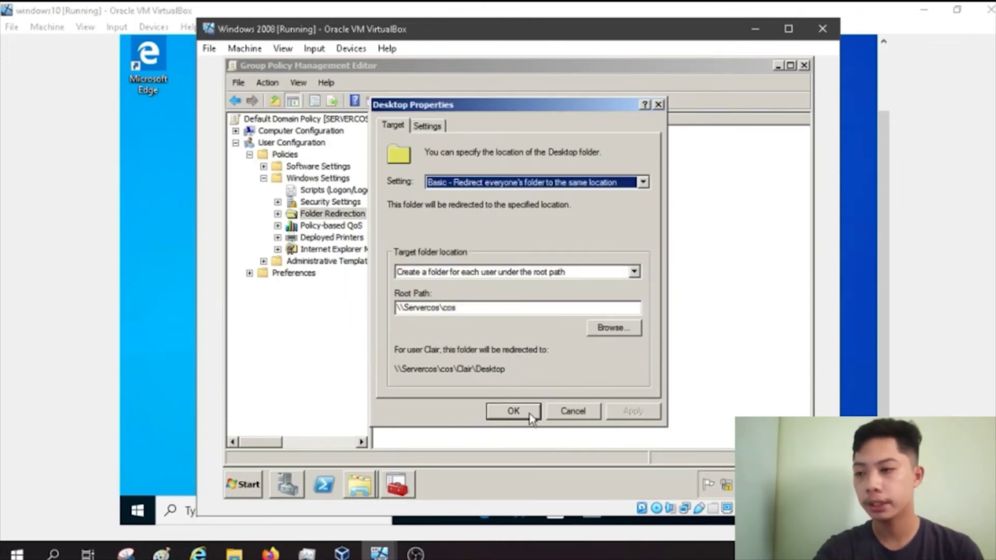
left_click(531, 418)
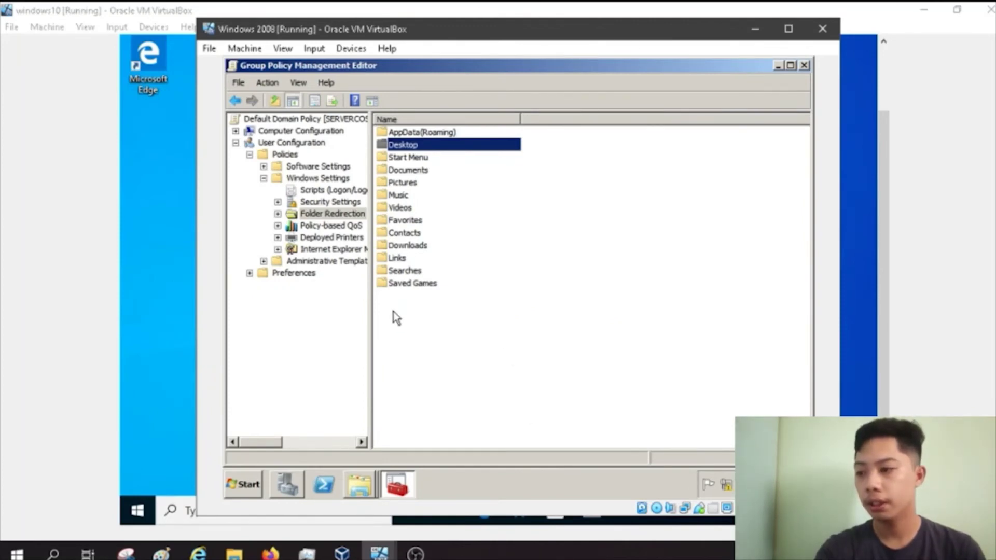
Step: Bring the COS folder's Properties window back to the front on the server
mouse_move(359, 487)
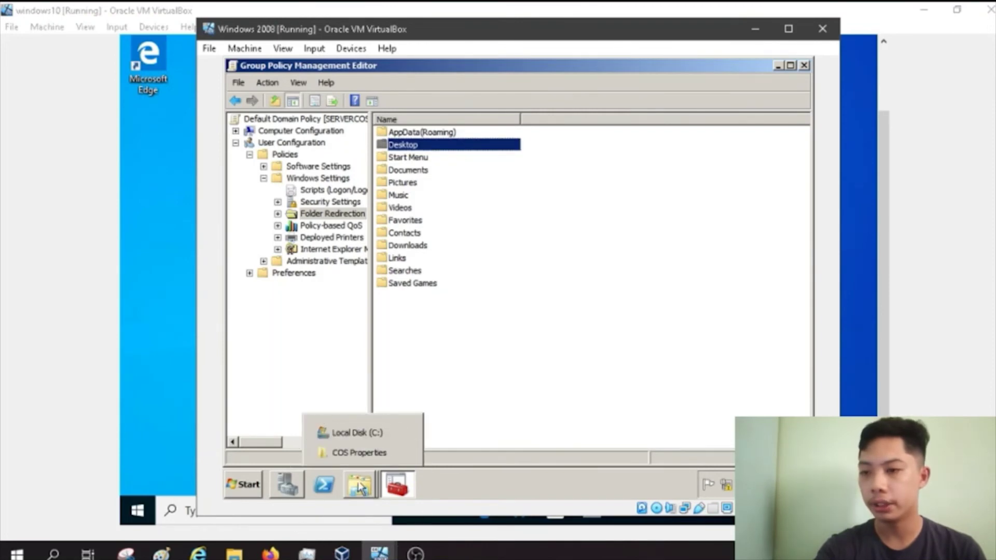
left_click(359, 488)
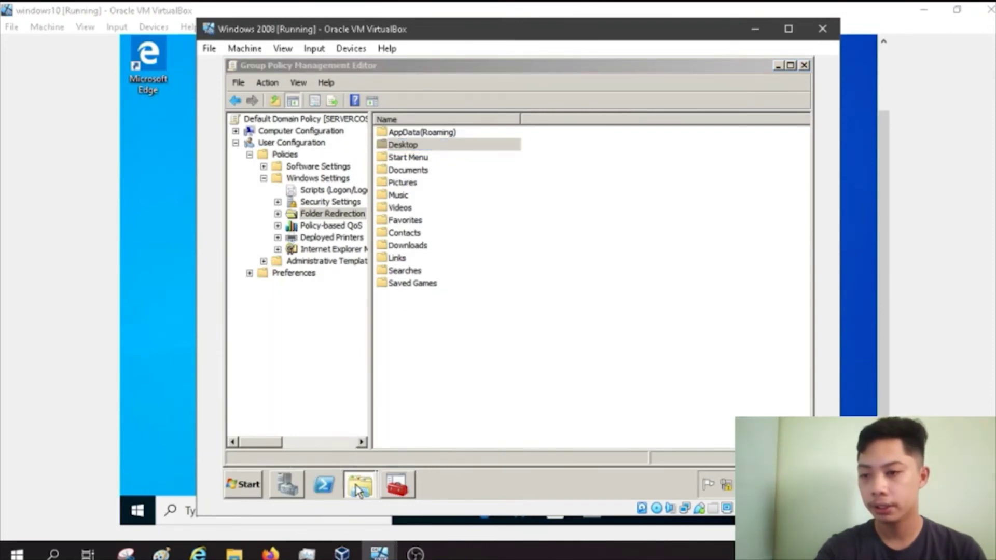
left_click(359, 491)
left_click(353, 459)
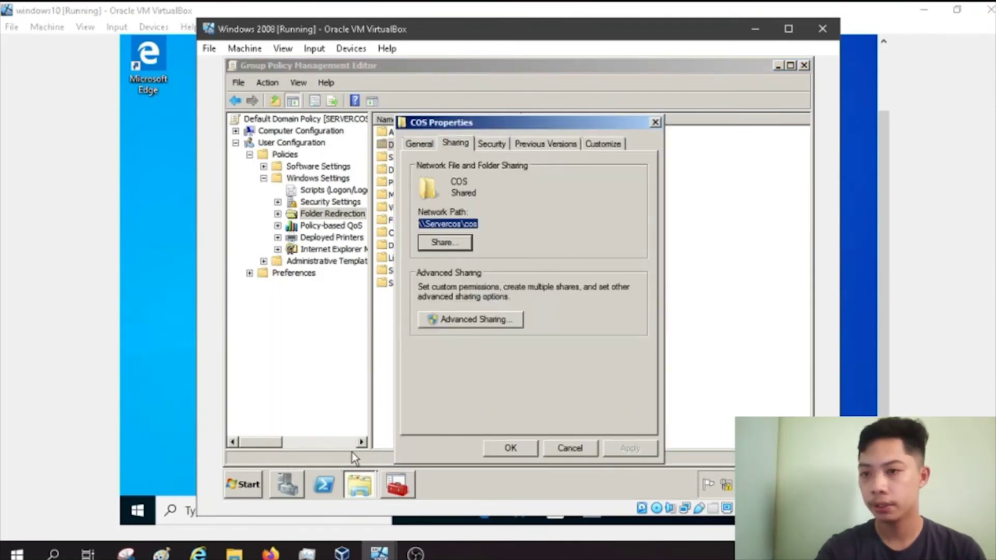
Step: Close COS Properties and the Group Policy editor, returning to Local Disk (C:)
left_click(655, 122)
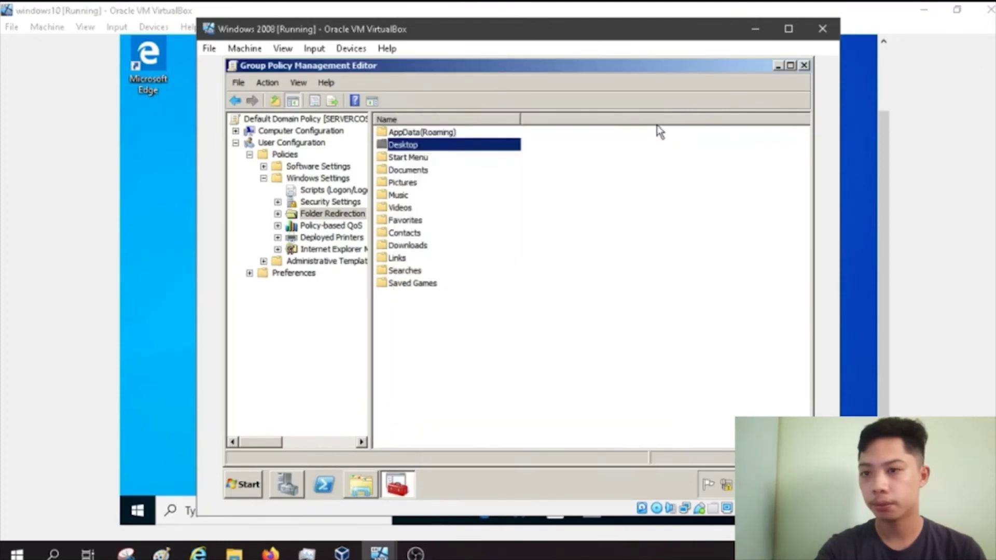
left_click(805, 66)
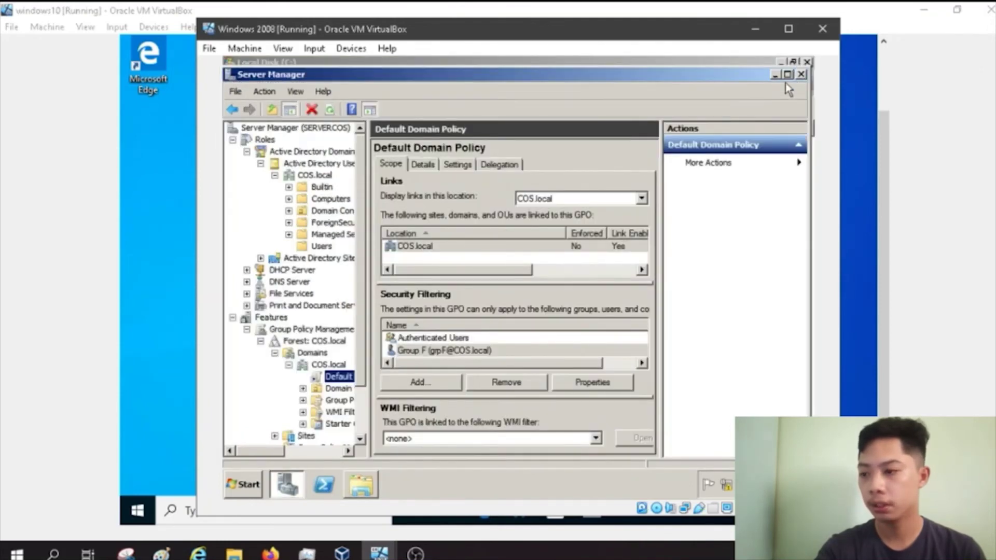
key("alt+Tab")
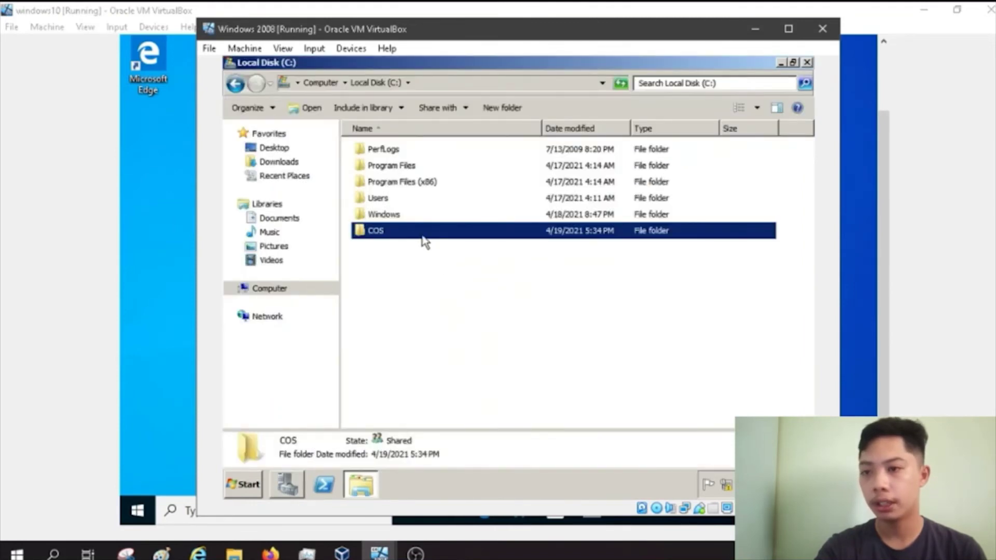
Step: Open the server's COS folder to check the new grpF folder, then open the Windows 10 Start menu
left_click(422, 236)
double_click(422, 236)
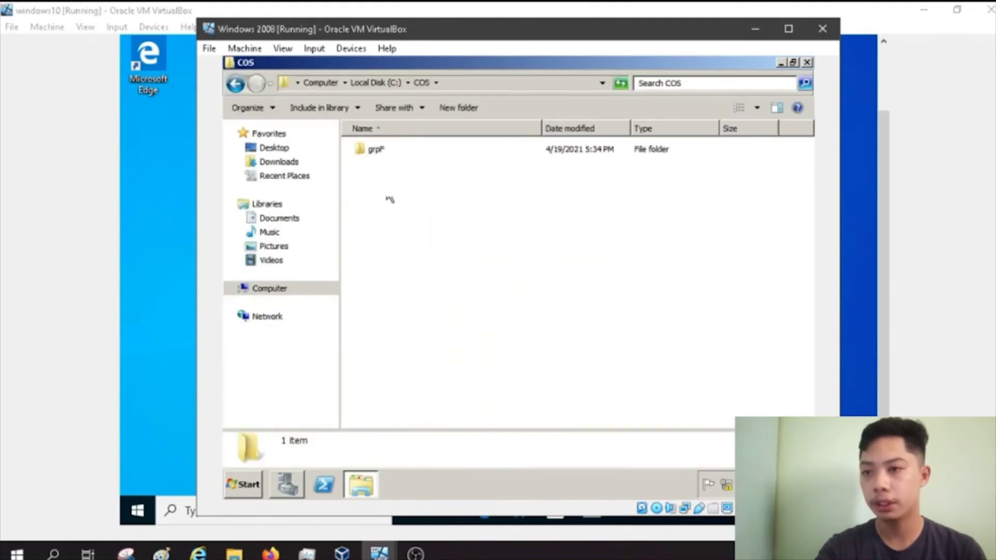
left_click(369, 155)
left_click(381, 158)
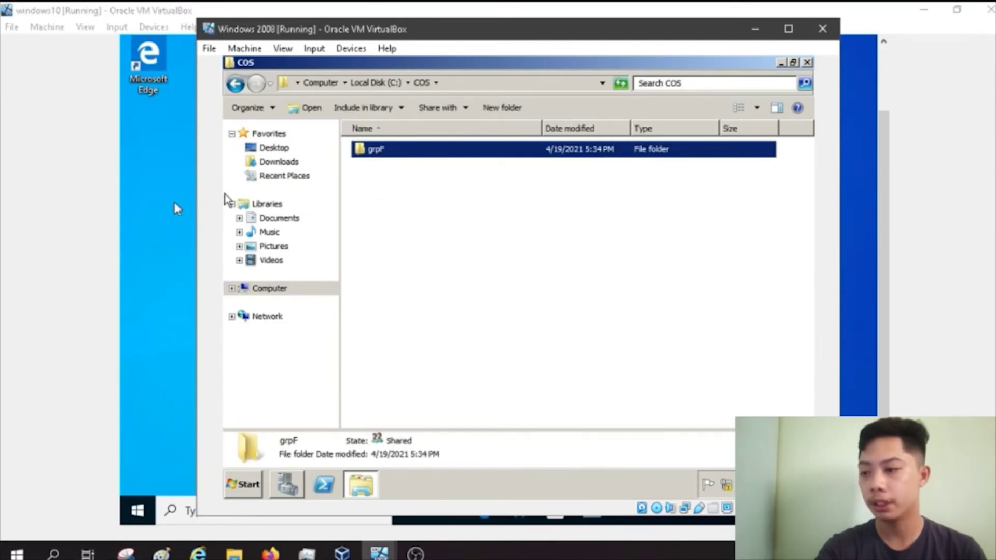
left_click(151, 520)
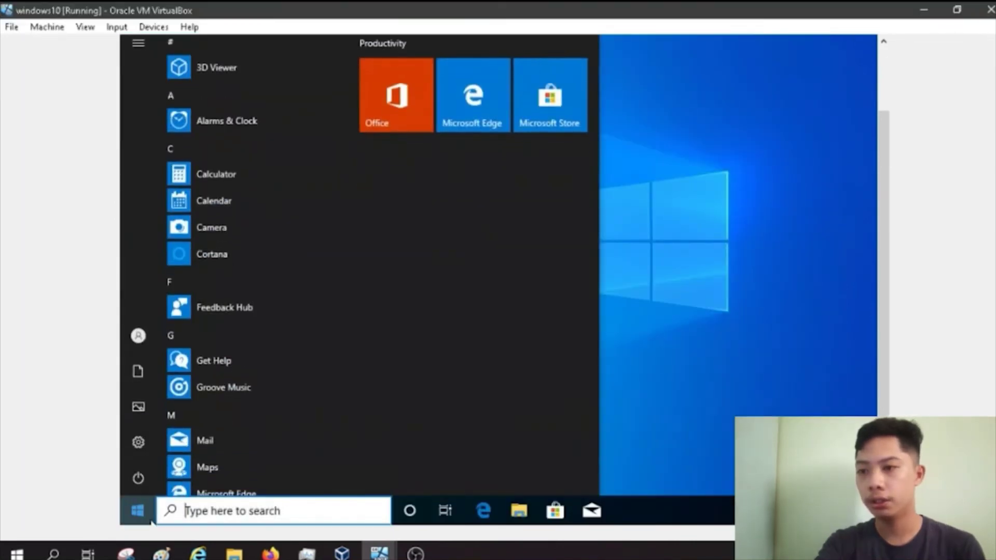
Step: Run gpupdate /force in Command Prompt on the client and agree to log off
type("cmd")
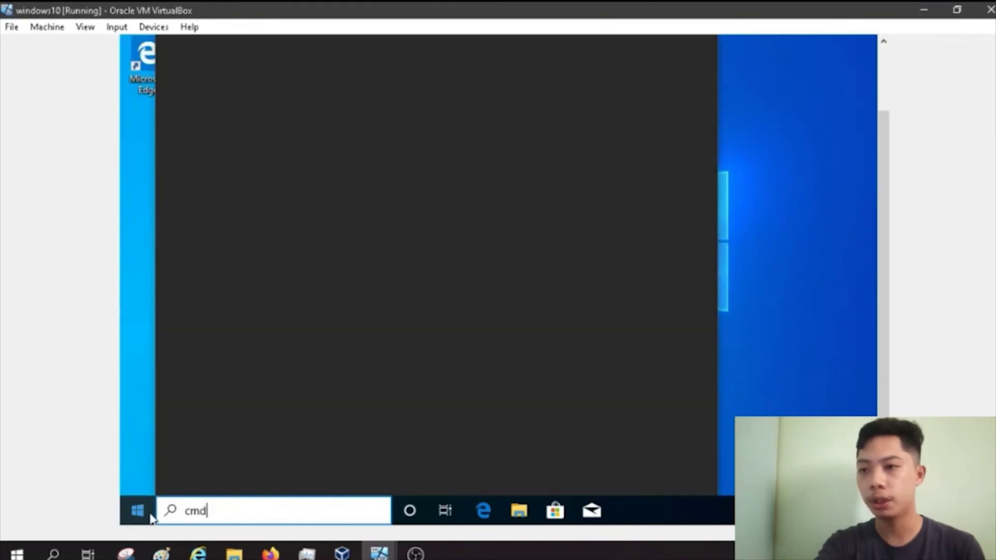
key("Return")
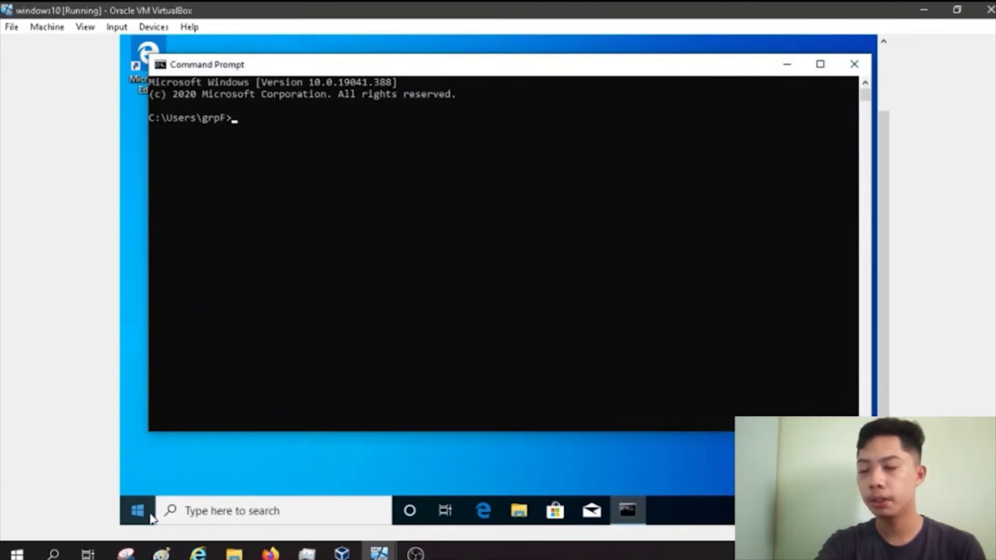
type("gpupdate")
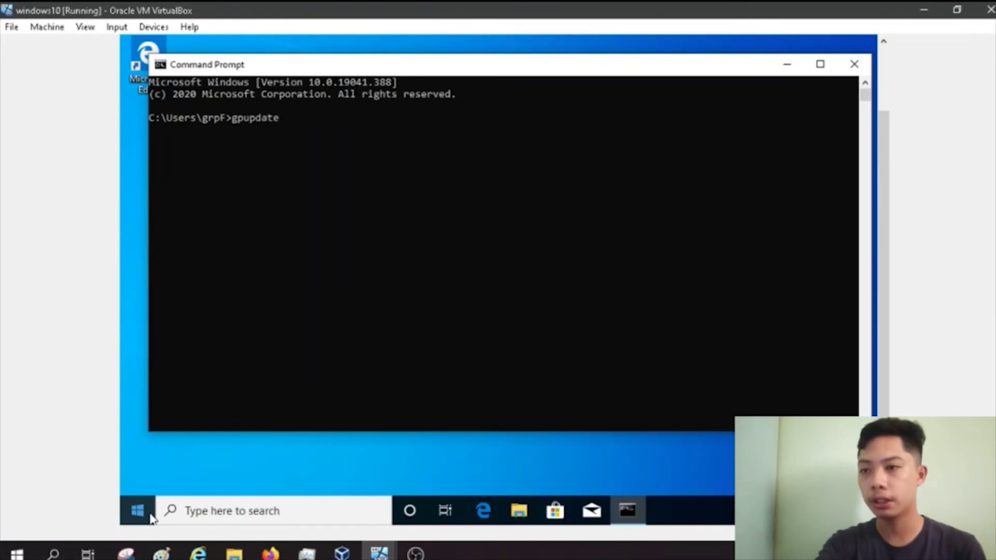
type(" /force")
key("Return")
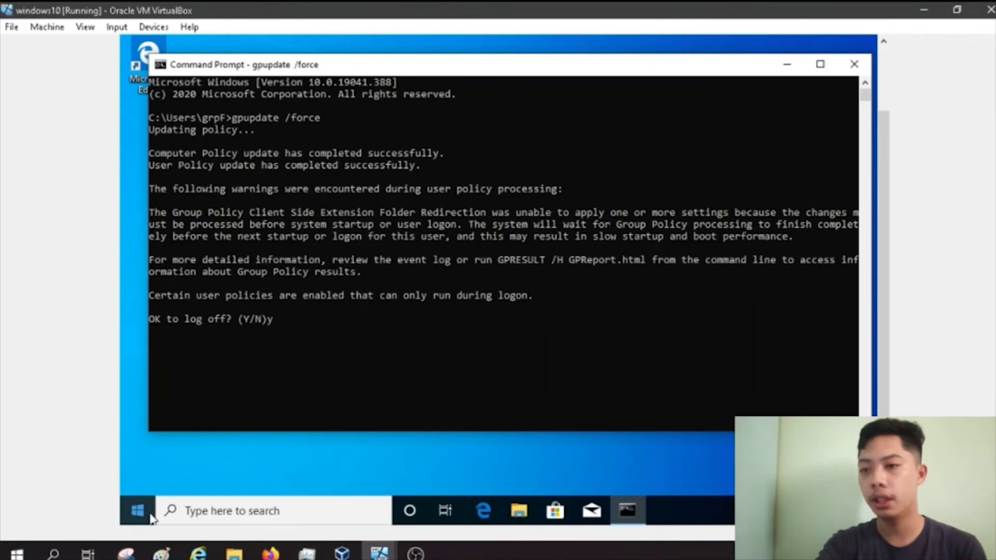
key("Return")
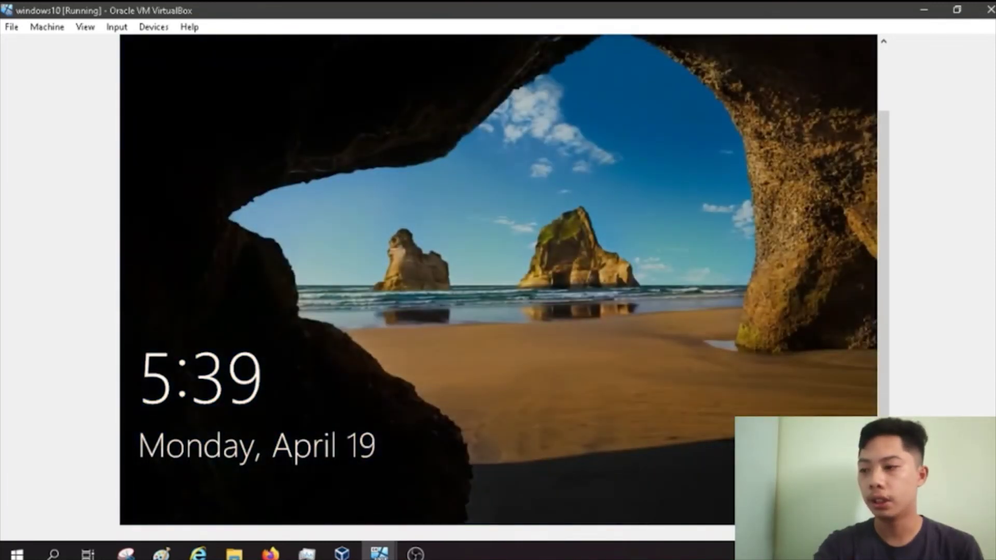
Step: Sign Group F back in on the Windows 10 client with the account password
left_click(408, 354)
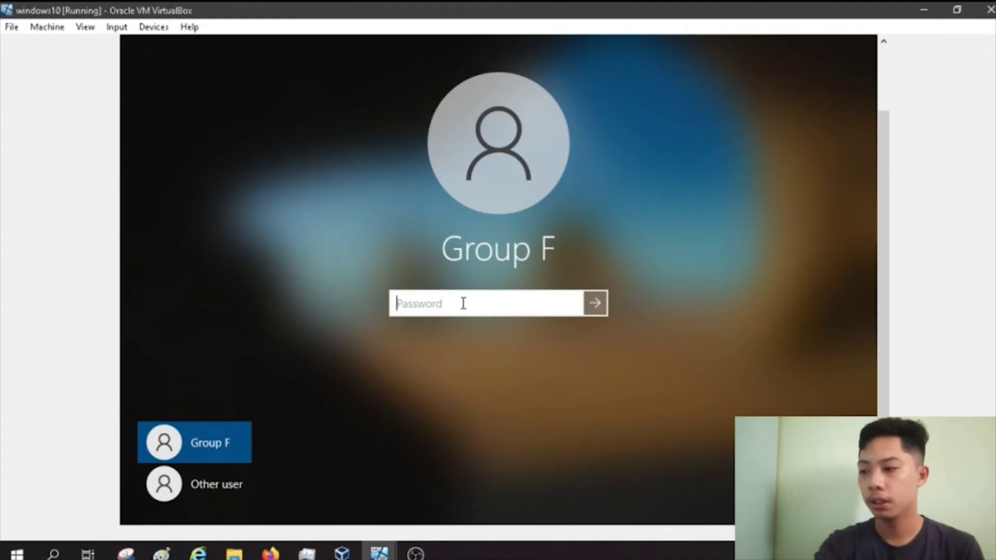
type("•••••••••")
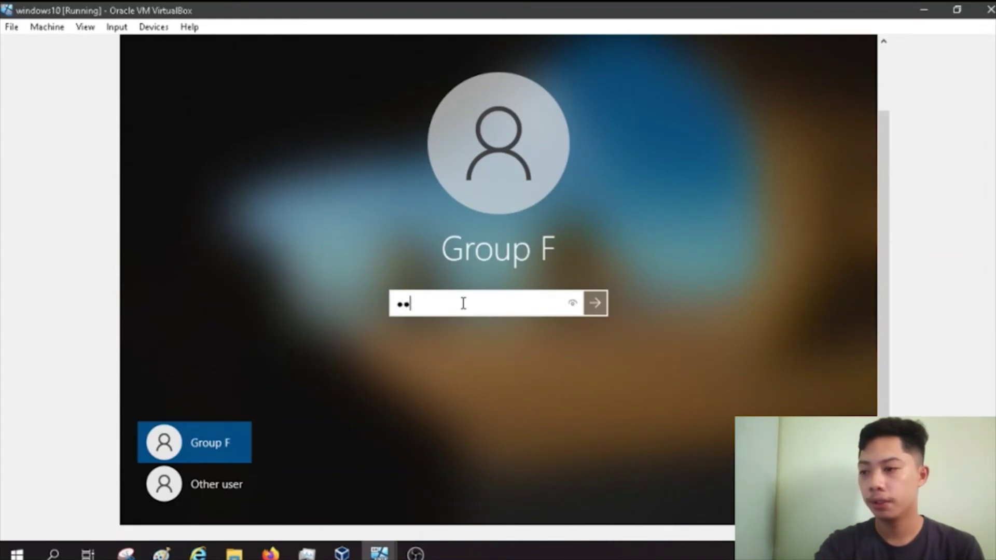
key("Return")
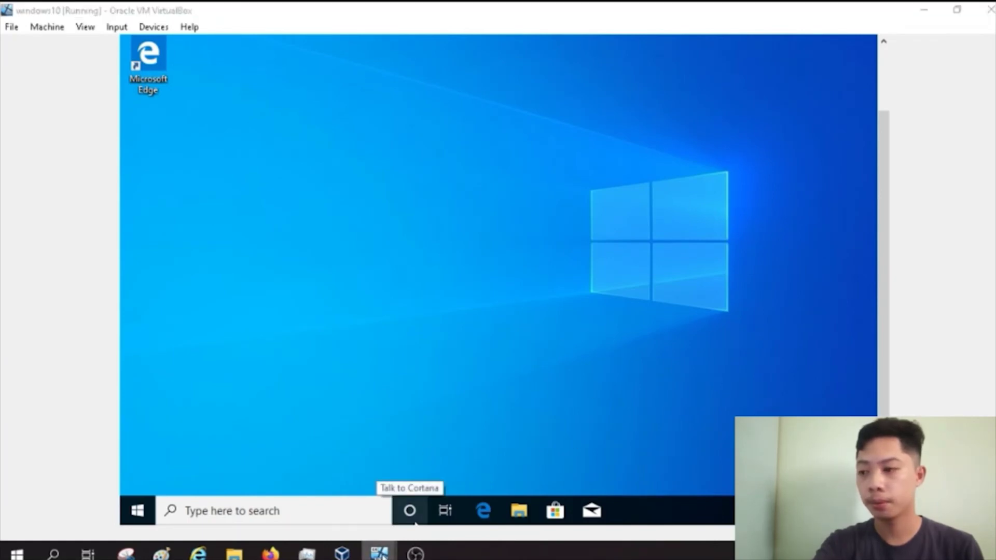
Step: Log the administrator off the Windows Server 2008 machine
mouse_move(380, 553)
left_click(337, 495)
left_click(536, 344)
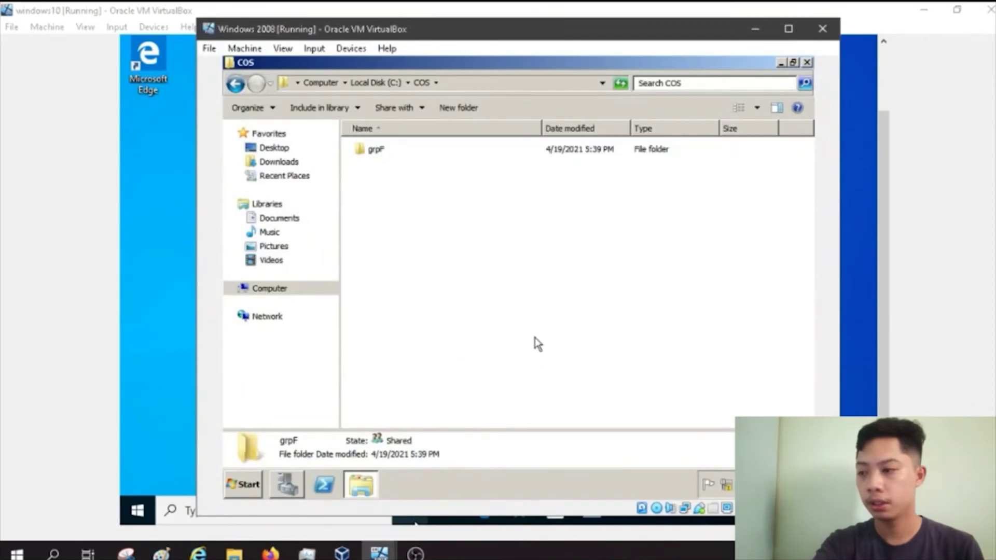
left_click(258, 486)
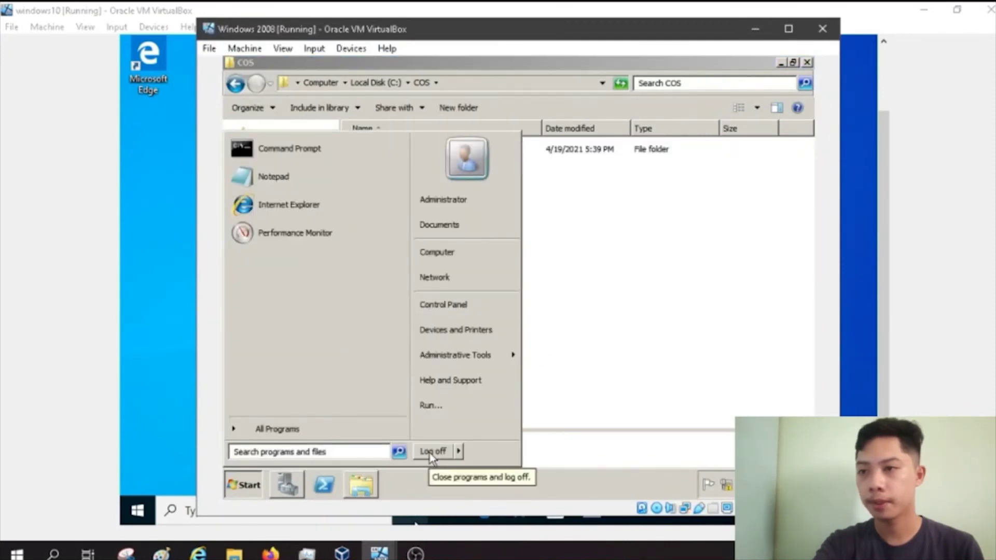
left_click(431, 458)
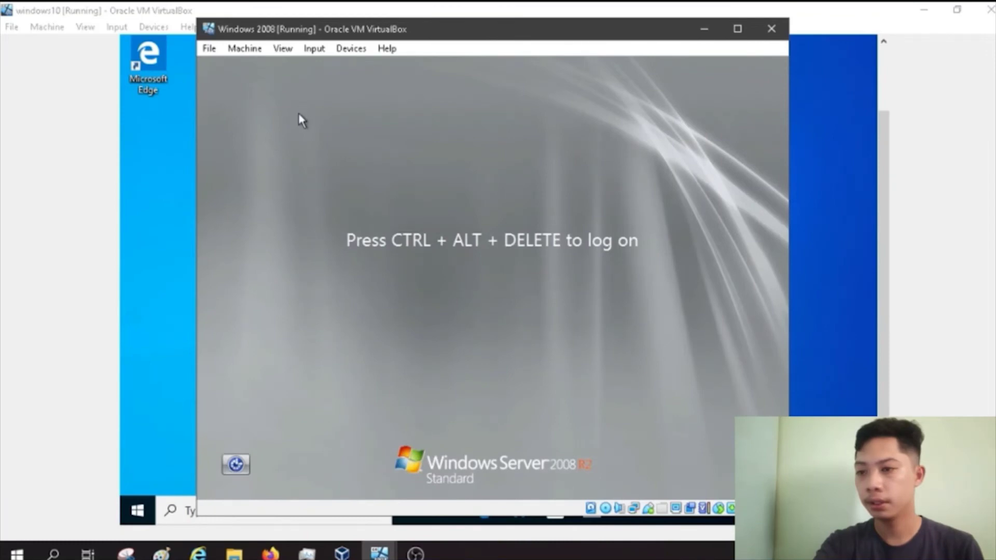
Step: Send Ctrl-Alt-Del to the server VM and log back on with the administrator password
left_click(314, 48)
mouse_move(382, 66)
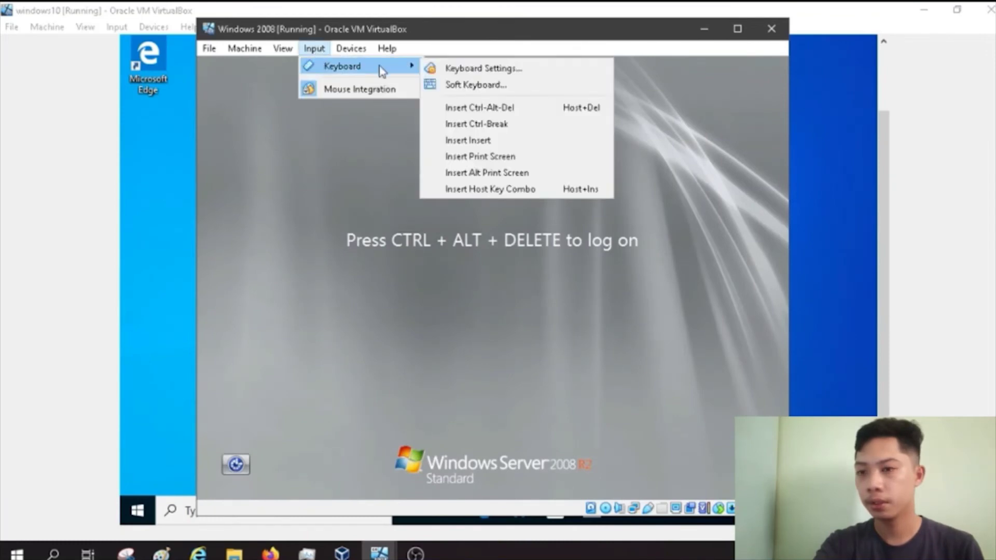
left_click(457, 104)
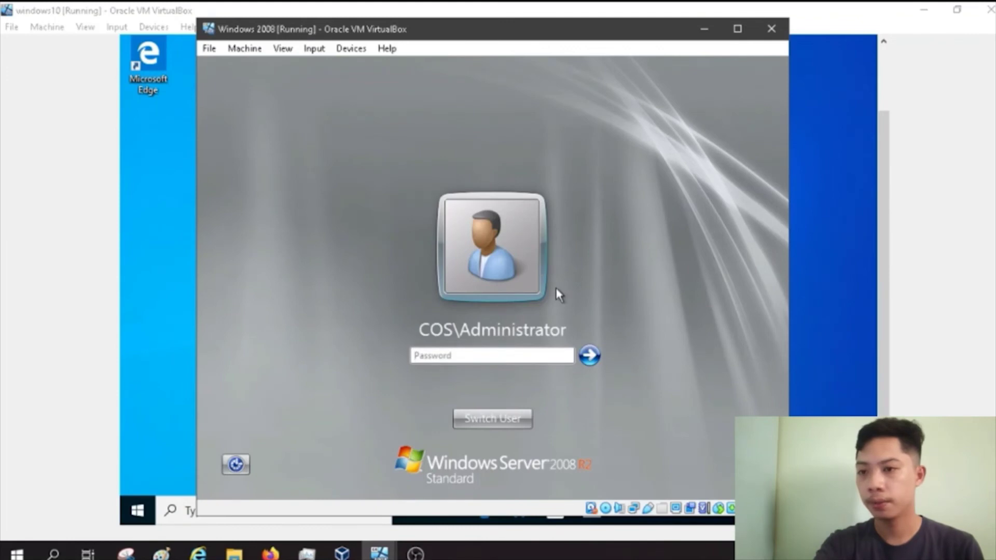
type("•••••••••••")
key("Return")
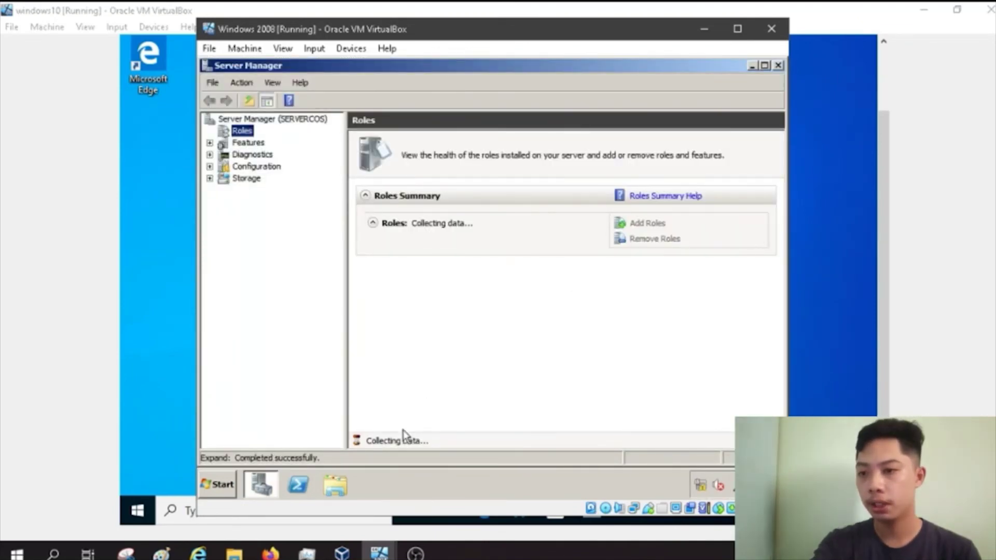
Step: Browse to C:\COS\grpF on the server and confirm the redirected Desktop folder exists
left_click(344, 490)
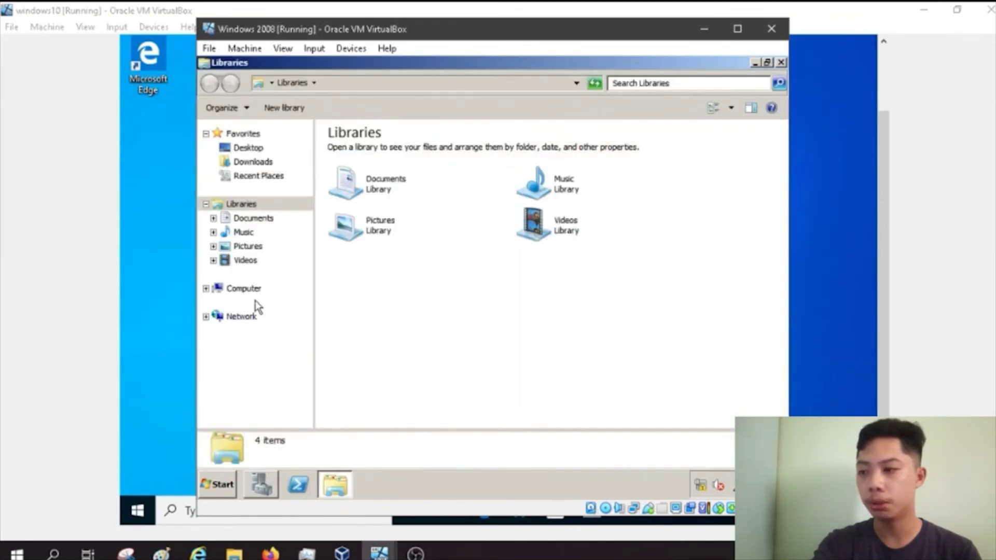
left_click(248, 288)
left_click(412, 167)
double_click(413, 170)
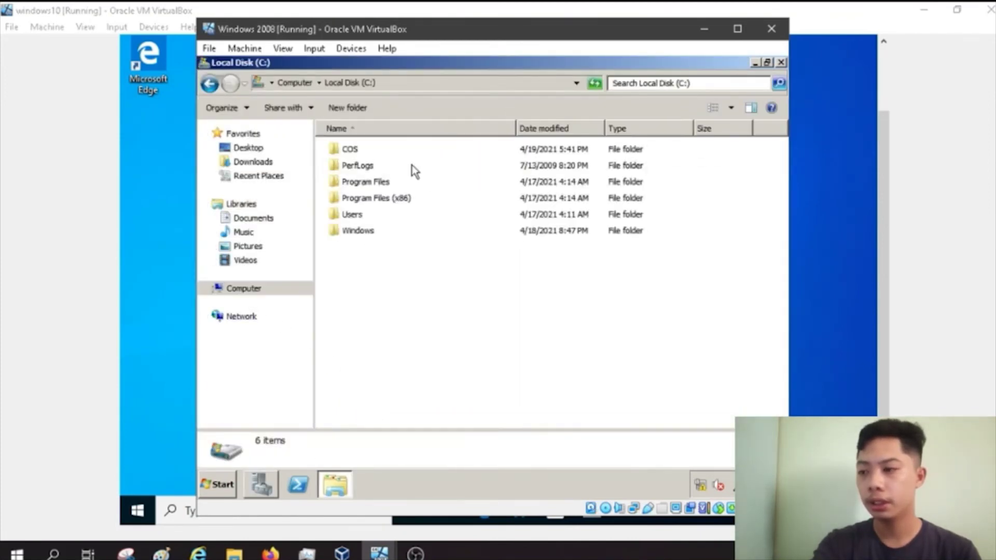
left_click(345, 150)
double_click(345, 150)
left_click(369, 153)
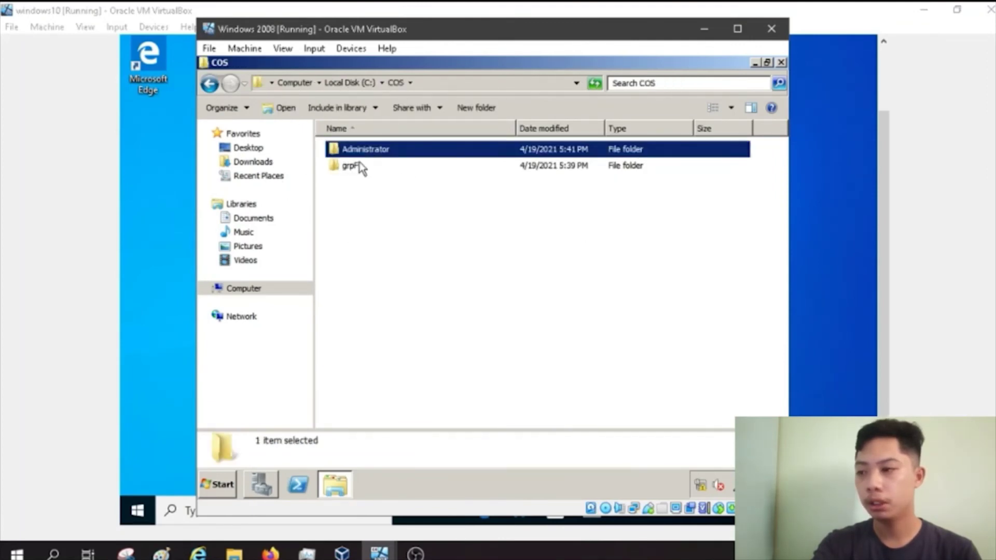
left_click(369, 171)
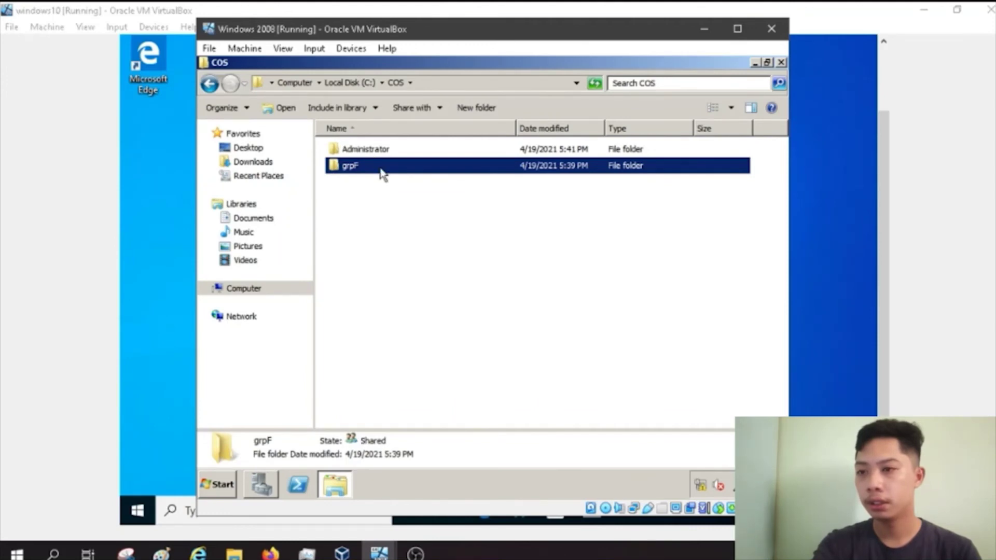
double_click(380, 170)
left_click(366, 154)
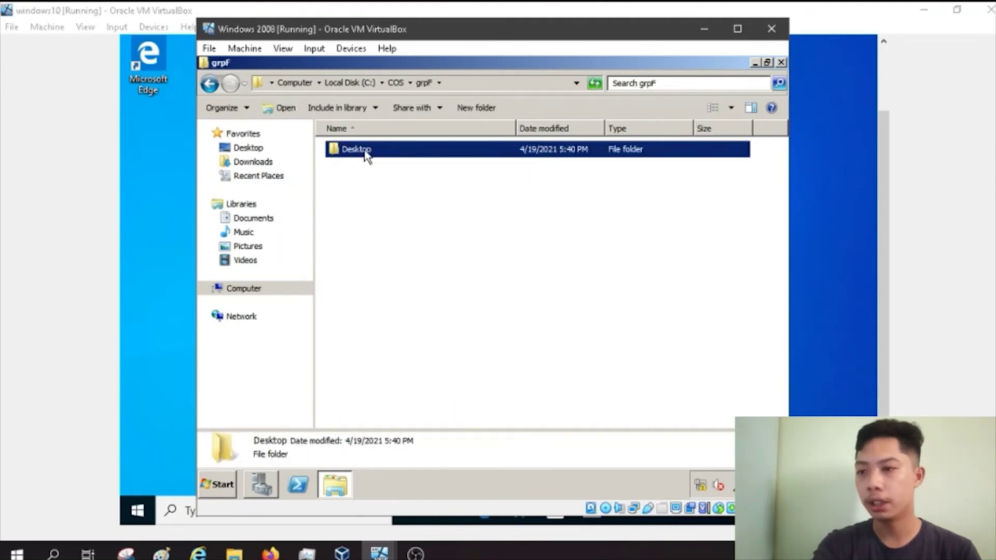
Step: Dismiss the start menu, clear the selection, and return to the Windows 10 client
key("super")
left_click(370, 151)
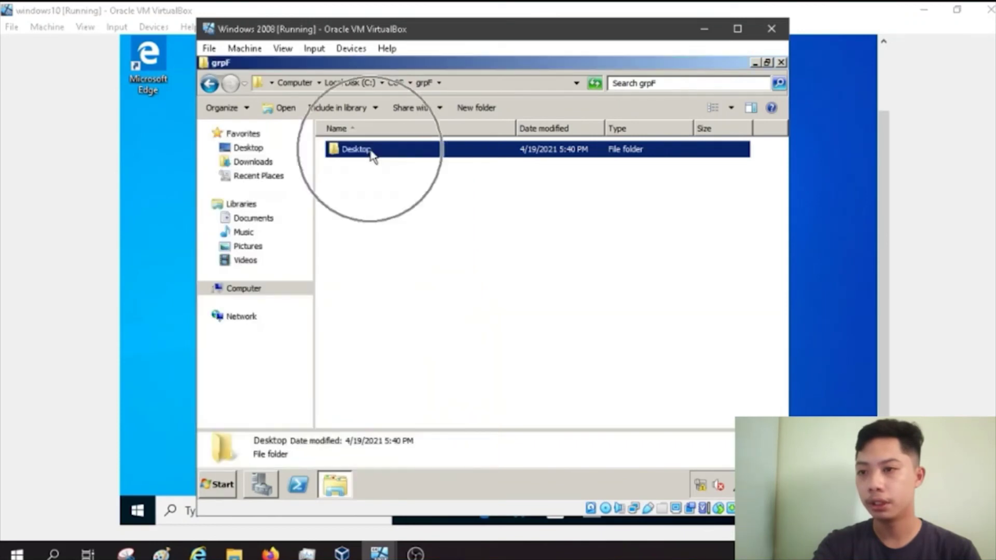
left_click(371, 152)
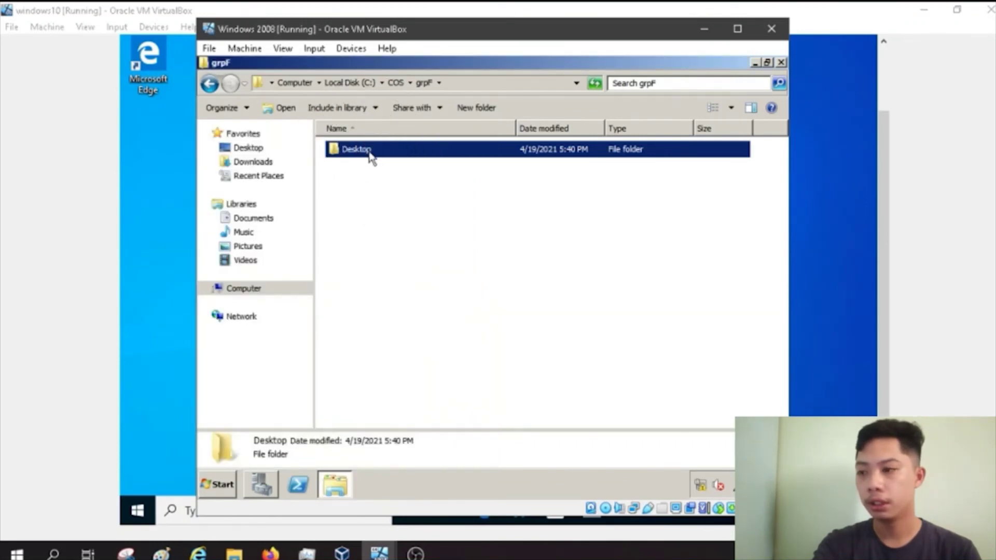
left_click(576, 376)
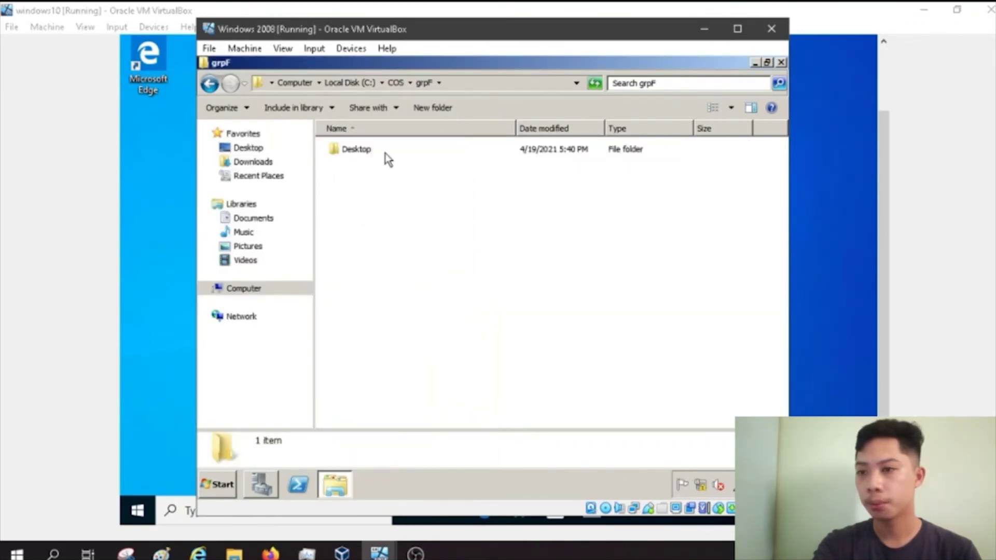
left_click(168, 287)
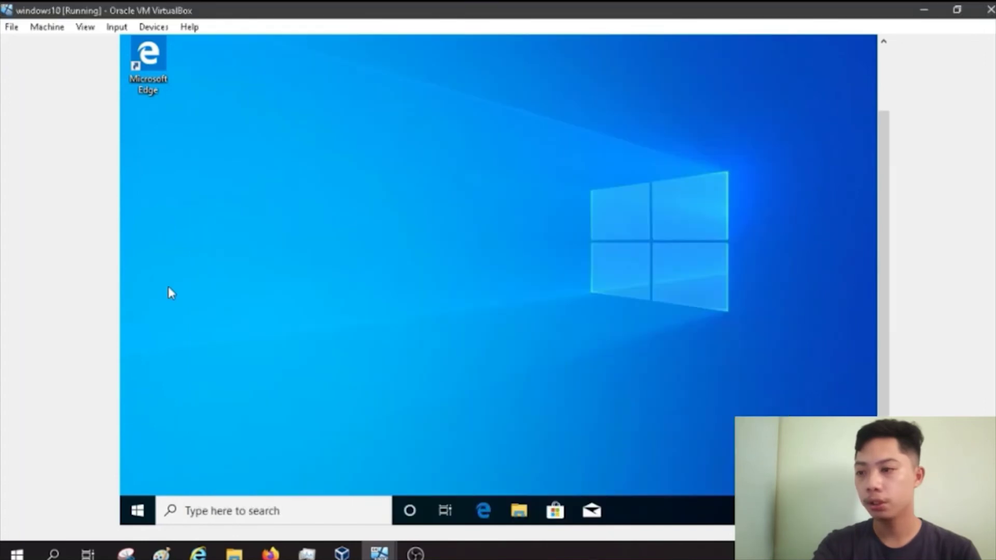
Step: Create a folder on the client desktop with the default name New folder and open it
right_click(303, 145)
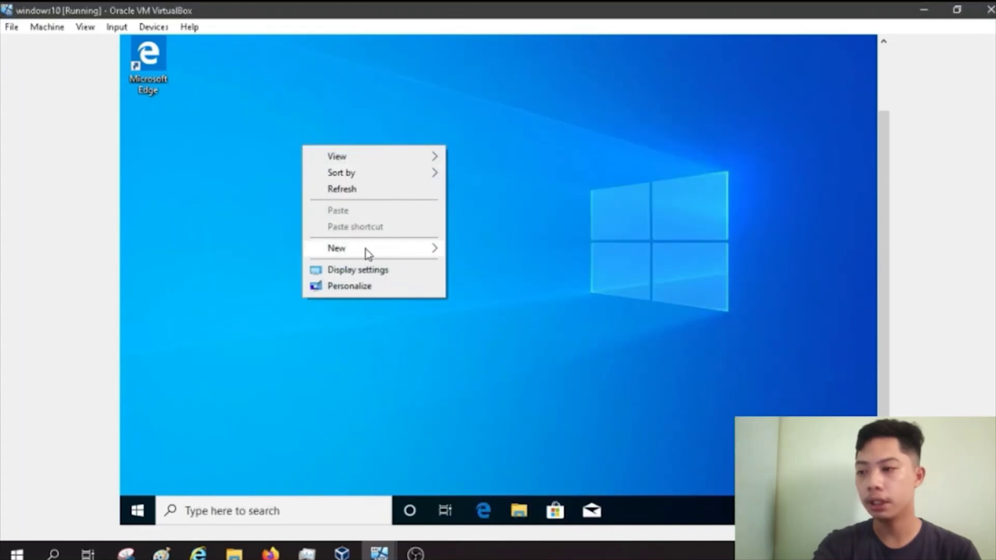
mouse_move(432, 252)
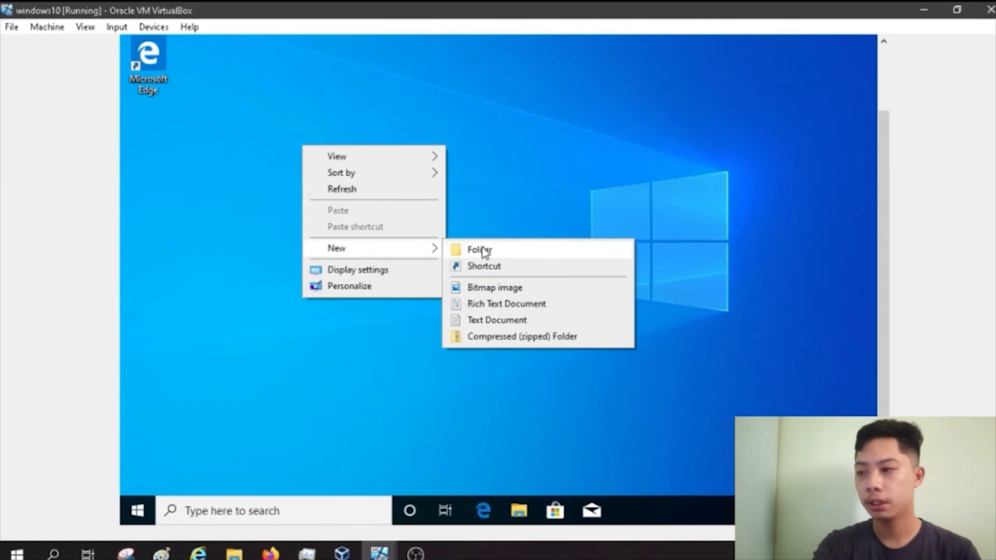
left_click(482, 251)
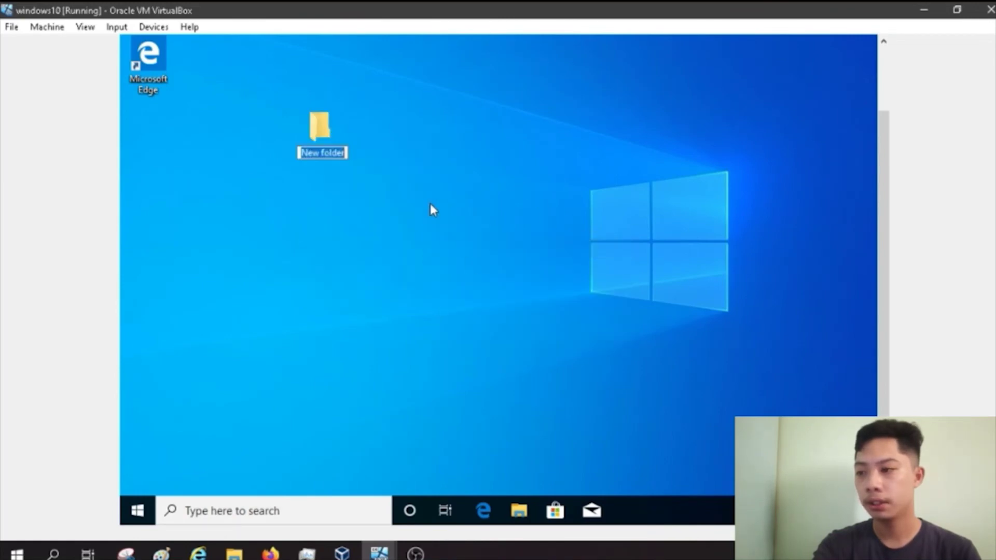
key("Return")
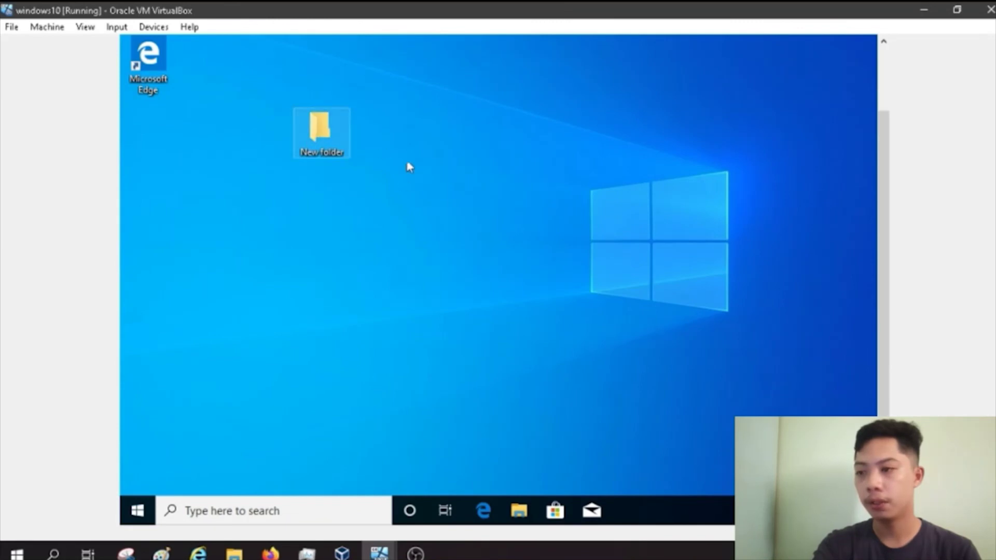
double_click(334, 151)
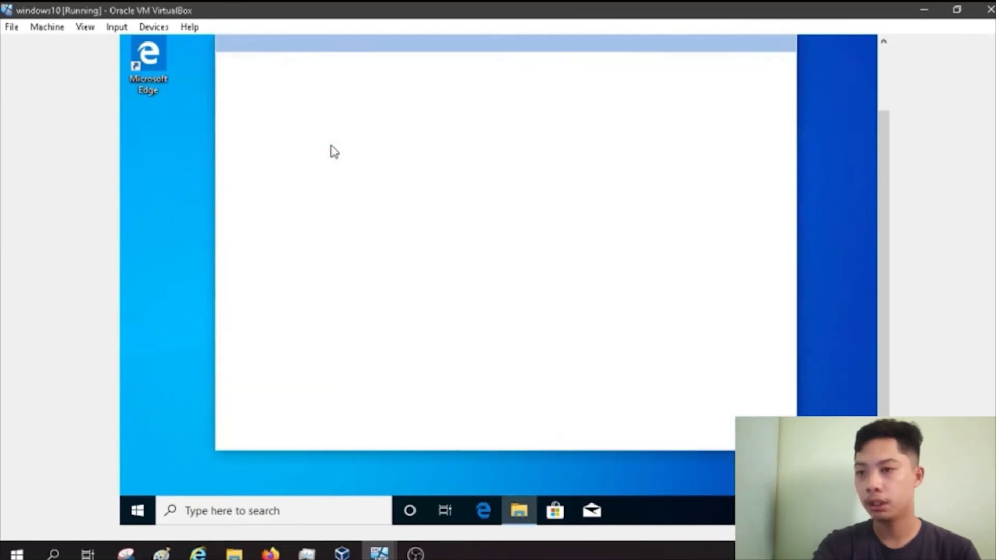
Step: Create a text document named GROUPF inside New folder
right_click(472, 185)
mouse_move(554, 342)
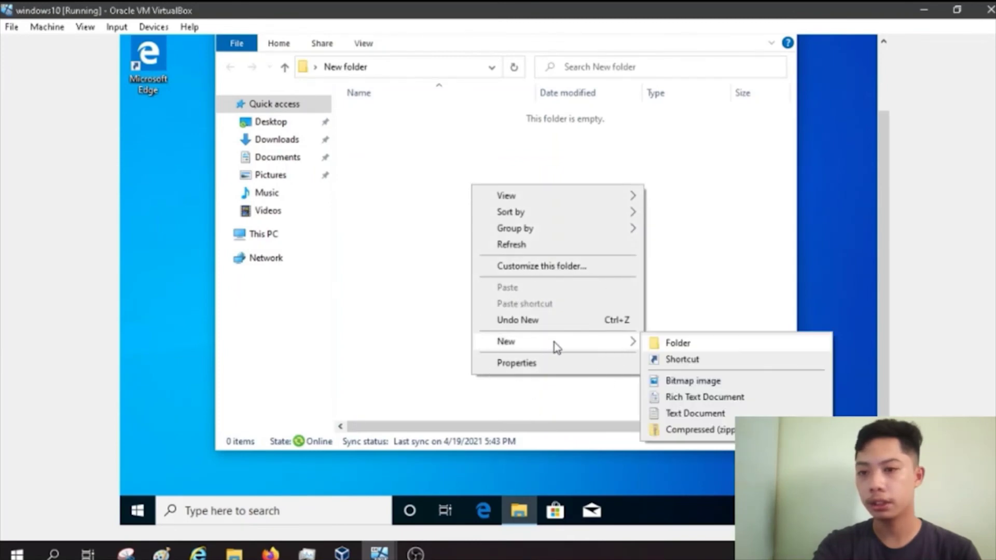
left_click(692, 413)
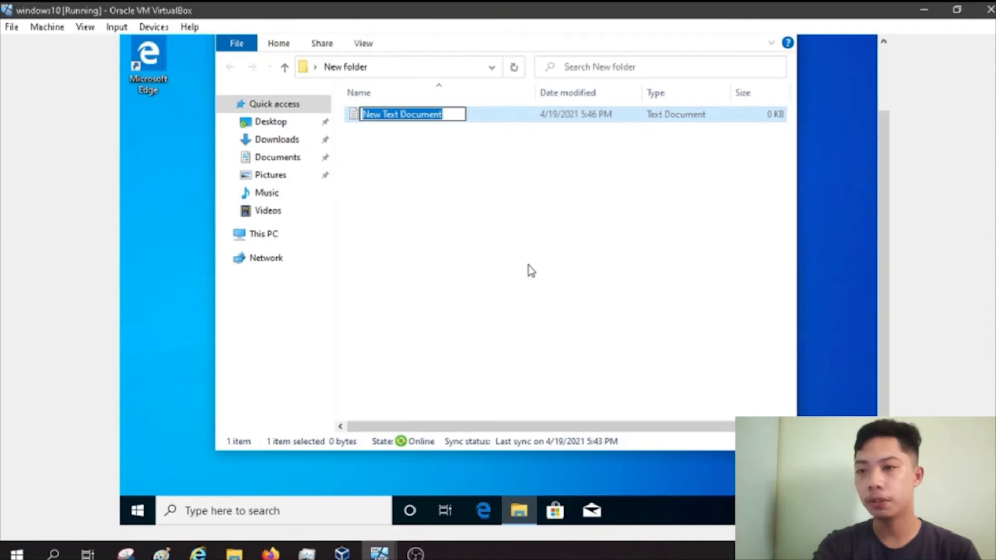
type("GROUPF")
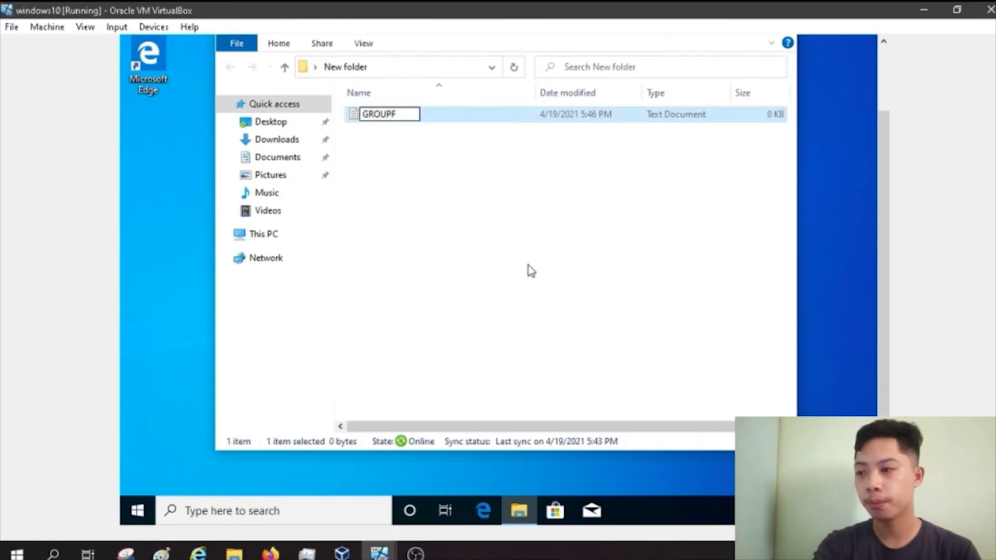
key("Return")
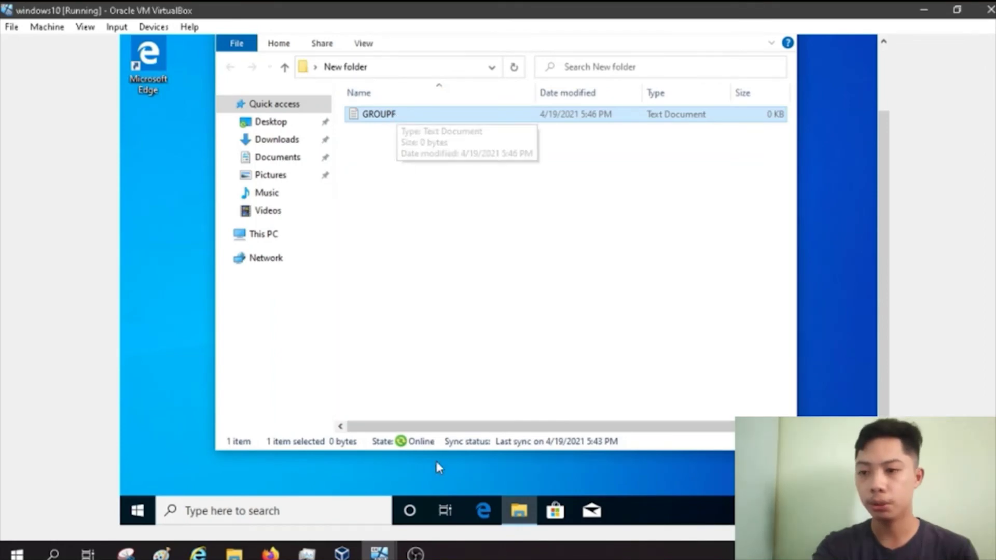
Step: On the Windows 2008 server, try opening the redirected Desktop folder and reach its security settings
mouse_move(379, 553)
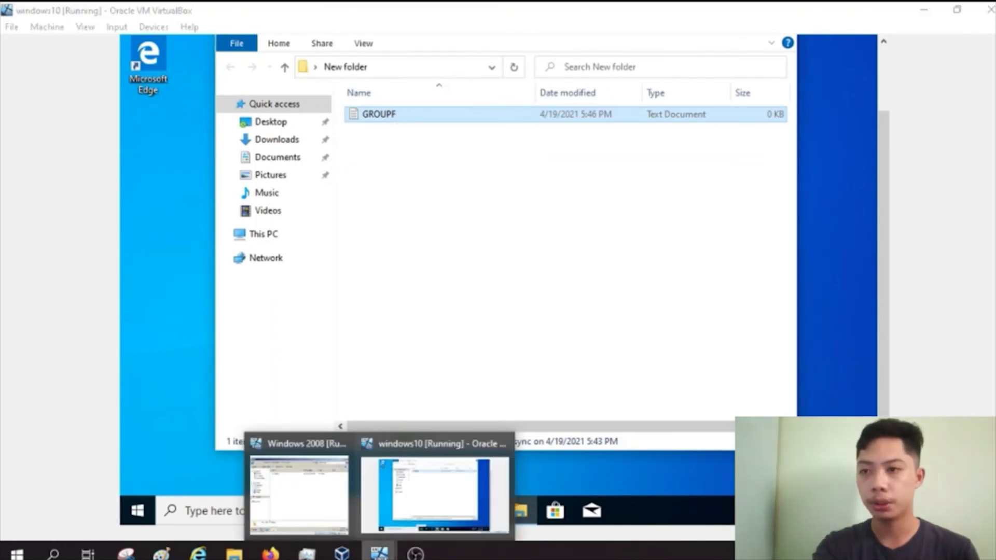
left_click(295, 490)
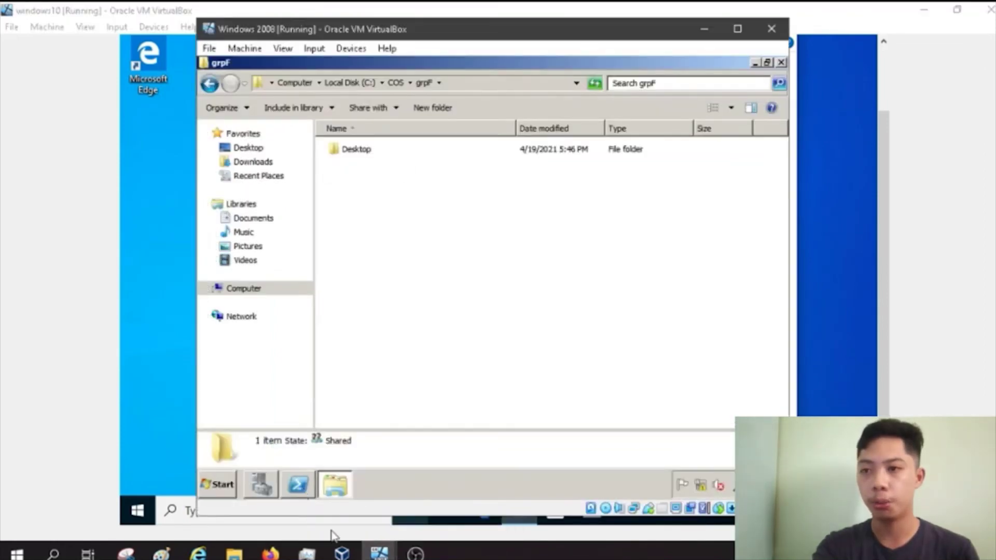
double_click(346, 151)
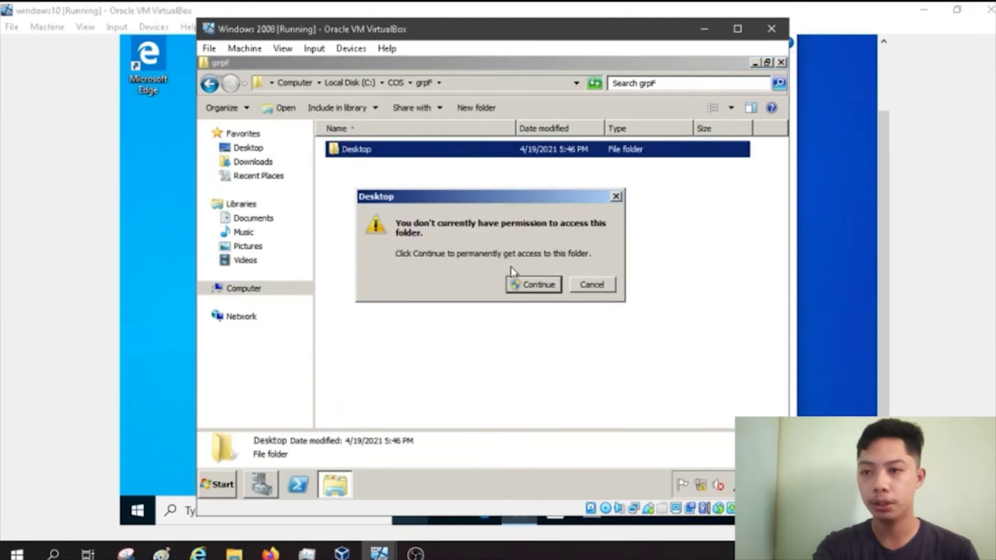
left_click(535, 286)
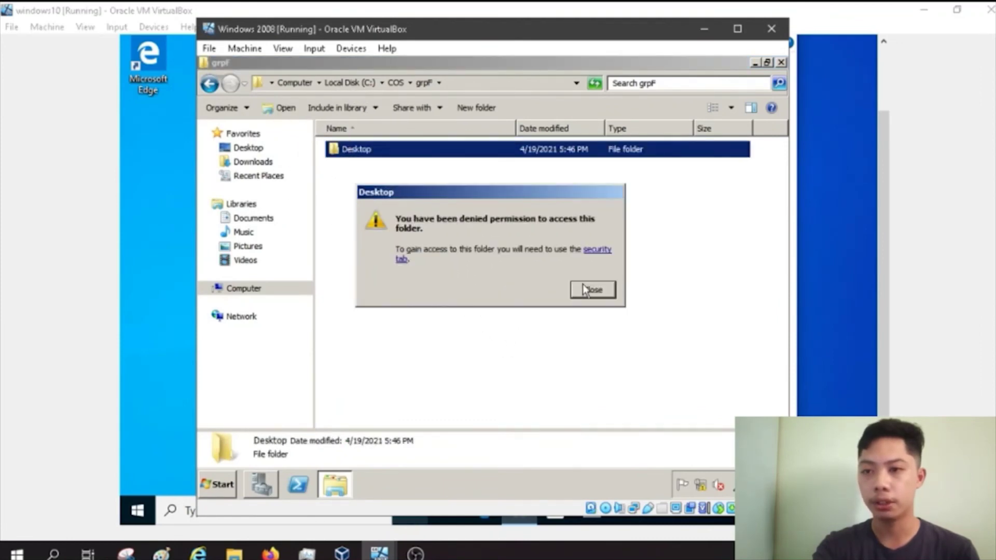
left_click(593, 251)
Step: Make the Administrators group owner of the Desktop folder and close the security dialogs
left_click(589, 244)
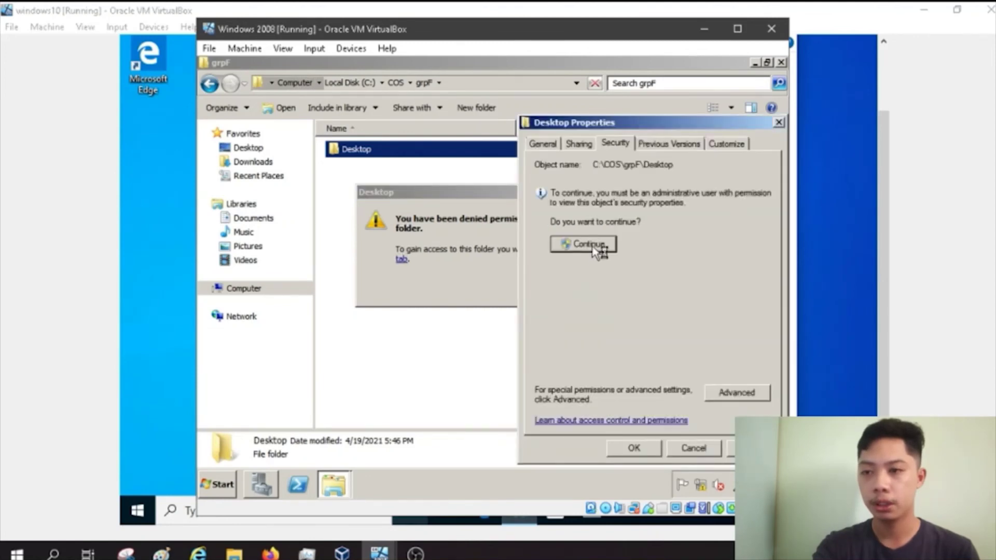
left_click(466, 338)
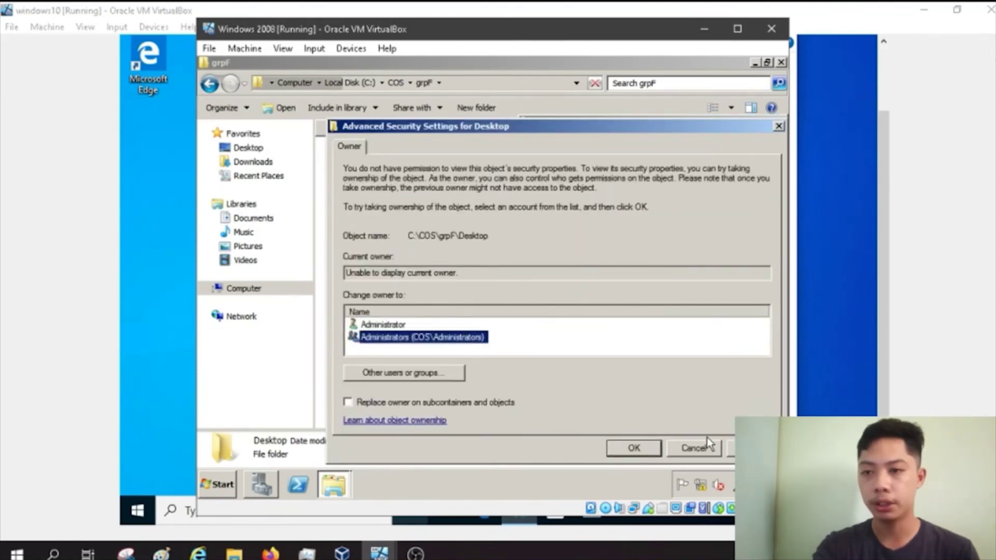
left_click(632, 447)
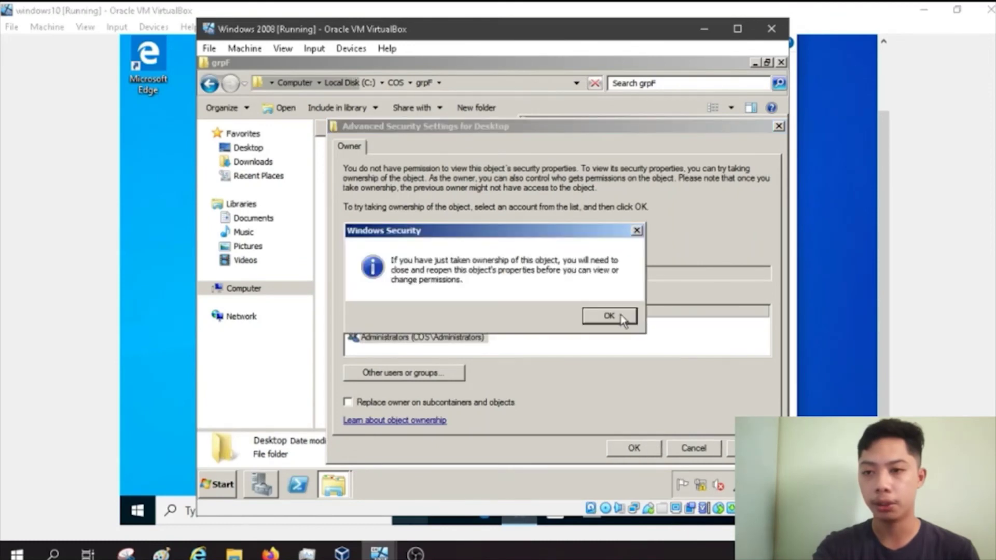
left_click(614, 320)
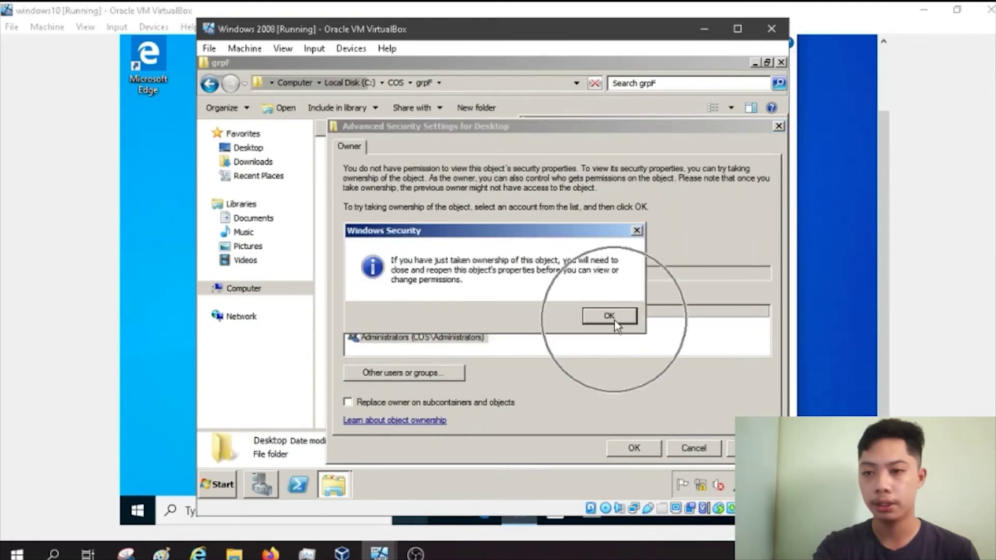
left_click(635, 449)
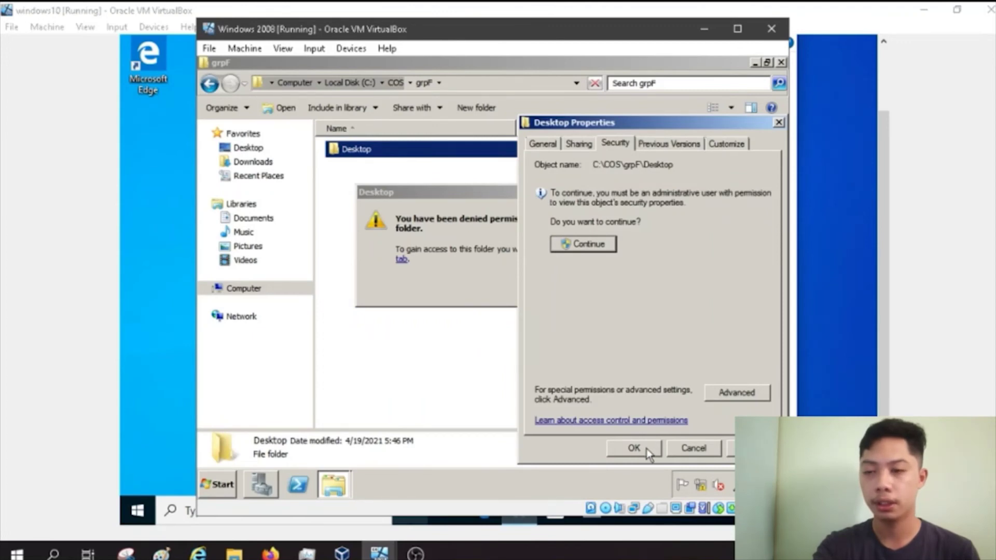
left_click(647, 451)
Step: Reopen the Desktop folder with permanent access, showing New folder and Microsoft Edge
left_click(593, 294)
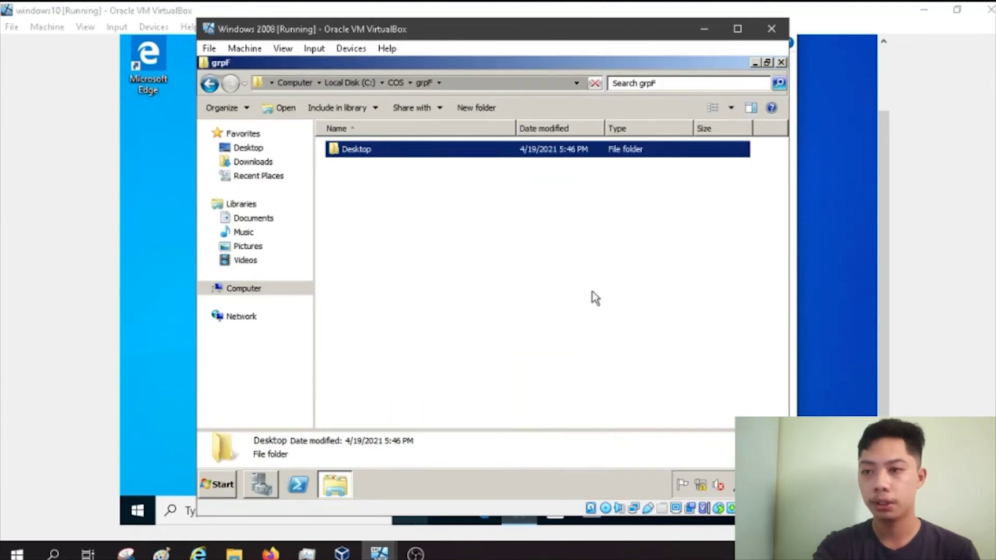
double_click(398, 151)
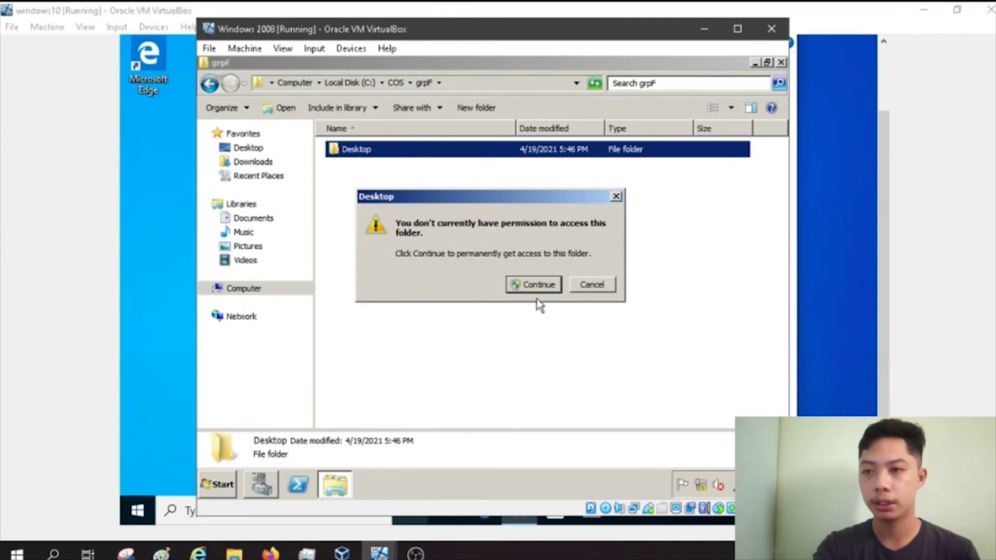
left_click(537, 285)
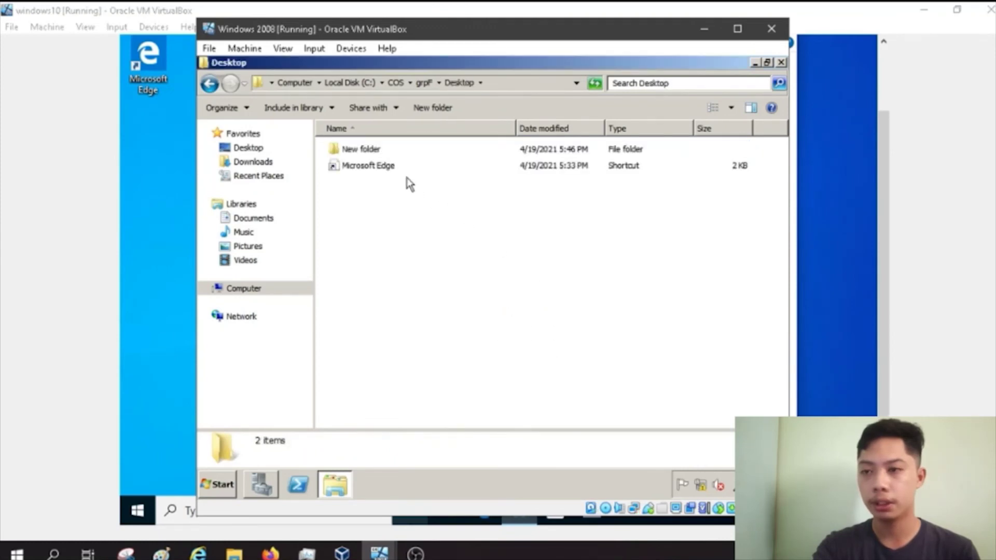
left_click(369, 165)
Step: Try opening New folder on the server and reach its ownership settings
left_click(379, 151)
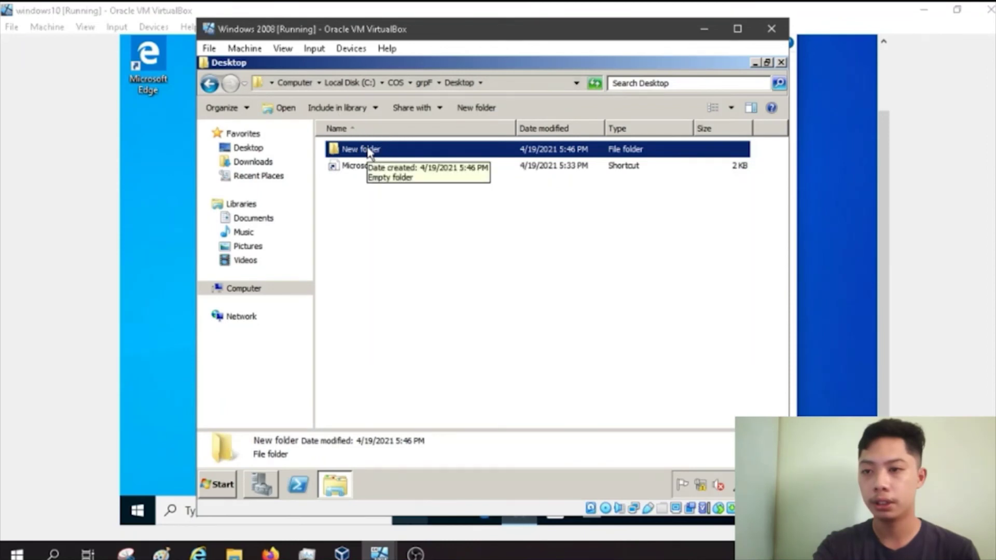
double_click(369, 150)
left_click(548, 289)
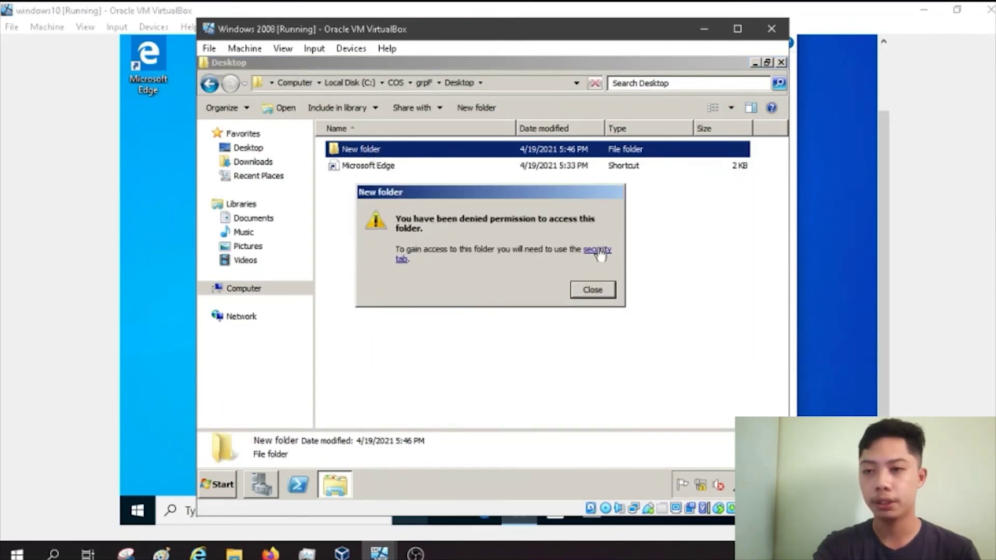
left_click(600, 253)
left_click(594, 244)
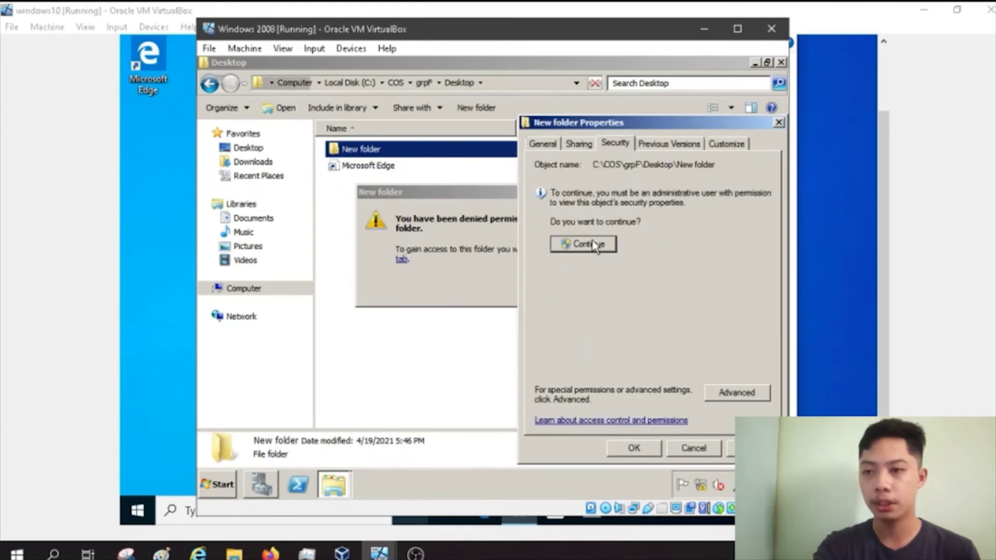
Step: Make the Administrators group owner of New folder and close the security dialogs
left_click(455, 340)
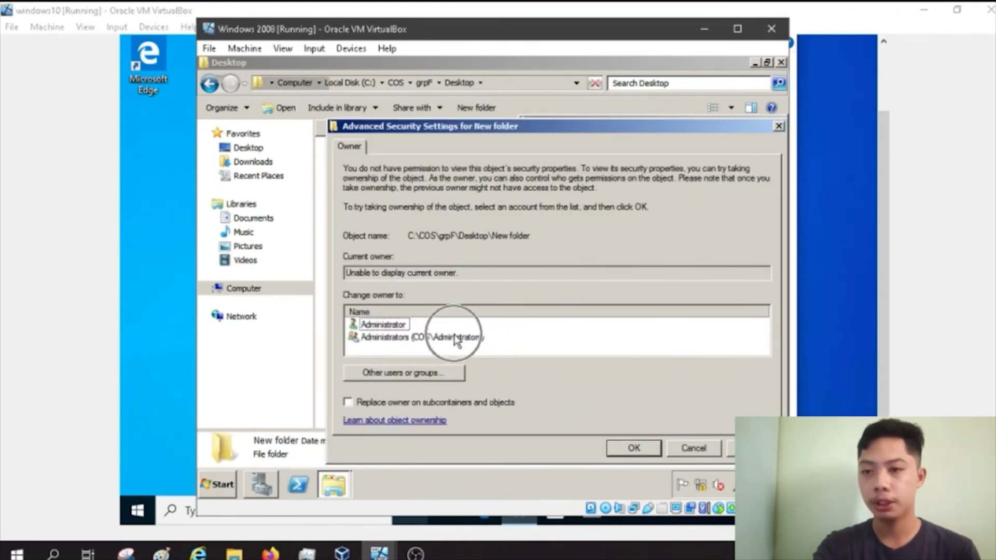
left_click(752, 448)
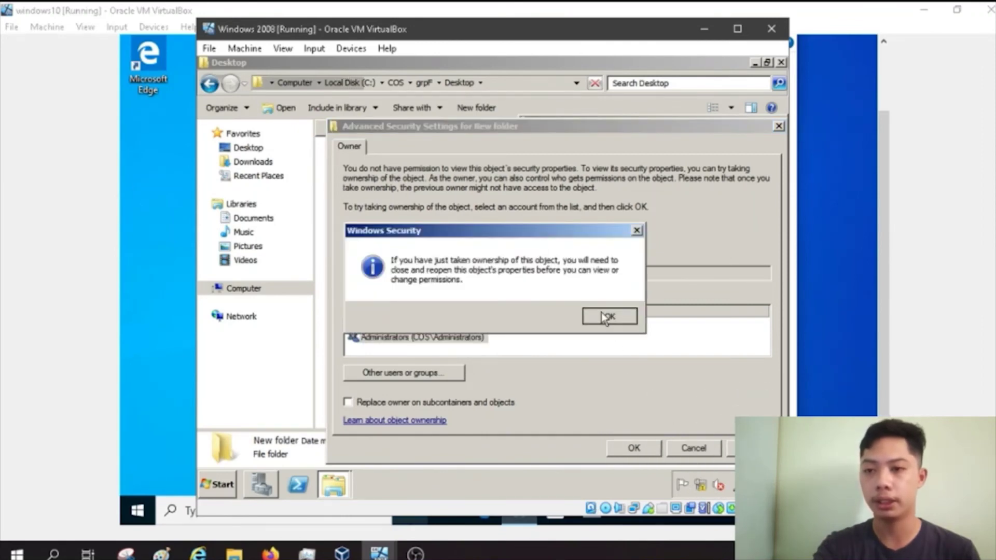
left_click(603, 314)
left_click(634, 448)
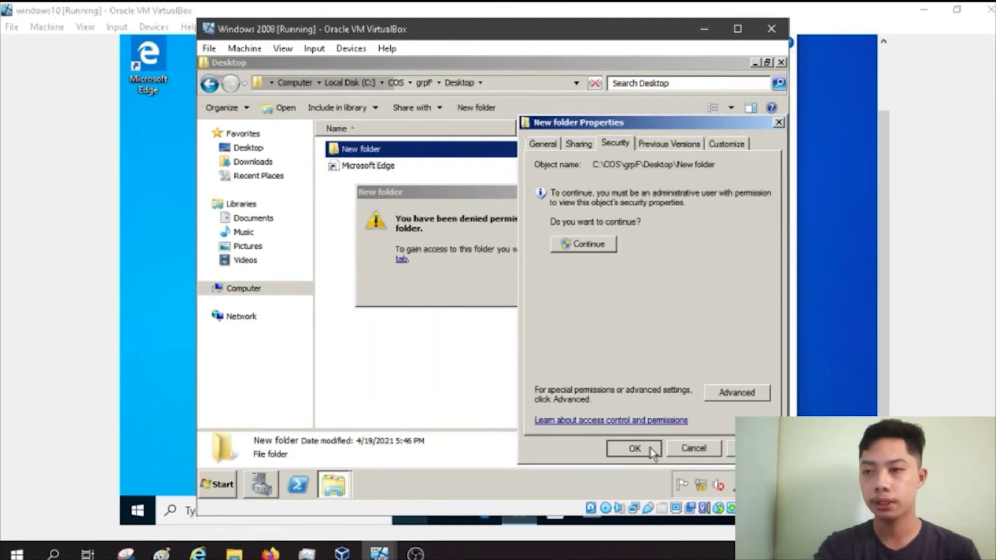
left_click(651, 452)
Step: Reopen New folder with permanent access and select the GROUPF document
left_click(595, 289)
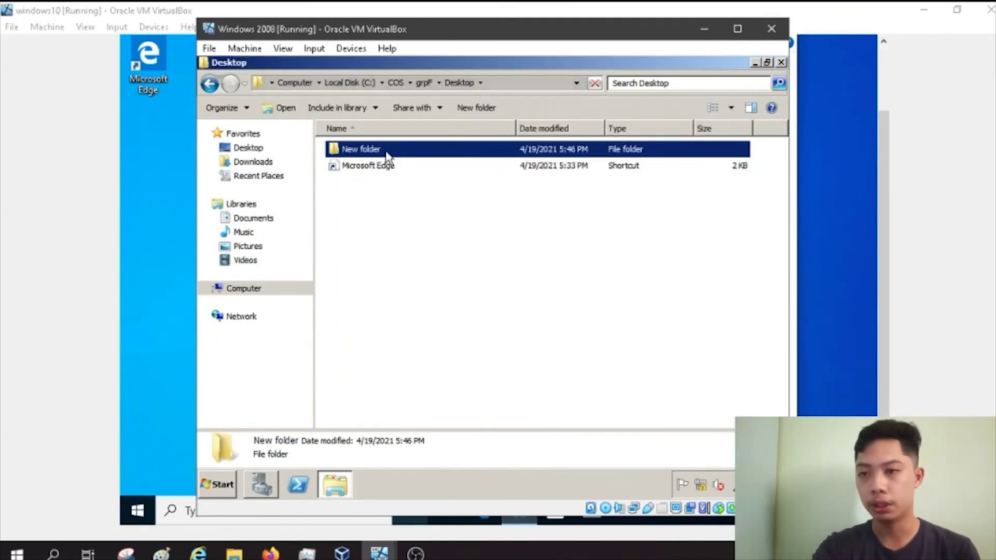
double_click(387, 152)
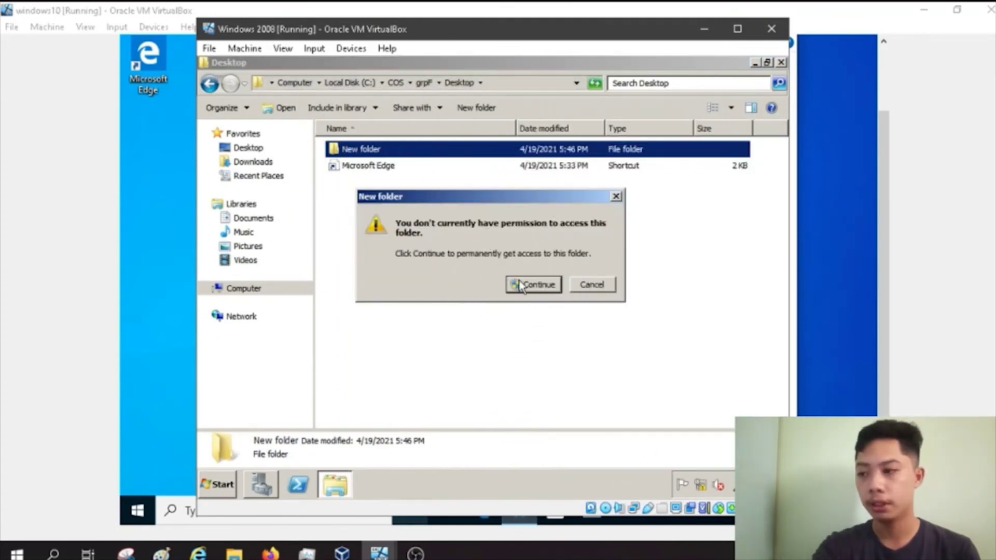
left_click(522, 285)
left_click(372, 150)
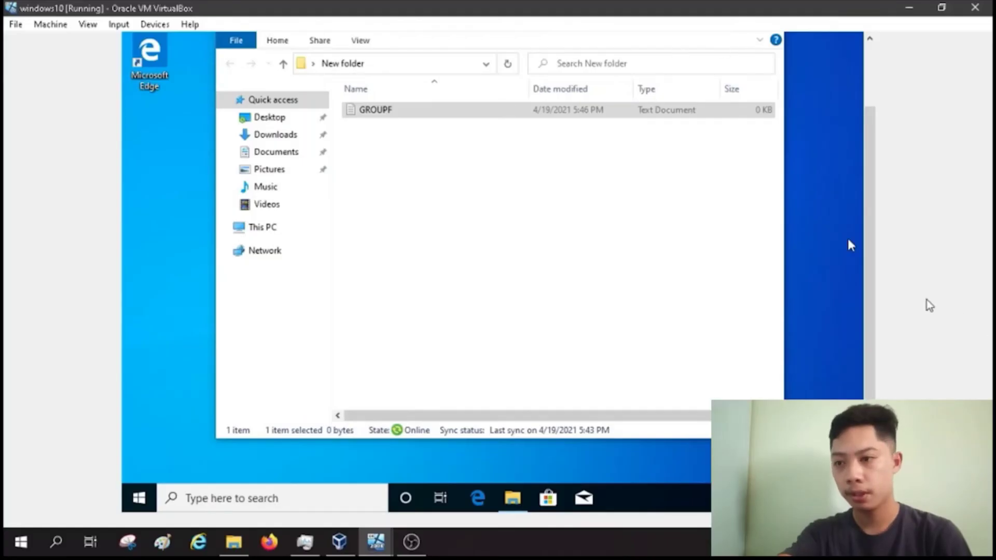
Step: Close New folder on the client, search 'remote desktop', and launch Remote Desktop Connection
mouse_move(872, 298)
left_mouse_down()
mouse_move(869, 260)
mouse_move(874, 307)
left_mouse_up()
left_click(767, 71)
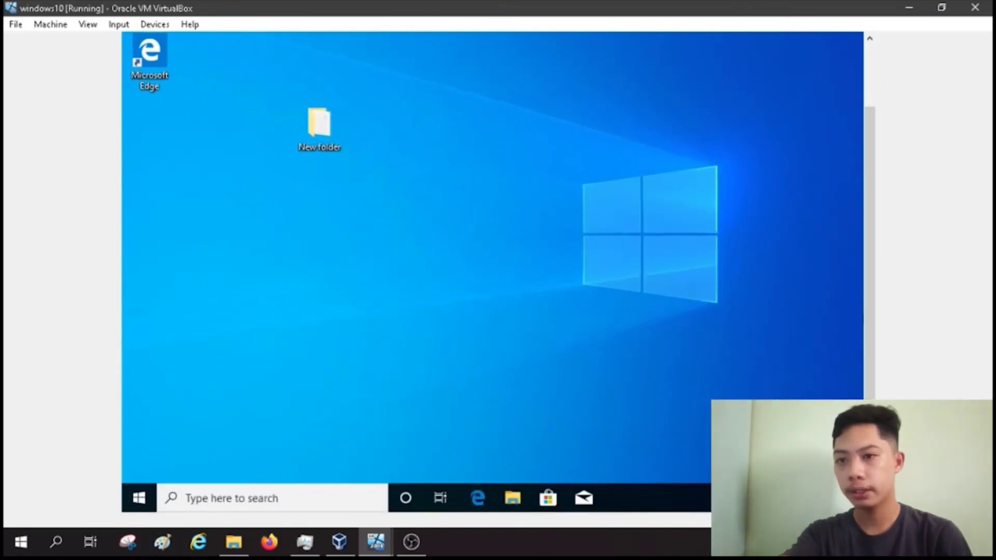
left_click(215, 498)
type("rem")
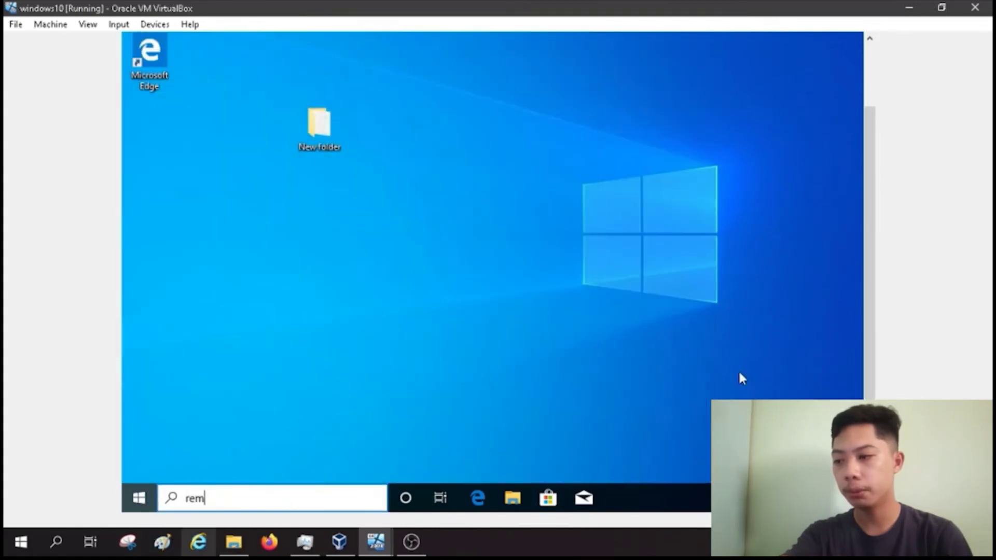
type("ote ")
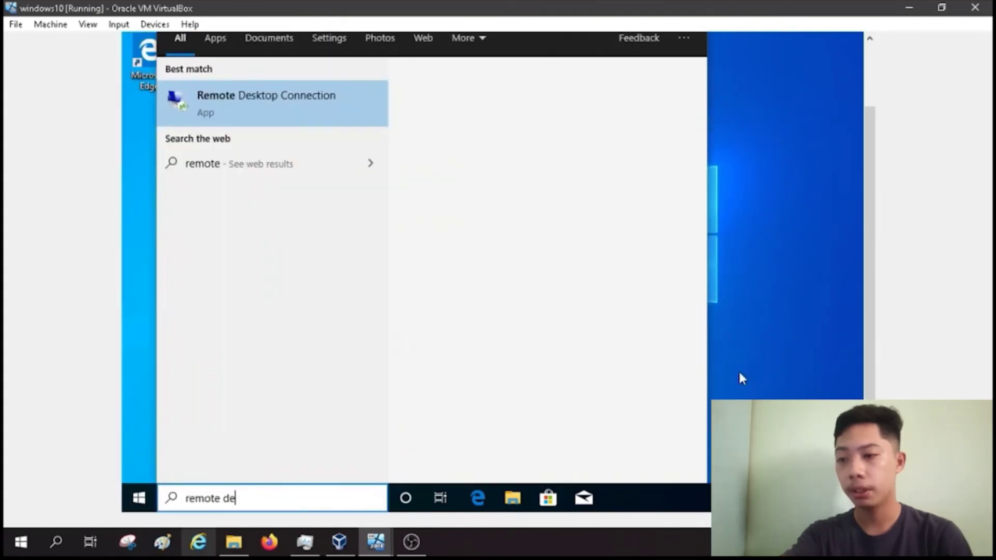
type("de")
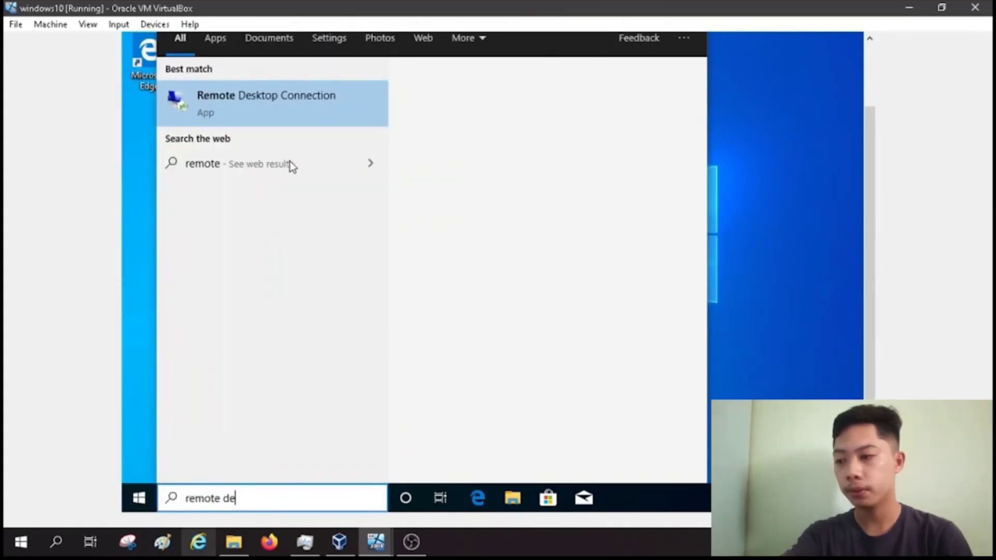
type("sktop")
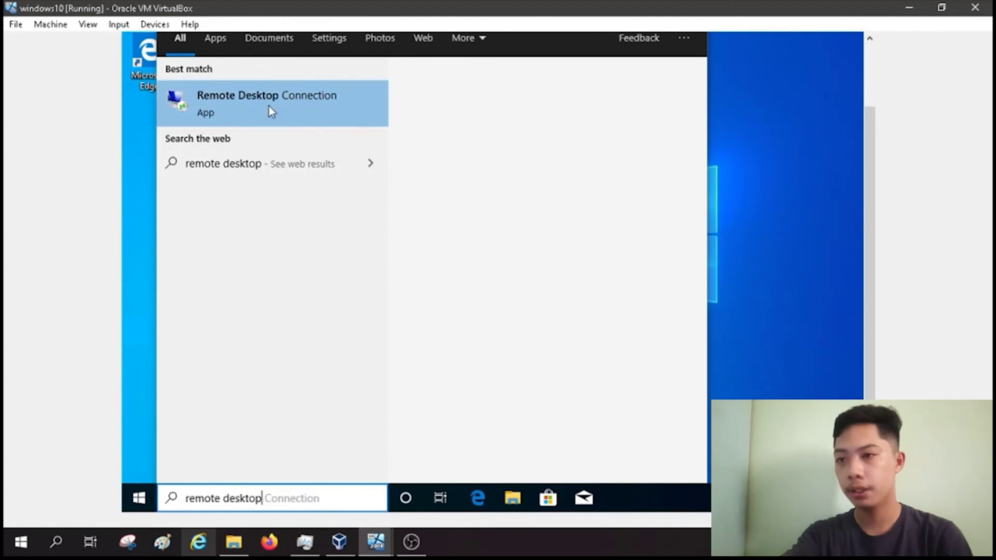
left_click(269, 106)
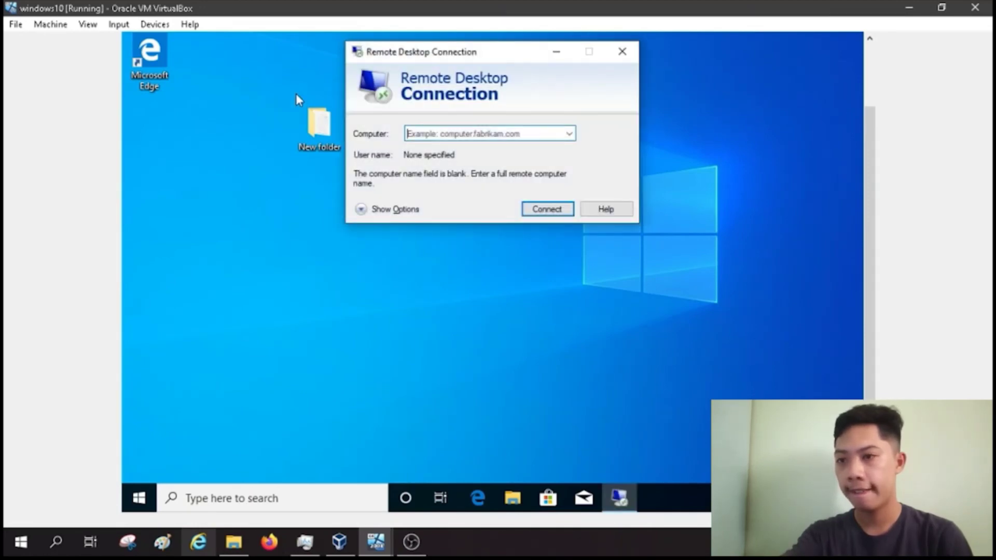
Step: Replace ServerCOS with 192.168.105.60 as the target computer and connect
left_click(446, 133)
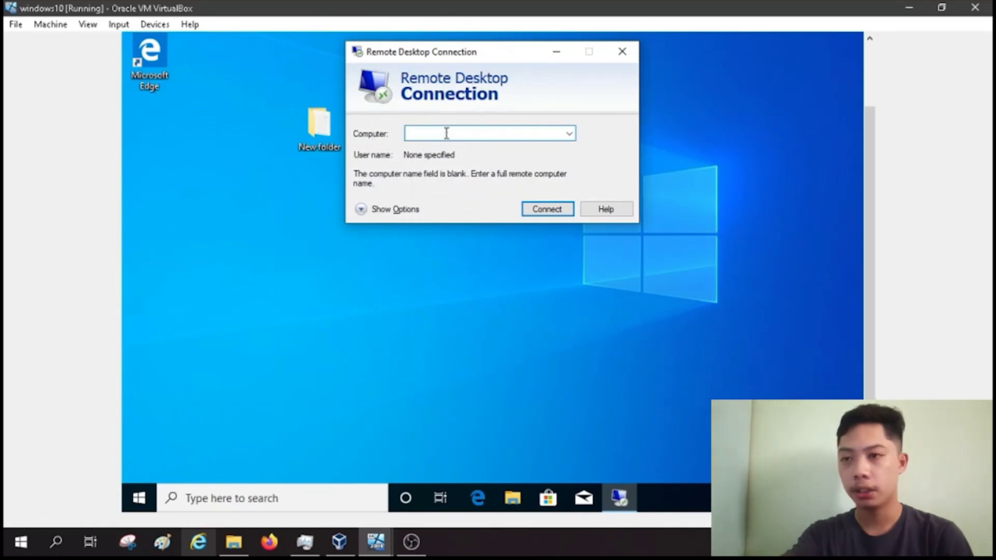
type("Server")
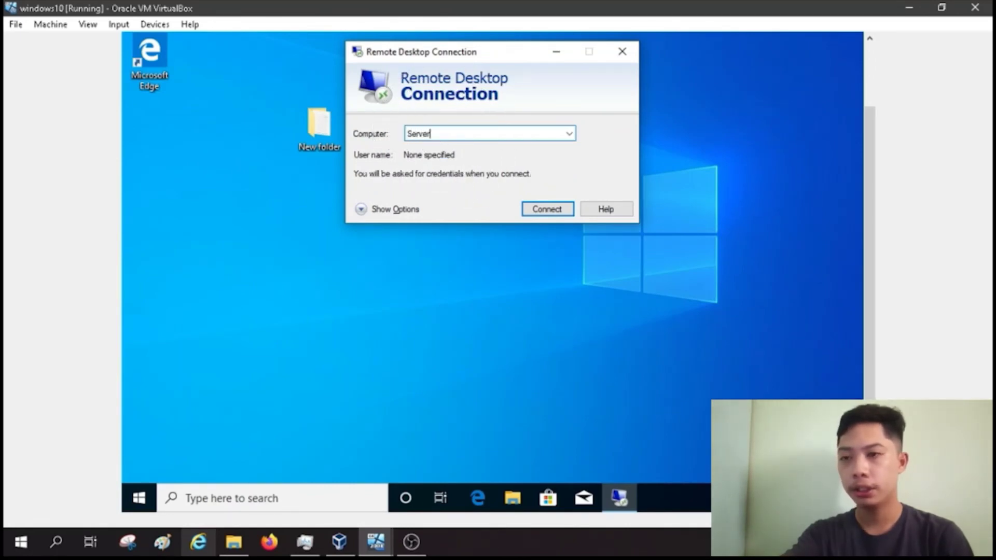
type("COS")
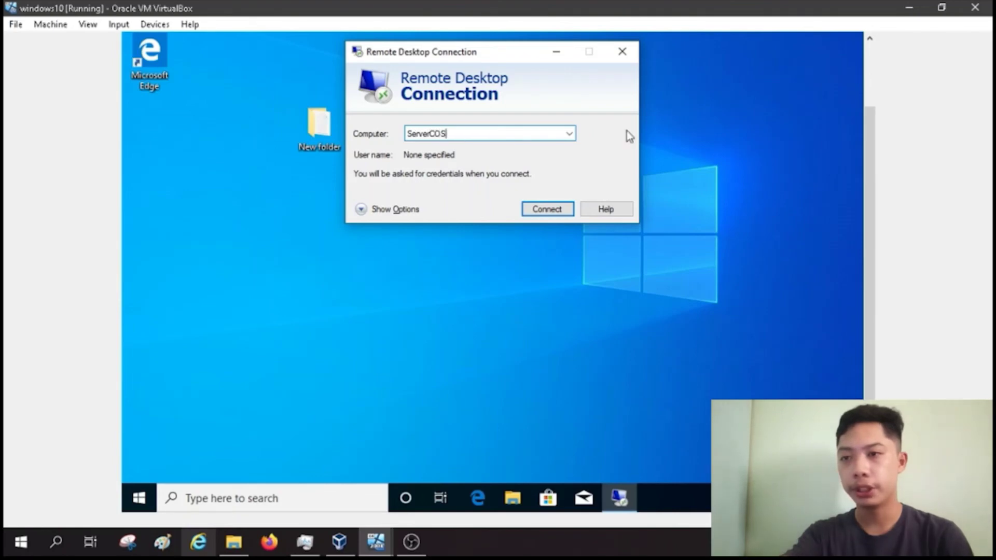
left_click(431, 134)
left_click_drag(453, 134, 381, 133)
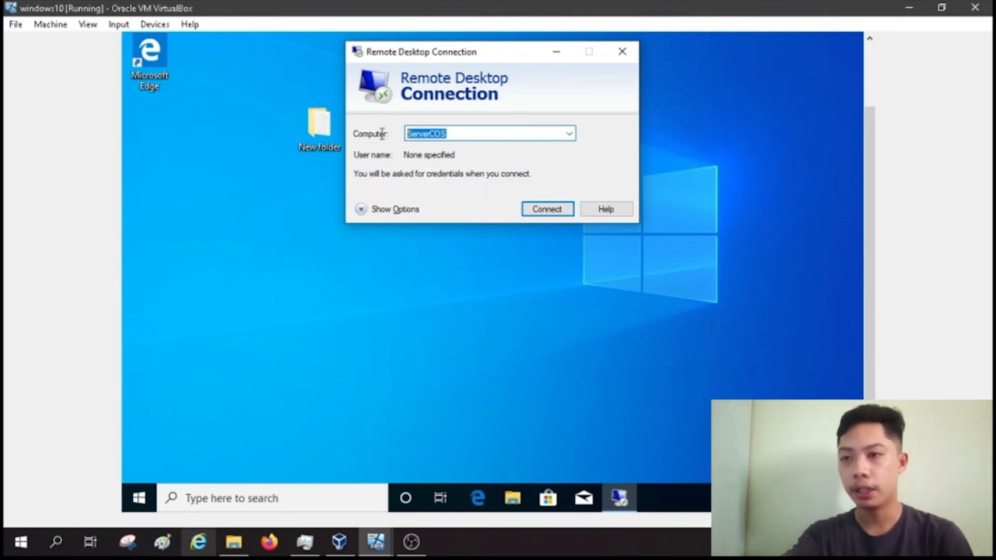
type("192.168.105")
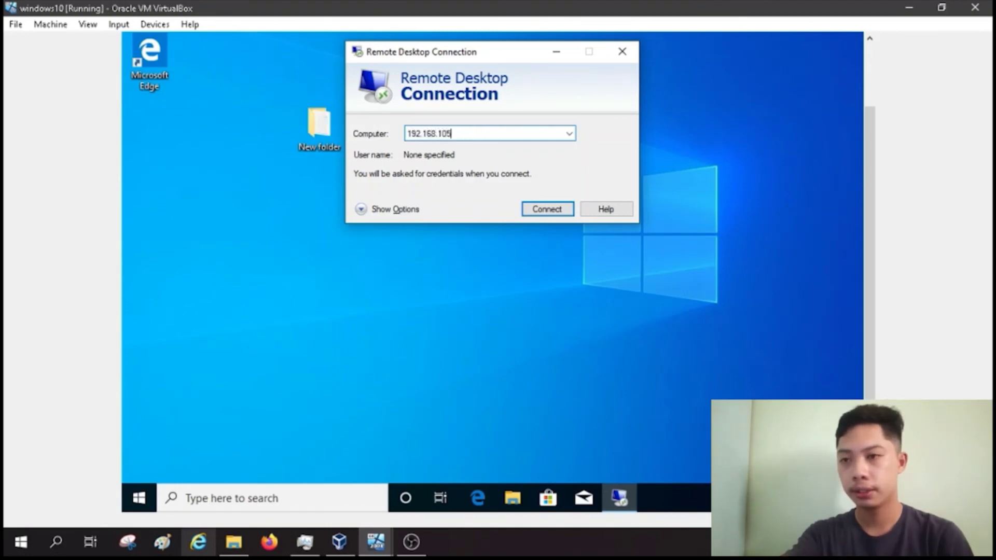
type(".6")
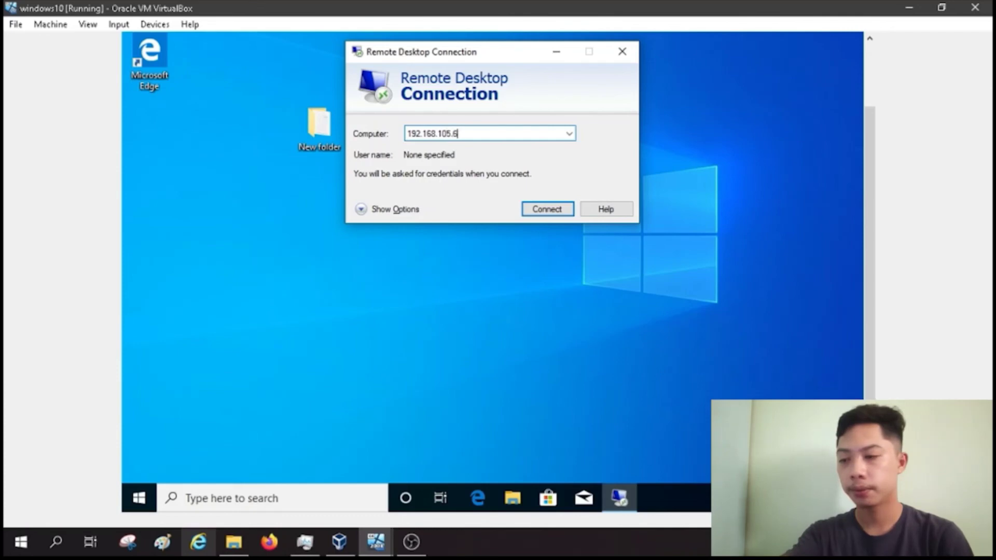
type("0")
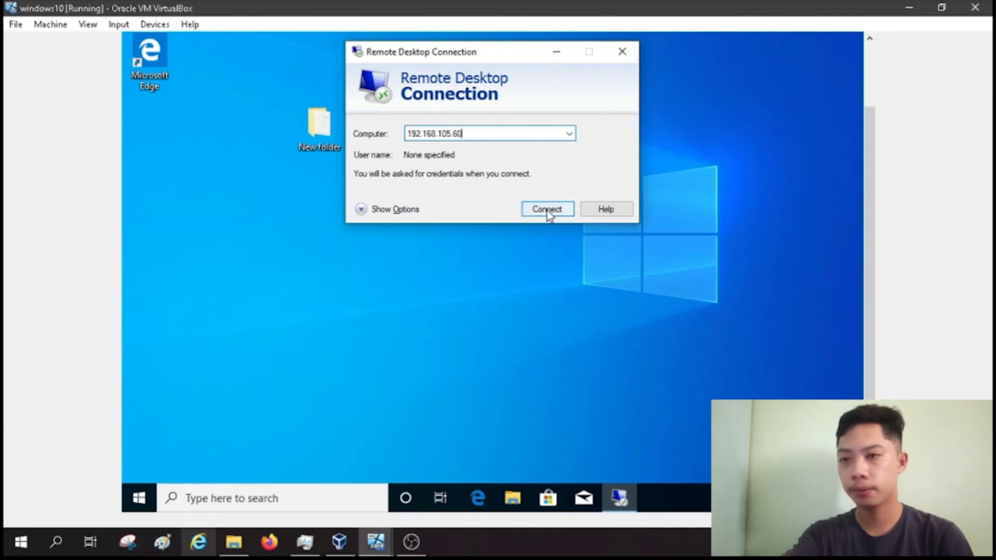
left_click(547, 210)
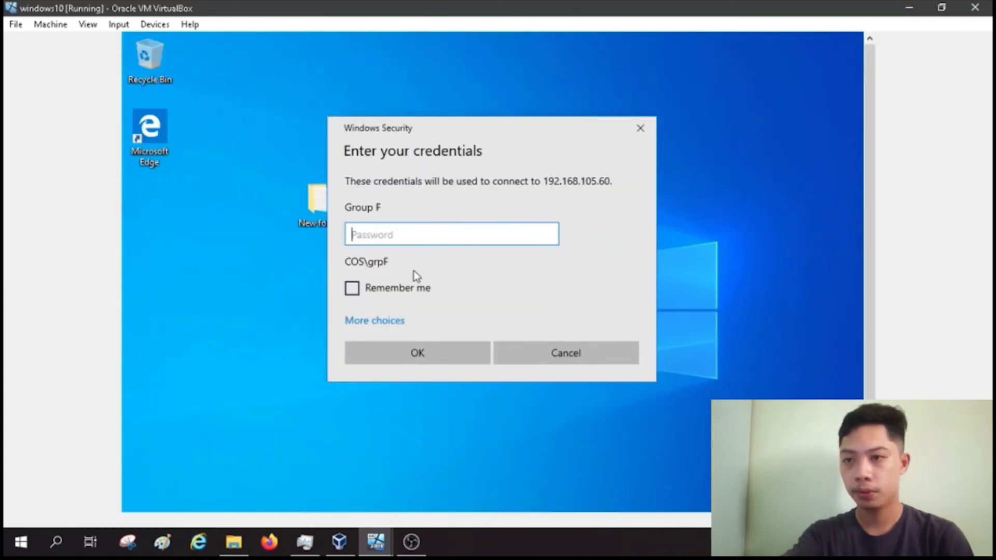
Step: Sign in with a different account as Administrator, entering the account password
left_click(384, 321)
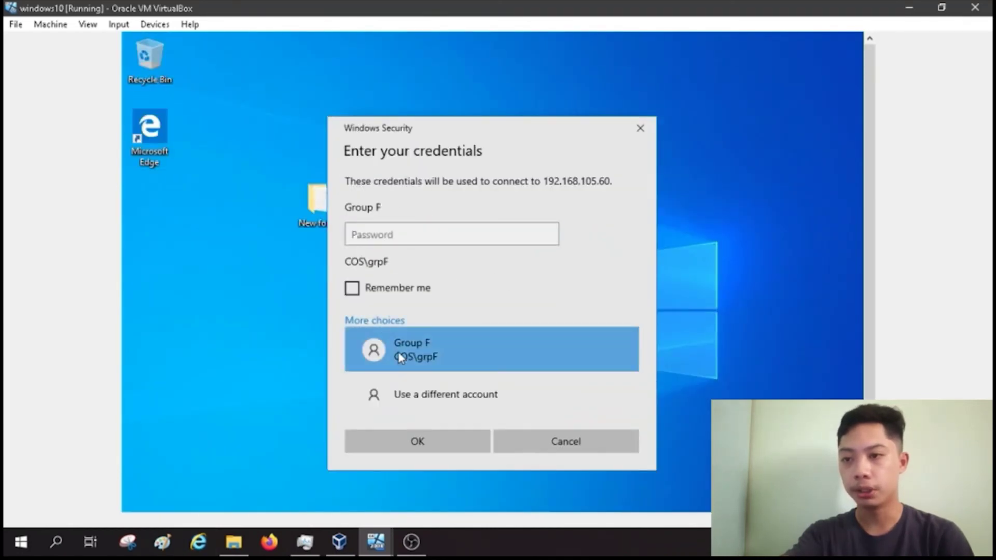
left_click(435, 404)
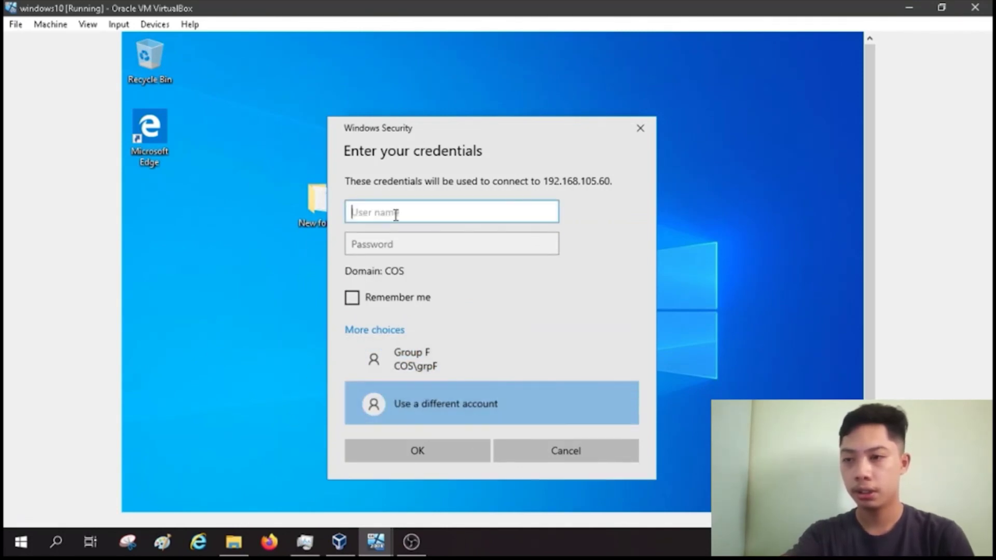
type("Admin")
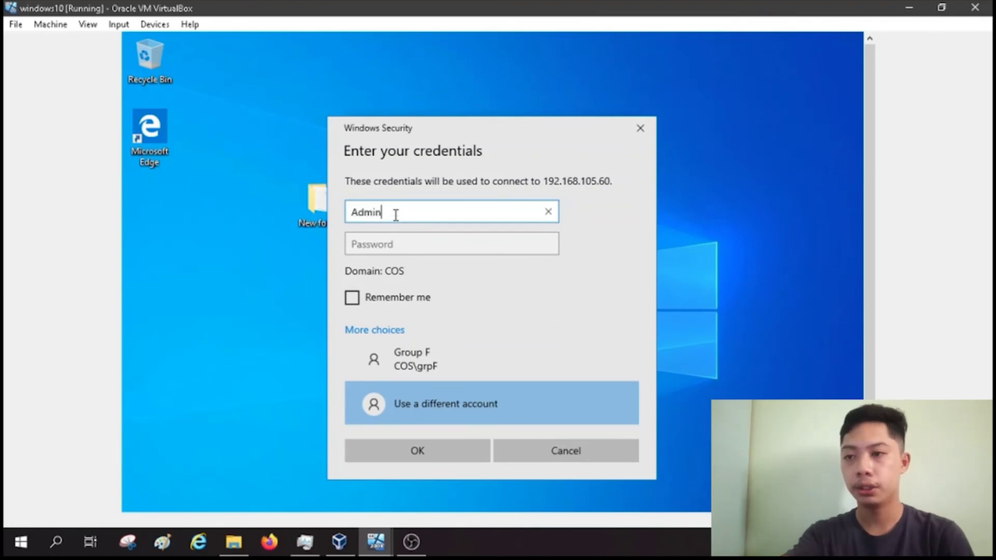
type("istrator")
key("Tab")
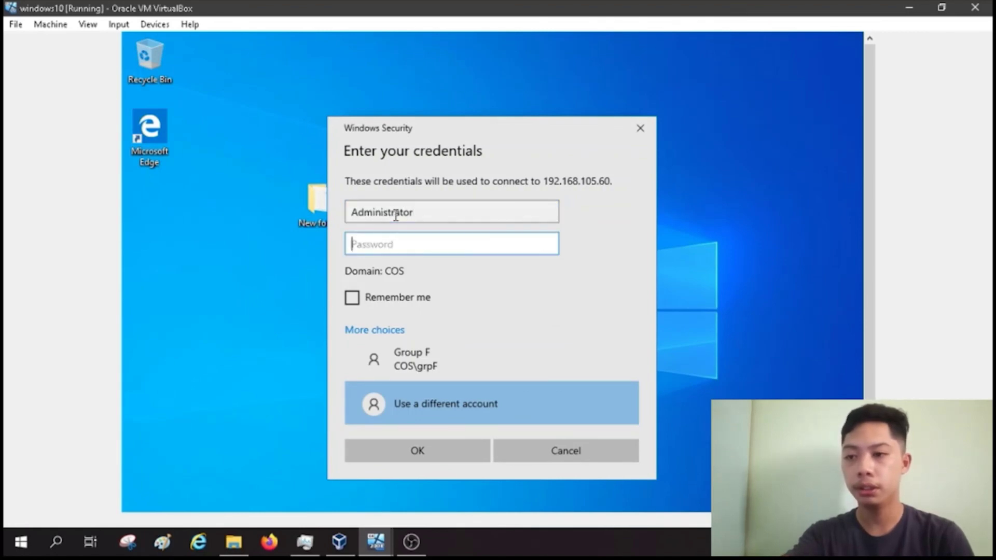
type("•••")
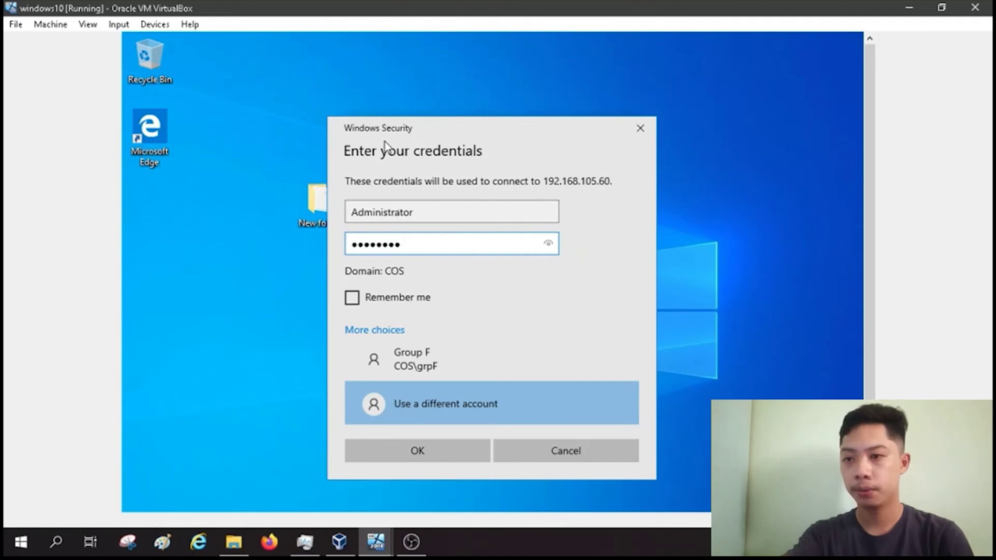
key("Return")
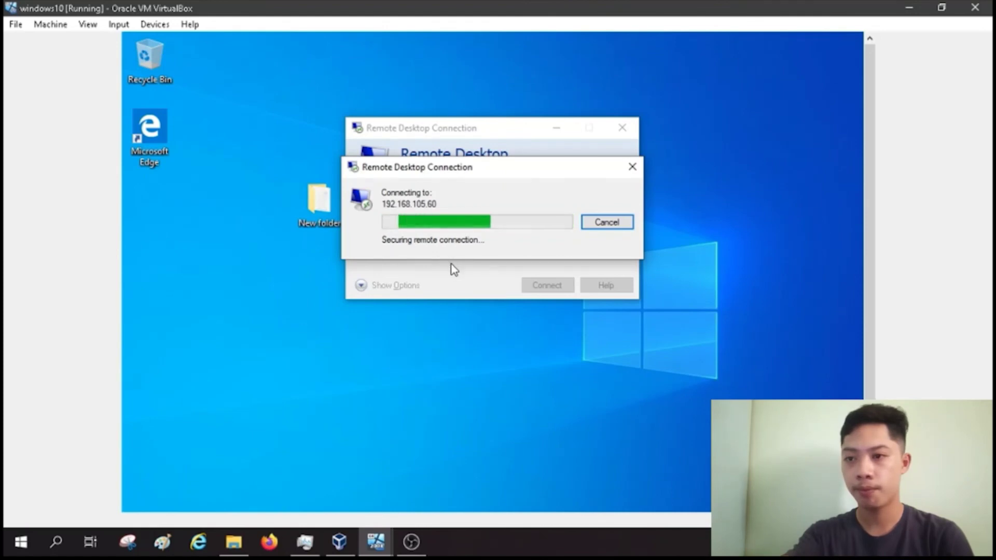
Step: Accept the server's certificate, then move and close Server Manager in the remote session
left_click(539, 360)
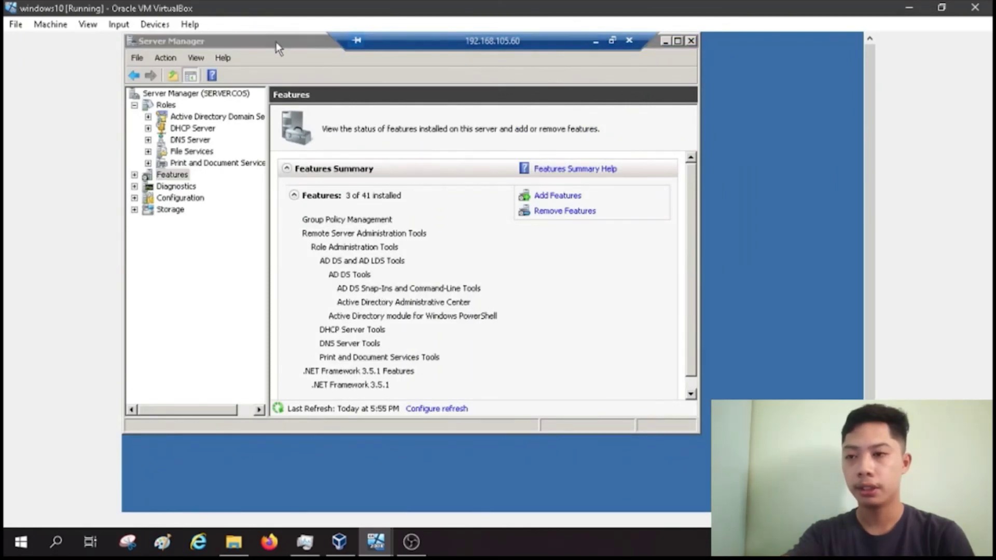
left_click_drag(279, 44, 430, 78)
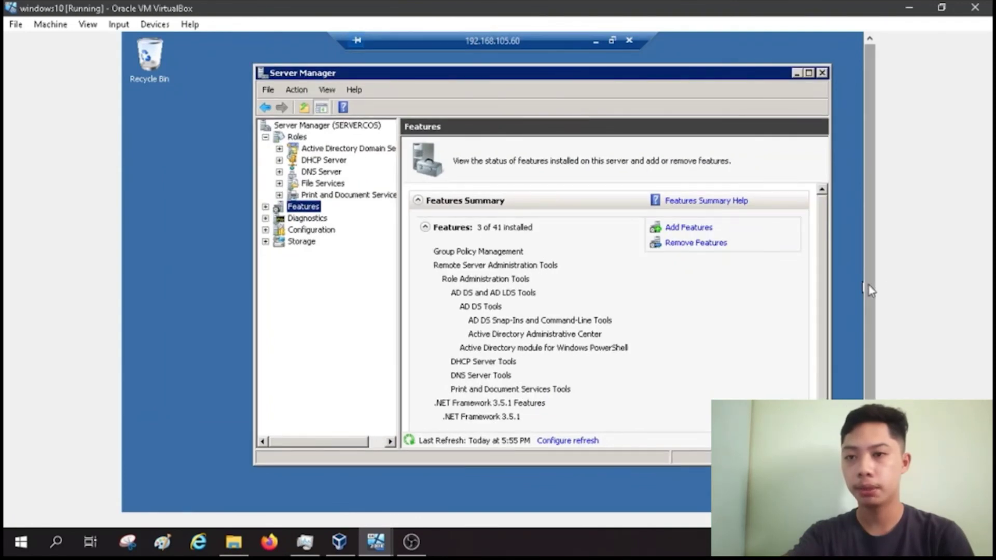
scroll(870, 285, "down", 3)
scroll(870, 259, "up", 2)
scroll(870, 239, "up", 2)
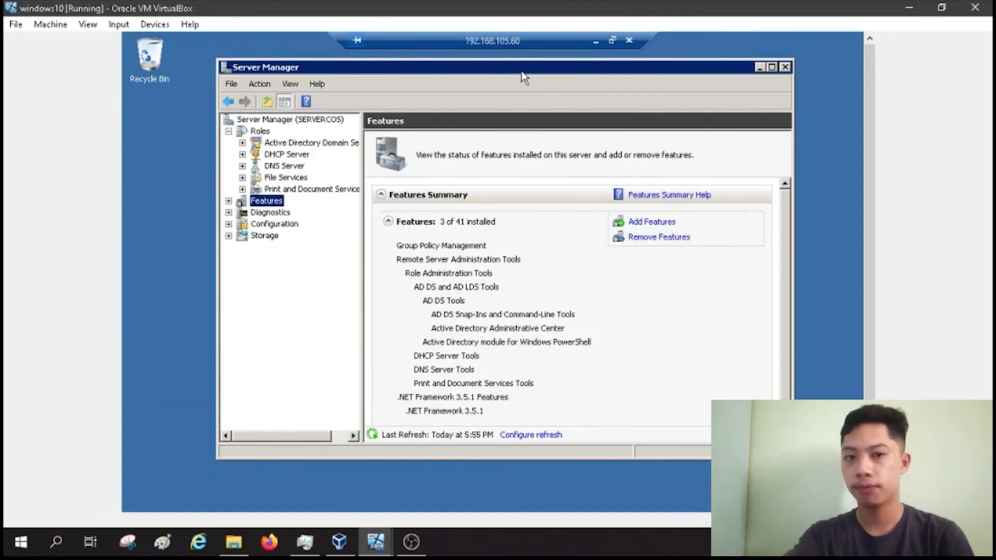
left_click(785, 67)
Step: Refresh the remote server desktop, then disconnect the session
right_click(591, 159)
left_click(617, 189)
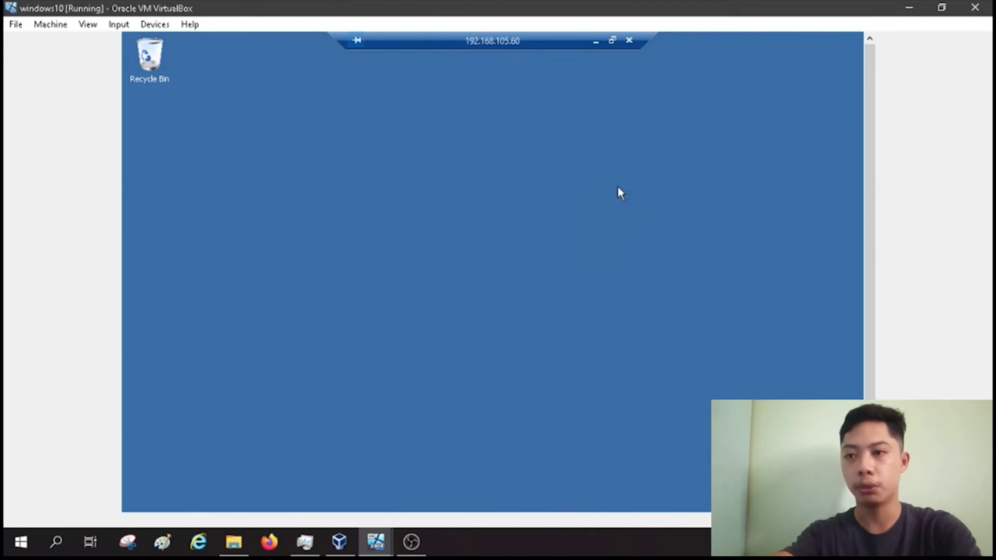
left_click(630, 42)
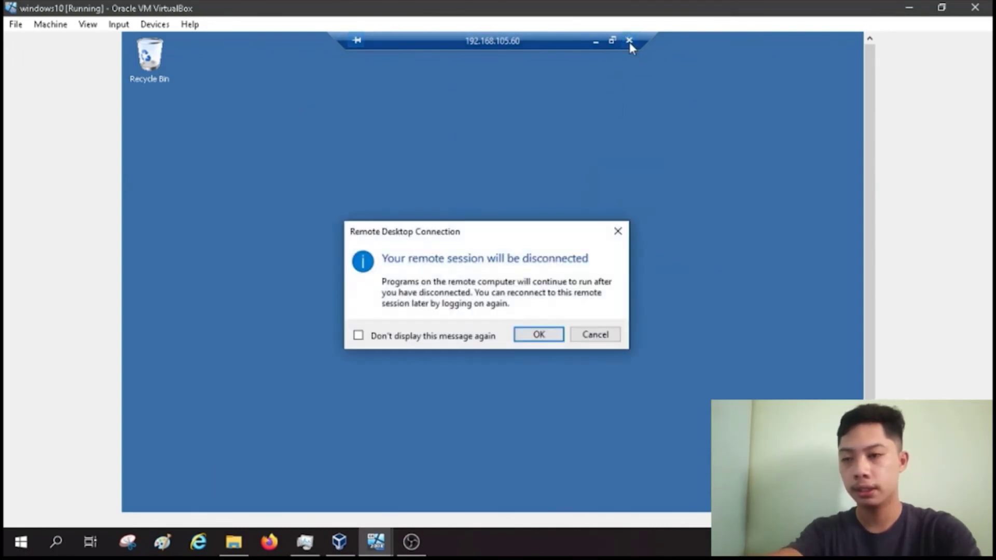
left_click(538, 336)
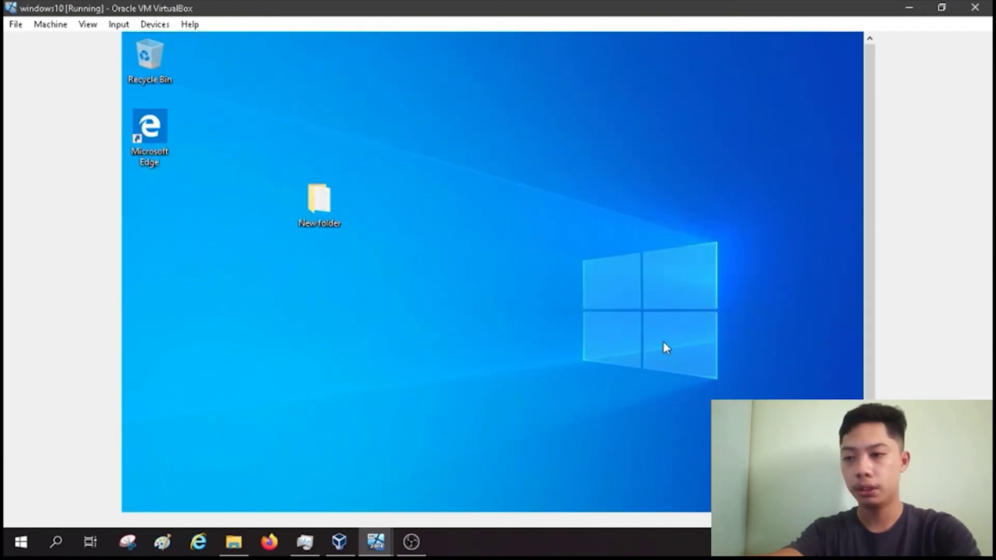
Step: Bring up the Windows 2008 VM and launch Remote Desktop Connection via a 'remote' Start search
left_click(387, 548)
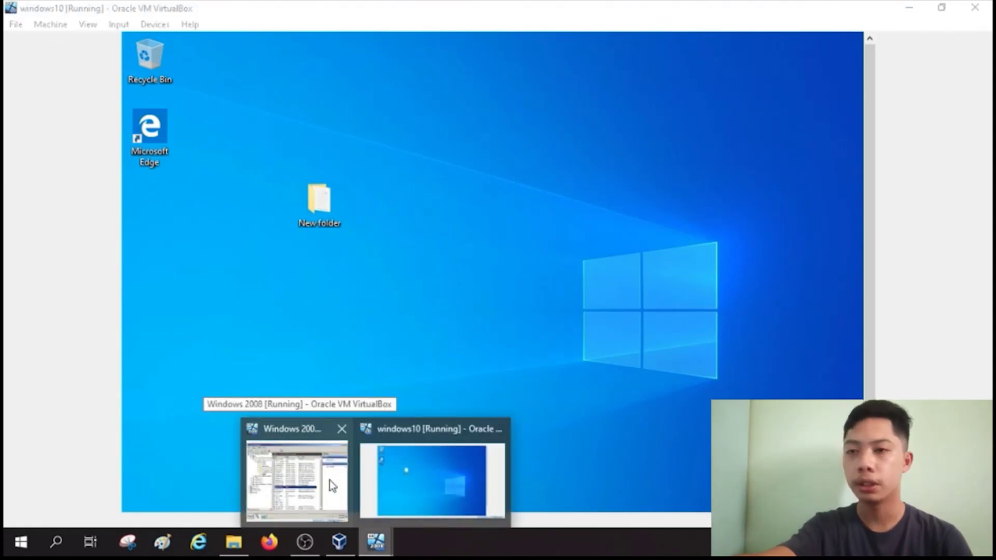
left_click(329, 481)
left_click(251, 482)
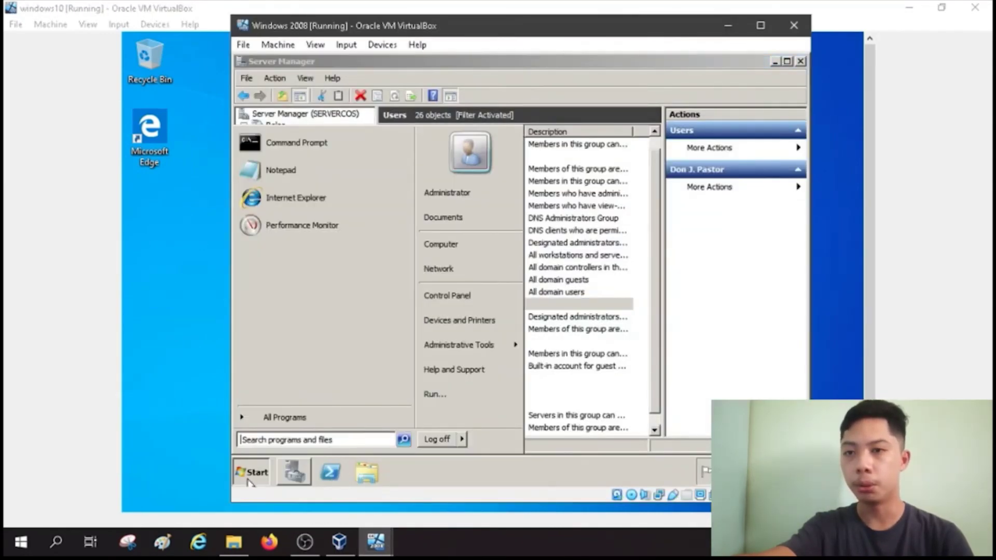
left_click(316, 439)
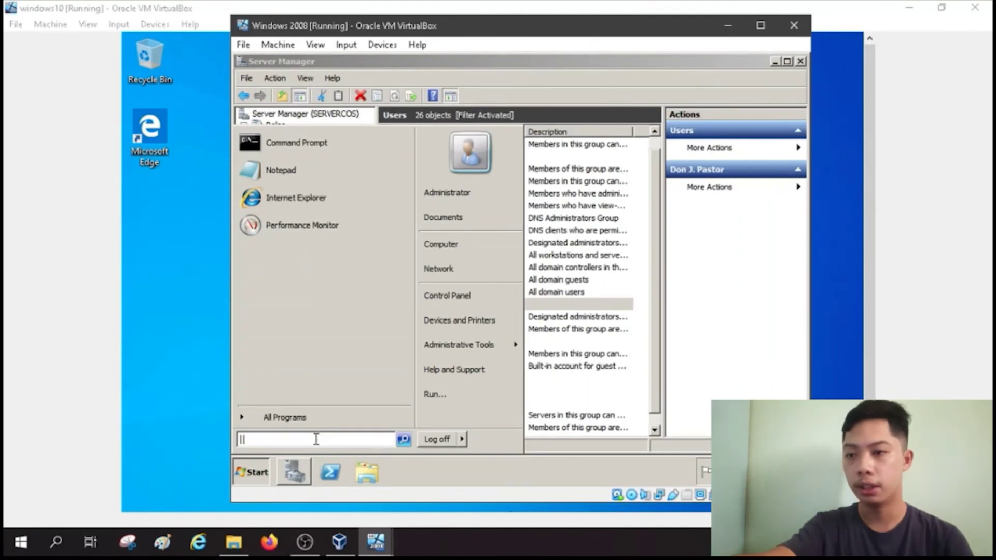
type("remote")
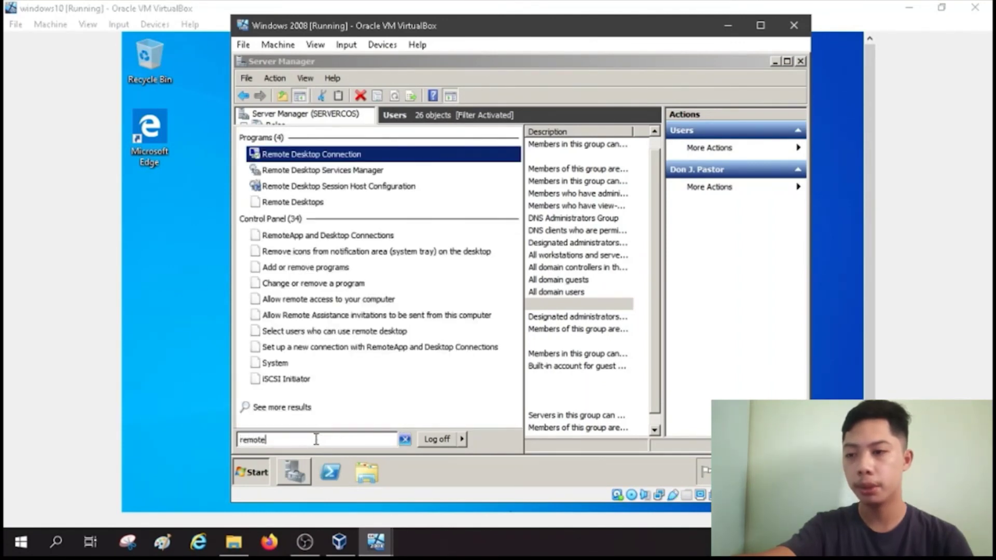
left_click(299, 155)
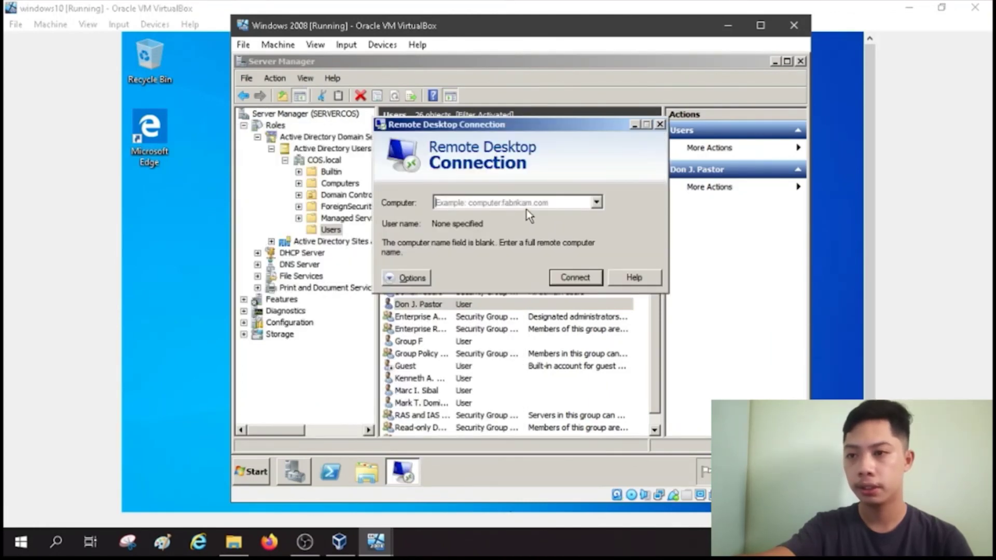
Step: Set the target computer to ClientCOS, connect, and submit the Administrator password
left_click(523, 202)
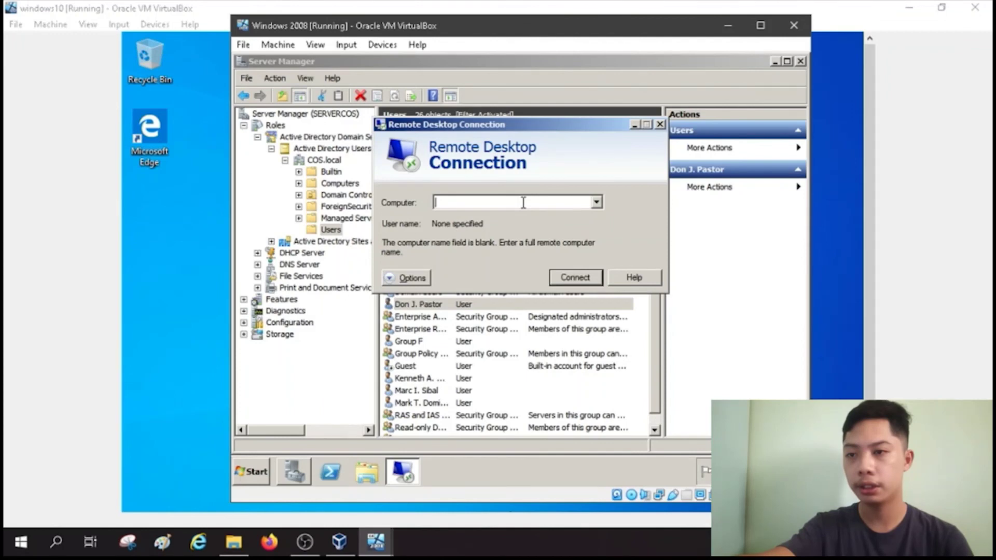
type("192.168.105.1")
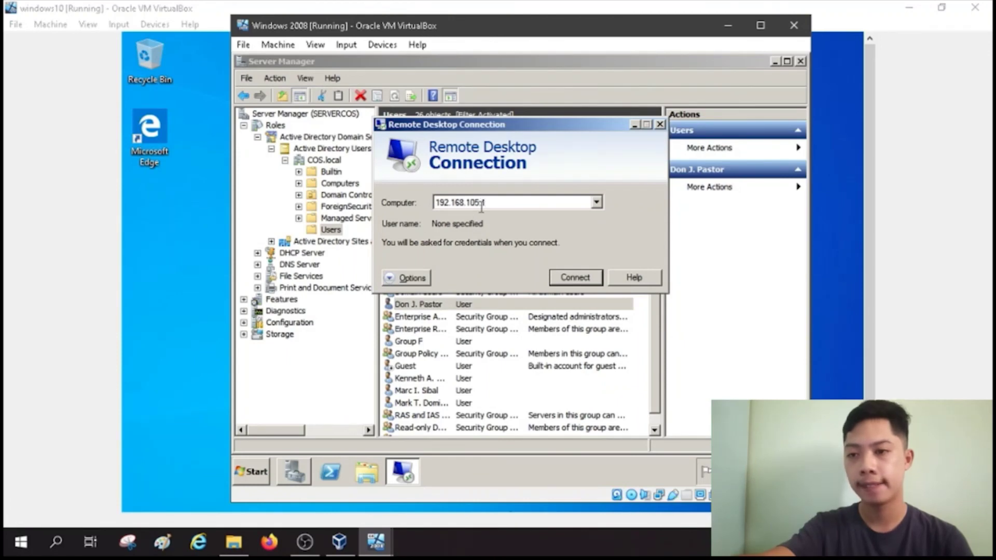
left_click_drag(497, 203, 433, 202)
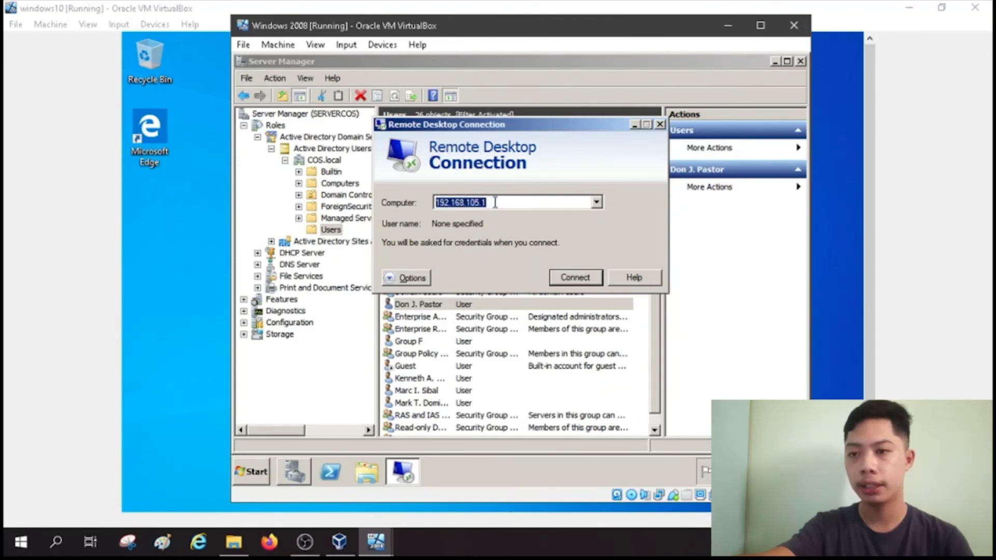
type("Cl")
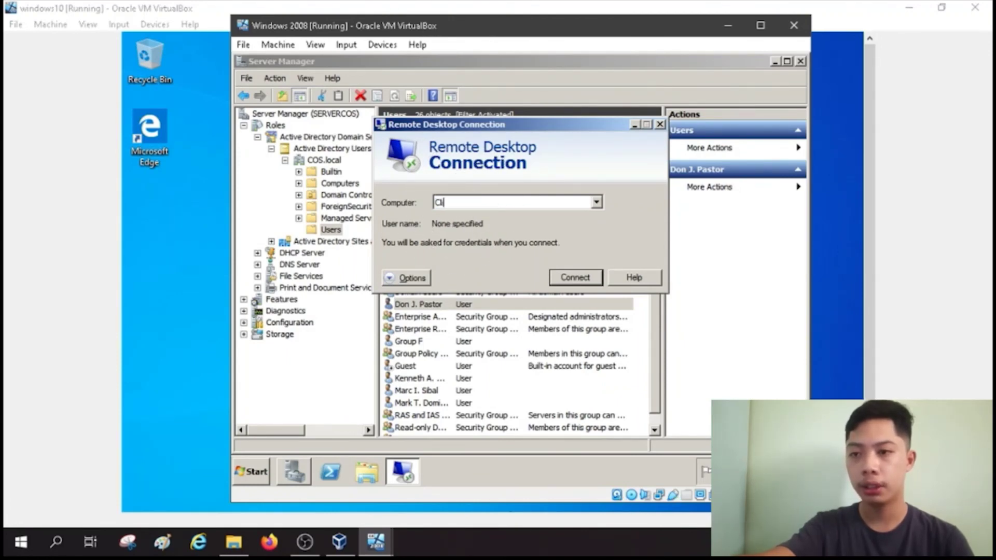
type("ientCOS")
double_click(455, 204)
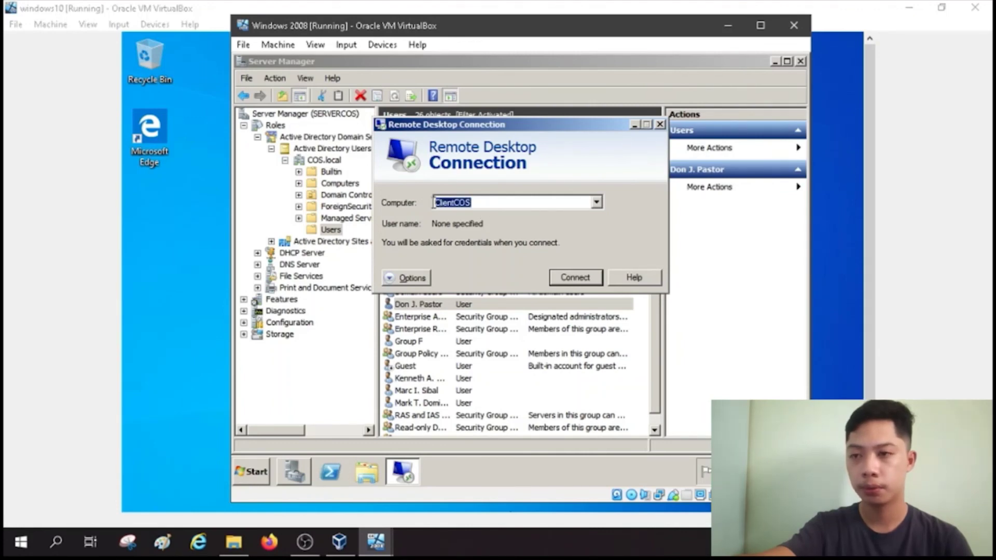
left_click(564, 277)
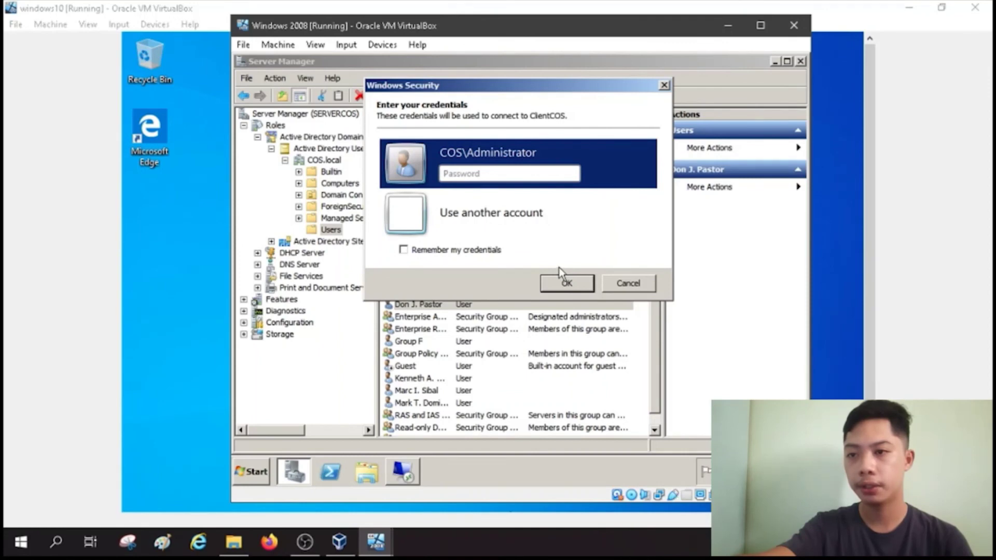
left_click(473, 174)
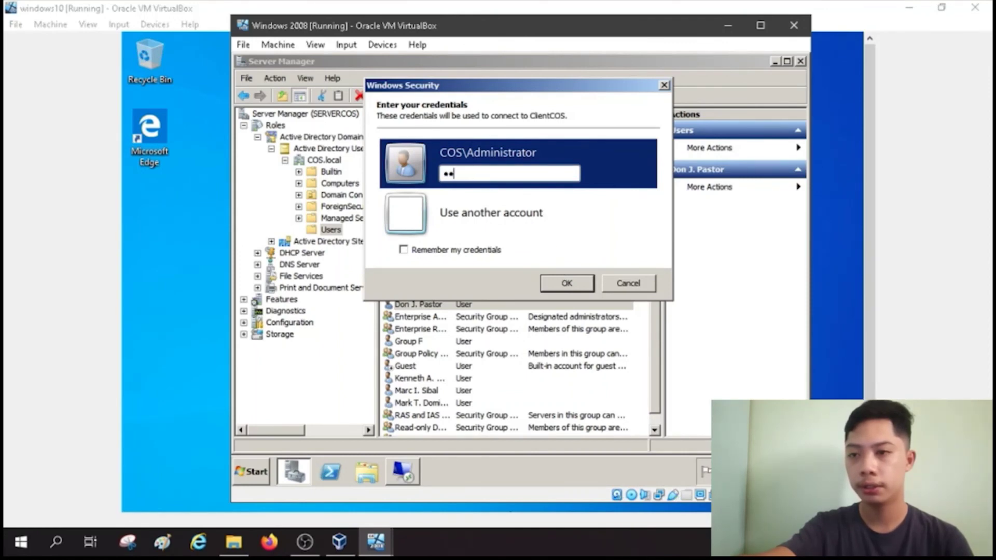
key("Return")
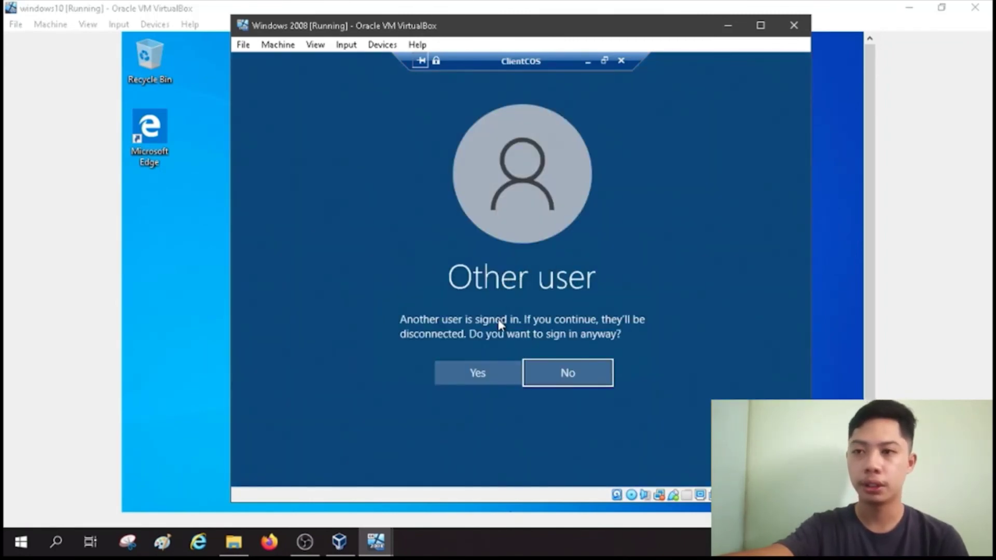
Step: Sign in anyway, approve the administrator's connection on the windows10 client, and return to the Windows 2008 VM
left_click(507, 375)
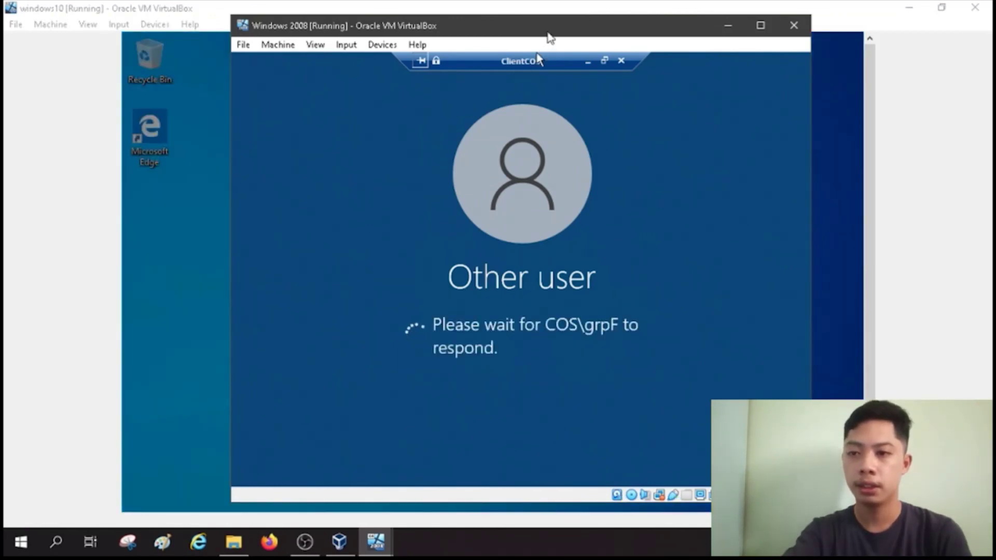
left_click_drag(555, 34, 888, 24)
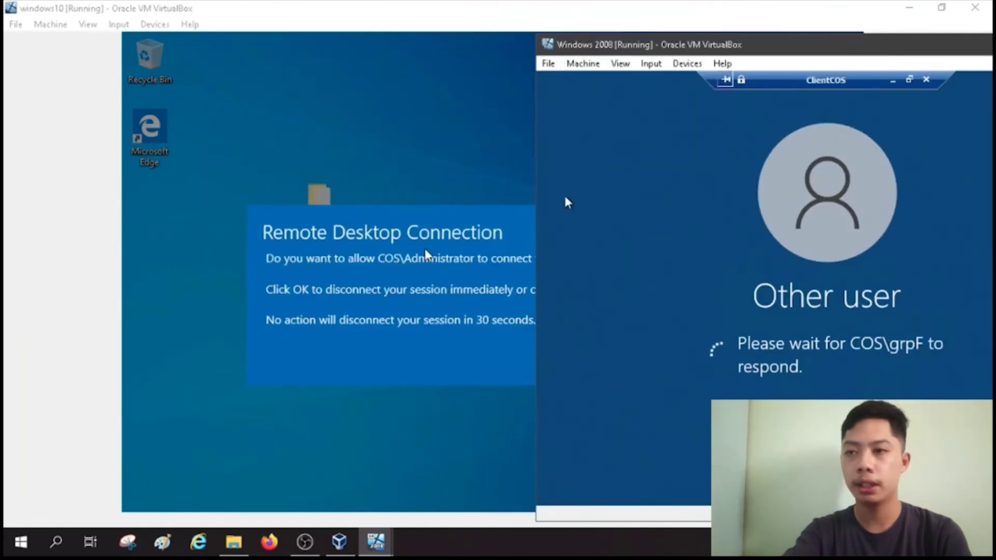
left_click(444, 265)
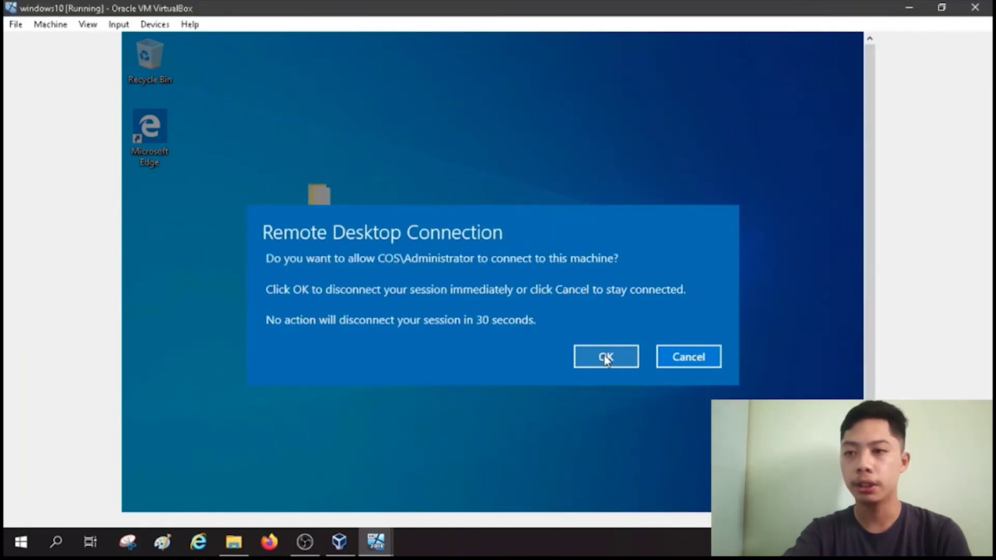
left_click(604, 355)
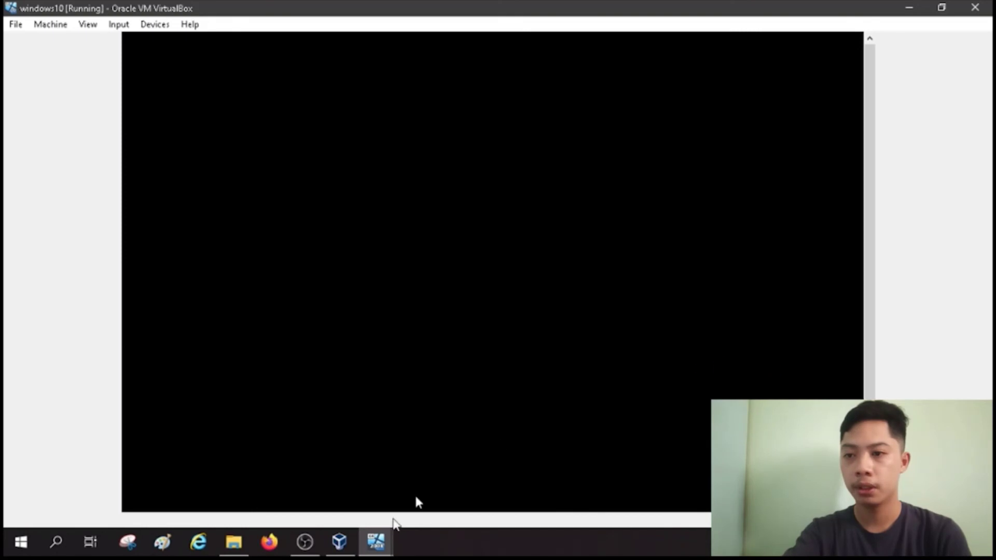
left_click(385, 538)
left_click(327, 484)
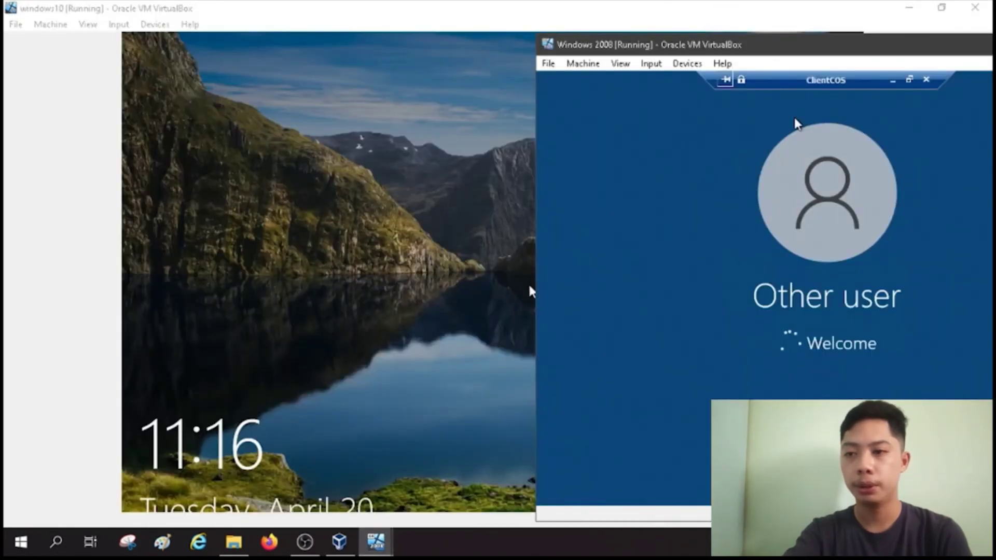
left_click_drag(818, 52, 511, 39)
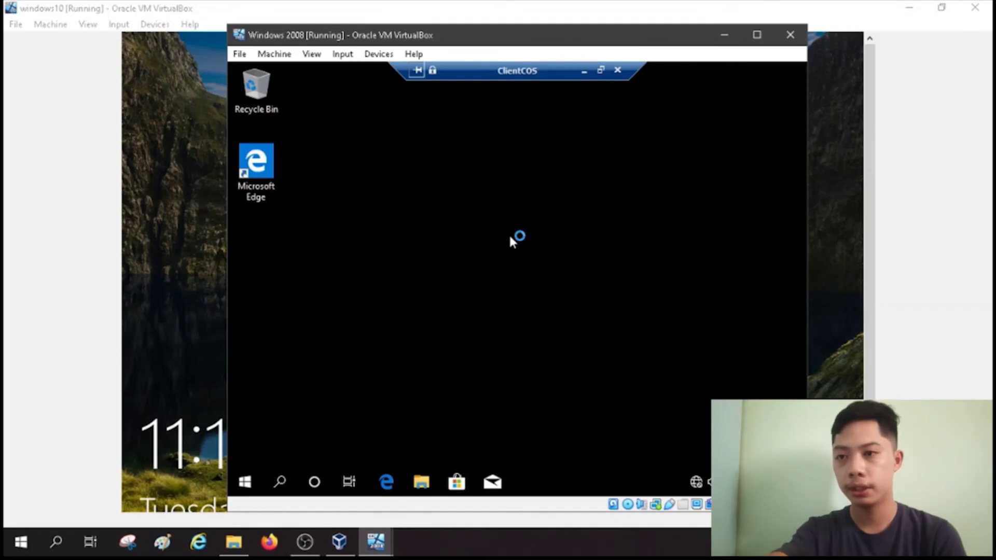
Step: Create a new text document named RemoteDesktop on the ClientCOS remote desktop
left_click(248, 480)
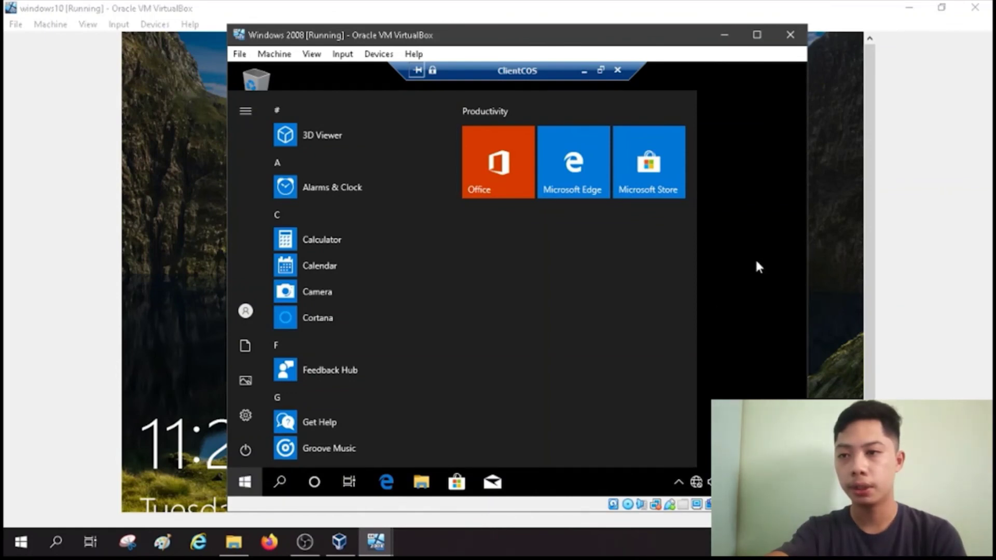
left_click_drag(436, 156, 580, 285)
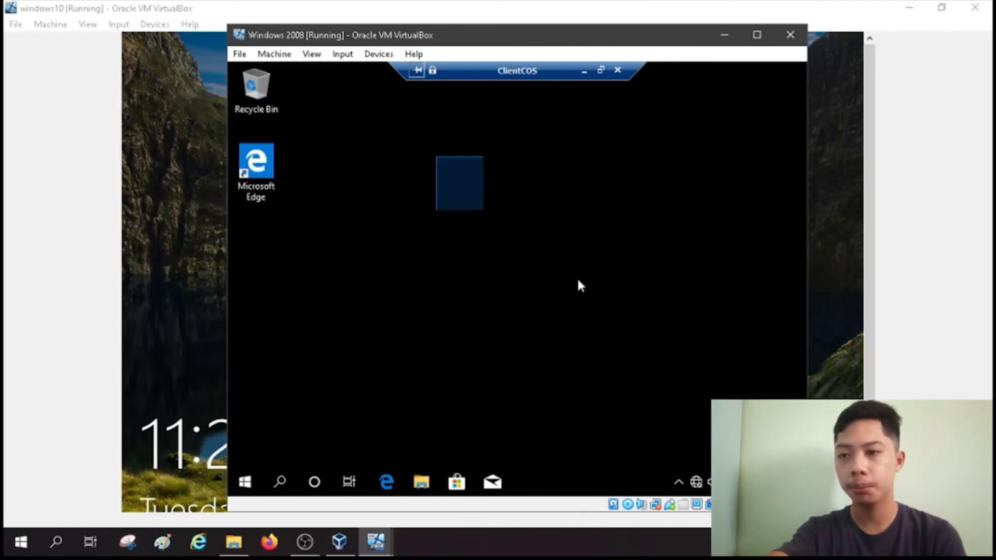
right_click(407, 241)
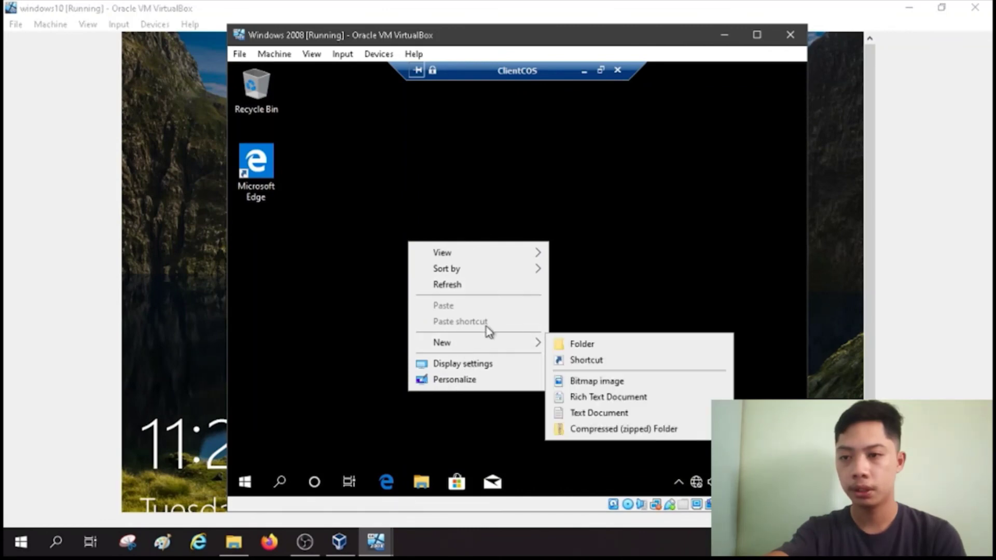
mouse_move(520, 346)
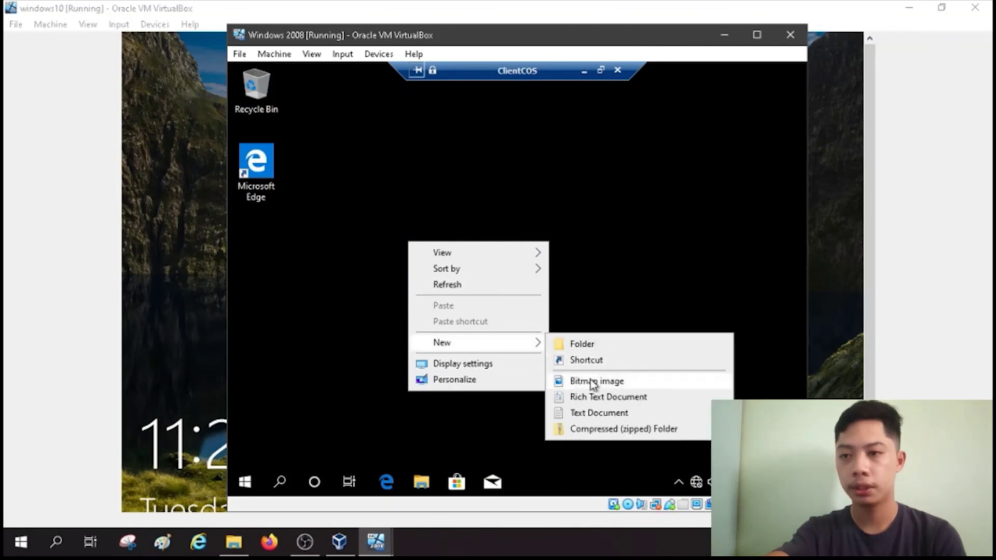
left_click(587, 414)
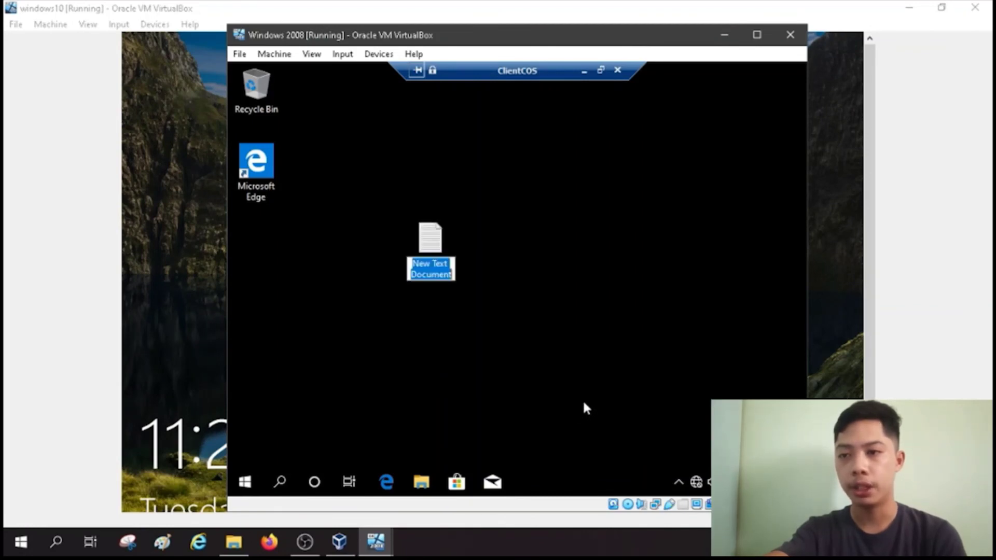
type("Remote")
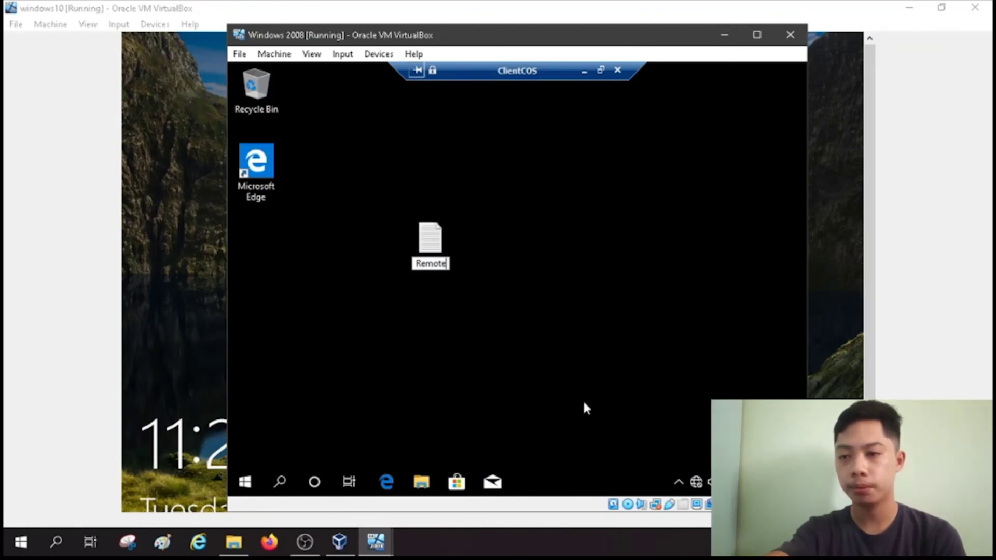
type("Desktop")
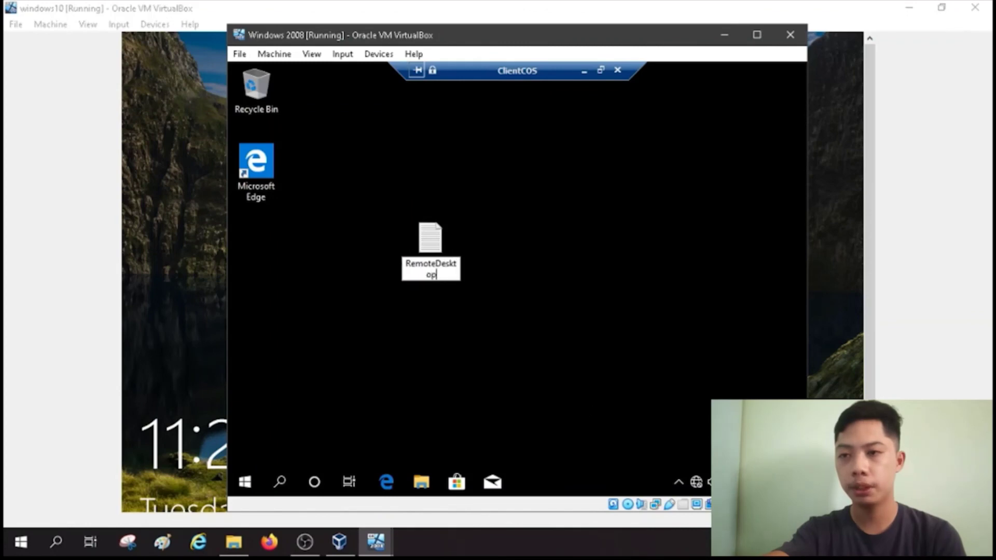
key("Return")
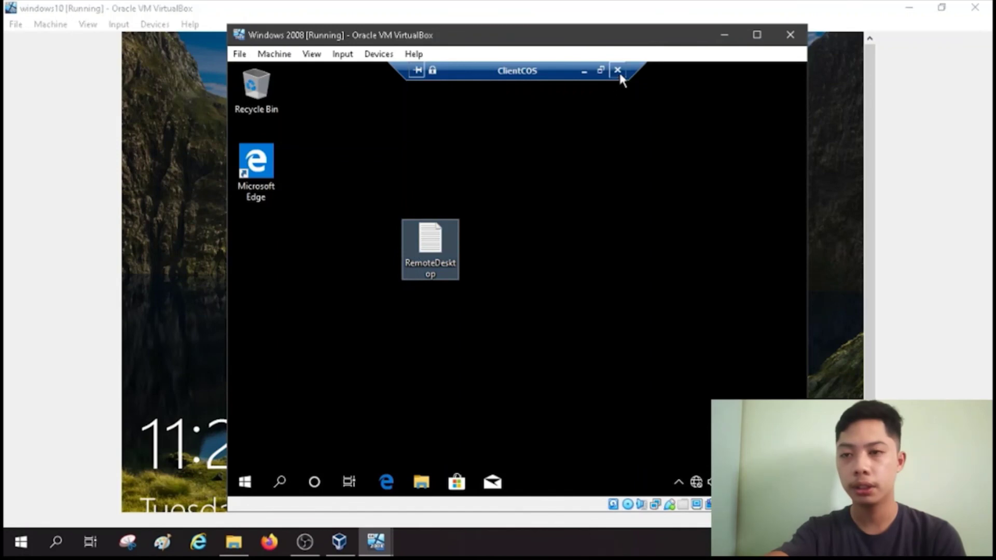
Step: Refresh the remote desktop, then disconnect the ClientCOS remote session
right_click(601, 154)
left_click(619, 187)
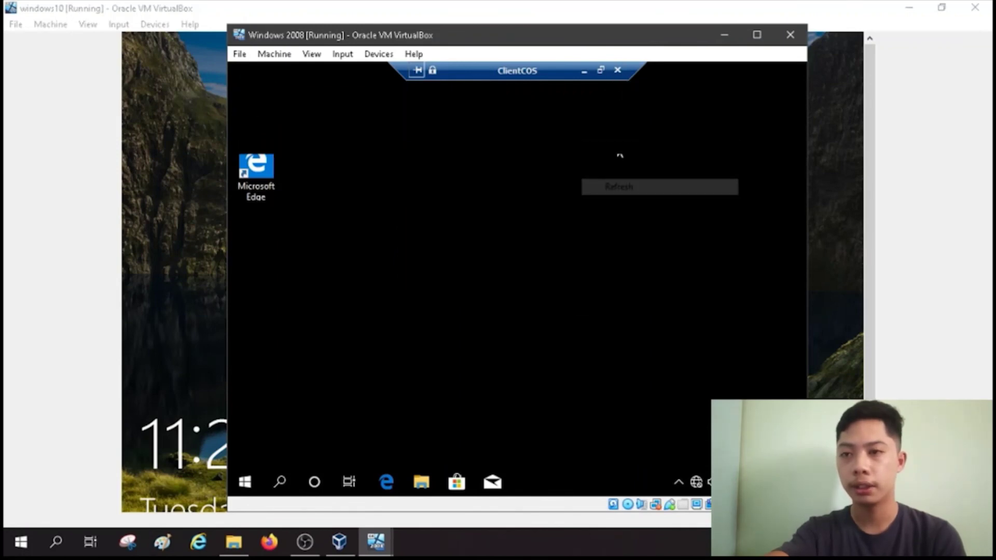
left_click(618, 70)
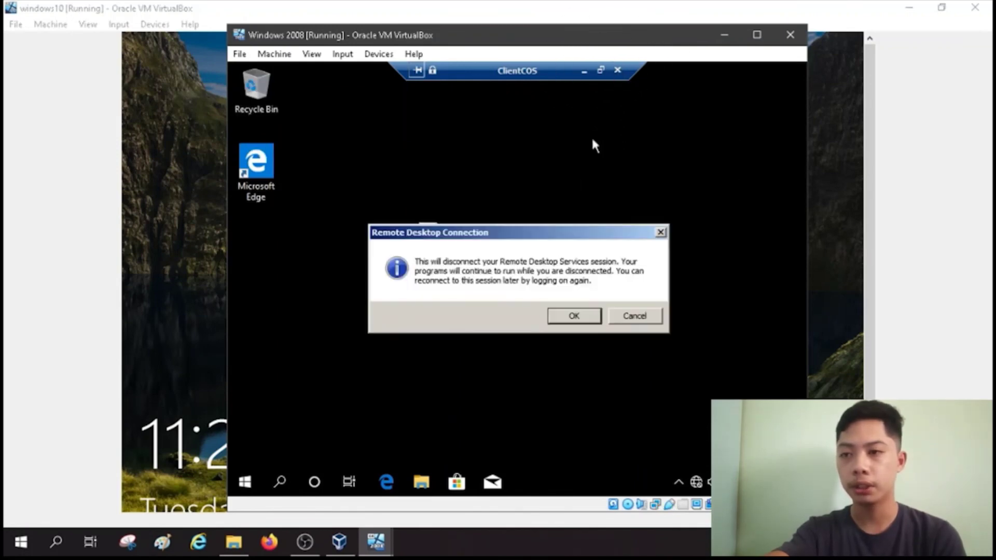
left_click(573, 316)
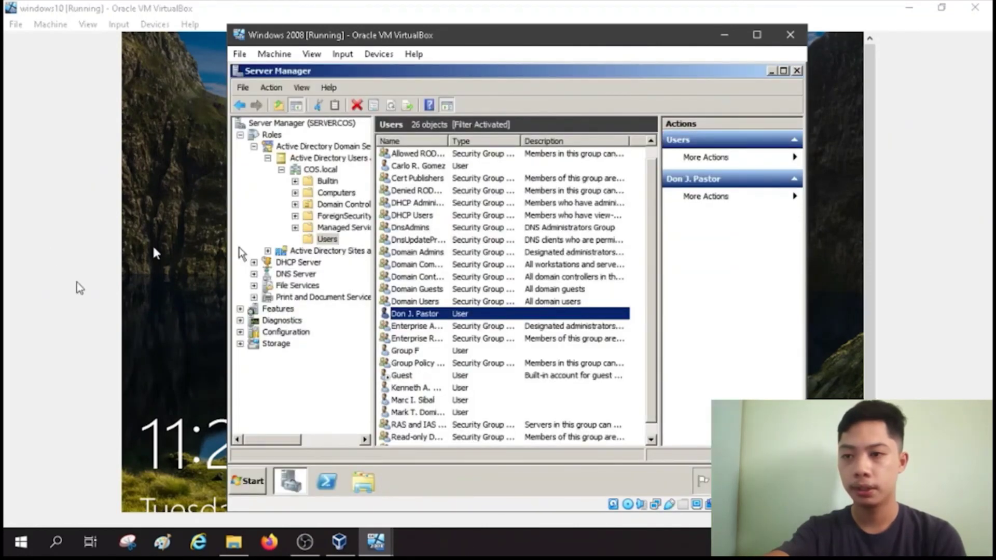
Step: Sign in to the windows10 client as COS\Administrator with the account password
left_click(152, 244)
left_click(152, 288)
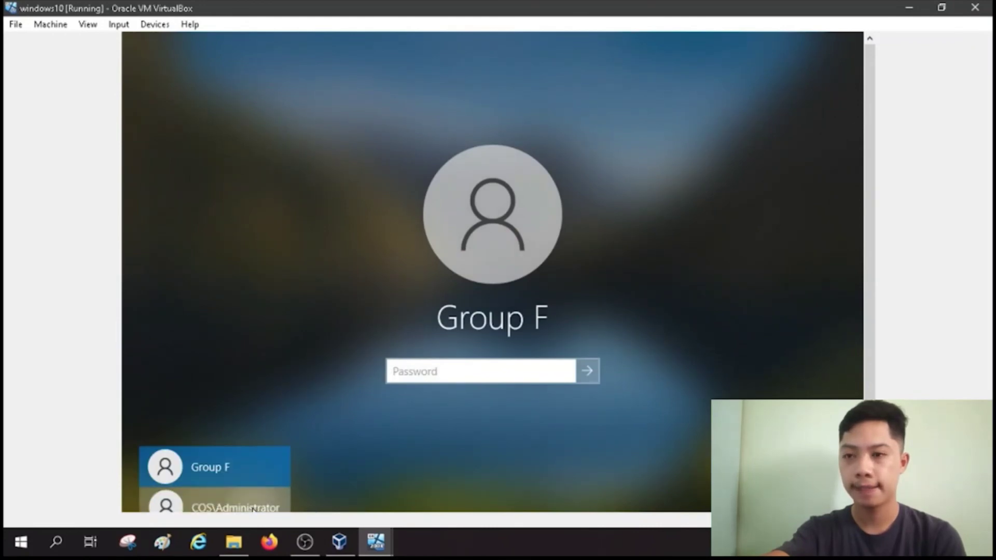
left_click(253, 509)
type("********")
key("Return")
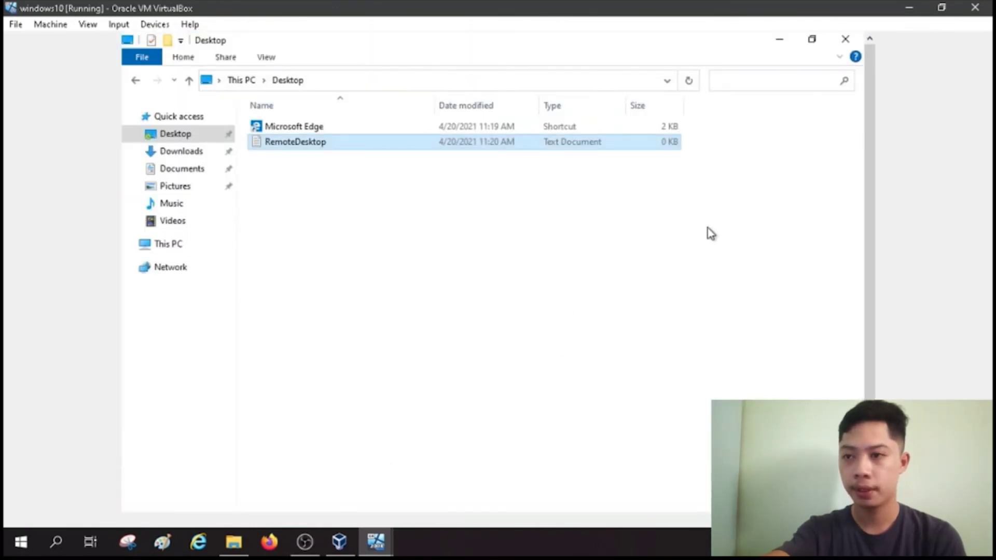
Step: Close the Desktop folder window, refresh the desktop, and select the RemoteDesktop file
left_click(845, 40)
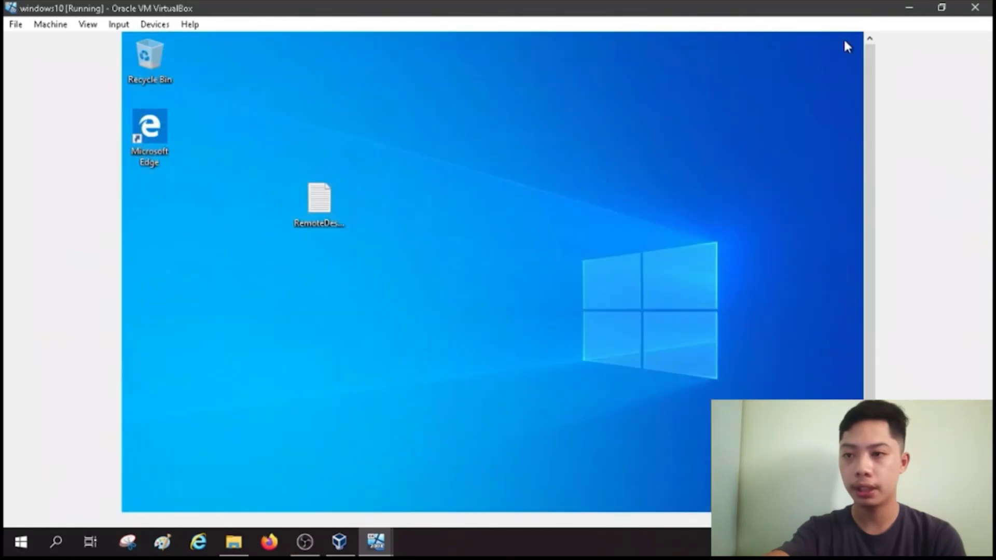
right_click(540, 178)
left_click(575, 218)
left_click_drag(291, 132, 396, 285)
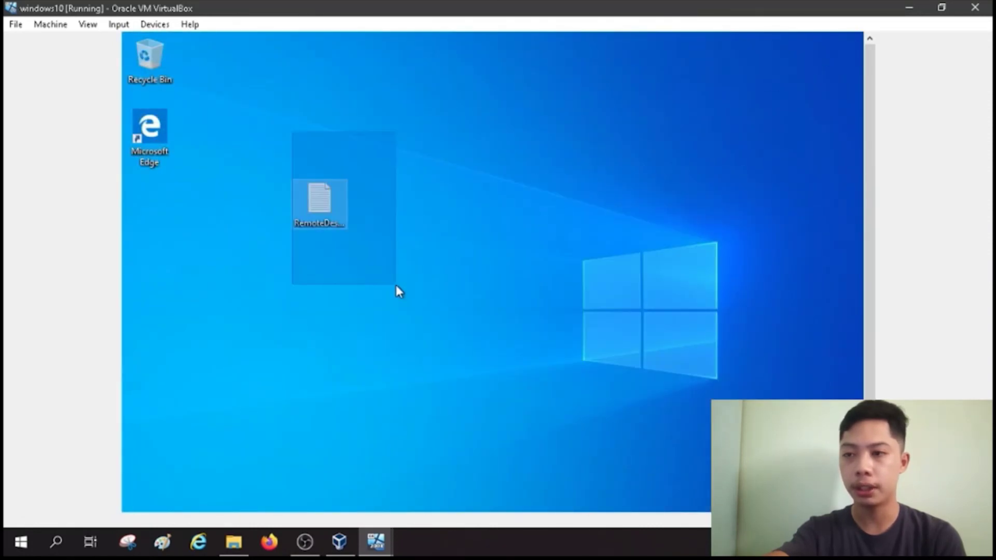
left_click(319, 202)
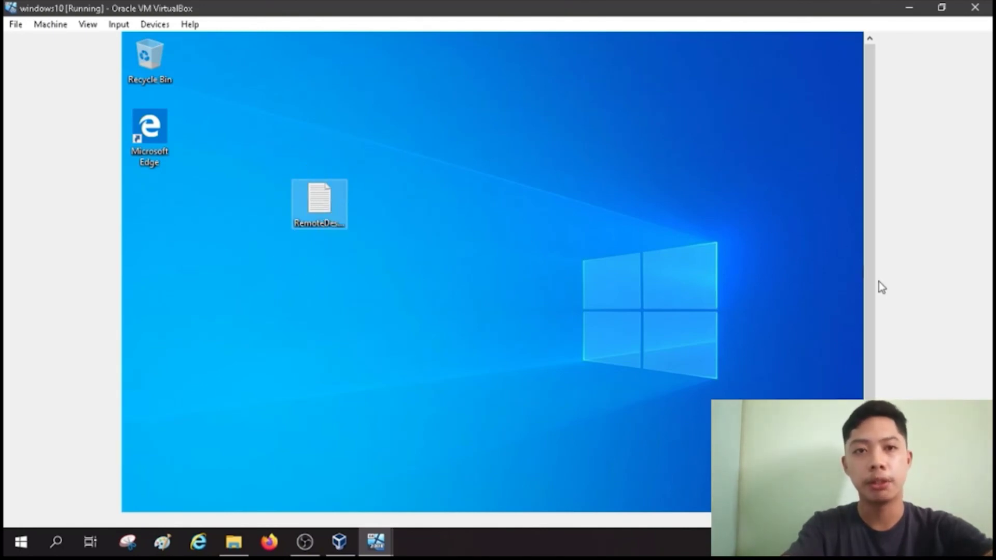
scroll(878, 282, "down", 3)
scroll(852, 329, "up", 3)
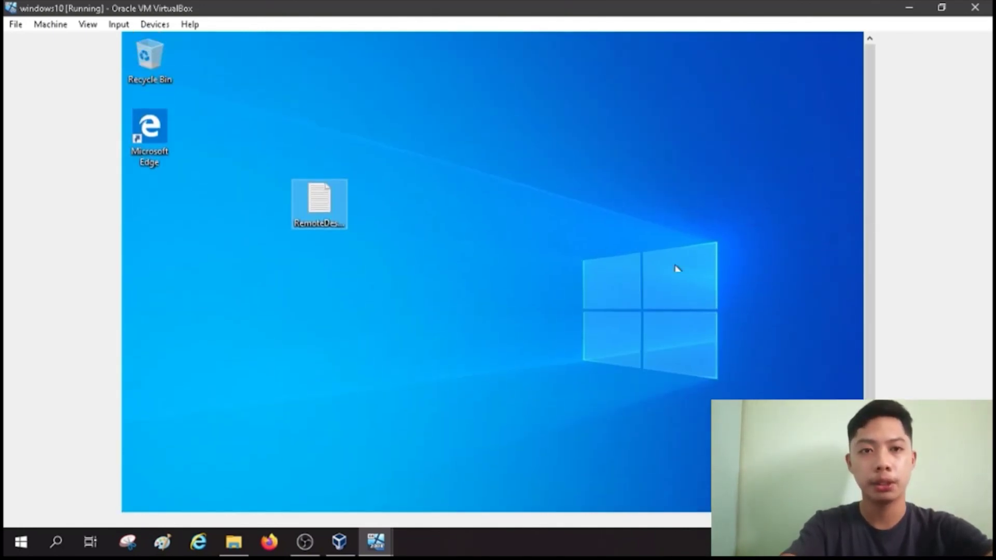